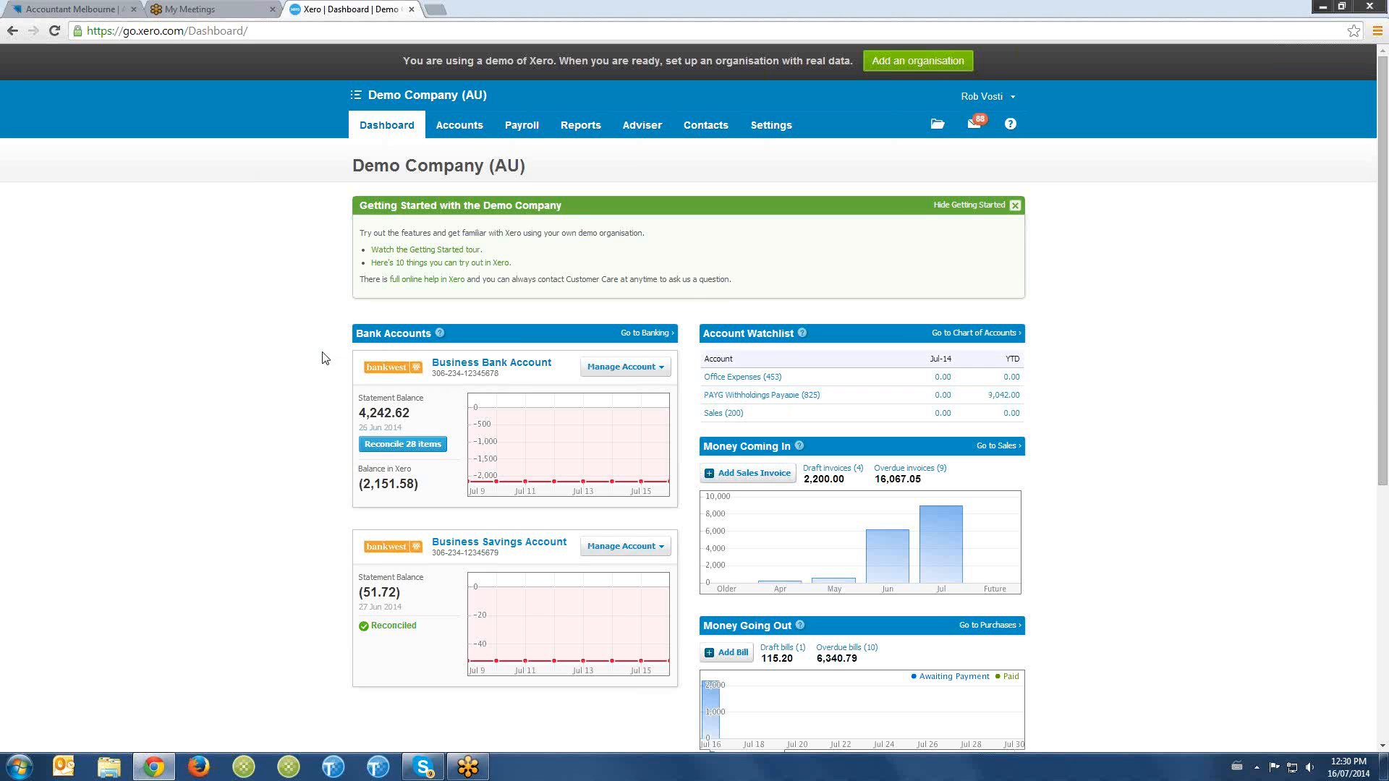
- Start a new invoice from the Sales area
{"action": "scroll", "coordinate": [323, 361], "scroll_direction": "down", "scroll_amount": 3}
{"action": "scroll", "coordinate": [405, 420], "scroll_direction": "up", "scroll_amount": 3}
{"action": "scroll", "coordinate": [310, 347], "scroll_direction": "down", "scroll_amount": 2}
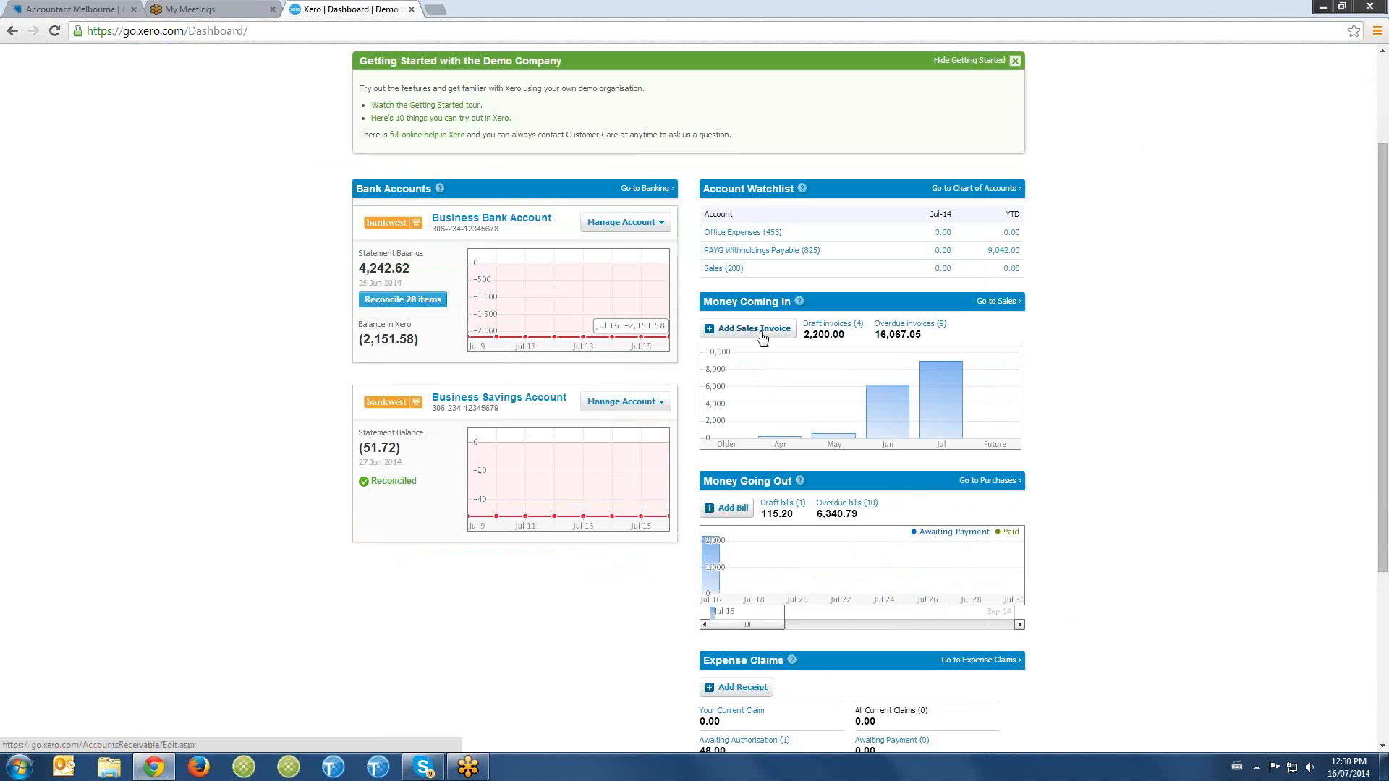
{"action": "scroll", "coordinate": [762, 336], "scroll_direction": "up", "scroll_amount": 2}
{"action": "left_click", "coordinate": [469, 128]}
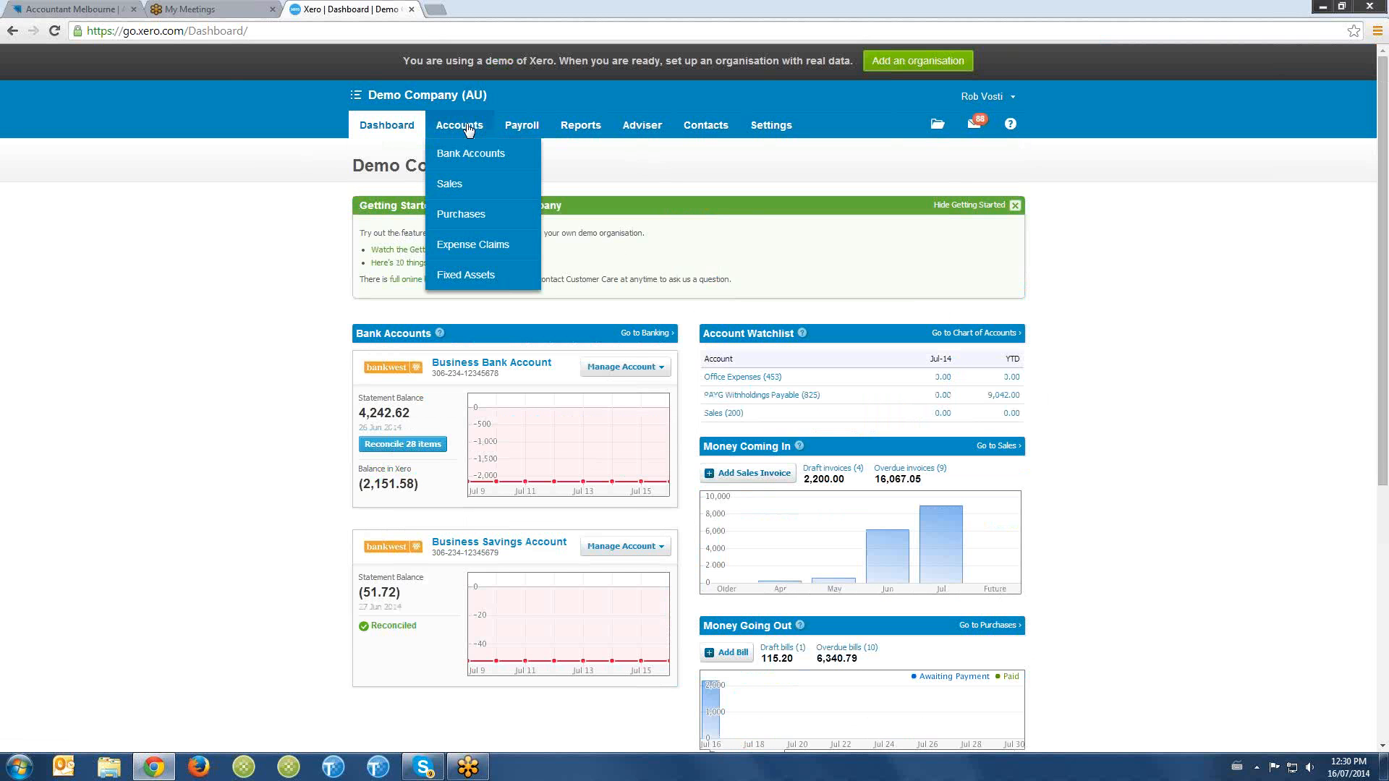
{"action": "left_click", "coordinate": [484, 186]}
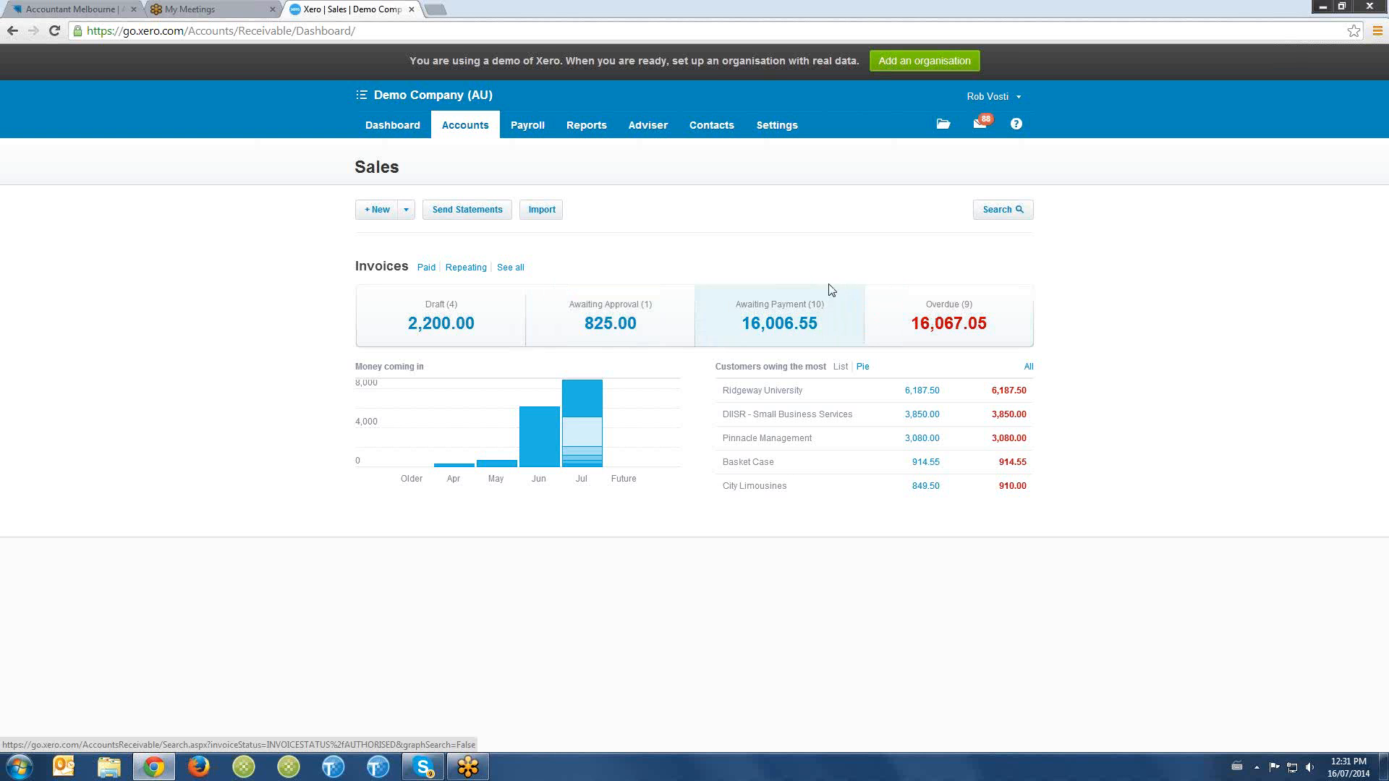
{"action": "left_click", "coordinate": [406, 212]}
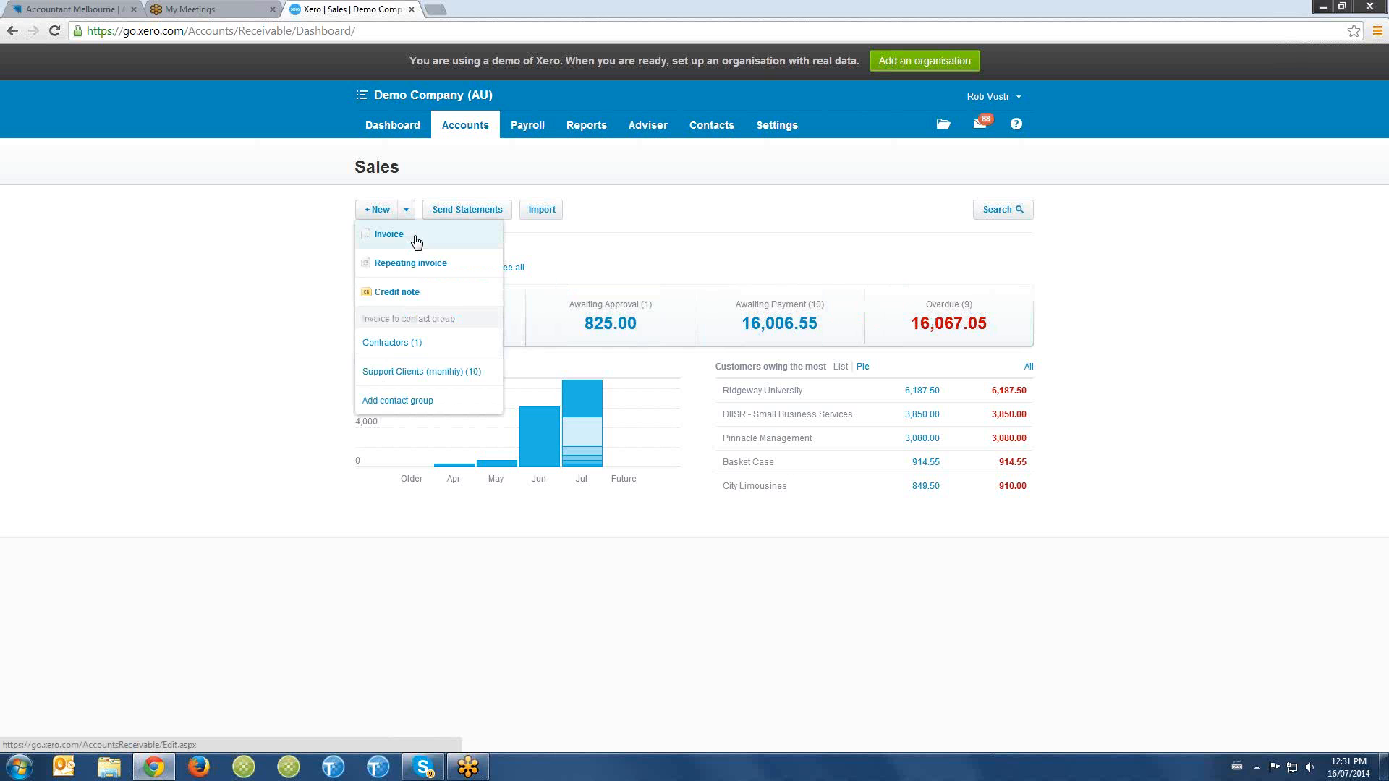
{"action": "left_click", "coordinate": [417, 241]}
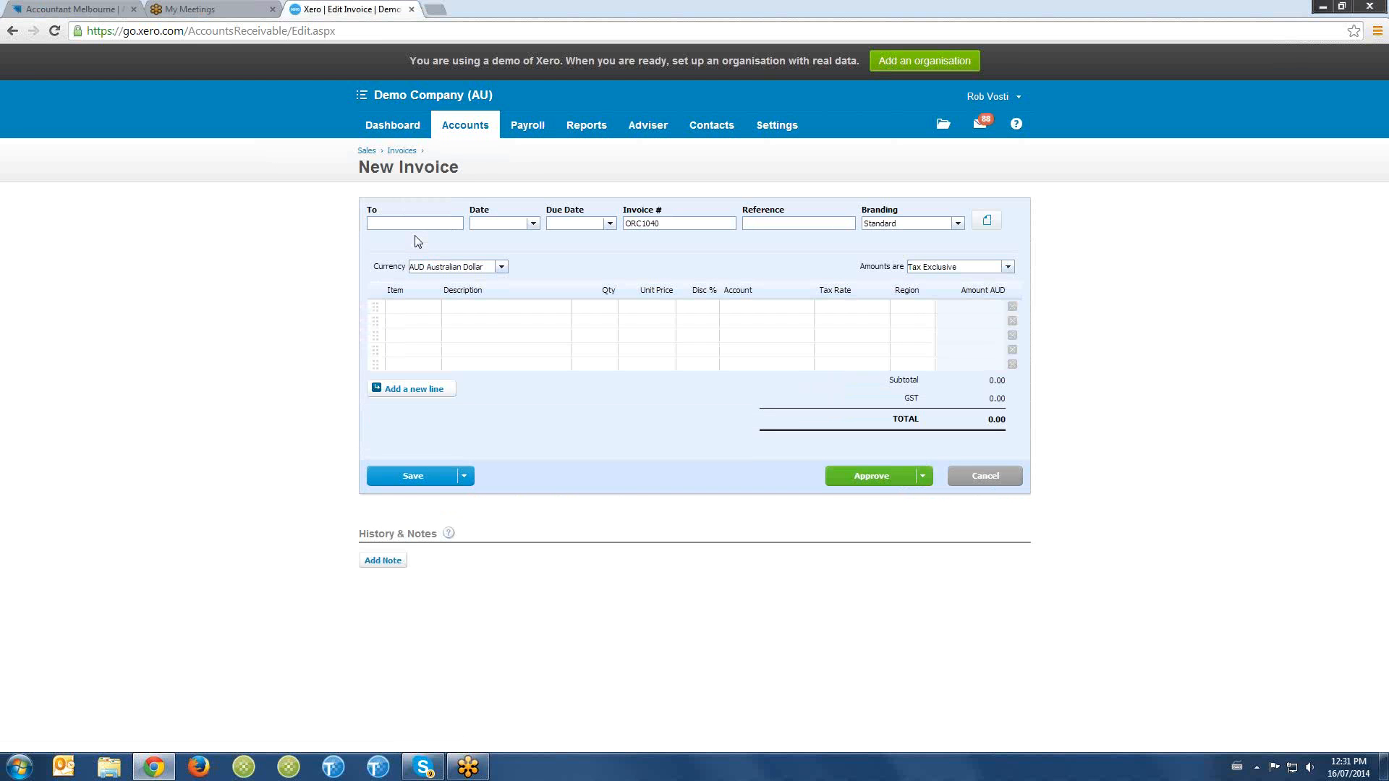
- Address the invoice to the first existing contact matching "tr"
{"action": "type", "text": "ti"}
{"action": "type", "text": "tr"}
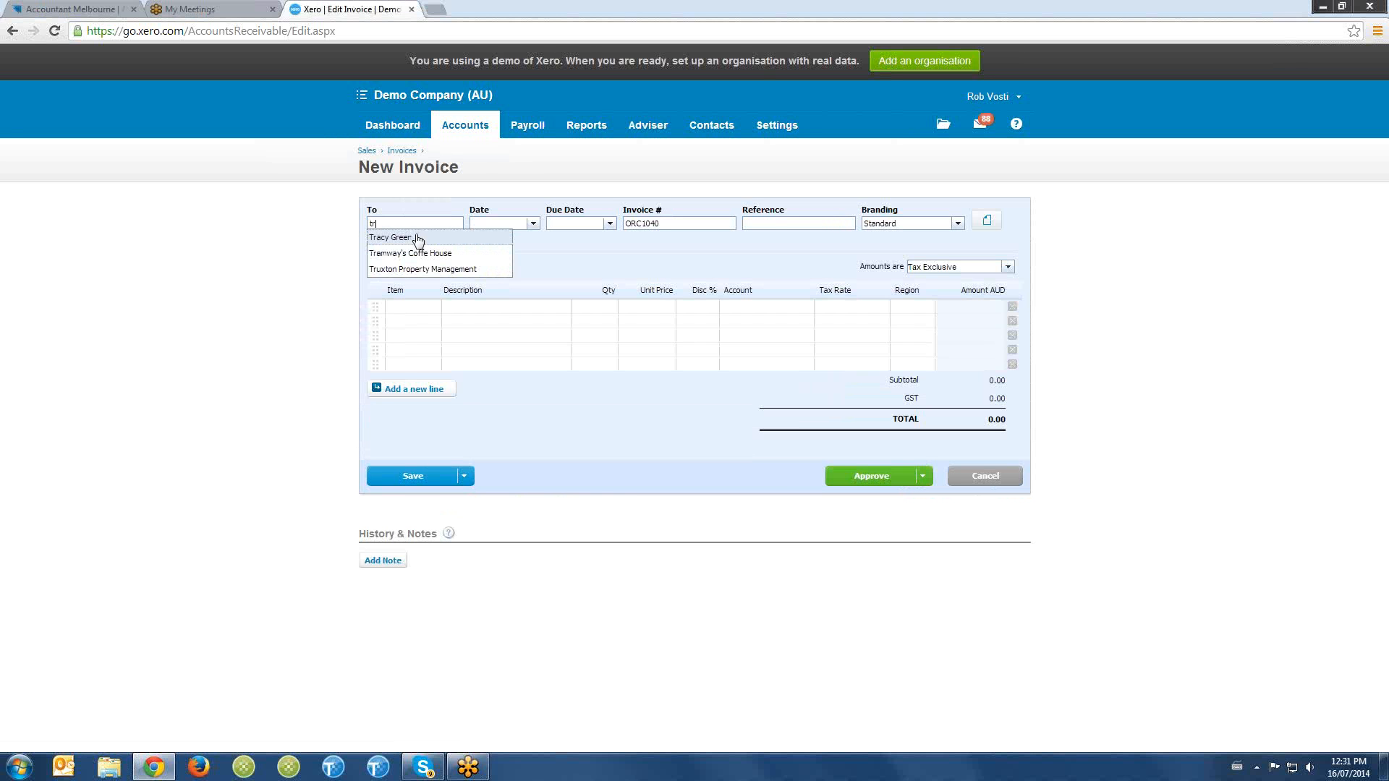
{"action": "left_click", "coordinate": [415, 235]}
{"action": "key", "text": "Tab"}
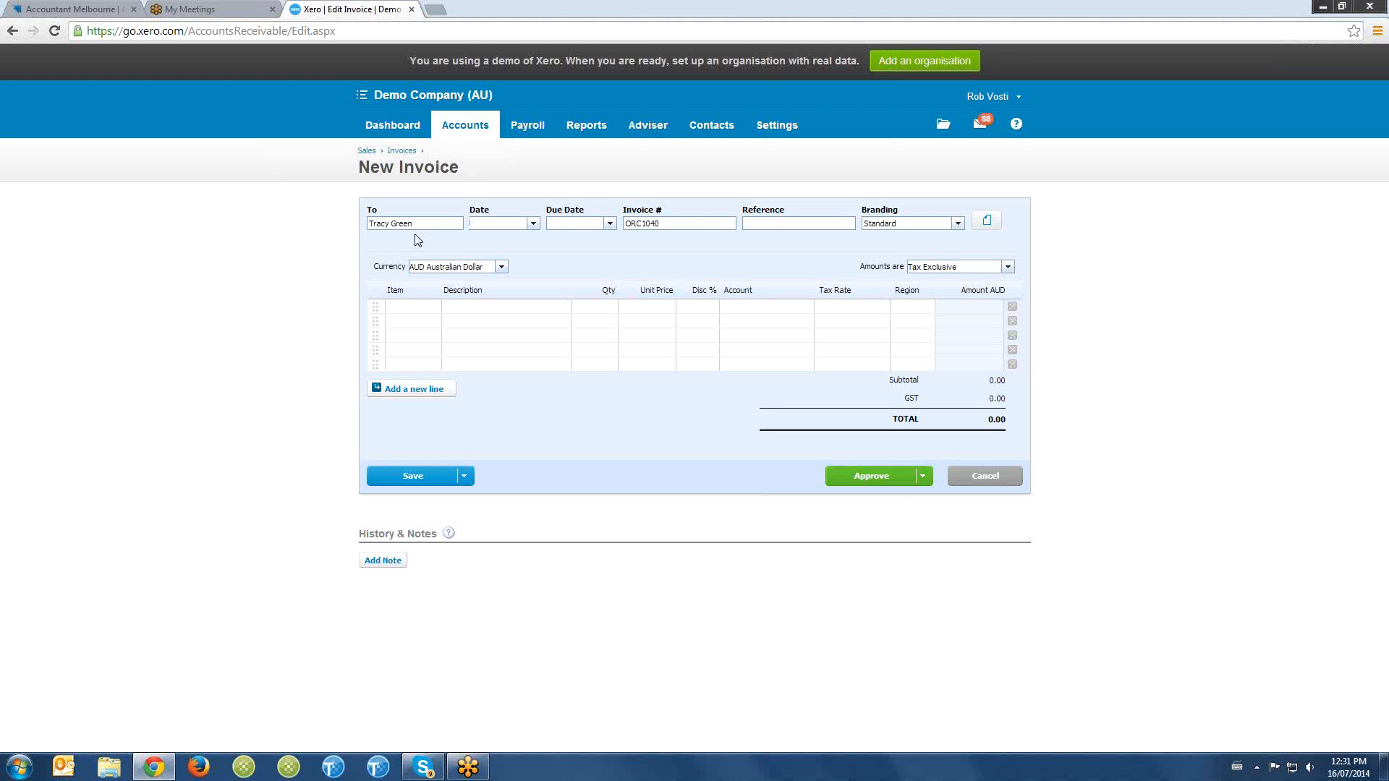
- Set the invoice date to 16 Jul 2014 and the due date to 30 Jul 2014
{"action": "type", "text": "31/07/"}
{"action": "key", "text": "BackSpace"}
{"action": "key", "text": "BackSpace"}
{"action": "key", "text": "BackSpace"}
{"action": "key", "text": "BackSpace"}
{"action": "key", "text": "BackSpace"}
{"action": "key", "text": "BackSpace"}
{"action": "key", "text": "Tab"}
{"action": "type", "text": "t+14"}
{"action": "left_click_drag", "start_coordinate": [521, 224], "coordinate": [472, 222]}
{"action": "left_click", "coordinate": [657, 224]}
- Fill the first invoice line with the description Sales, quantity 1 and unit price 500
{"action": "left_click", "coordinate": [503, 310]}
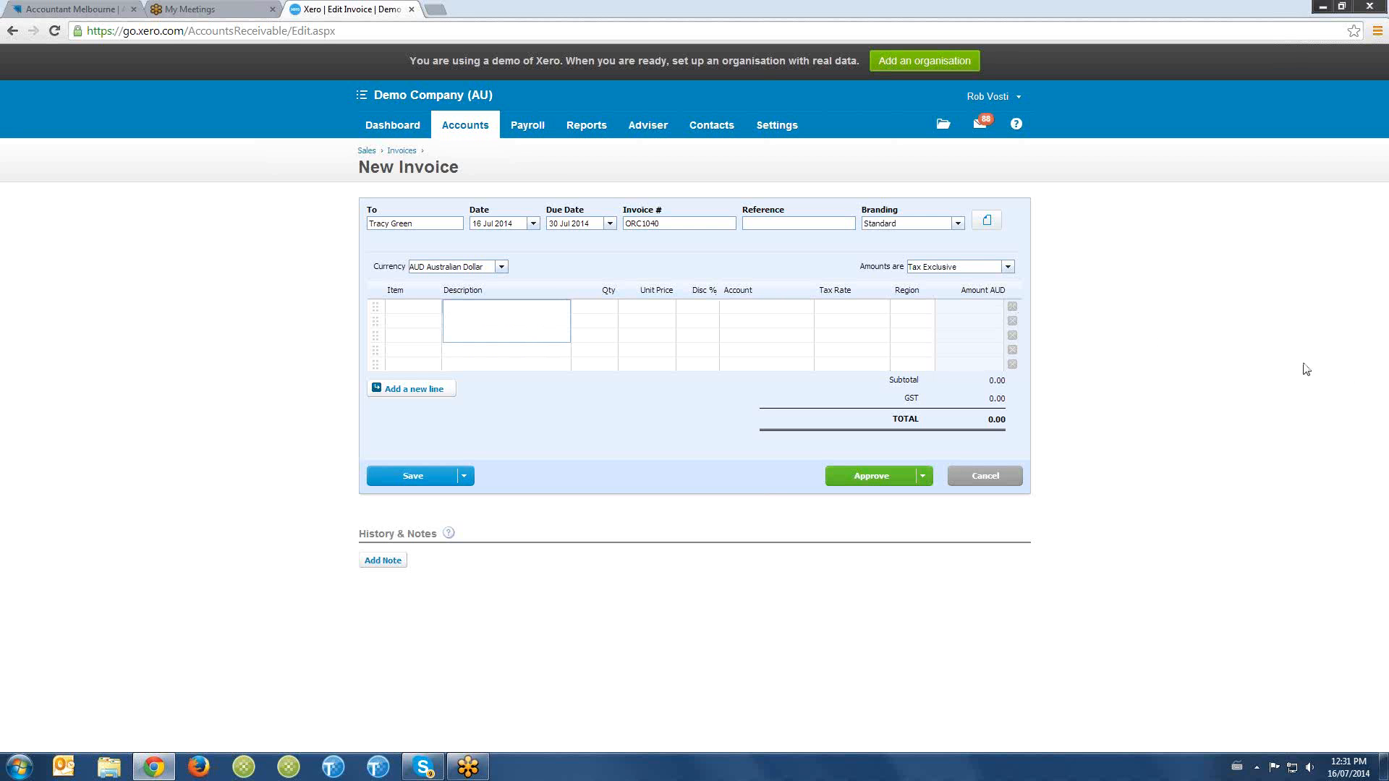
{"action": "left_click", "coordinate": [1379, 368]}
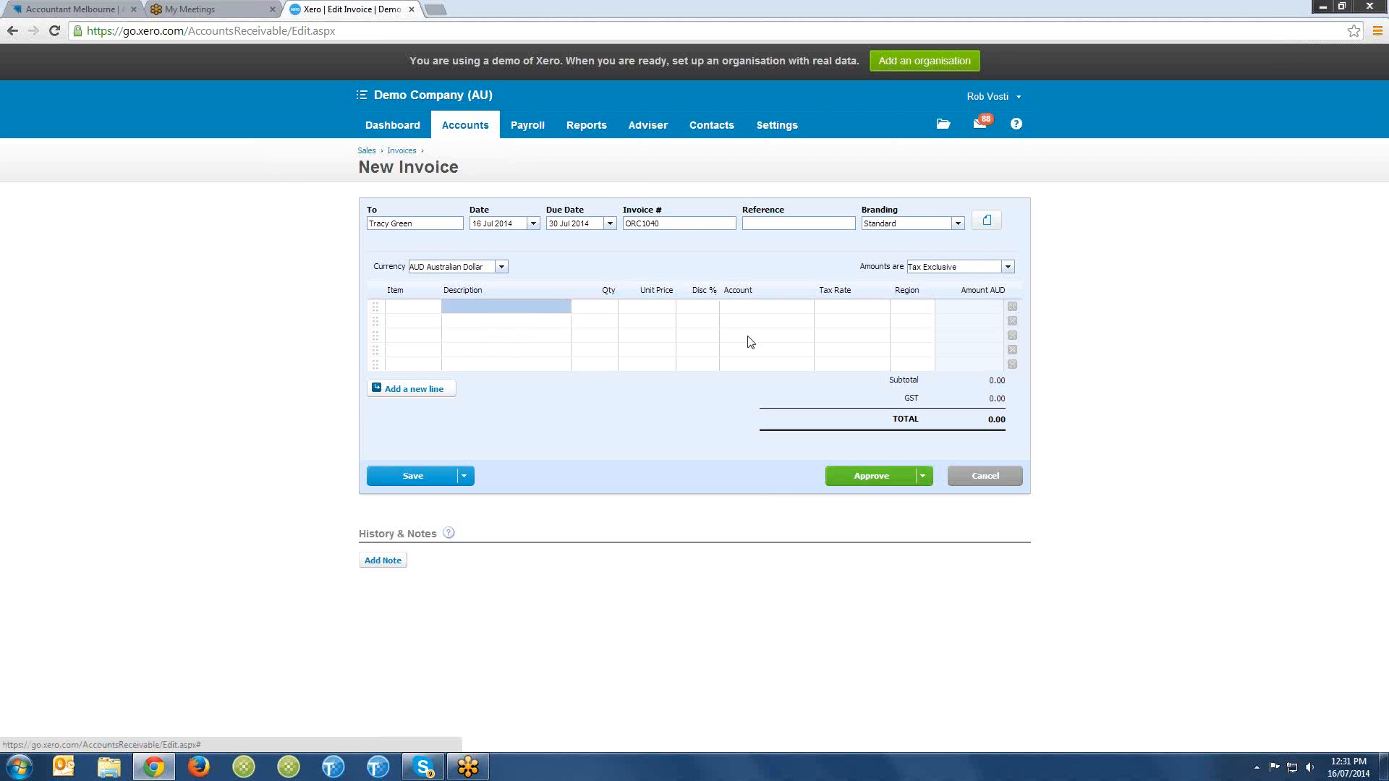
{"action": "left_click", "coordinate": [477, 313]}
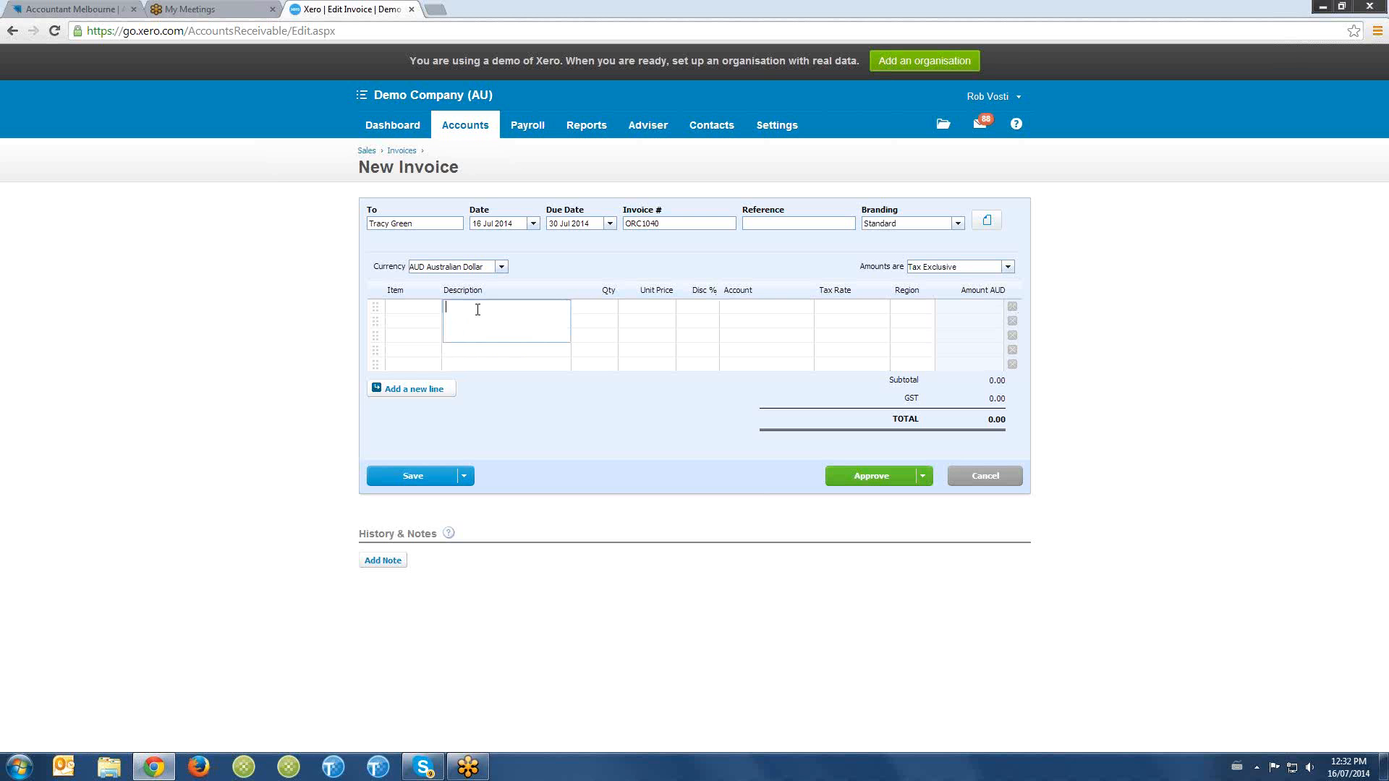
{"action": "type", "text": "SAles"}
{"action": "key", "text": "BackSpace"}
{"action": "key", "text": "BackSpace"}
{"action": "key", "text": "BackSpace"}
{"action": "key", "text": "BackSpace"}
{"action": "type", "text": "ales"}
{"action": "key", "text": "Tab"}
{"action": "type", "text": "1"}
{"action": "key", "text": "Tab"}
{"action": "type", "text": "50"}
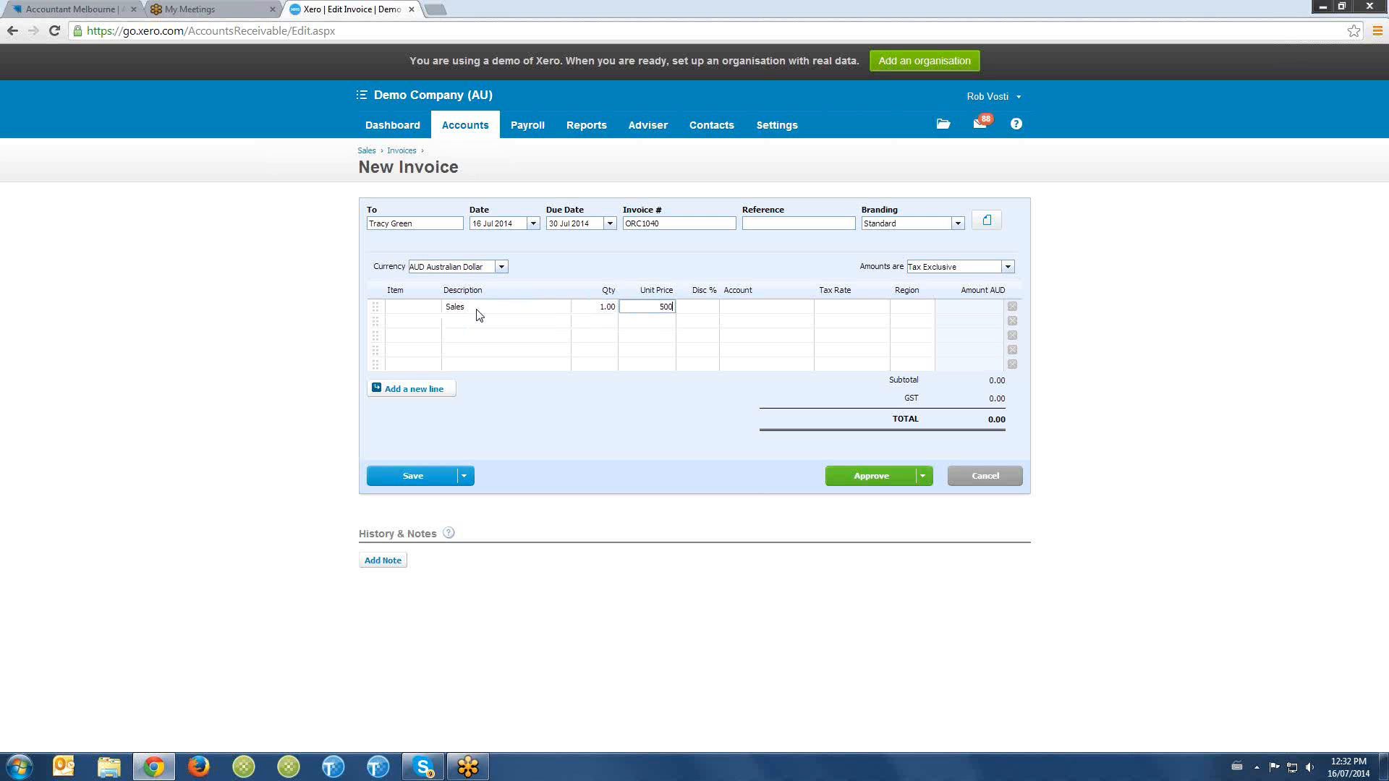
{"action": "key", "text": "Tab"}
- Assign the invoice line to account 200 - Sales, keeping the GST on Income tax rate
{"action": "type", "text": "saler"}
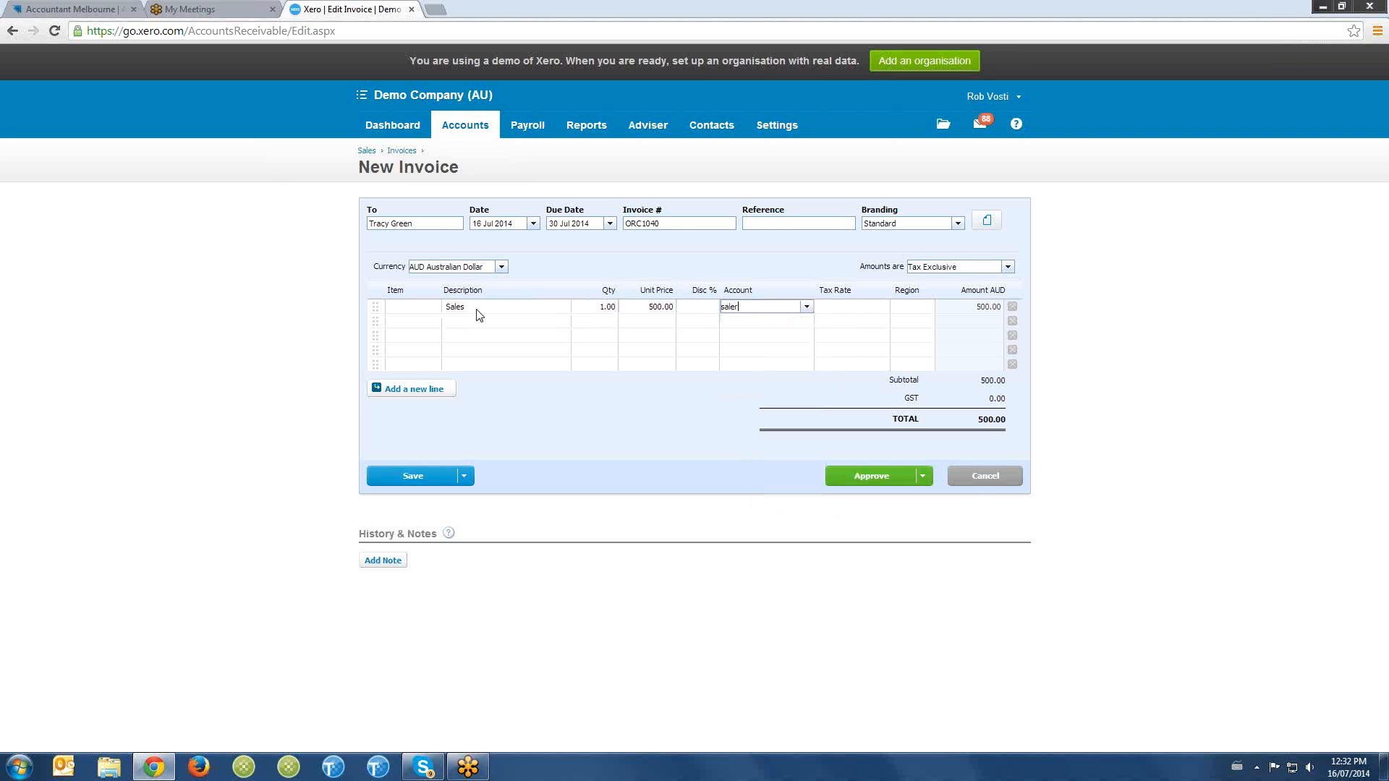
{"action": "key", "text": "BackSpace"}
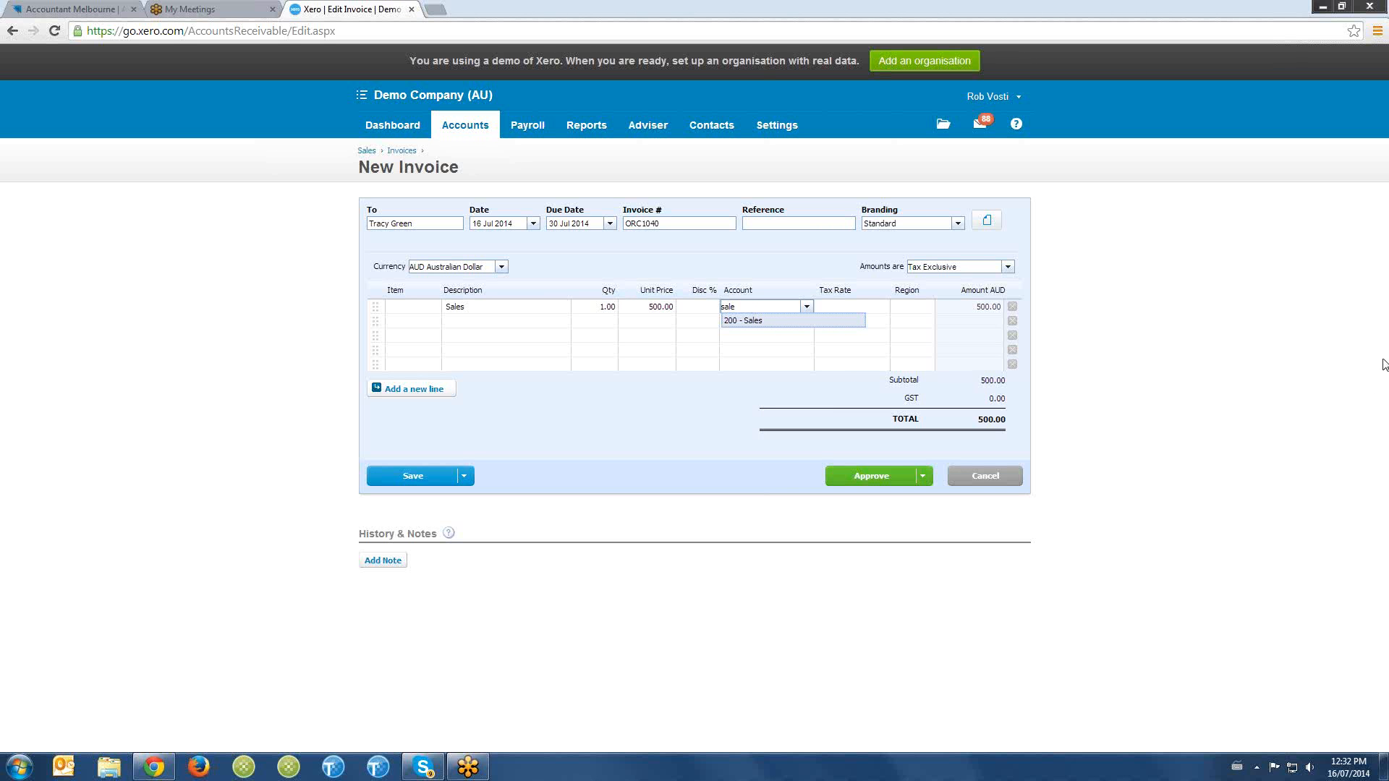
{"action": "left_click", "coordinate": [806, 324]}
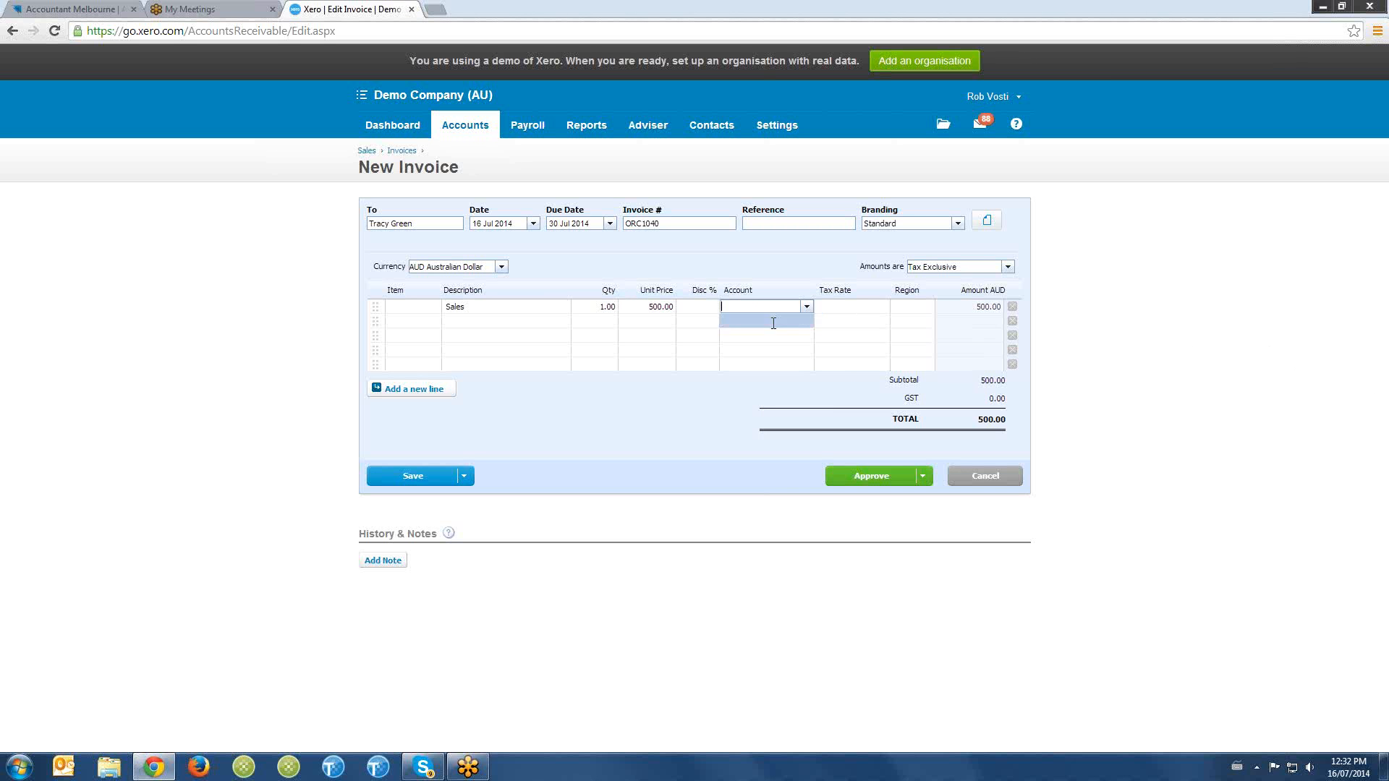
{"action": "left_click", "coordinate": [756, 306]}
{"action": "type", "text": "sales"}
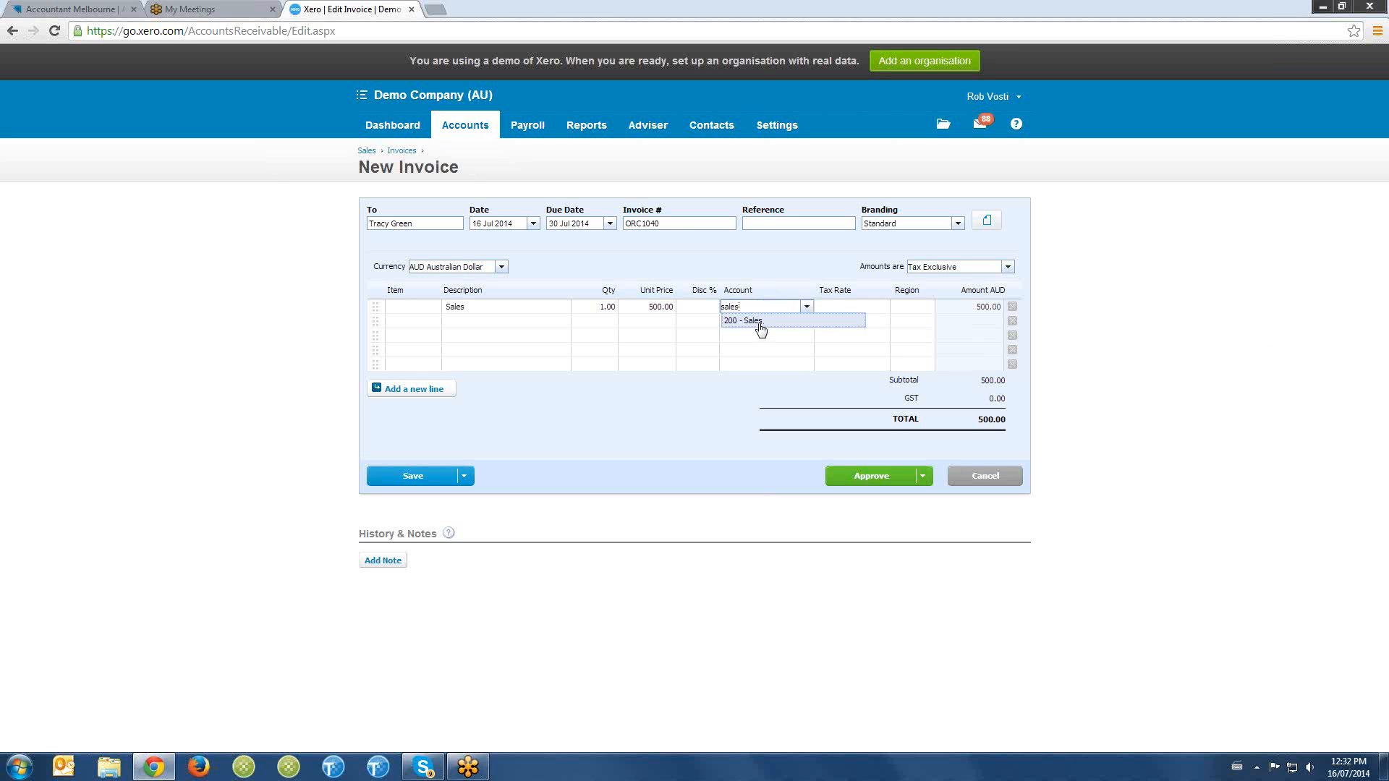
{"action": "left_click", "coordinate": [759, 322]}
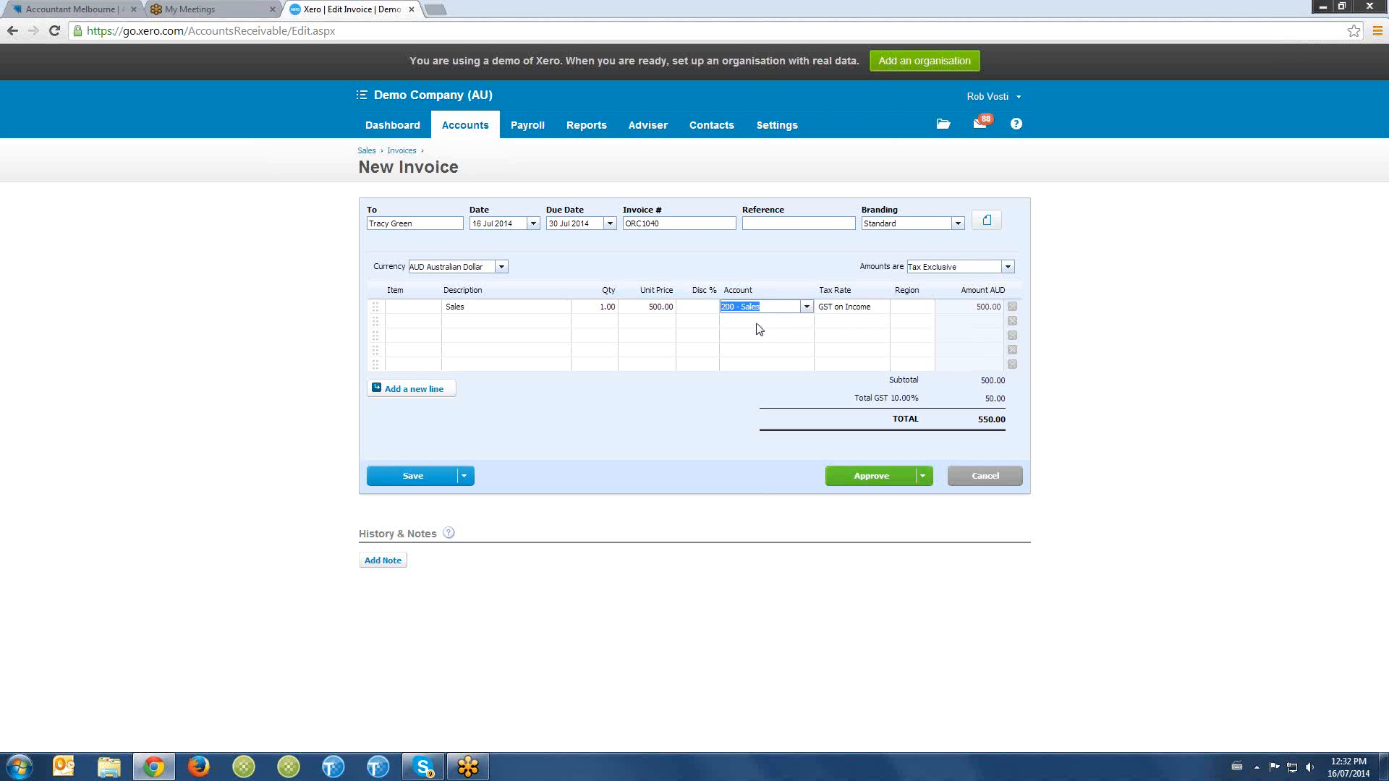
{"action": "key", "text": "Tab"}
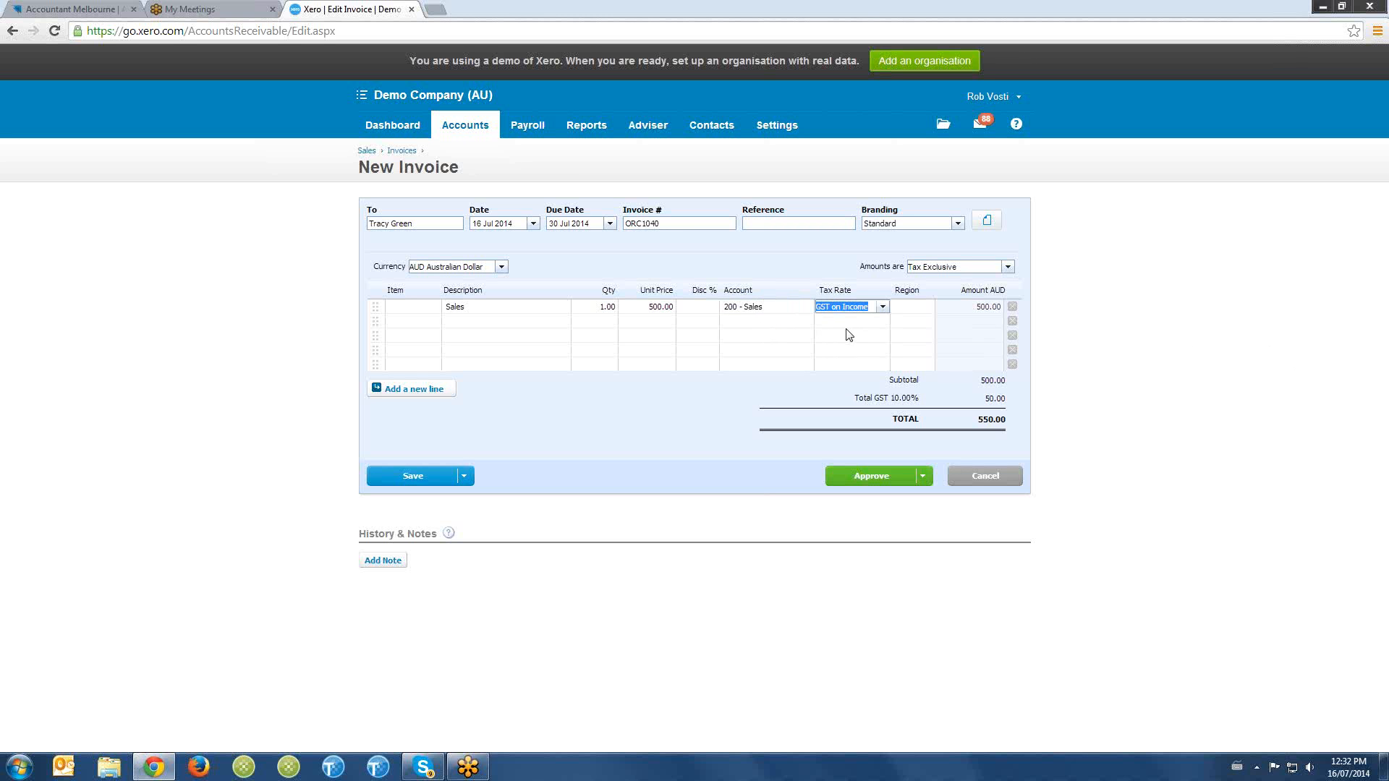
{"action": "key", "text": "Tab"}
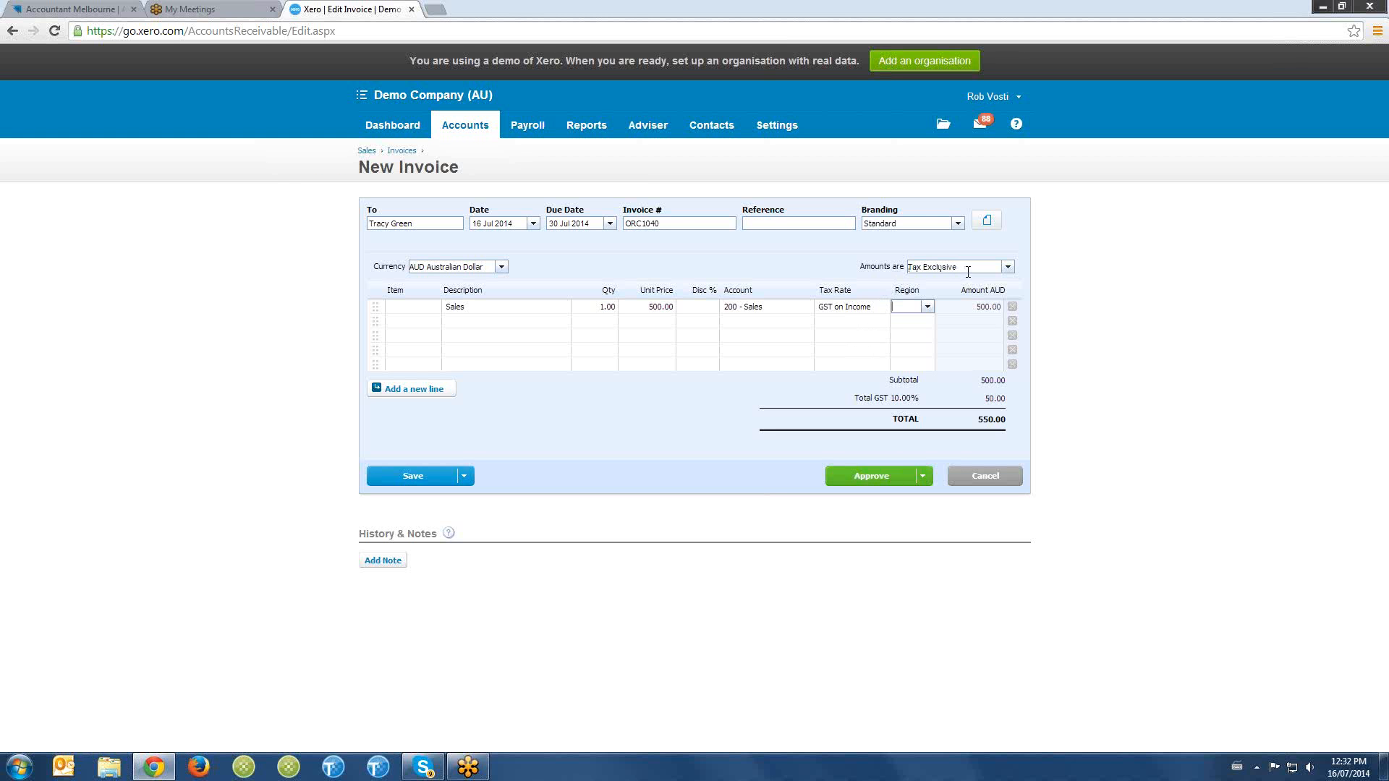
- Approve the completed sales invoice
{"action": "left_click", "coordinate": [660, 307]}
{"action": "left_click", "coordinate": [655, 307]}
{"action": "left_click", "coordinate": [901, 478]}
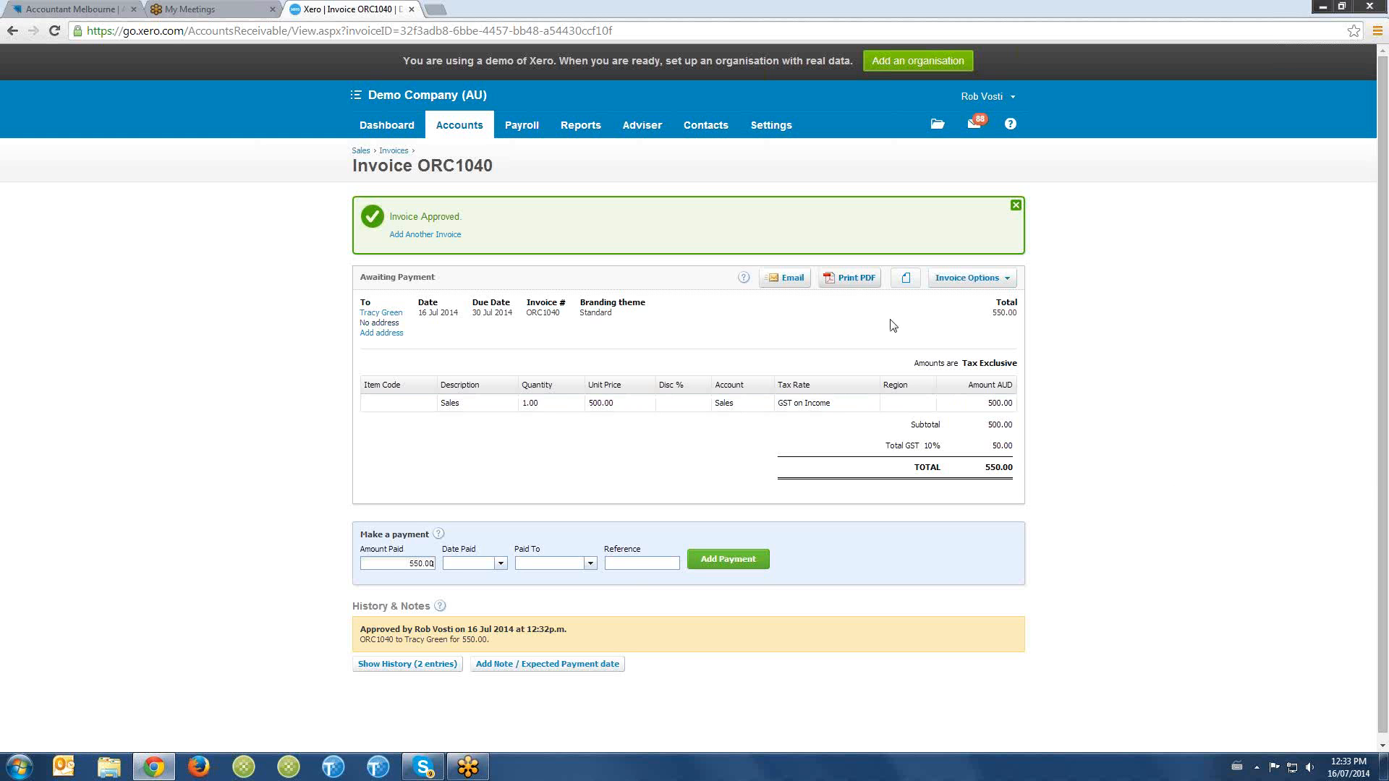
- Draft an email of the approved invoice with the customer's e-mail address as recipient, and cancel without sending
{"action": "left_click", "coordinate": [799, 281]}
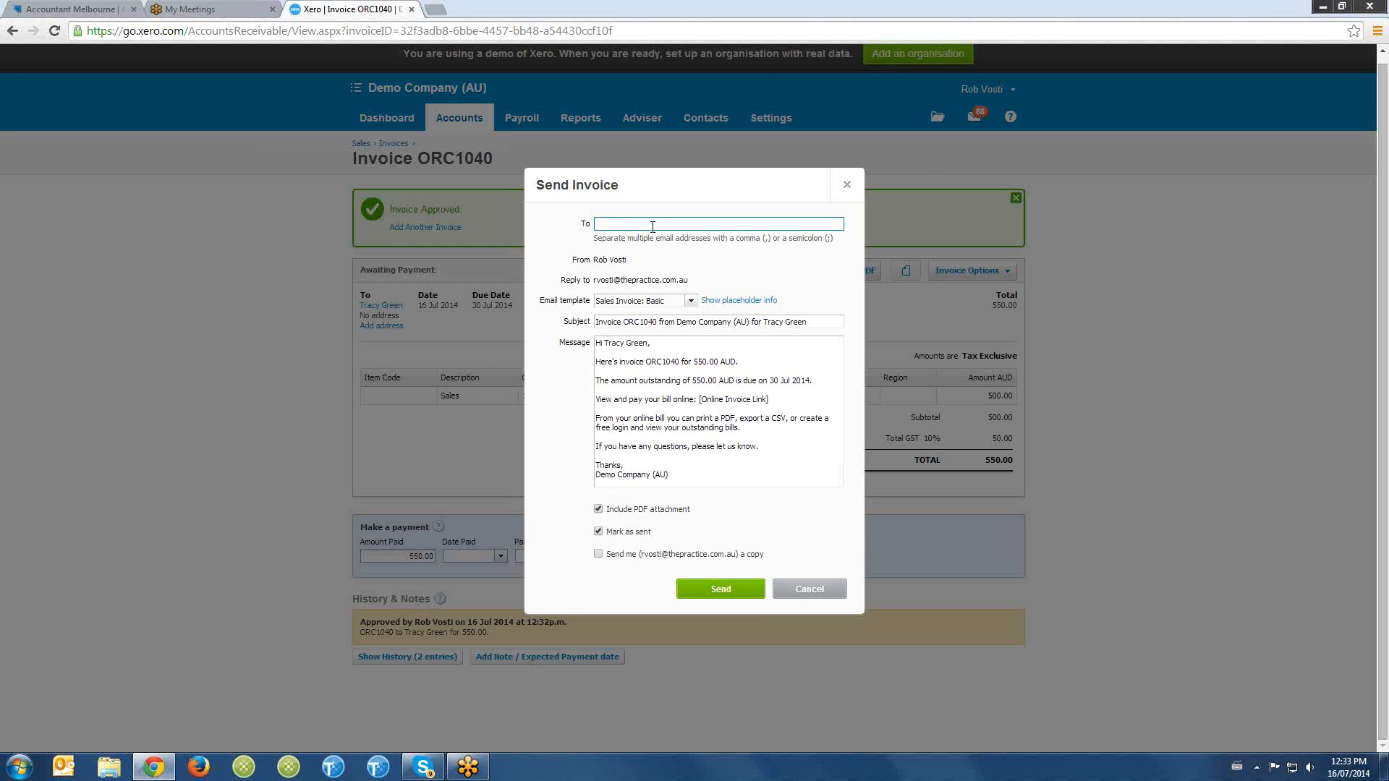
{"action": "left_click", "coordinate": [802, 589]}
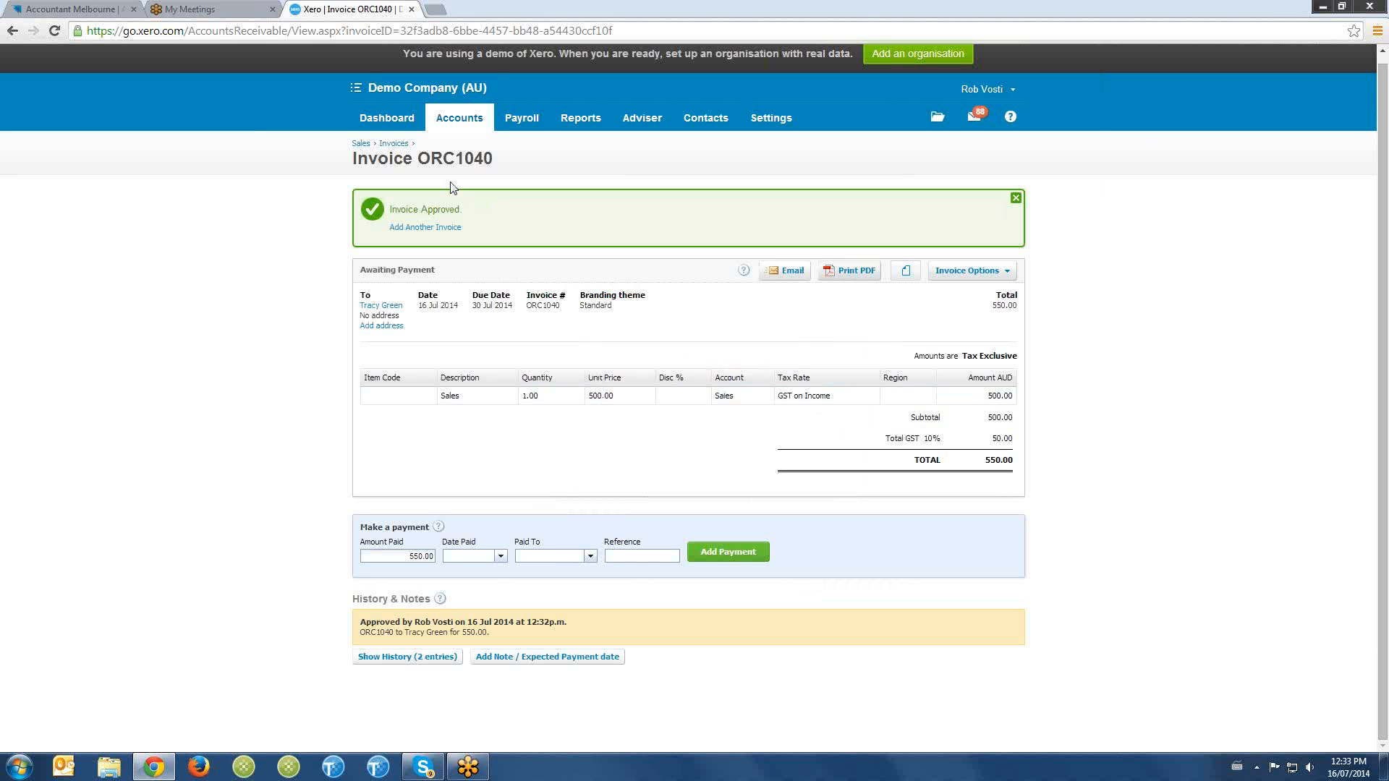
- Start a new repeating invoice from the invoices list and set its invoice date to 1 Jul 2014
{"action": "left_click", "coordinate": [406, 145]}
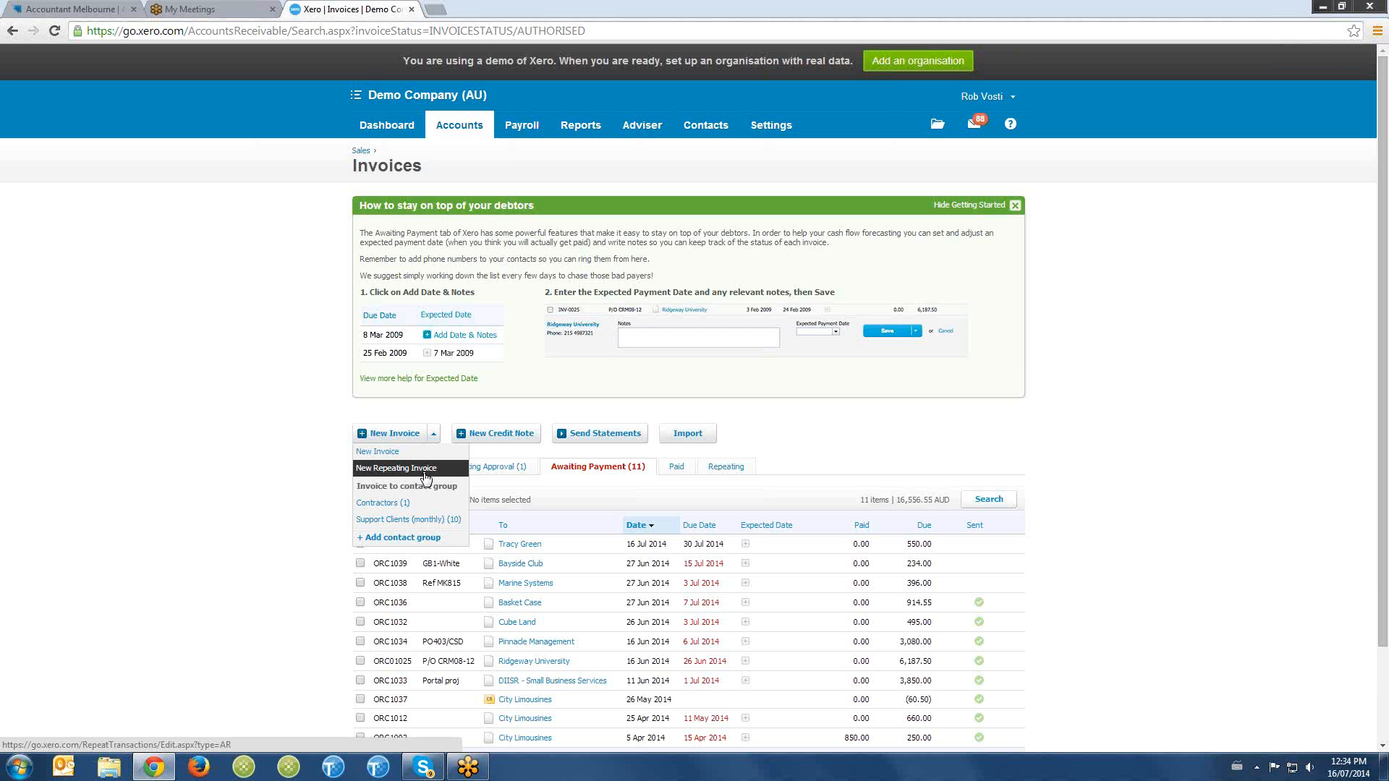
{"action": "left_click", "coordinate": [425, 476]}
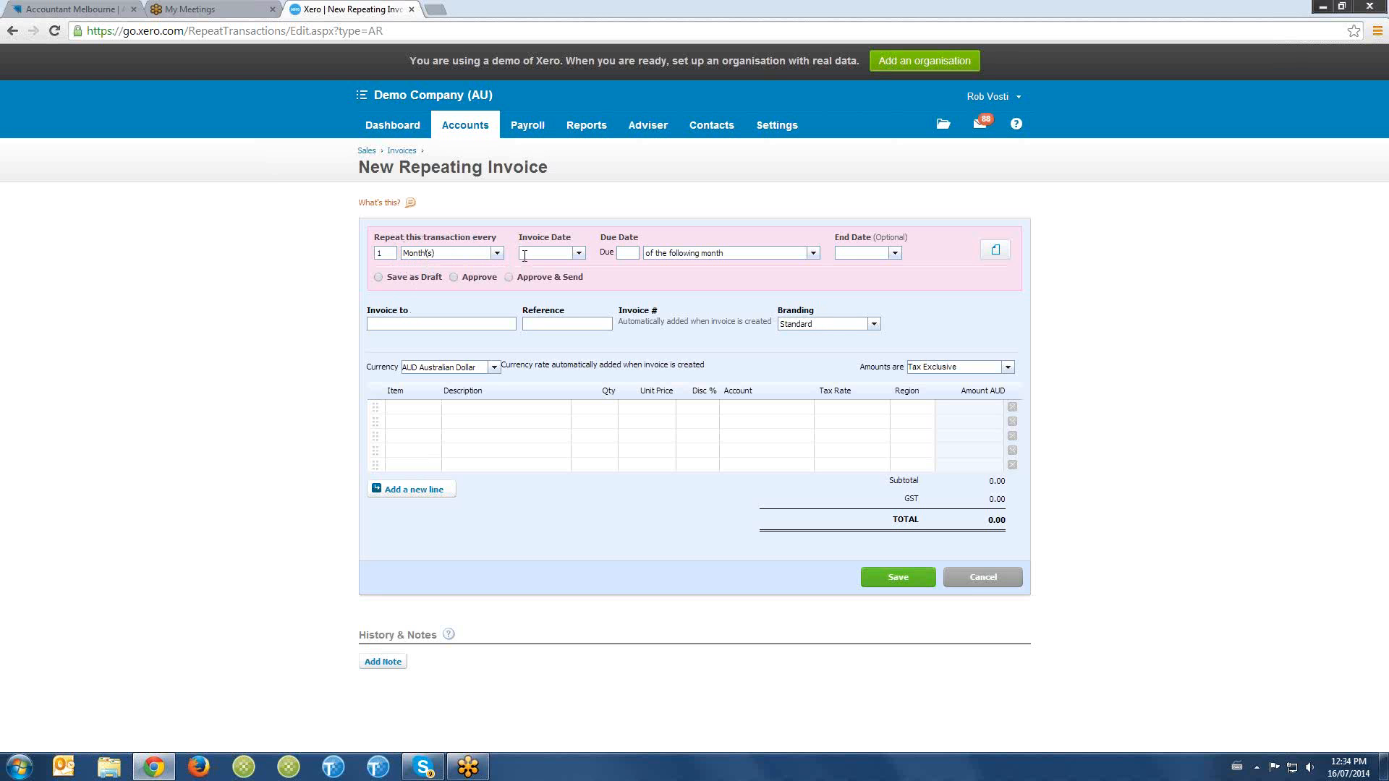
{"action": "left_click", "coordinate": [522, 256]}
{"action": "type", "text": "01/07/14"}
{"action": "key", "text": "Tab"}
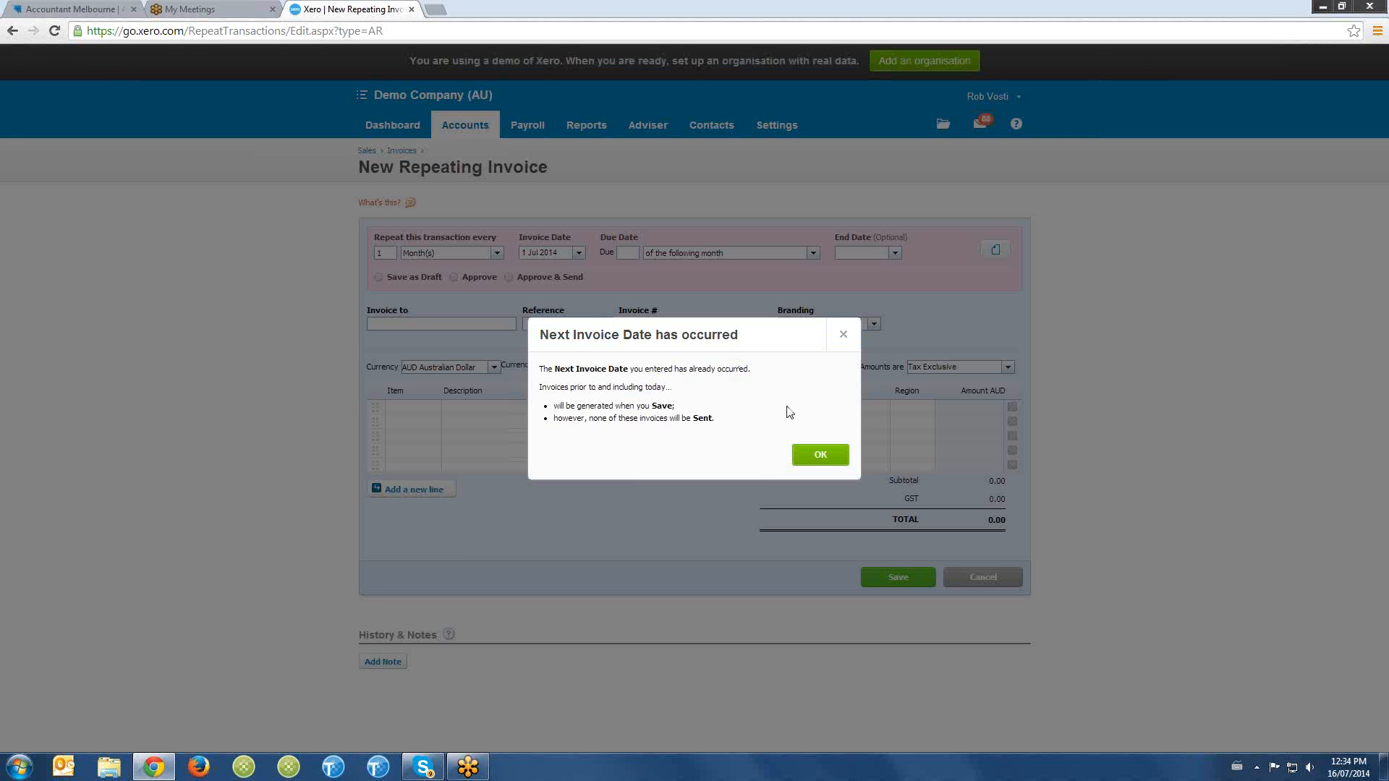
{"action": "left_click", "coordinate": [829, 460]}
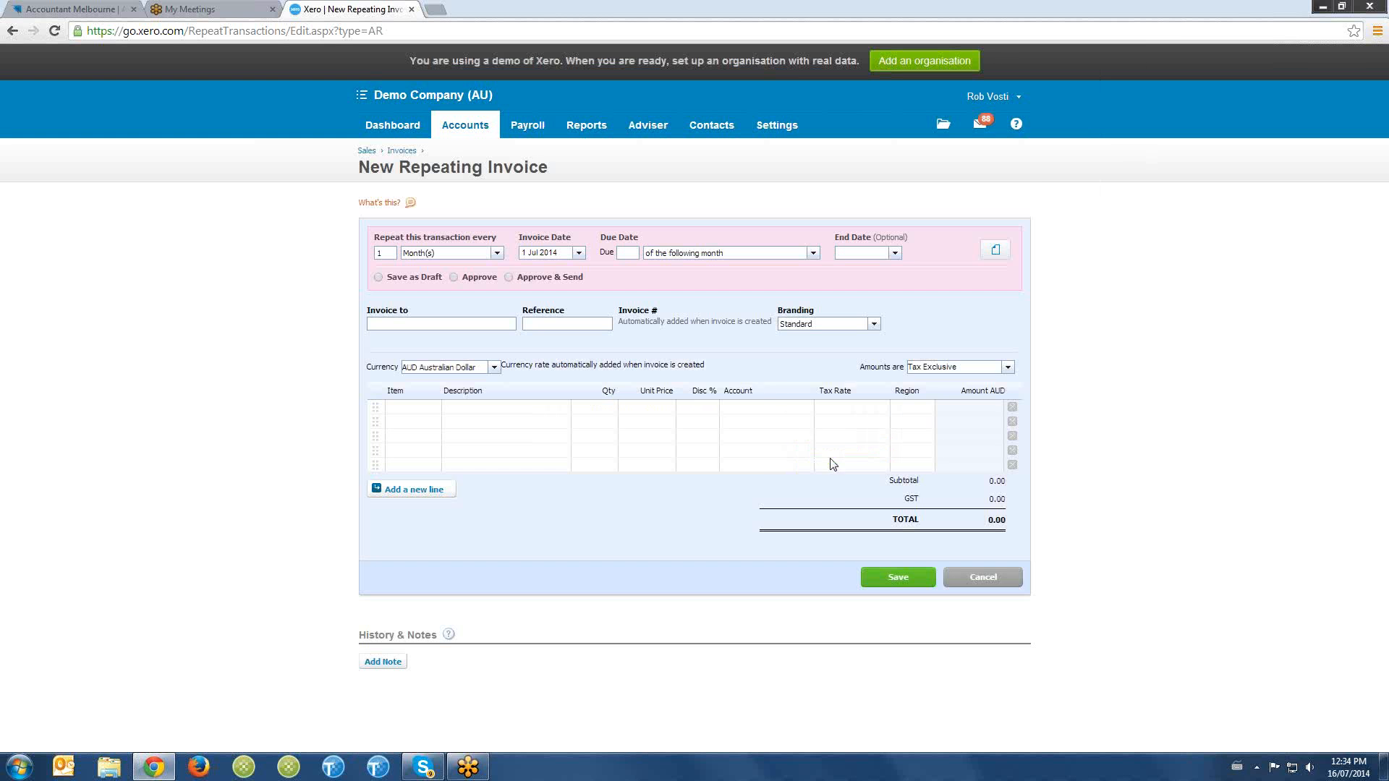
- Set the repeating invoice due 14 days after the invoice date and leave the end date blank
{"action": "left_click", "coordinate": [629, 252]}
{"action": "type", "text": "14"}
{"action": "key", "text": "Tab"}
{"action": "left_click", "coordinate": [813, 254]}
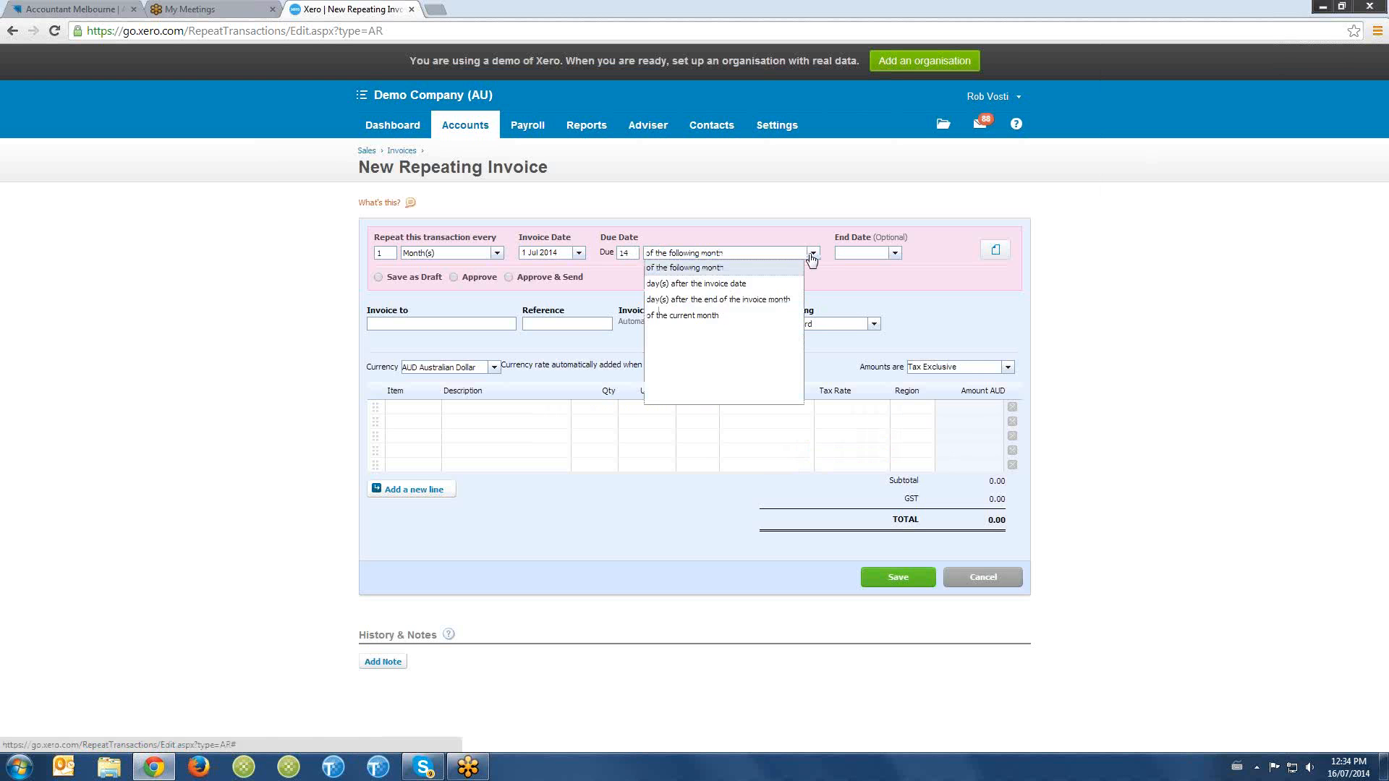
{"action": "left_click", "coordinate": [782, 284]}
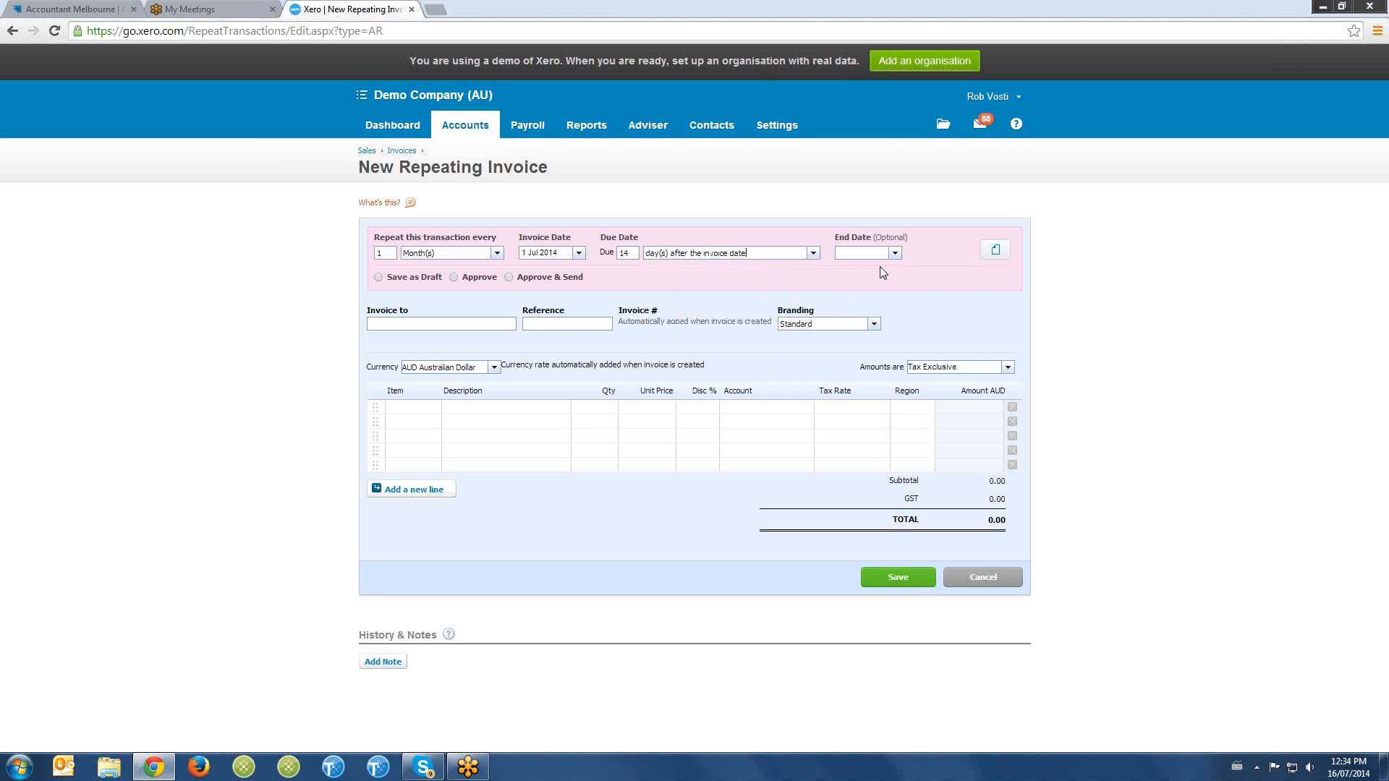
{"action": "left_click", "coordinate": [895, 253]}
{"action": "left_click", "coordinate": [932, 257]}
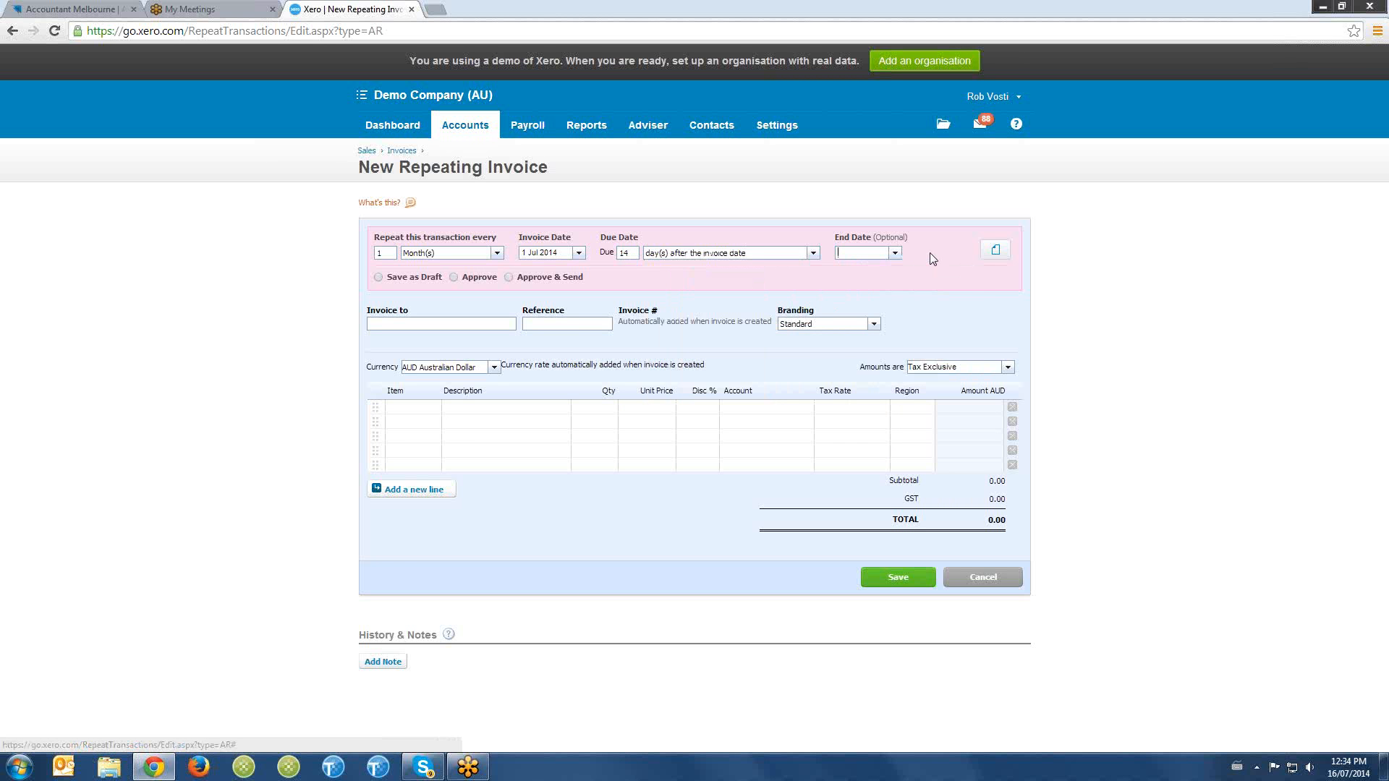
- Address the repeating invoice to the same customer as the approved invoice
{"action": "left_click", "coordinate": [425, 325]}
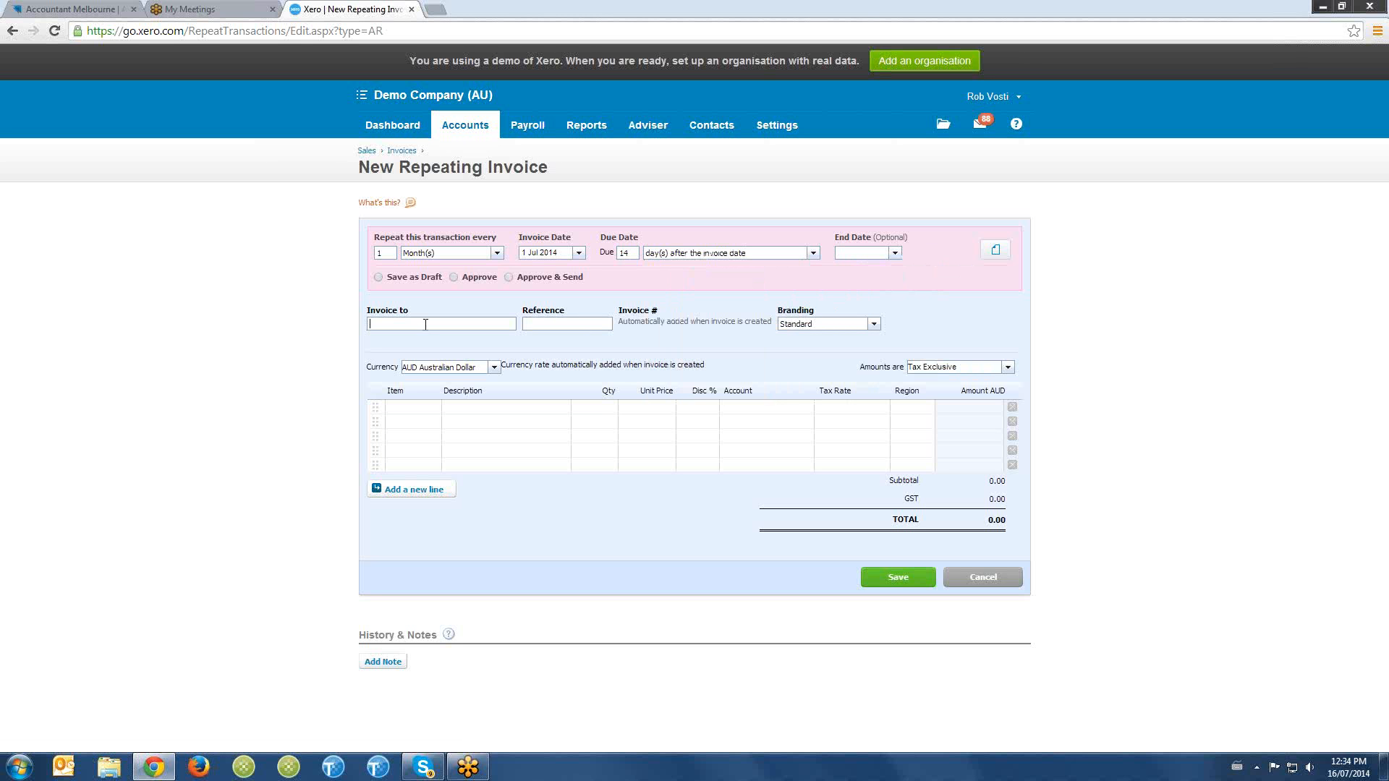
{"action": "type", "text": "trace"}
{"action": "left_click", "coordinate": [425, 343]}
{"action": "key", "text": "Tab"}
- Fill the repeating invoice's first line with description Sales, quantity 1, unit price 500 and account 200 - Sales
{"action": "type", "text": "Sa"}
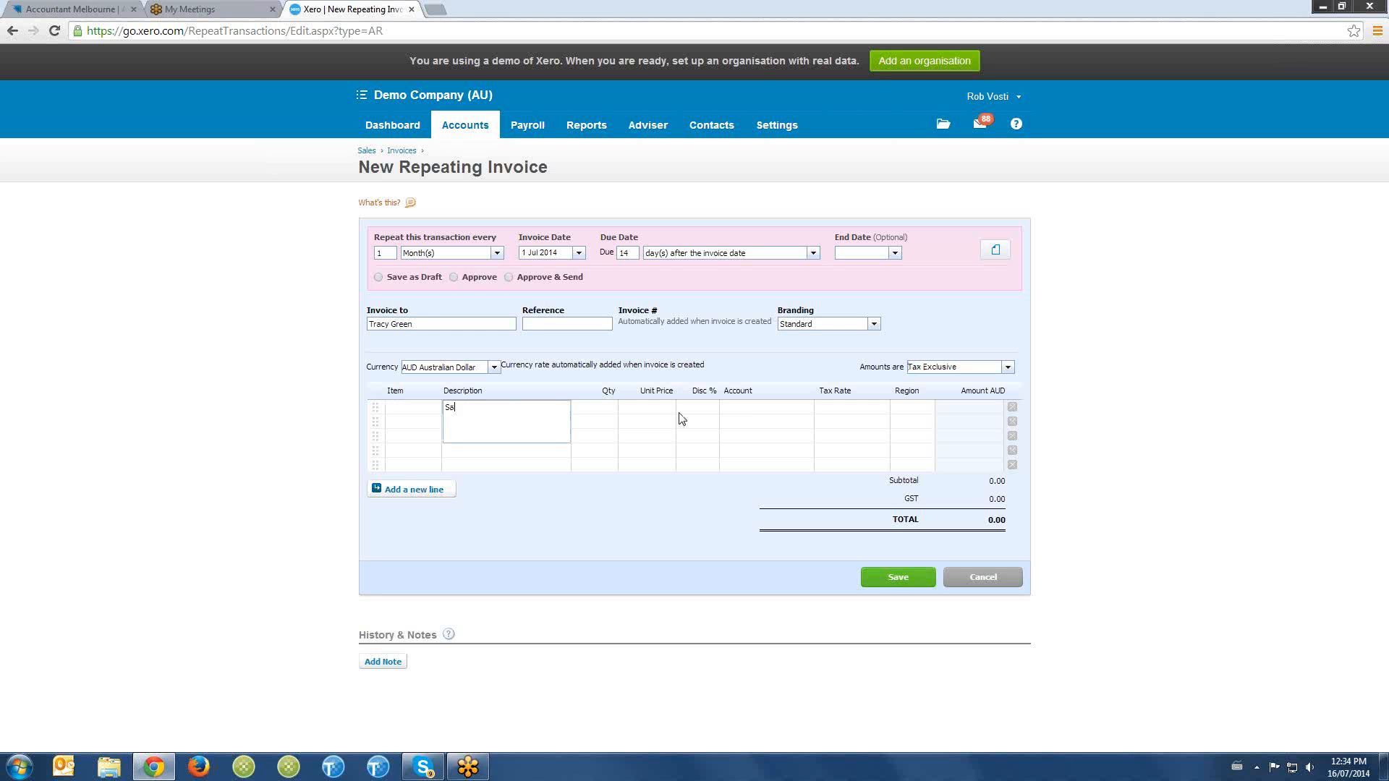
{"action": "type", "text": "les"}
{"action": "key", "text": "Tab"}
{"action": "key", "text": "Tab"}
{"action": "type", "text": "50"}
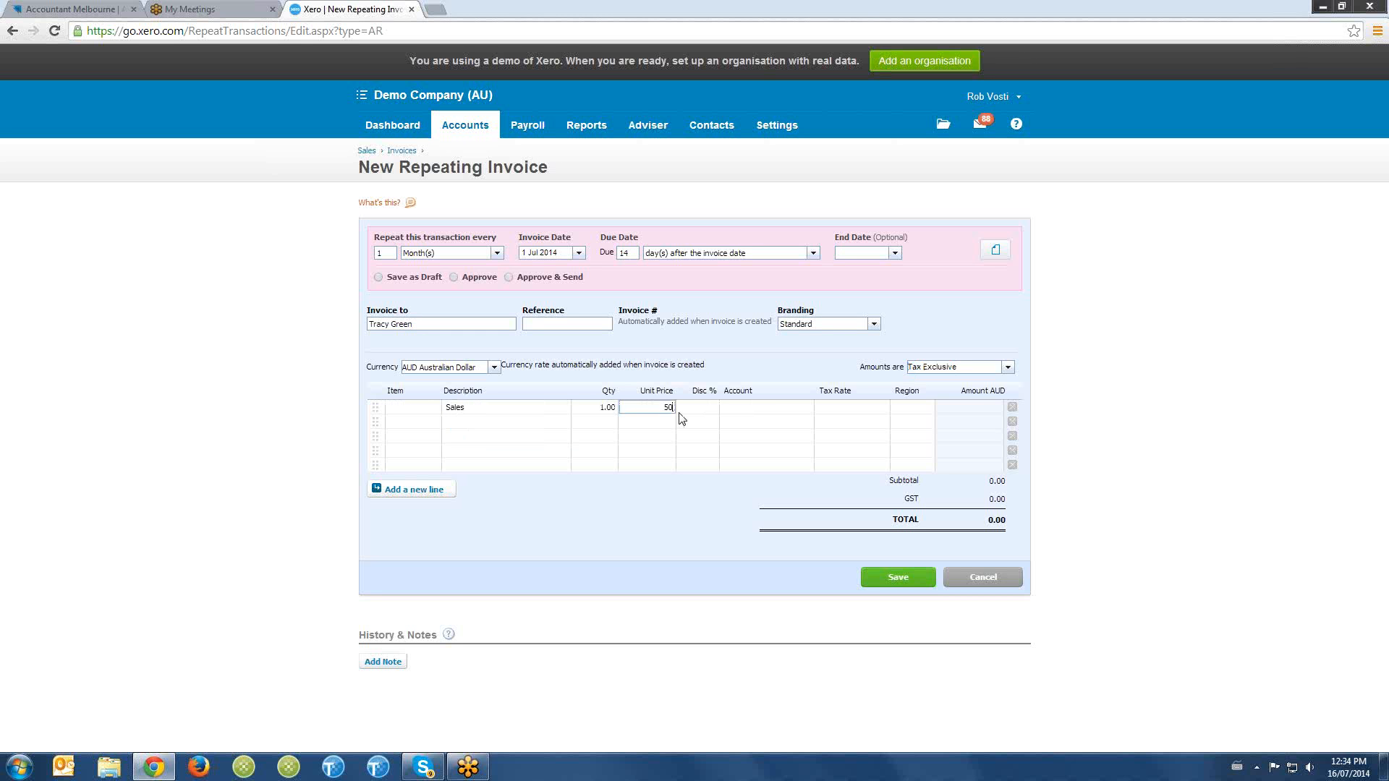
{"action": "type", "text": "0"}
{"action": "key", "text": "Tab"}
{"action": "key", "text": "Tab"}
{"action": "type", "text": "sales"}
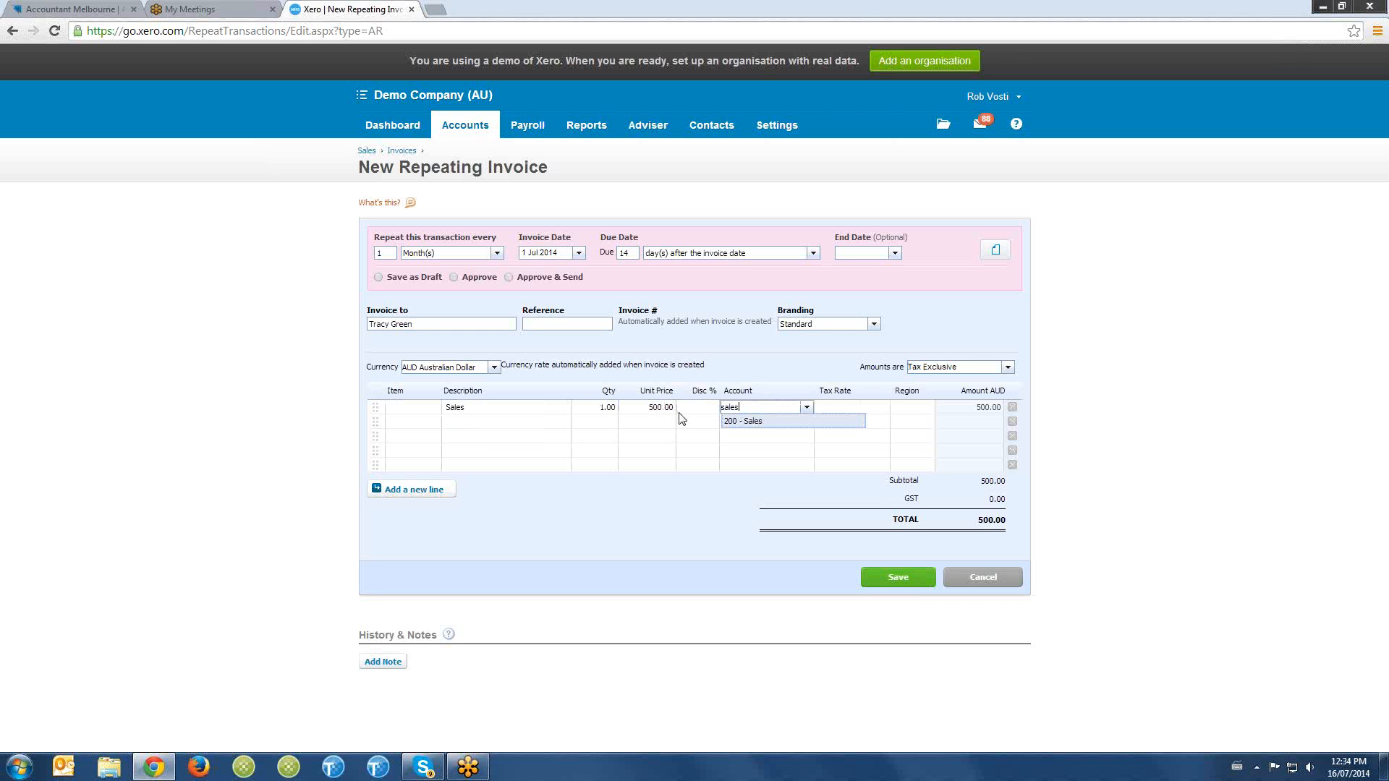
{"action": "key", "text": "Tab"}
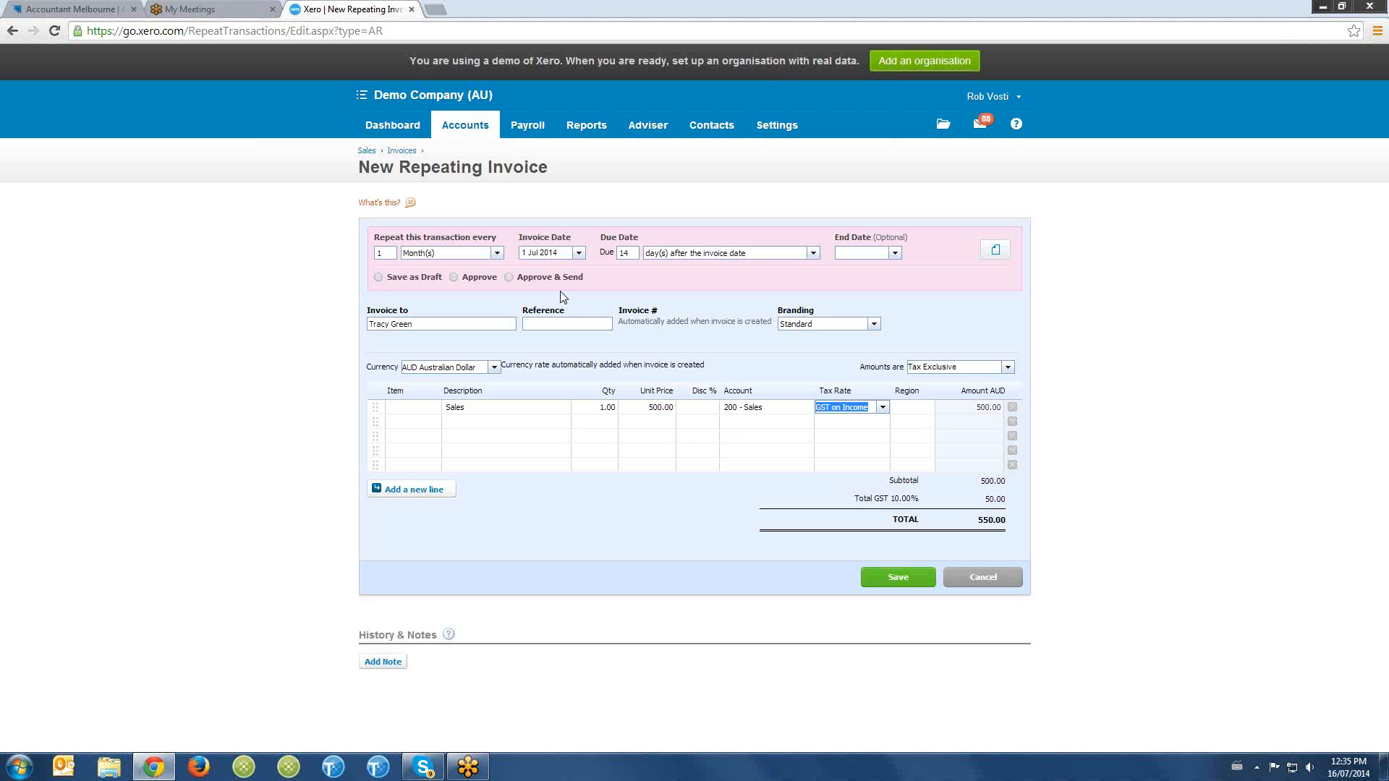
- Try the Approve & Send option for the repeating invoice and cancel its email message
{"action": "left_click", "coordinate": [510, 278]}
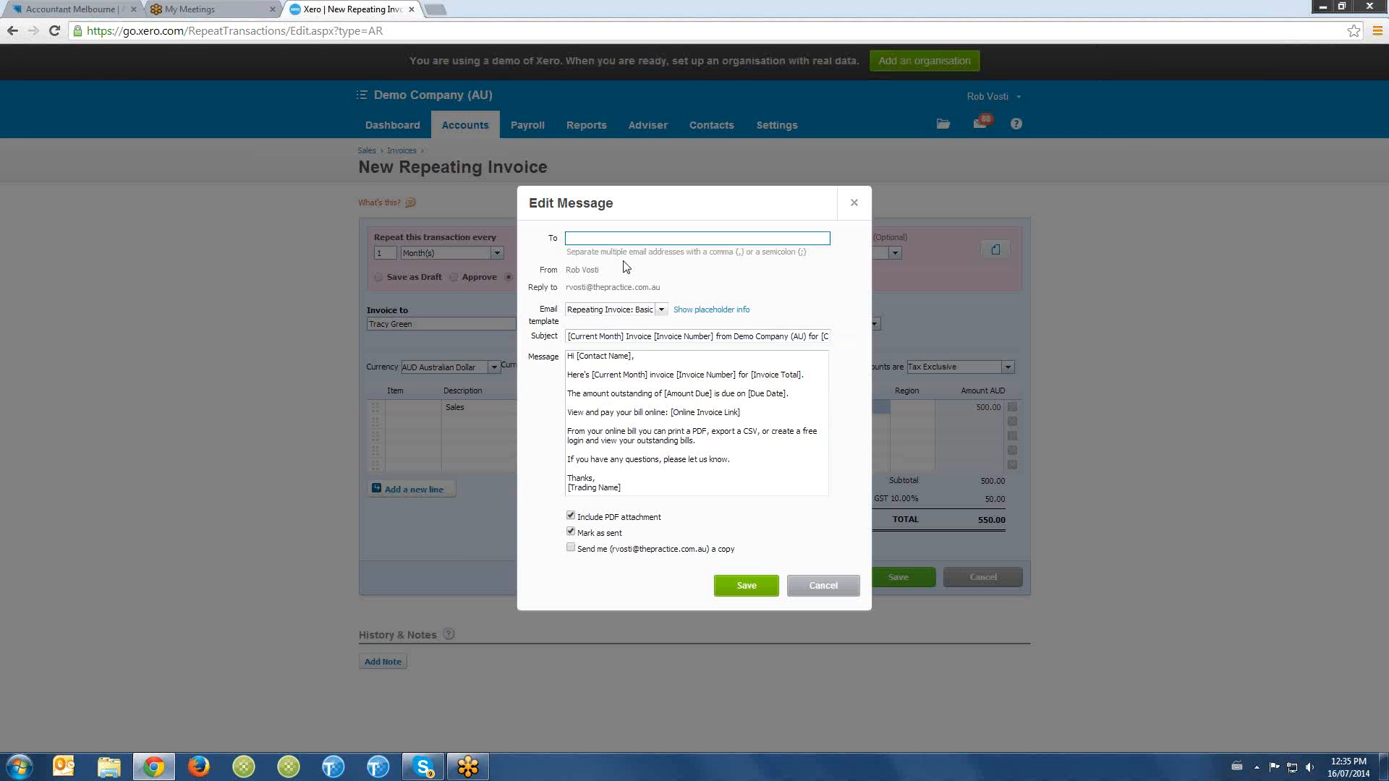
{"action": "left_click", "coordinate": [824, 586]}
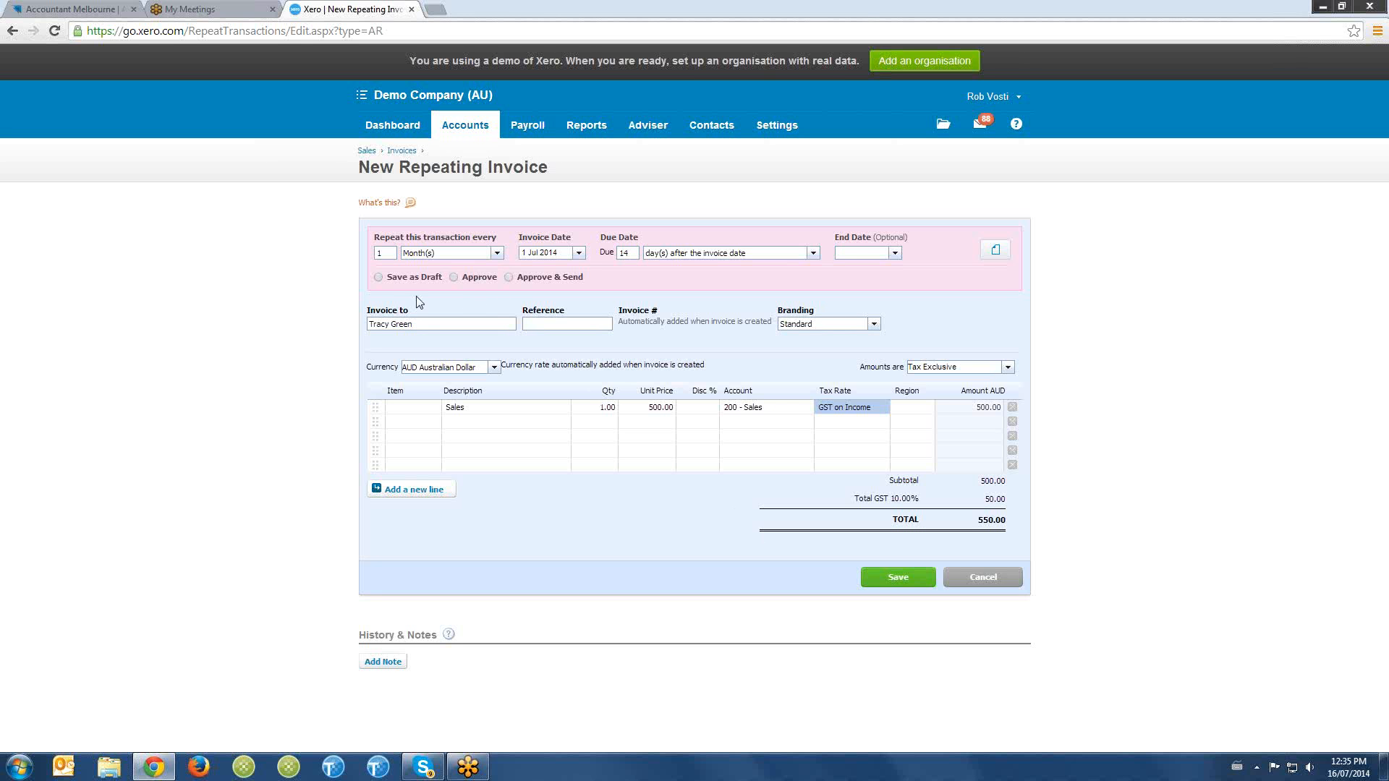
- Set the repeating invoice to be saved as a draft each time and save the template
{"action": "left_click", "coordinate": [378, 277]}
{"action": "left_click", "coordinate": [378, 277]}
{"action": "left_click", "coordinate": [898, 578]}
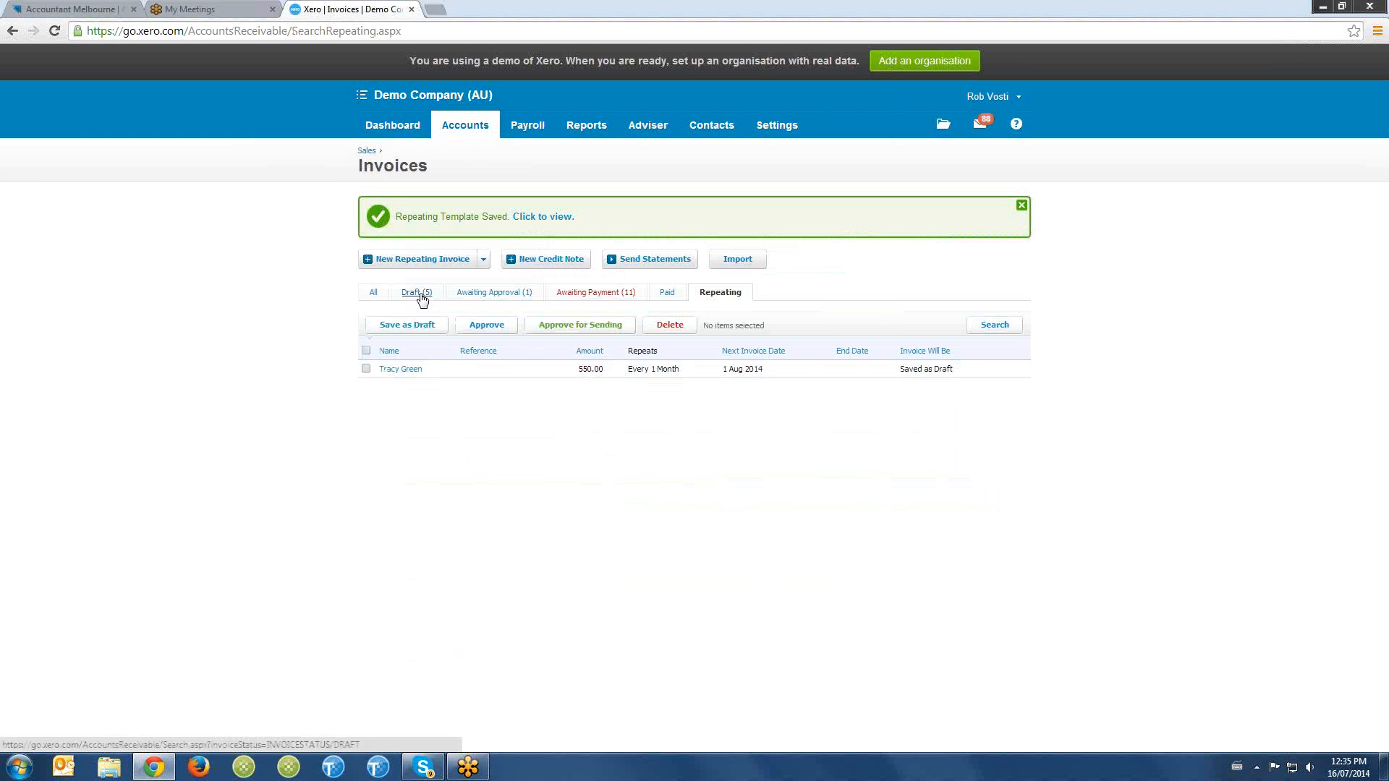
- Open the draft invoice dated 1 Jul 2014 from the repeating template, set its unit price to 600, and approve it
{"action": "left_click", "coordinate": [421, 293]}
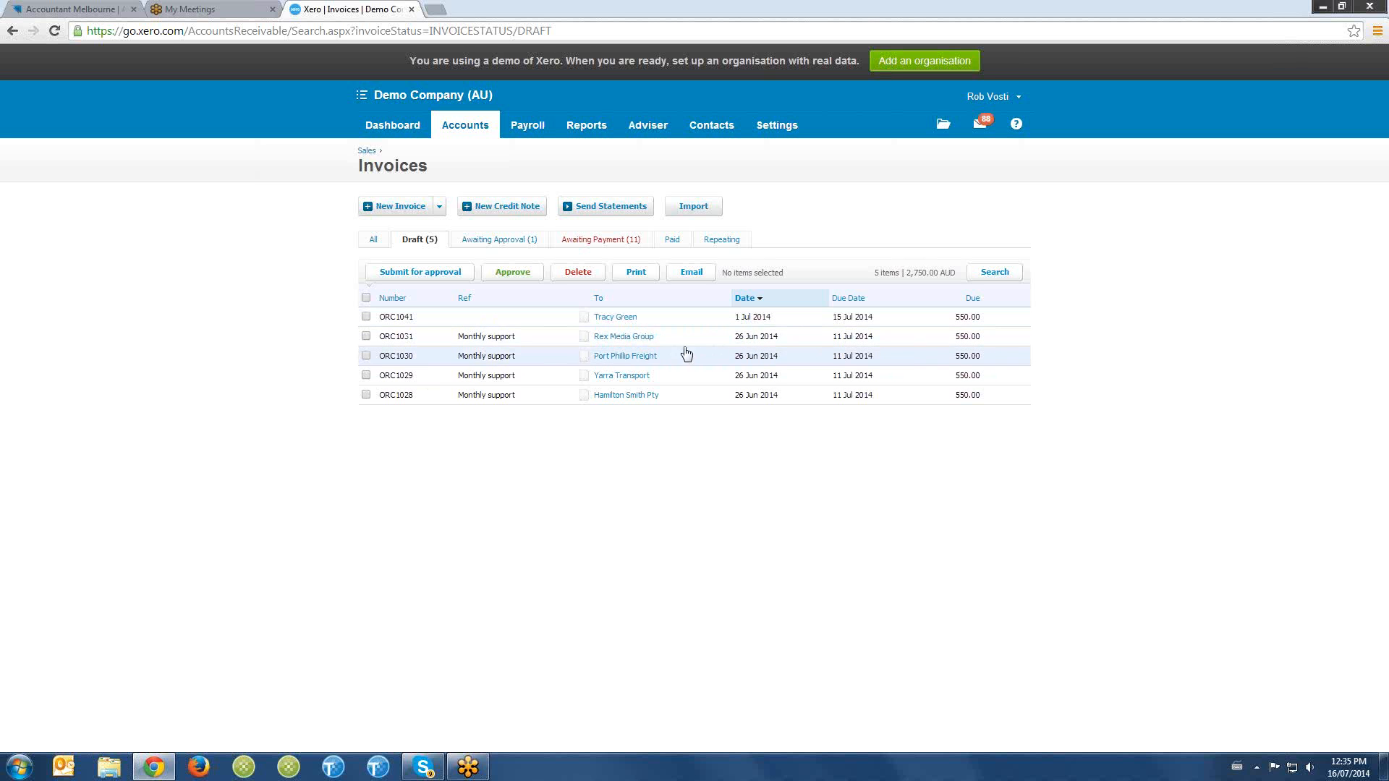
{"action": "left_click", "coordinate": [630, 320]}
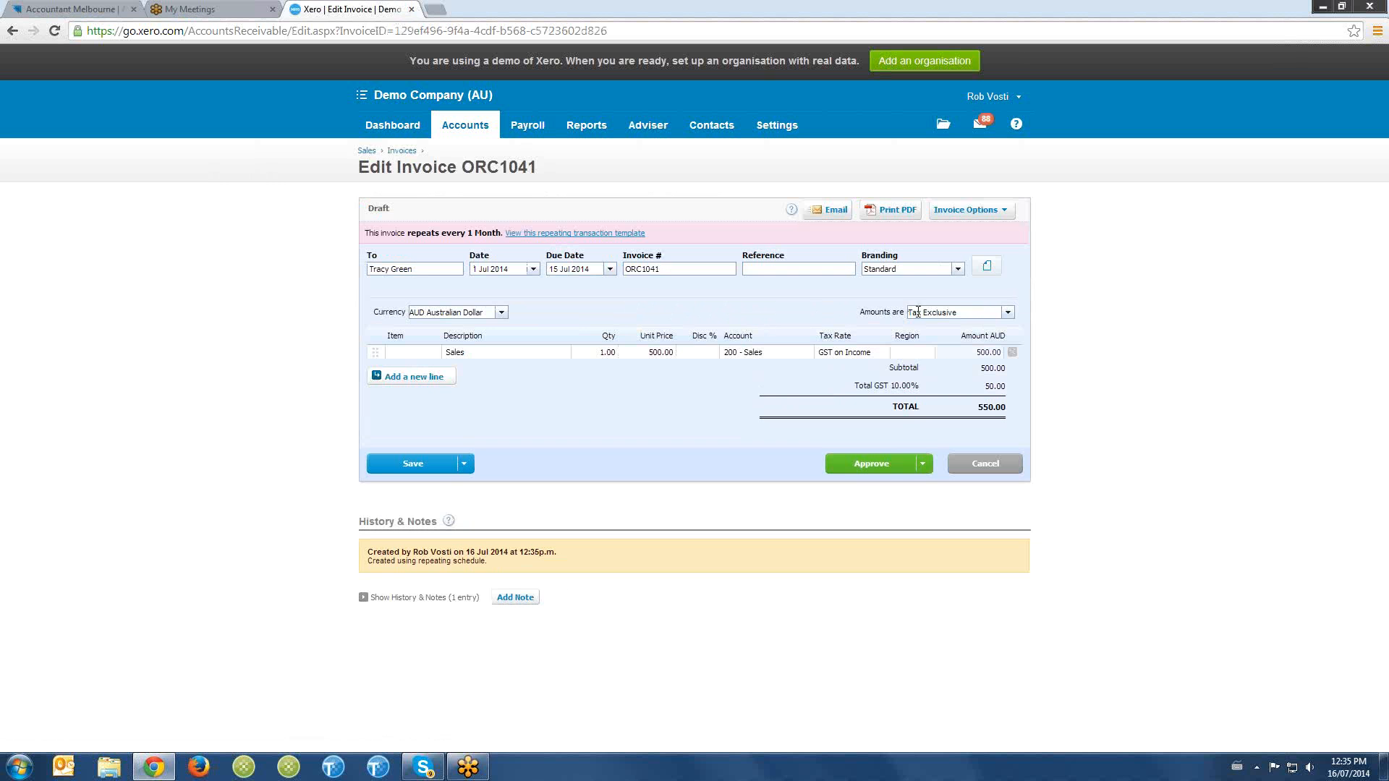
{"action": "left_click", "coordinate": [660, 352]}
{"action": "type", "text": "600"}
{"action": "key", "text": "Tab"}
{"action": "left_click", "coordinate": [875, 464]}
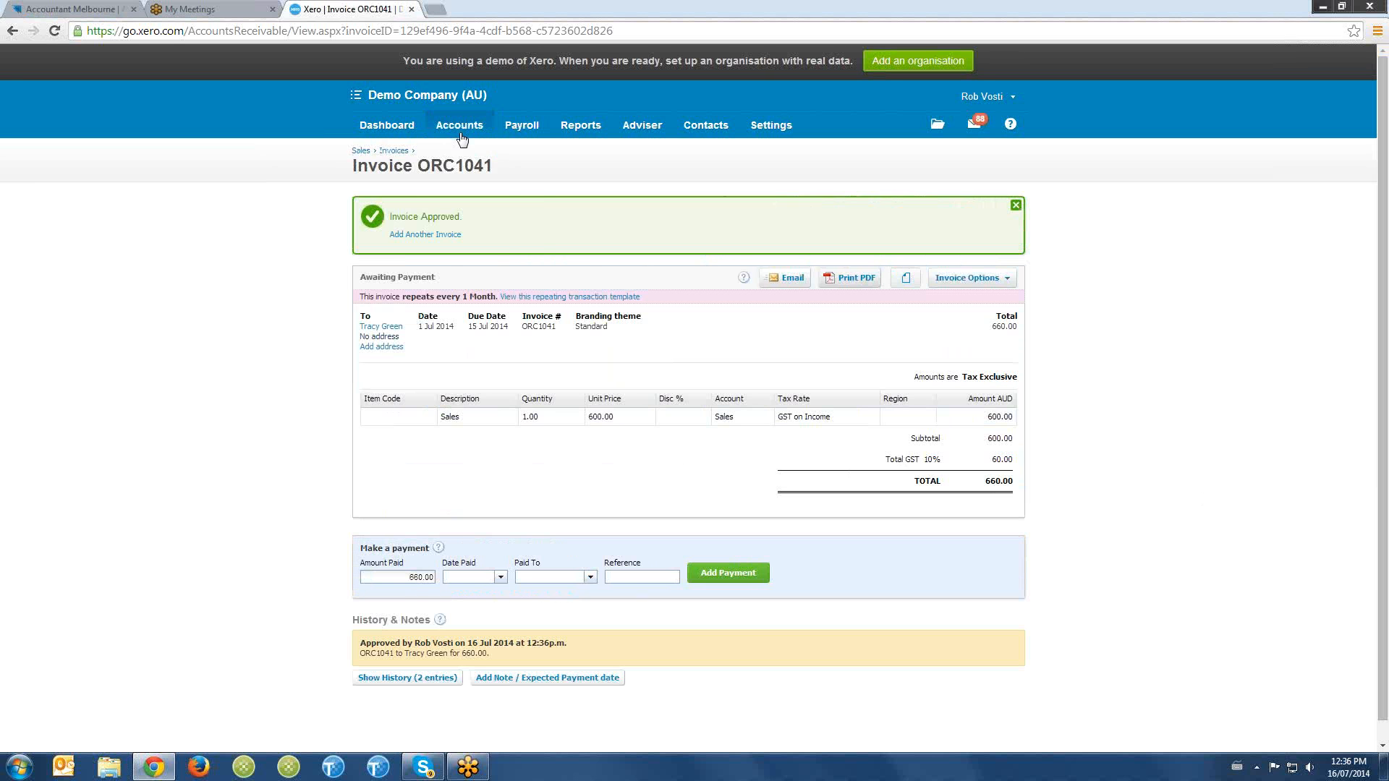
- Open the Sales overview and view the choices for creating a new sales transaction
{"action": "left_click", "coordinate": [459, 130]}
{"action": "left_click", "coordinate": [469, 189]}
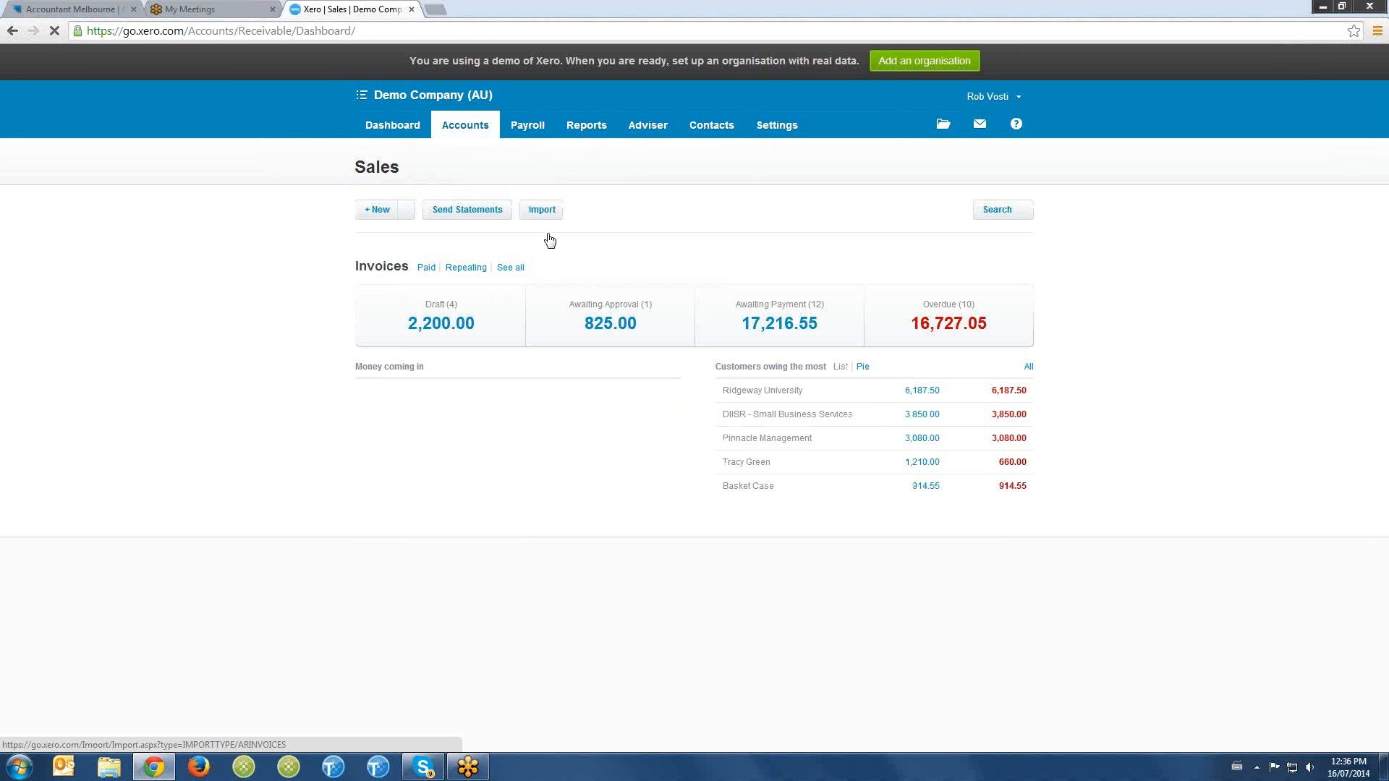
{"action": "left_click", "coordinate": [406, 210]}
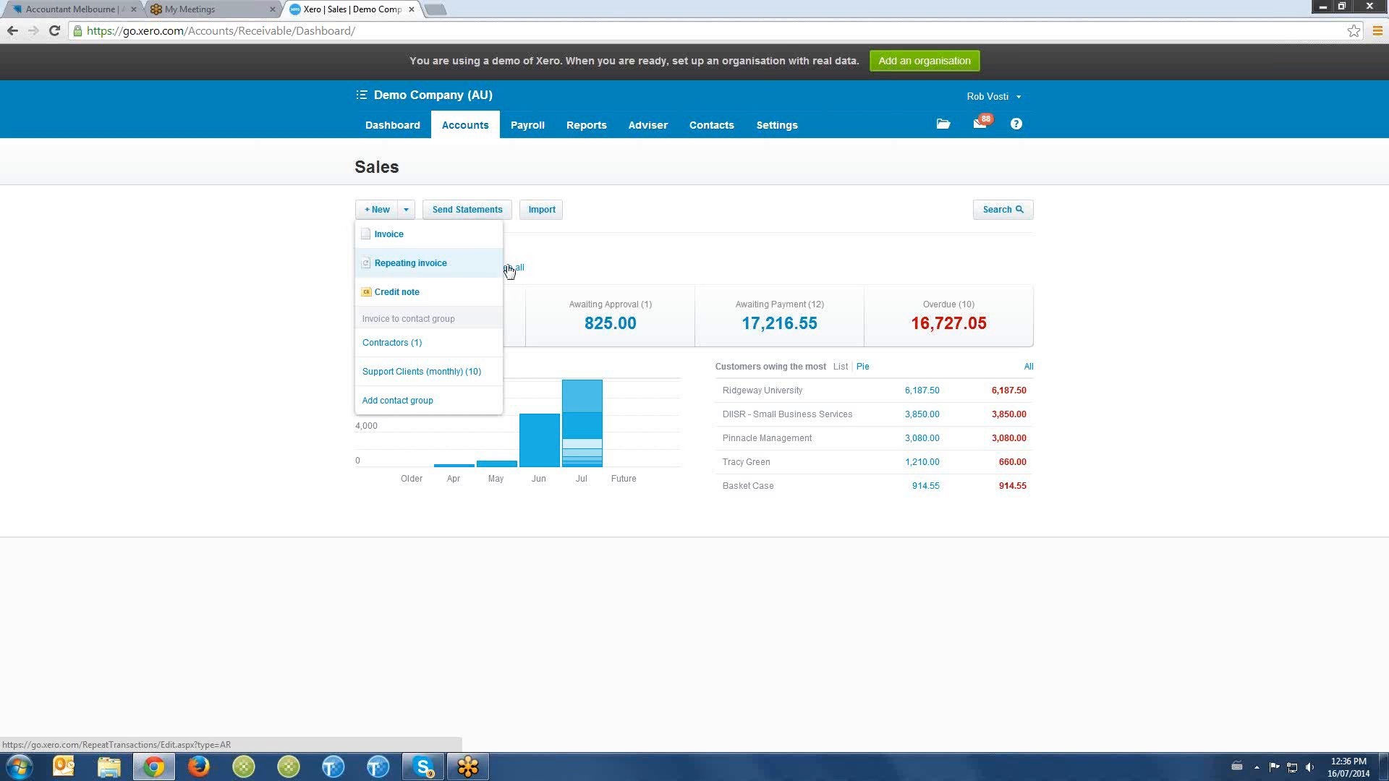
{"action": "left_click", "coordinate": [568, 263]}
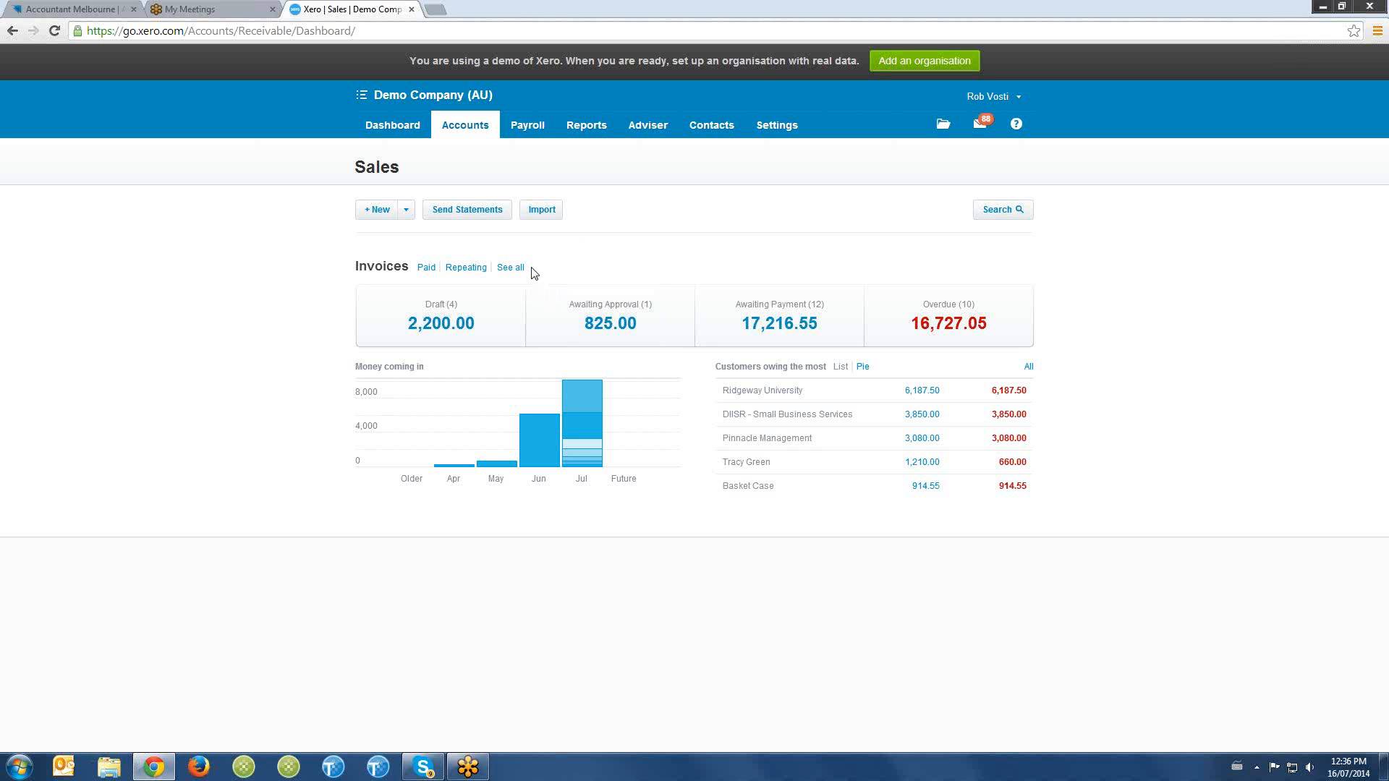
- Open the Inventory Items list from the general settings and review the available items
{"action": "left_click", "coordinate": [776, 132]}
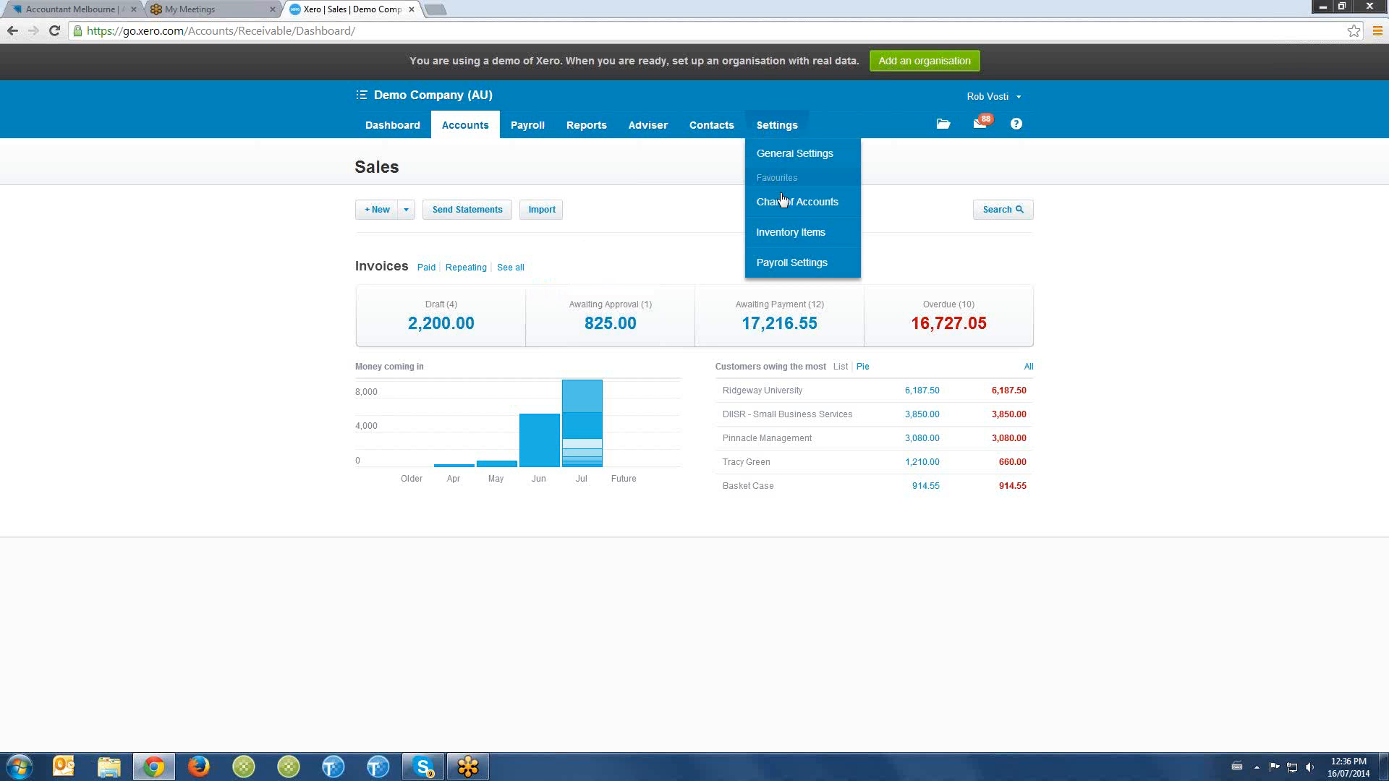
{"action": "left_click", "coordinate": [785, 155]}
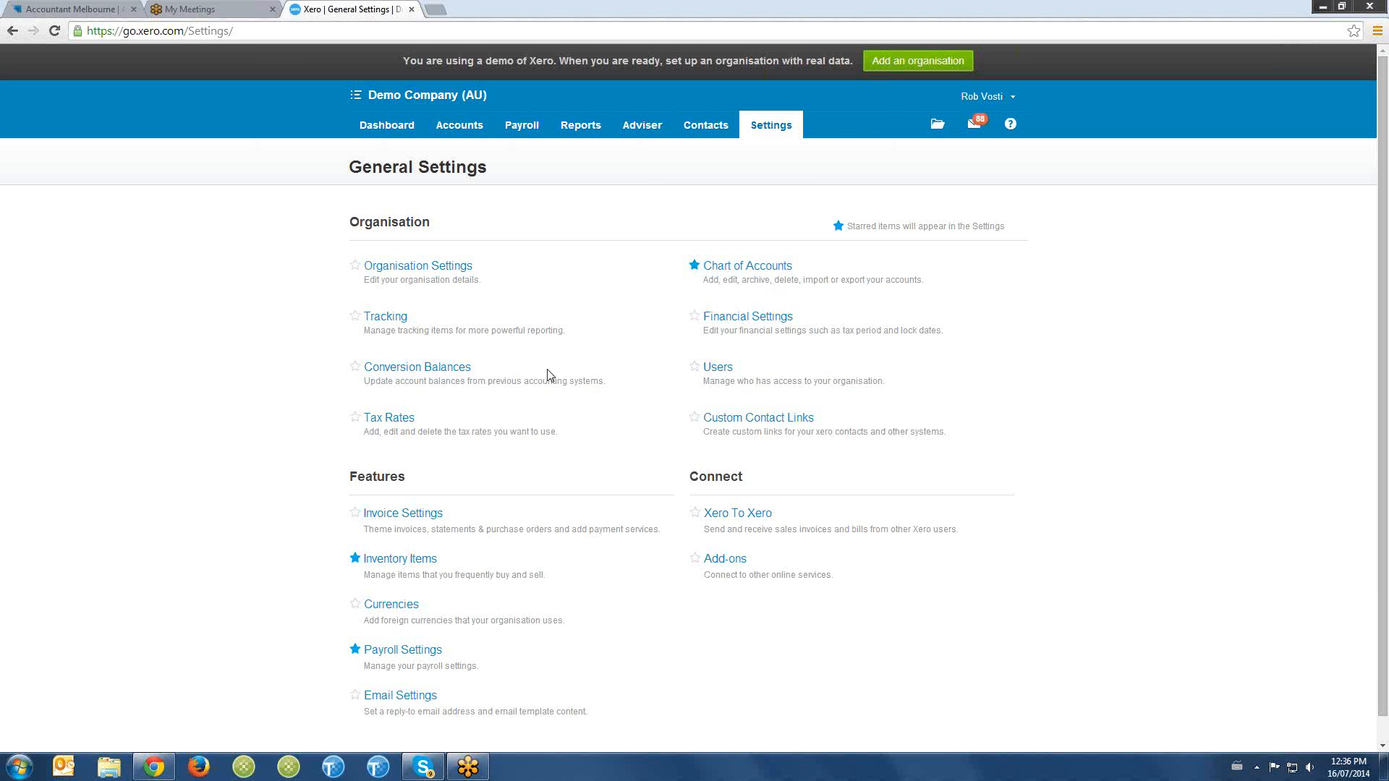
{"action": "left_click", "coordinate": [411, 559]}
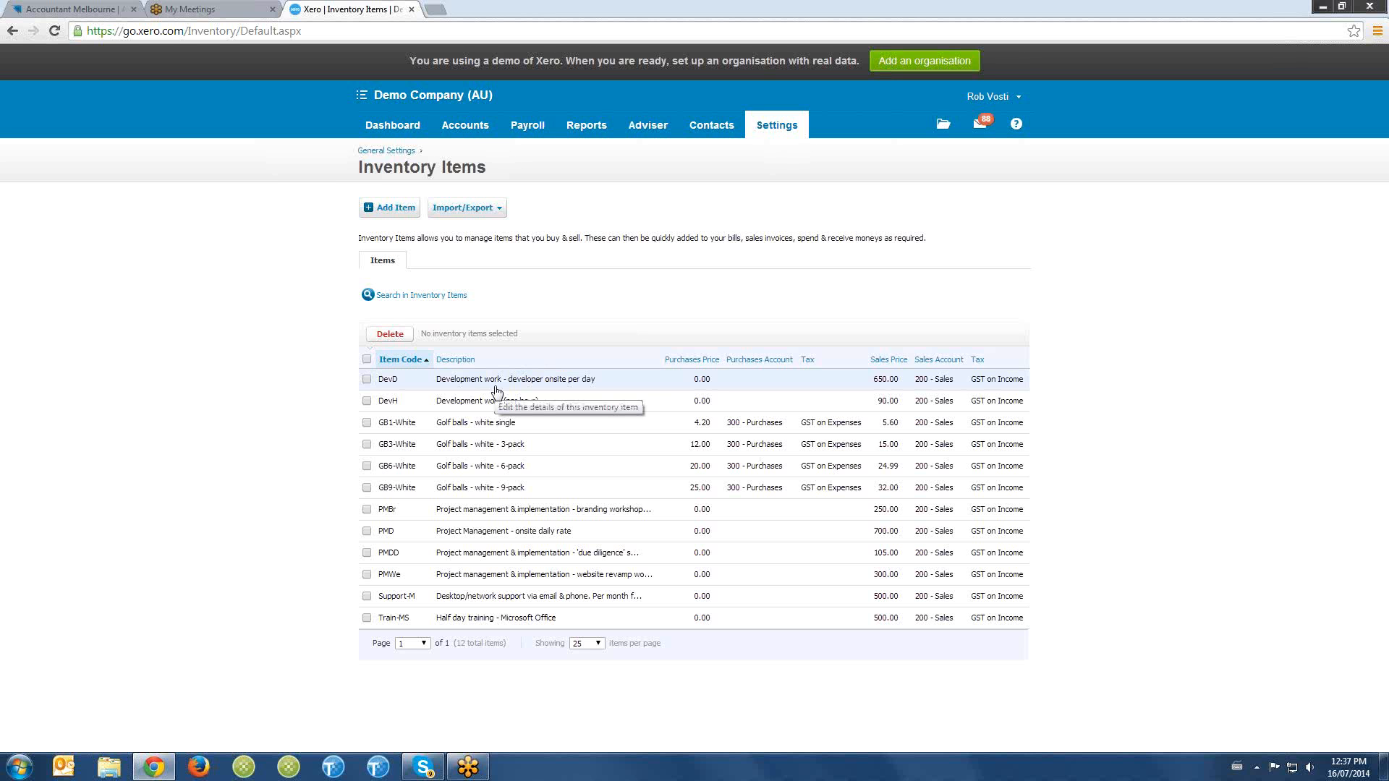
- Start a new sales invoice from the Sales overview and address it to the same customer as the repeating invoice
{"action": "left_click", "coordinate": [470, 136]}
{"action": "left_click", "coordinate": [486, 186]}
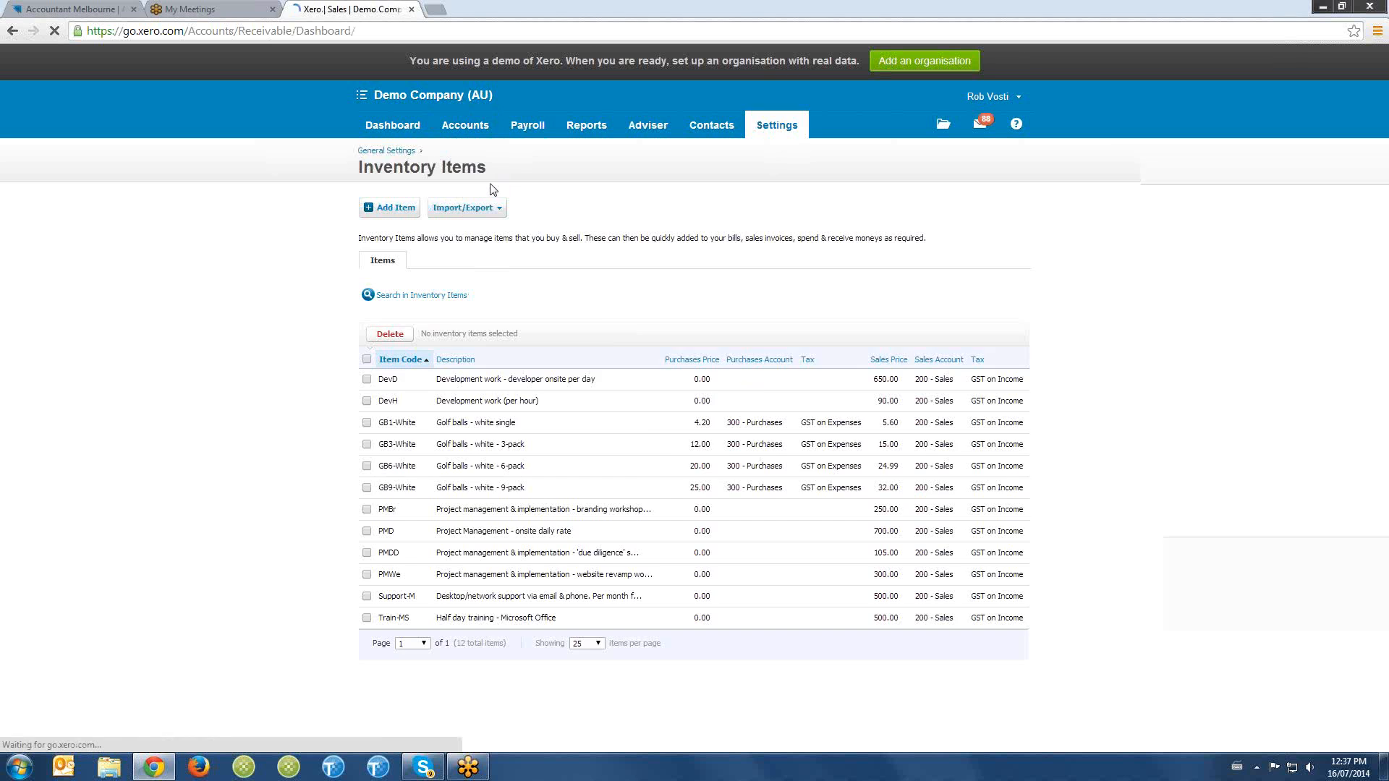
{"action": "left_click", "coordinate": [379, 210]}
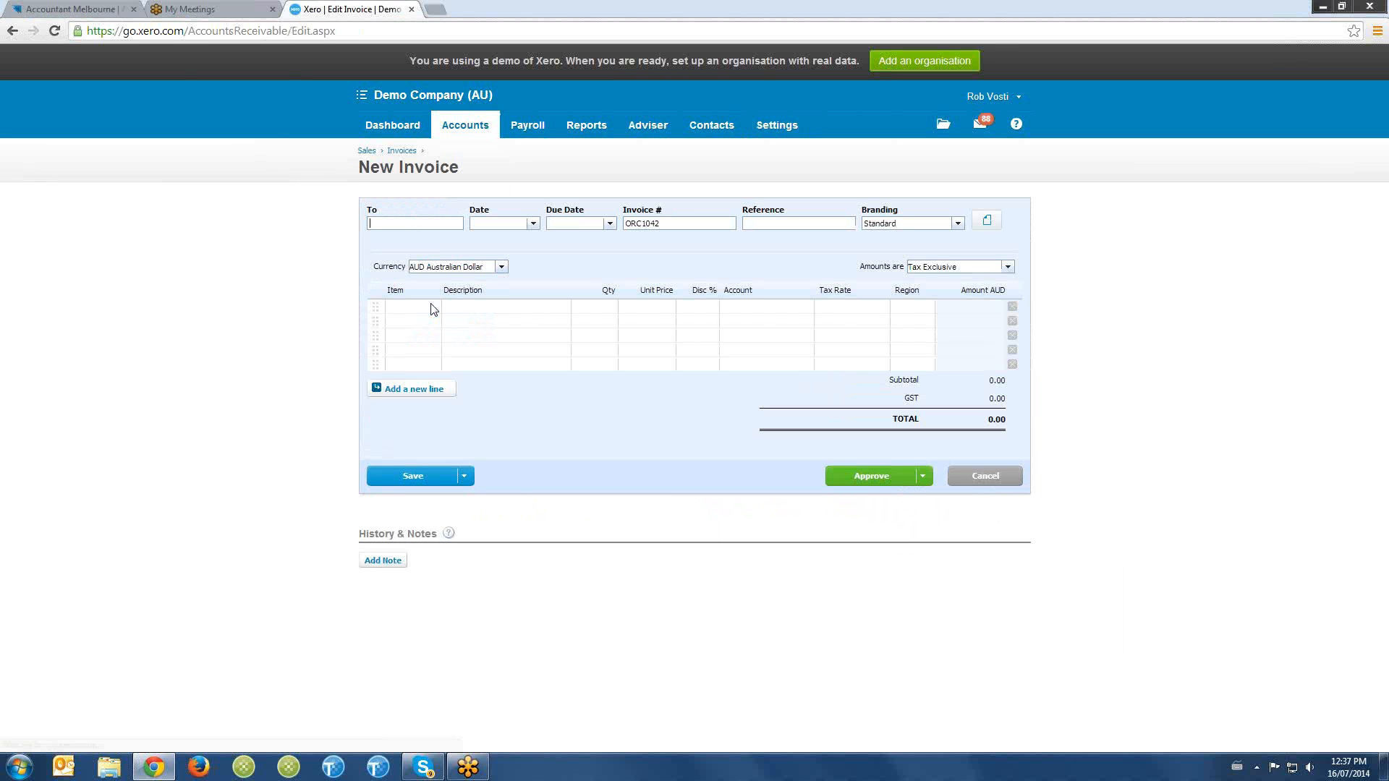
{"action": "type", "text": "trace"}
{"action": "left_click", "coordinate": [433, 242]}
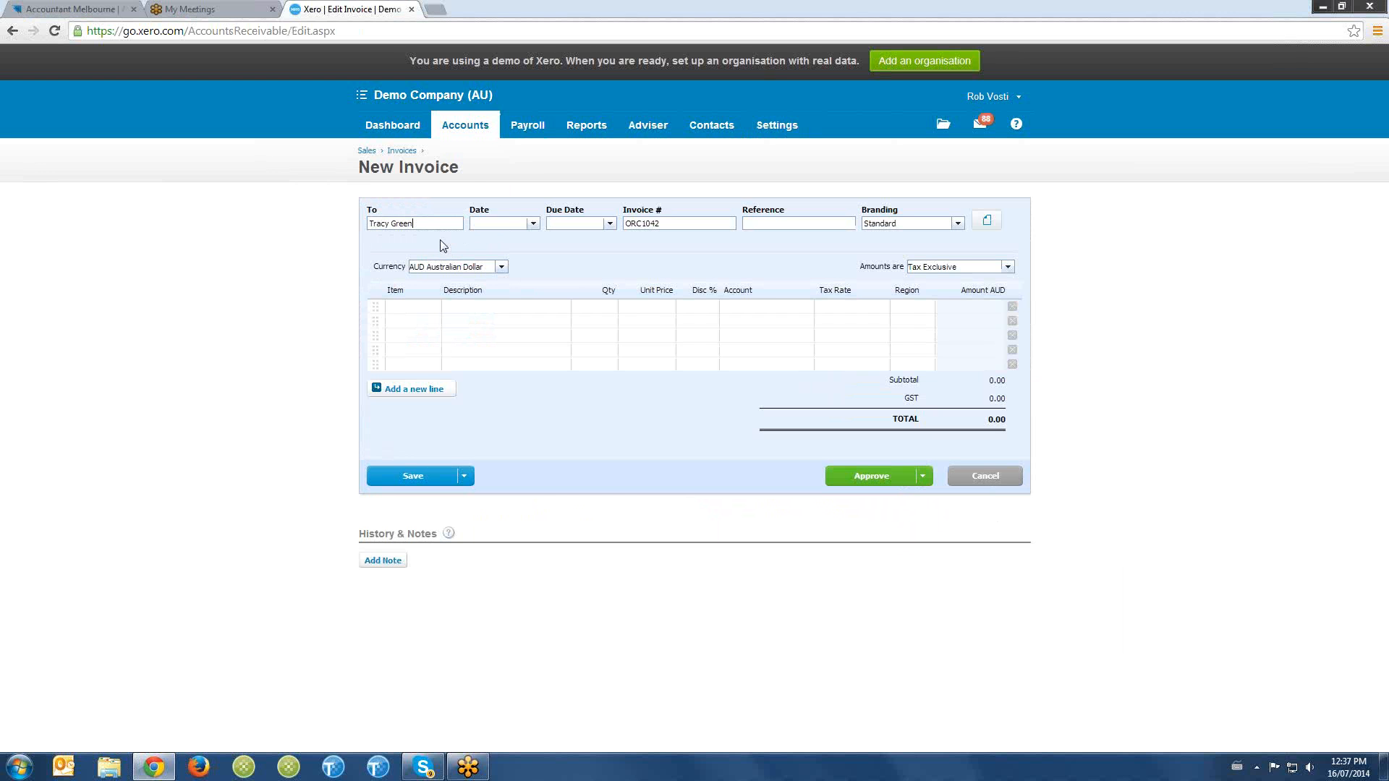
- Add inventory item DevD to the invoice's first line and set its unit price to 700
{"action": "left_click", "coordinate": [420, 308]}
{"action": "type", "text": "dev"}
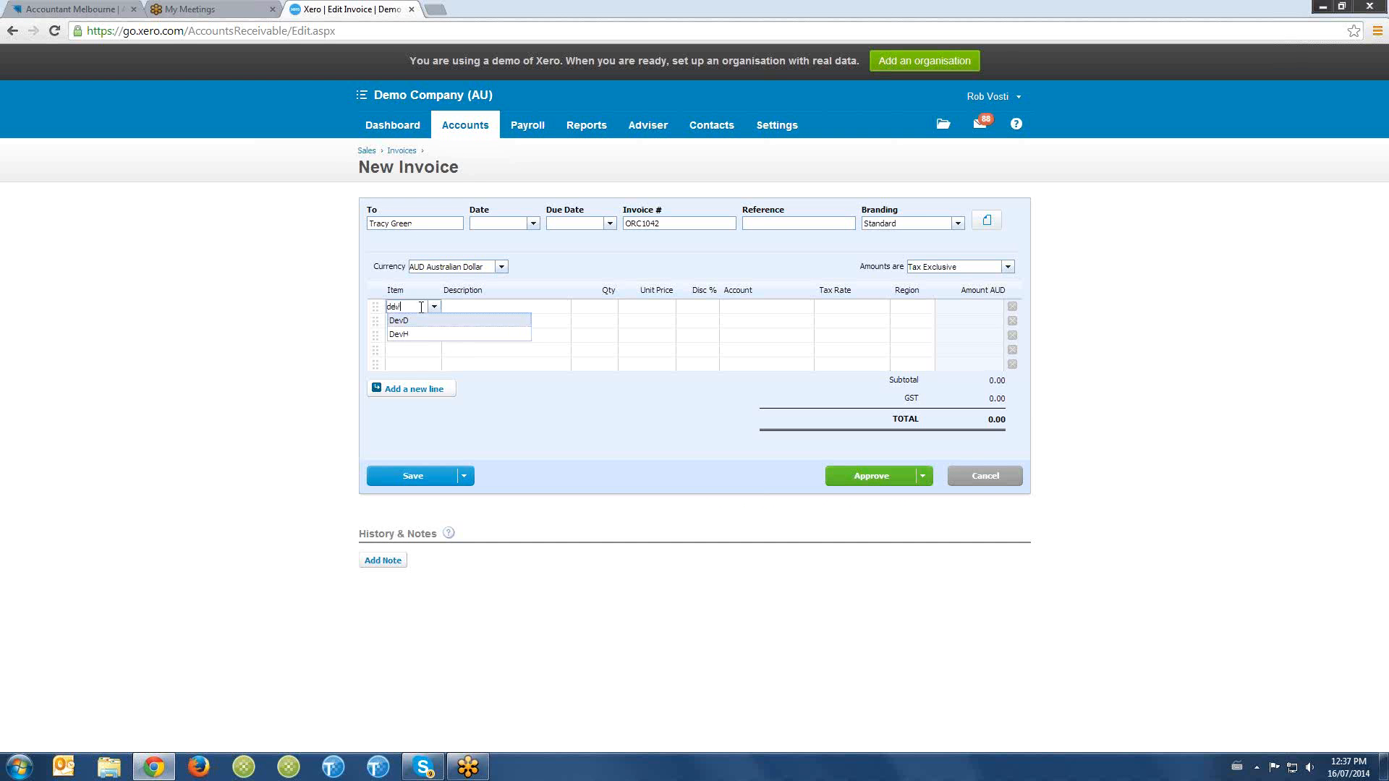
{"action": "left_click", "coordinate": [415, 323]}
{"action": "key", "text": "Tab"}
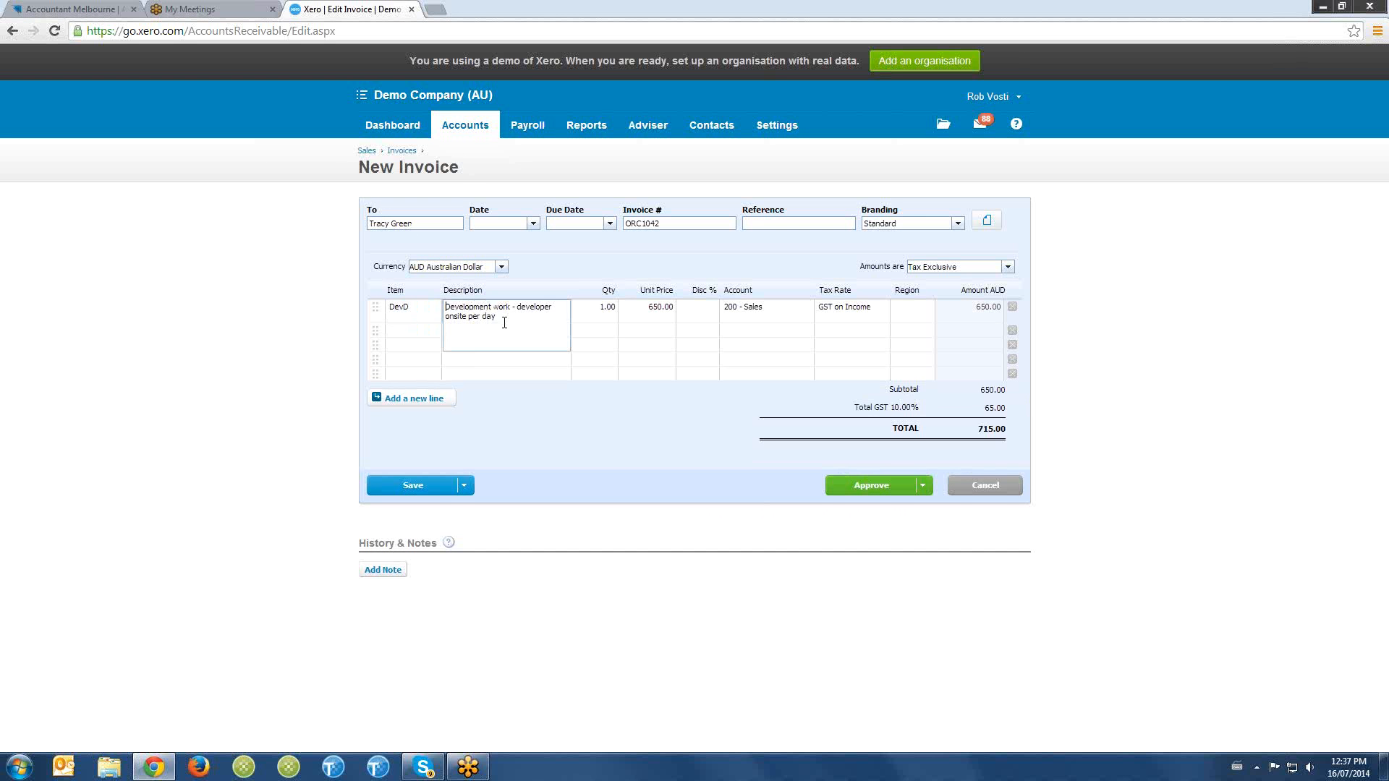
{"action": "left_click", "coordinate": [672, 321]}
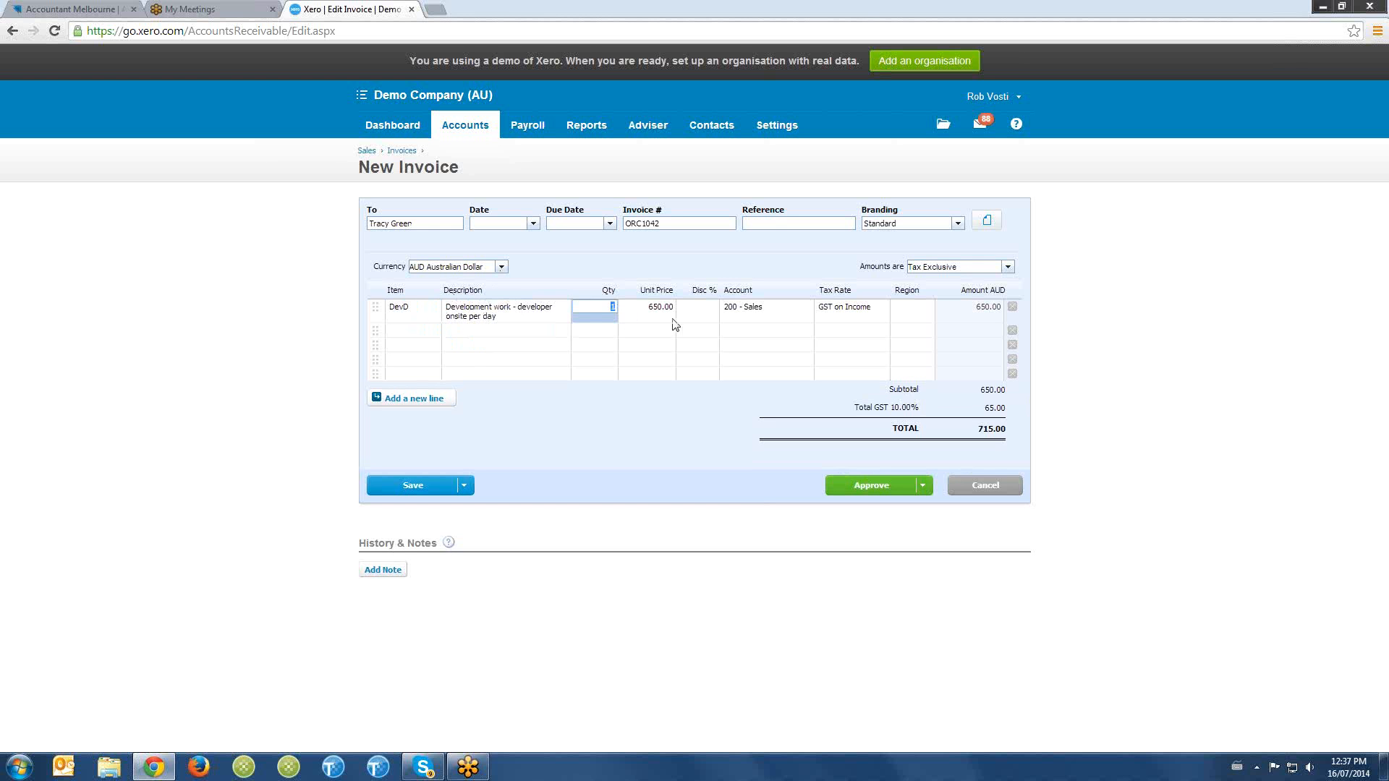
{"action": "type", "text": "700"}
{"action": "key", "text": "Tab"}
{"action": "key", "text": "Tab"}
{"action": "key", "text": "Tab"}
{"action": "key", "text": "Tab"}
{"action": "key", "text": "Tab"}
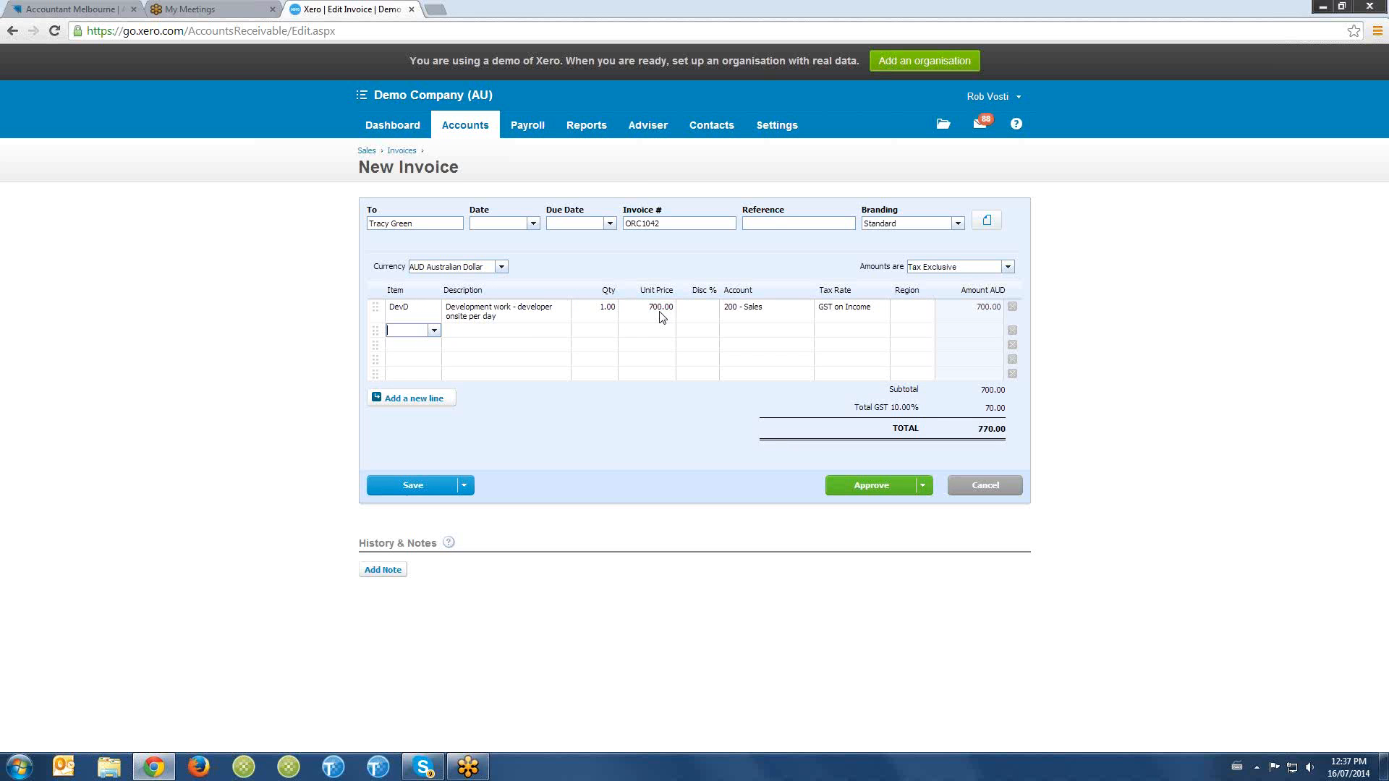
- Add inventory item Support-M to the invoice's second line with its default price and account
{"action": "type", "text": "s"}
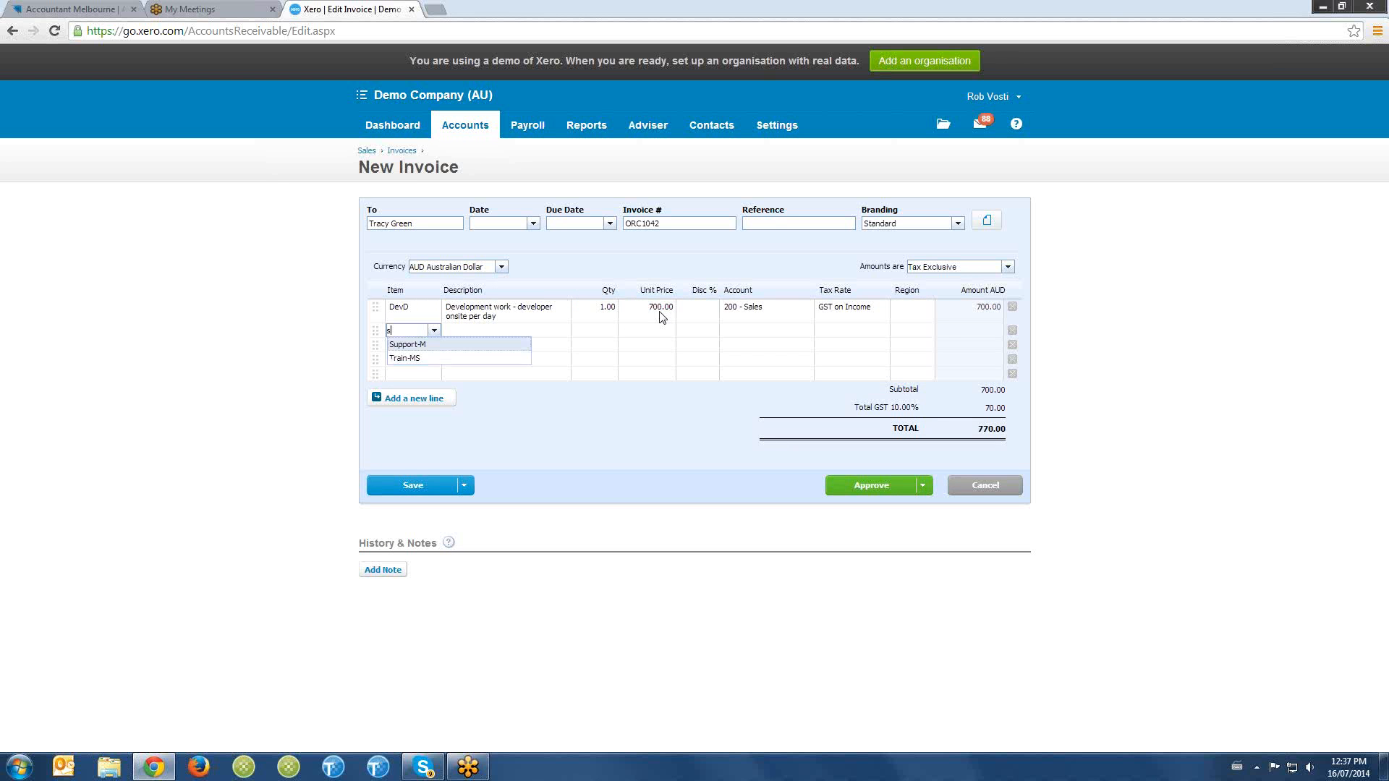
{"action": "left_click", "coordinate": [461, 346]}
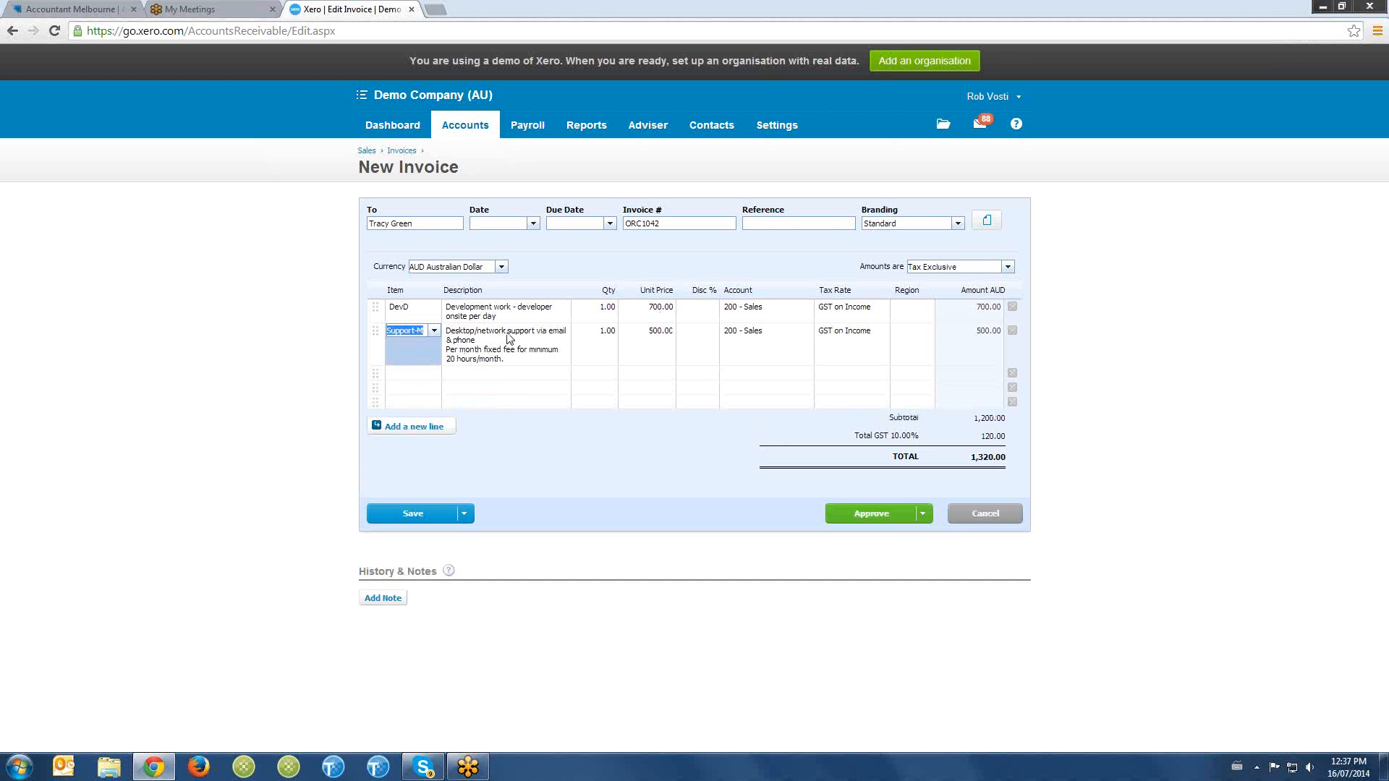
{"action": "left_click", "coordinate": [662, 335]}
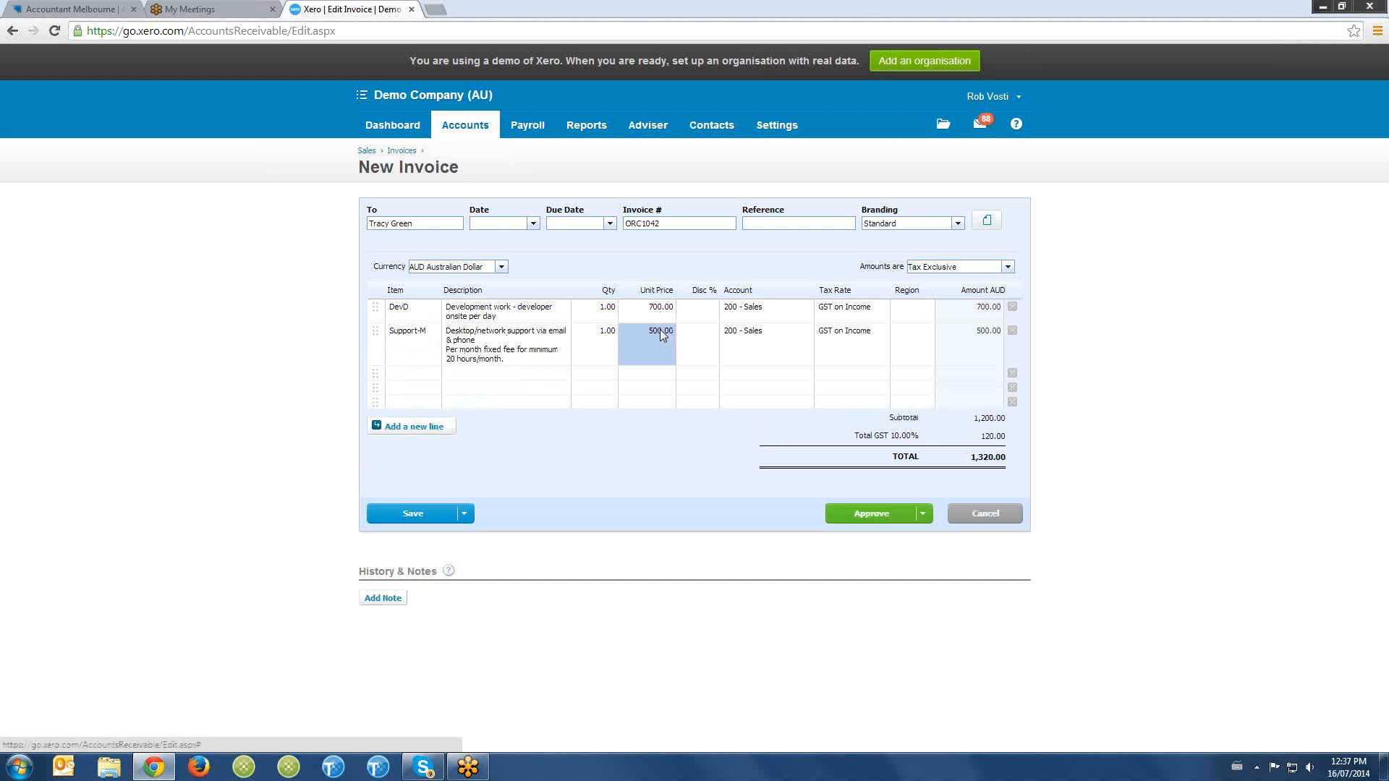
{"action": "left_click", "coordinate": [766, 349]}
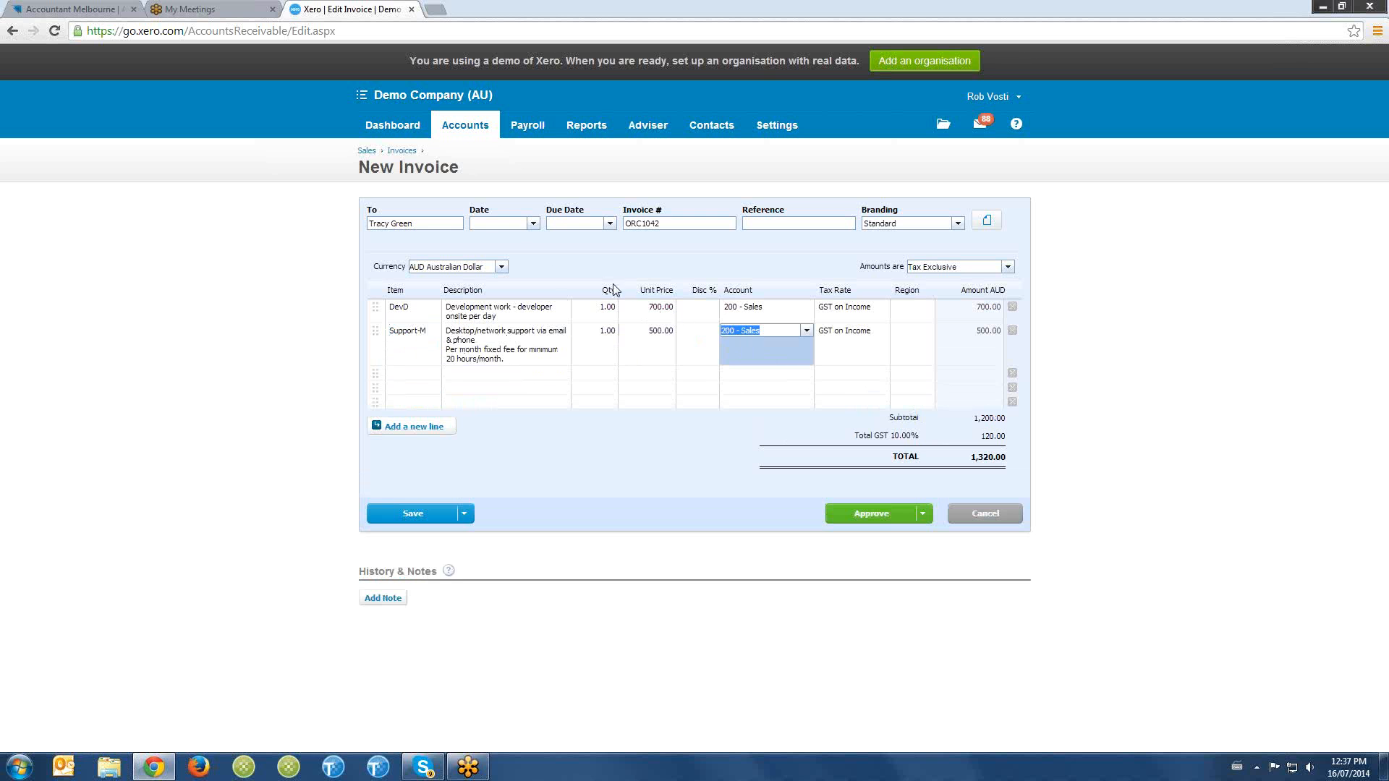
- Date the invoice 16 Jul 2014 with a due date 14 days from today, and approve it
{"action": "left_click", "coordinate": [494, 221]}
{"action": "key", "text": "Tab"}
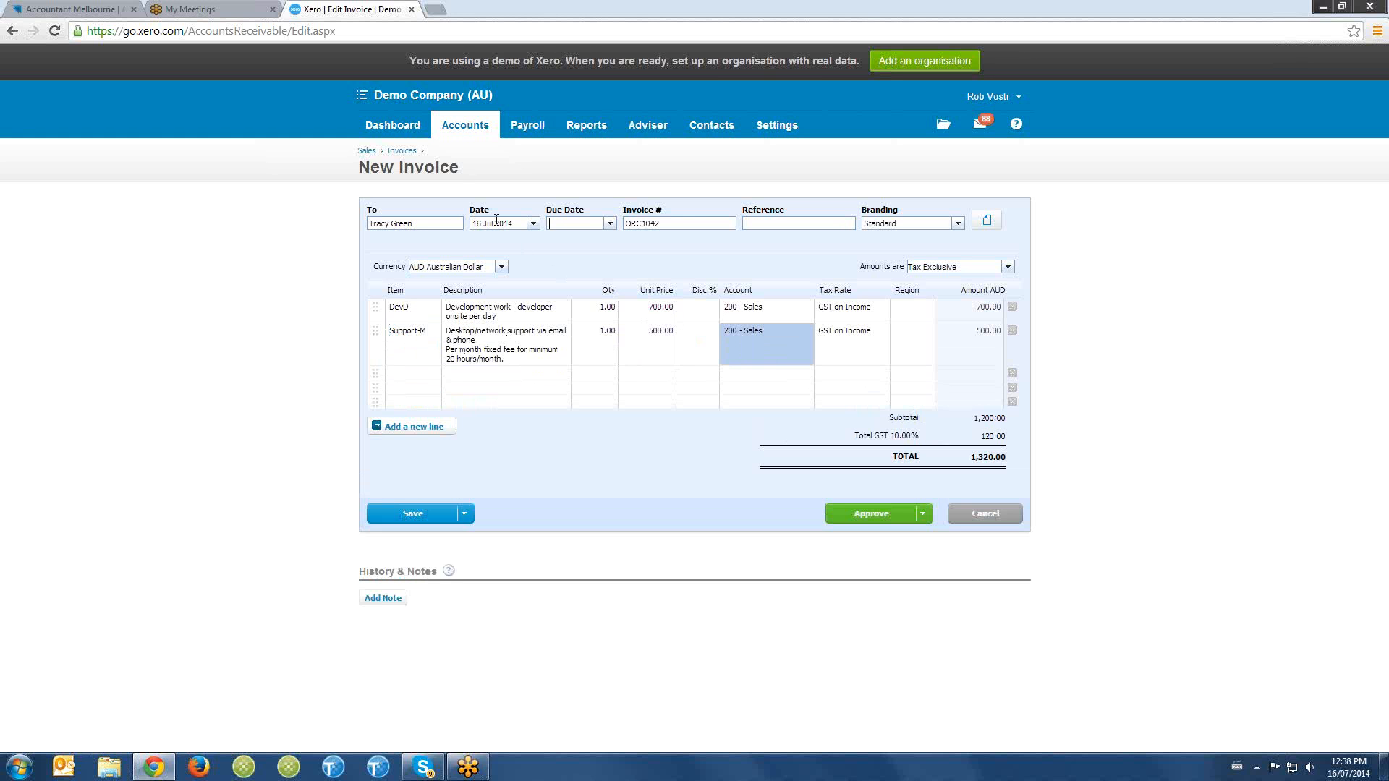
{"action": "type", "text": "t+14"}
{"action": "left_click", "coordinate": [867, 512]}
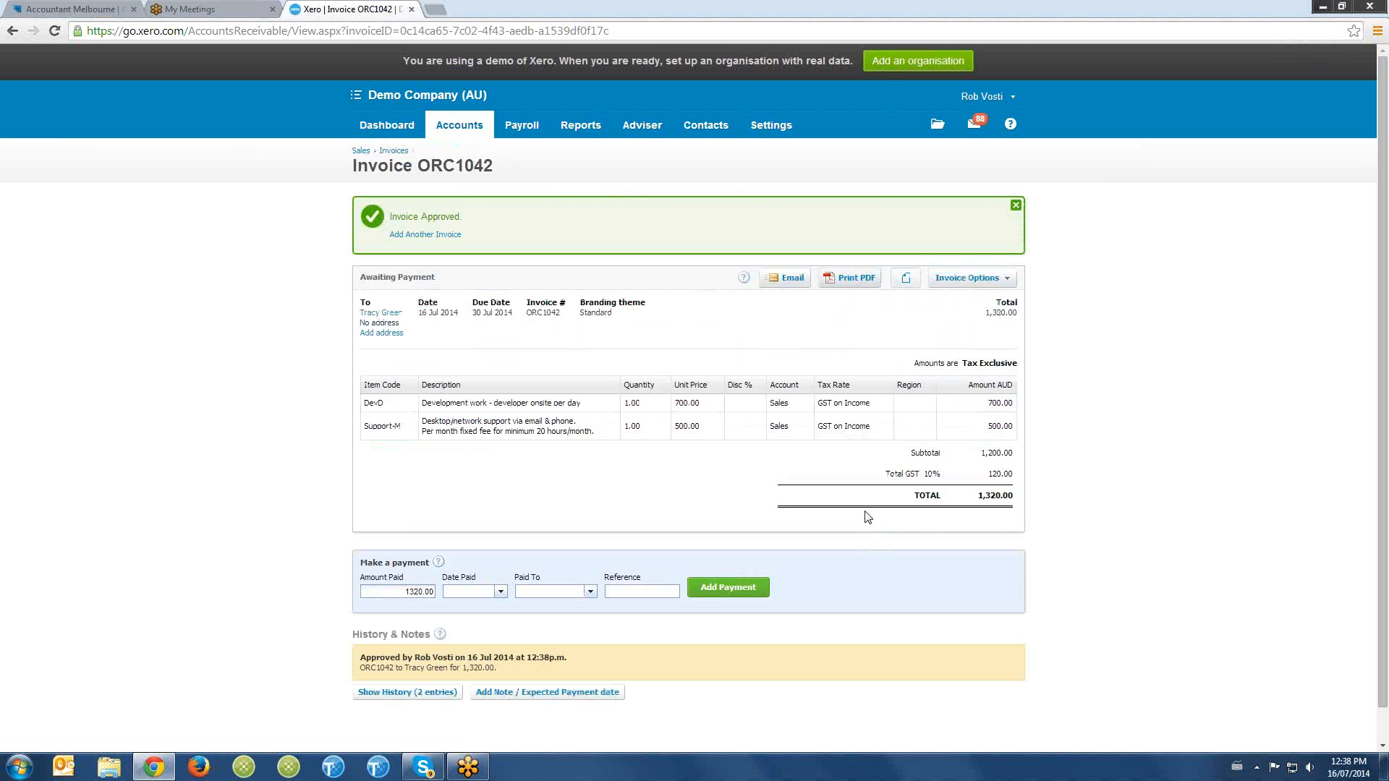
- Open the Business Bank Account reconciliation and examine the invoices available to match the 2,000.00 Jakaranda Maple Systems deposit
{"action": "scroll", "coordinate": [691, 479], "scroll_direction": "down", "scroll_amount": 1}
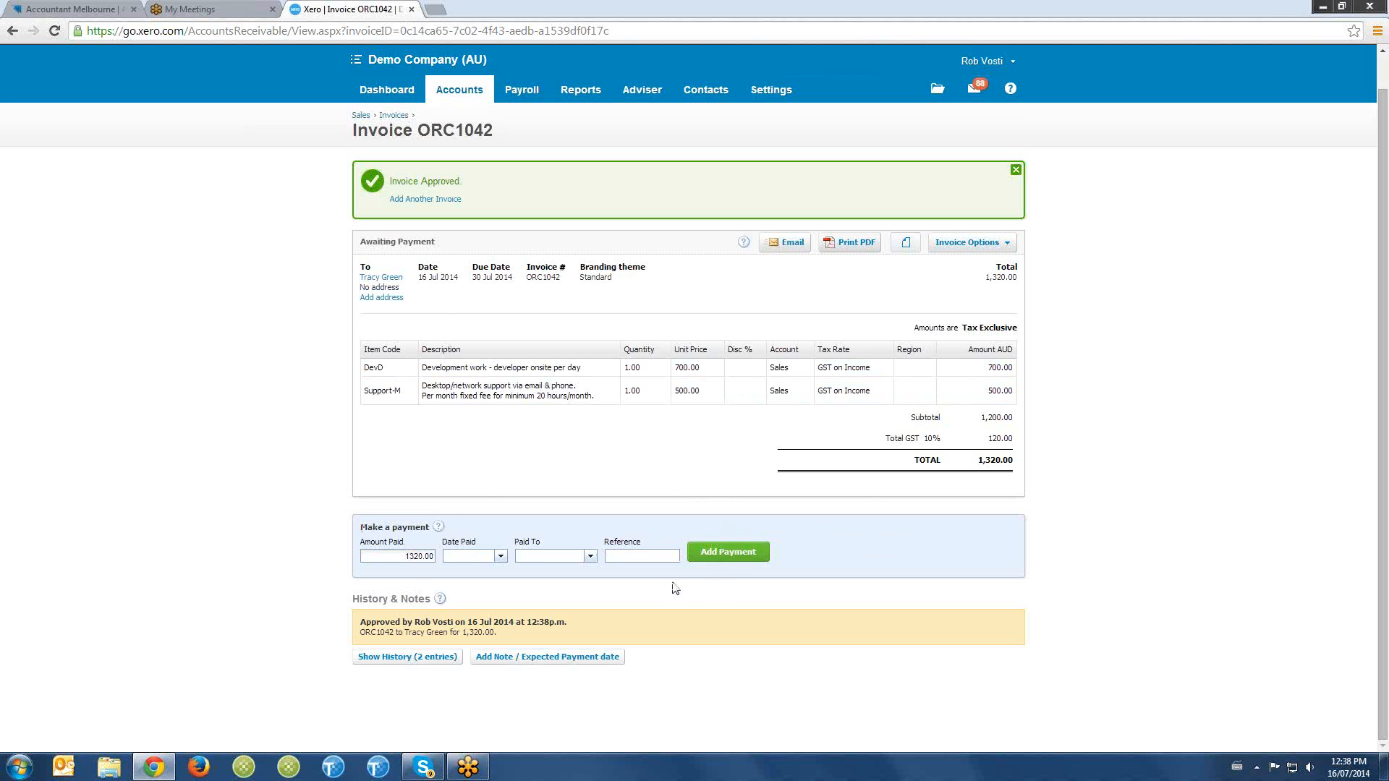
{"action": "left_click", "coordinate": [394, 94]}
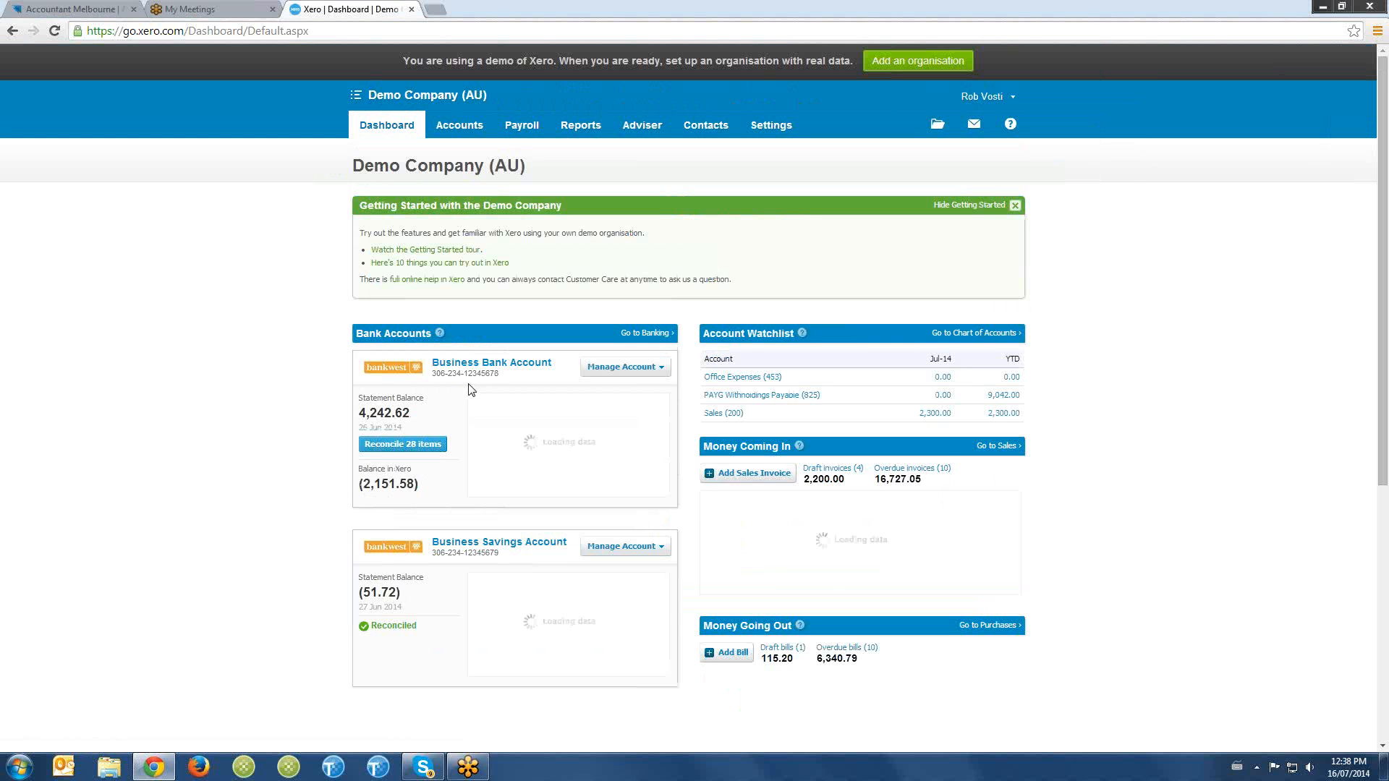
{"action": "scroll", "coordinate": [449, 384], "scroll_direction": "down", "scroll_amount": 1}
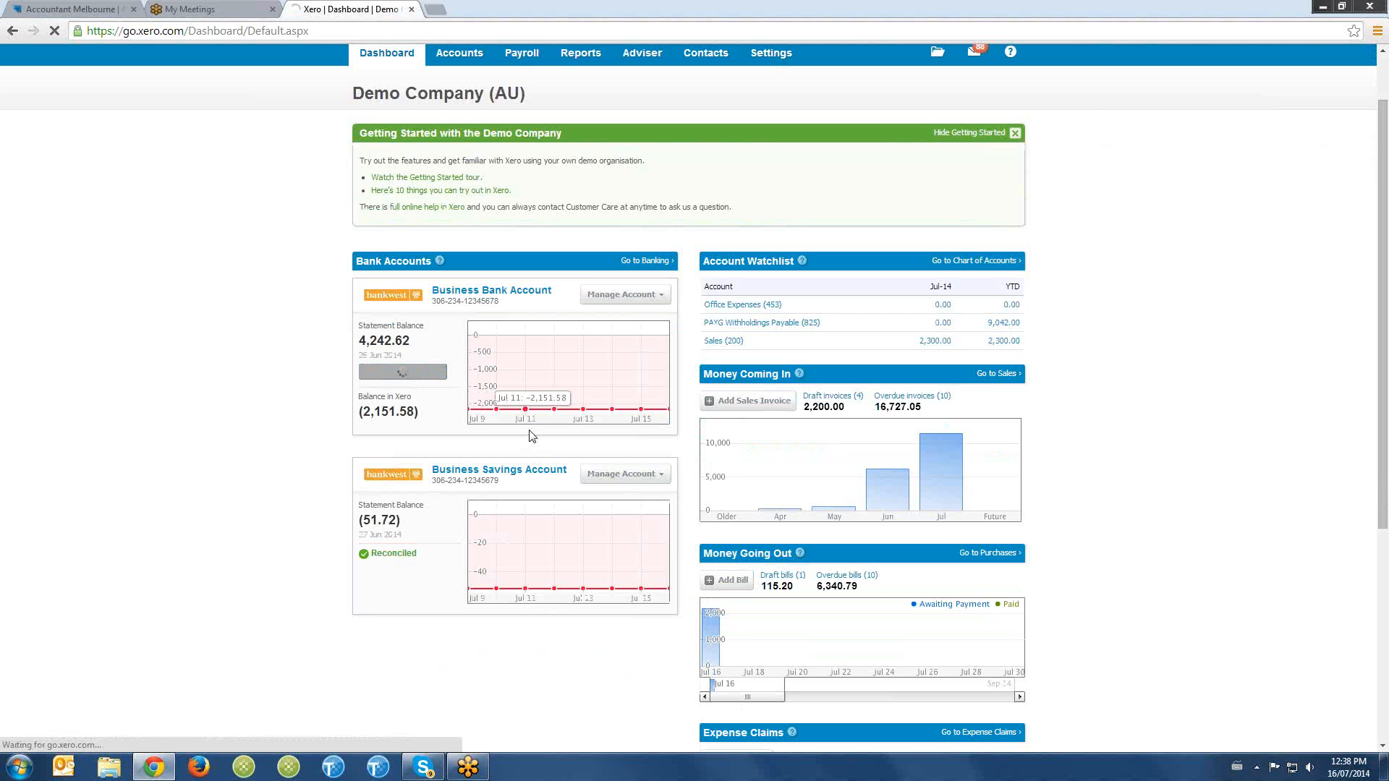
{"action": "scroll", "coordinate": [531, 446], "scroll_direction": "down", "scroll_amount": 2}
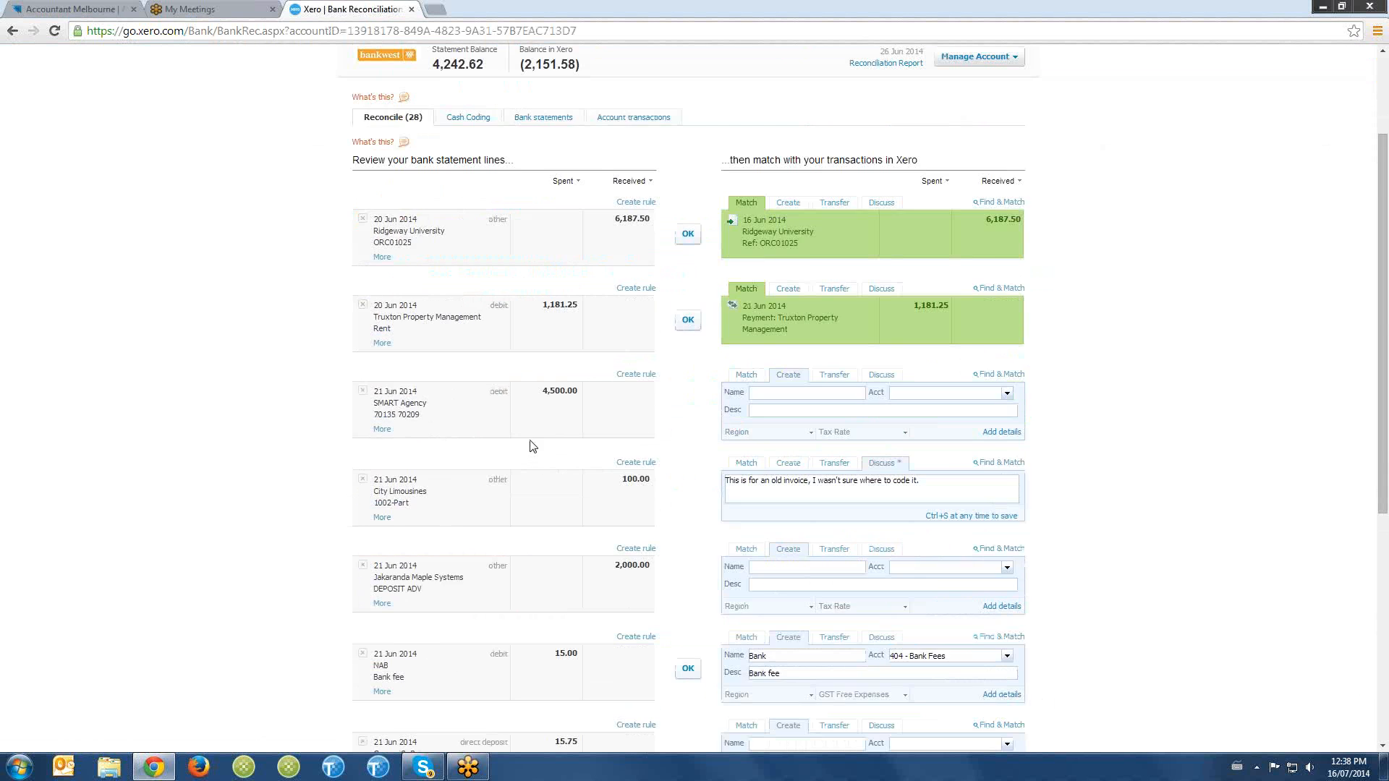
{"action": "scroll", "coordinate": [897, 467], "scroll_direction": "down", "scroll_amount": 2}
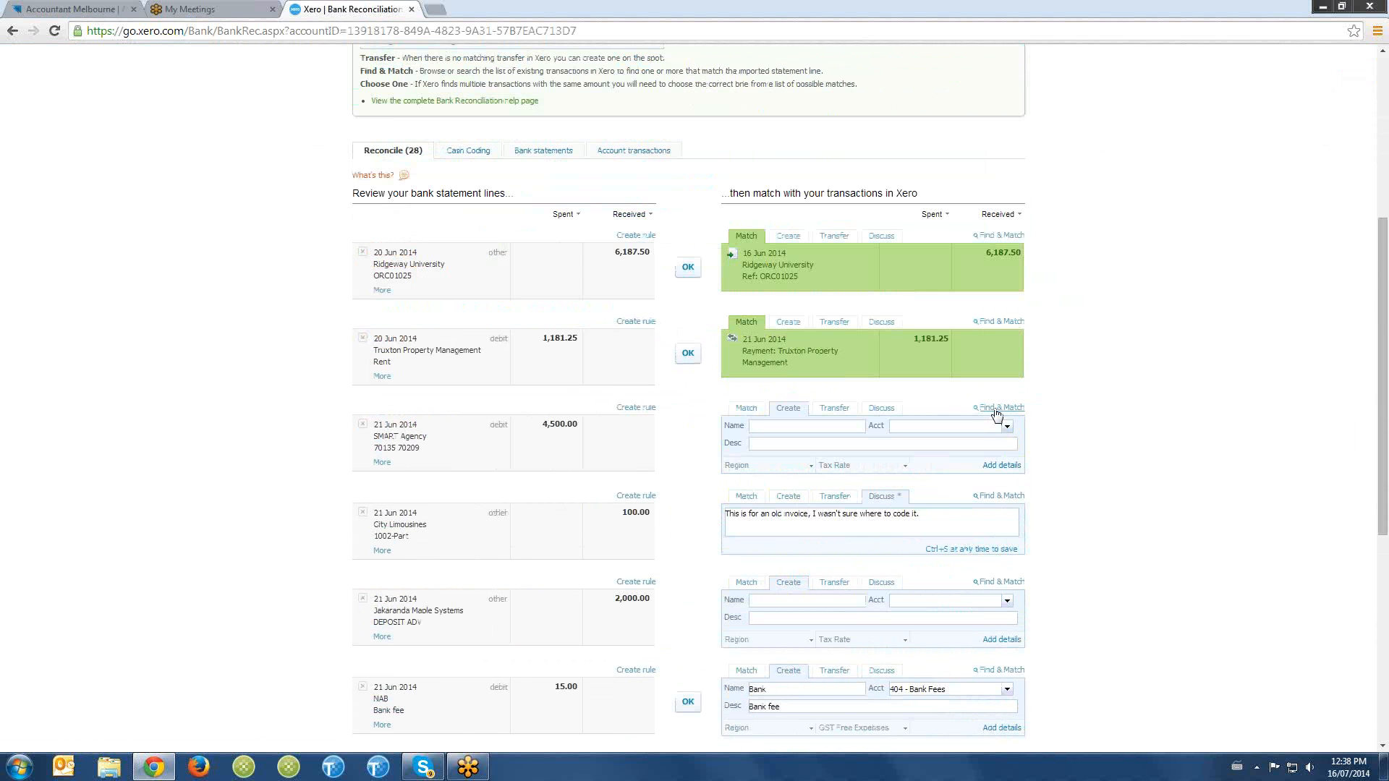
{"action": "scroll", "coordinate": [998, 463], "scroll_direction": "down", "scroll_amount": 2}
{"action": "left_click", "coordinate": [1001, 438]}
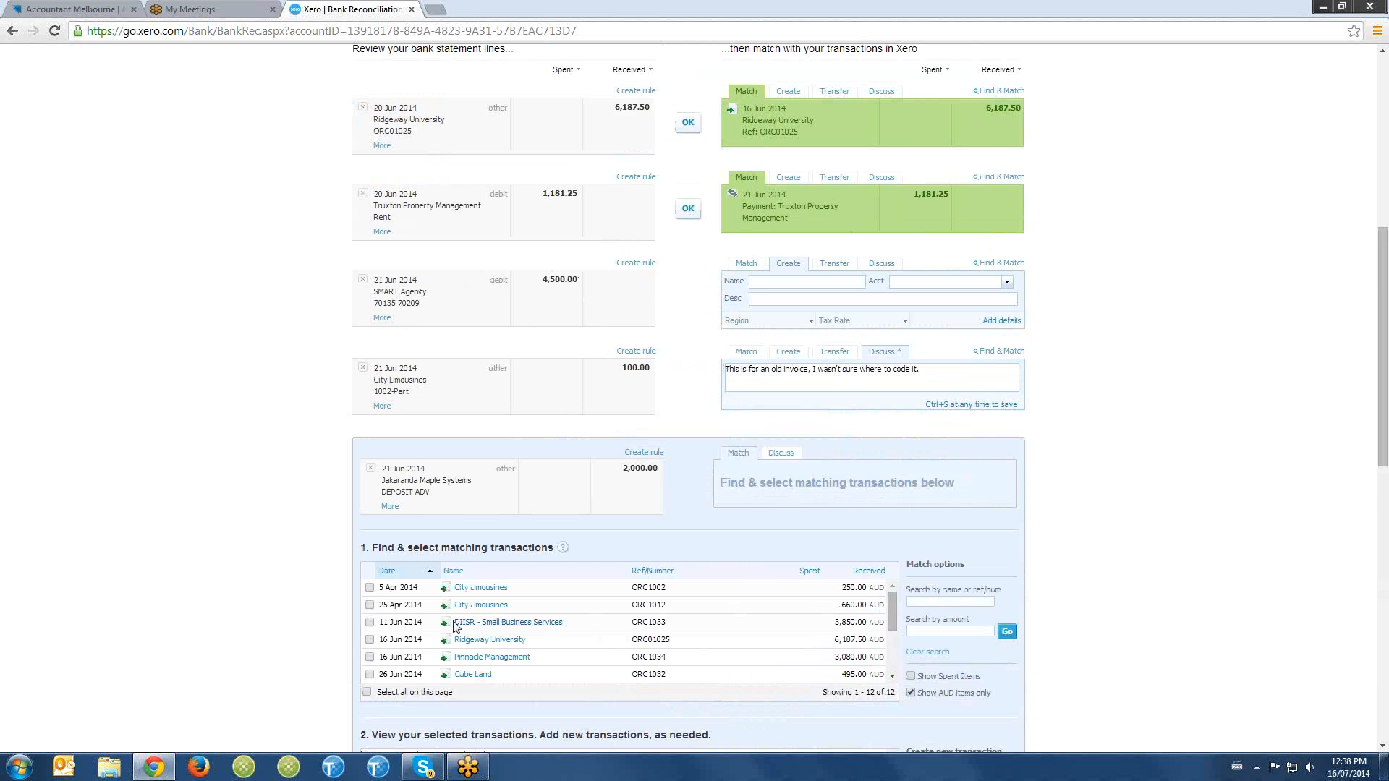
{"action": "scroll", "coordinate": [484, 627], "scroll_direction": "down", "scroll_amount": 3}
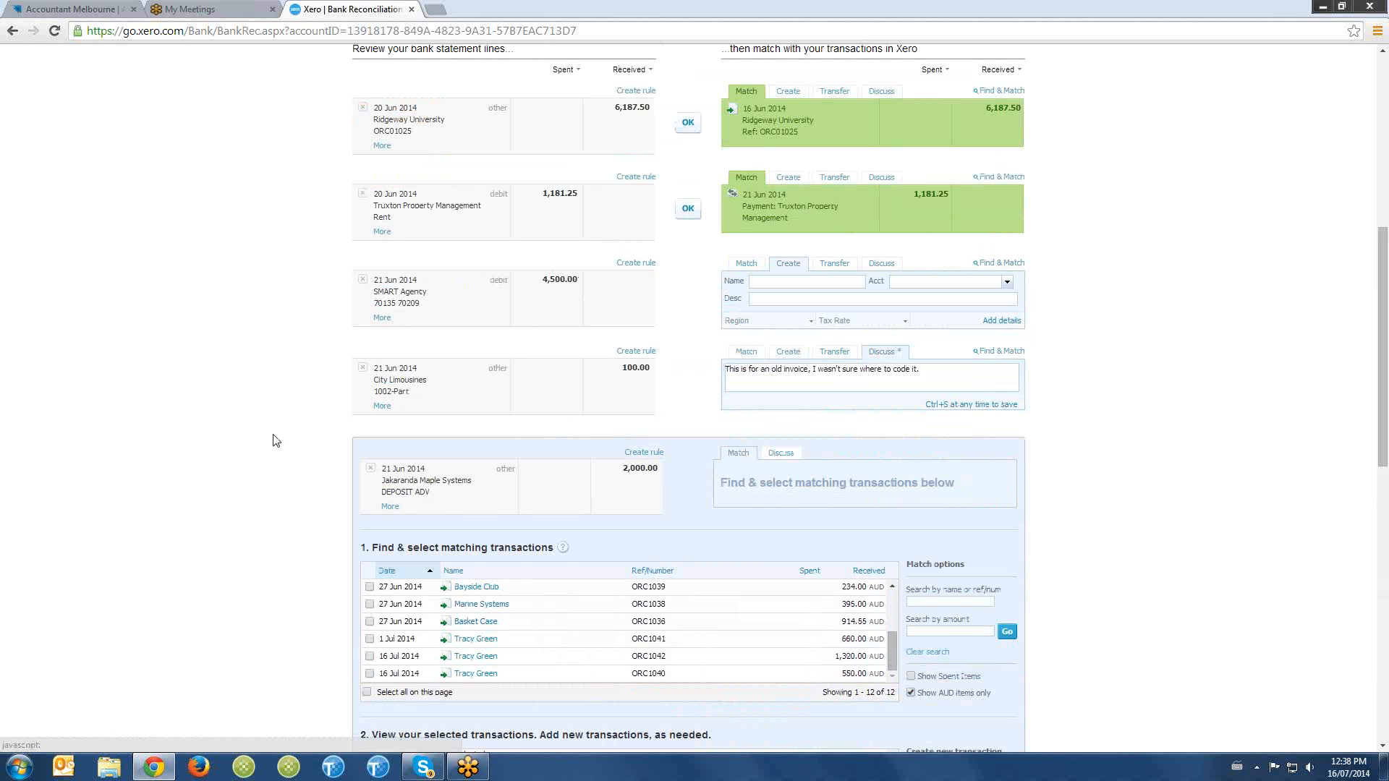
{"action": "scroll", "coordinate": [239, 427], "scroll_direction": "up", "scroll_amount": 7}
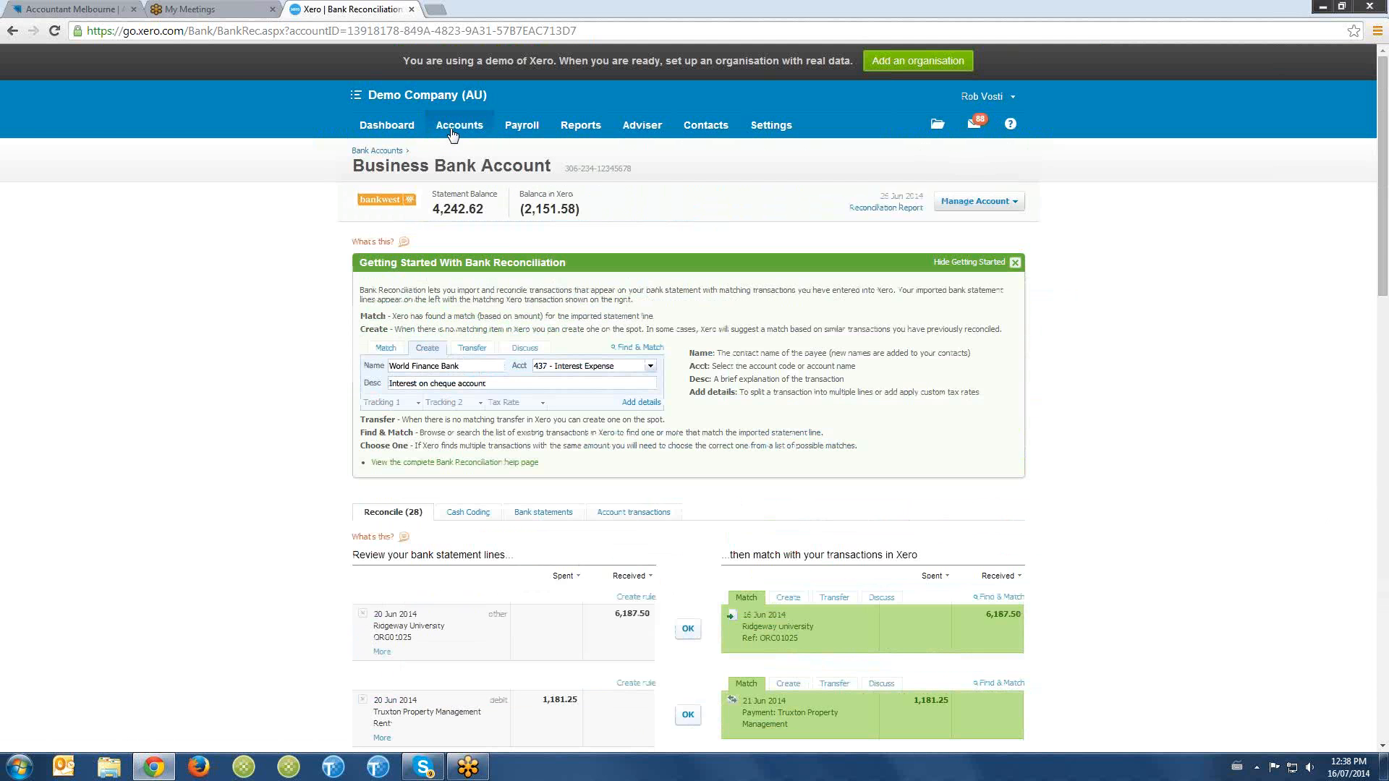
- List the sales invoices awaiting payment and open invoice ORC1042 to view its details and payment section
{"action": "mouse_move", "coordinate": [453, 132]}
{"action": "left_click", "coordinate": [461, 185]}
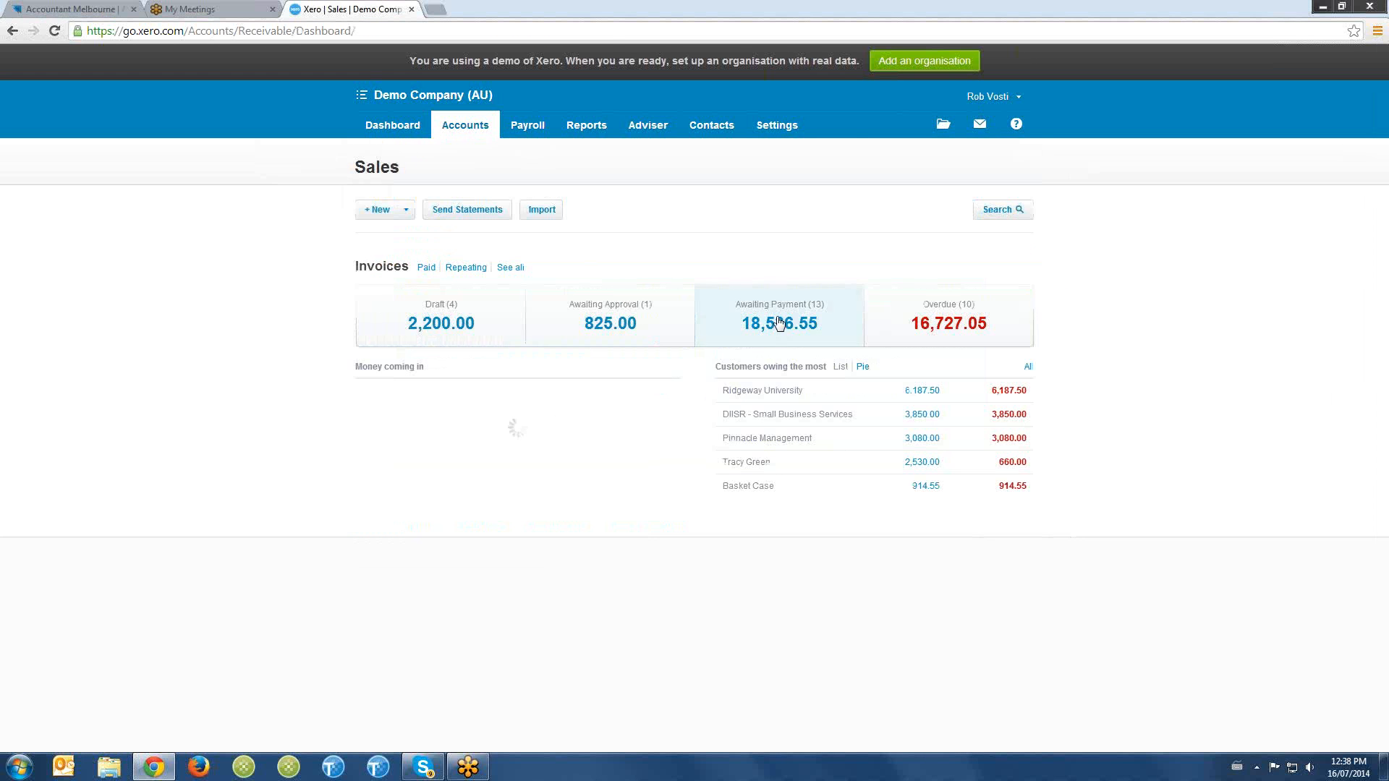
{"action": "left_click", "coordinate": [779, 324]}
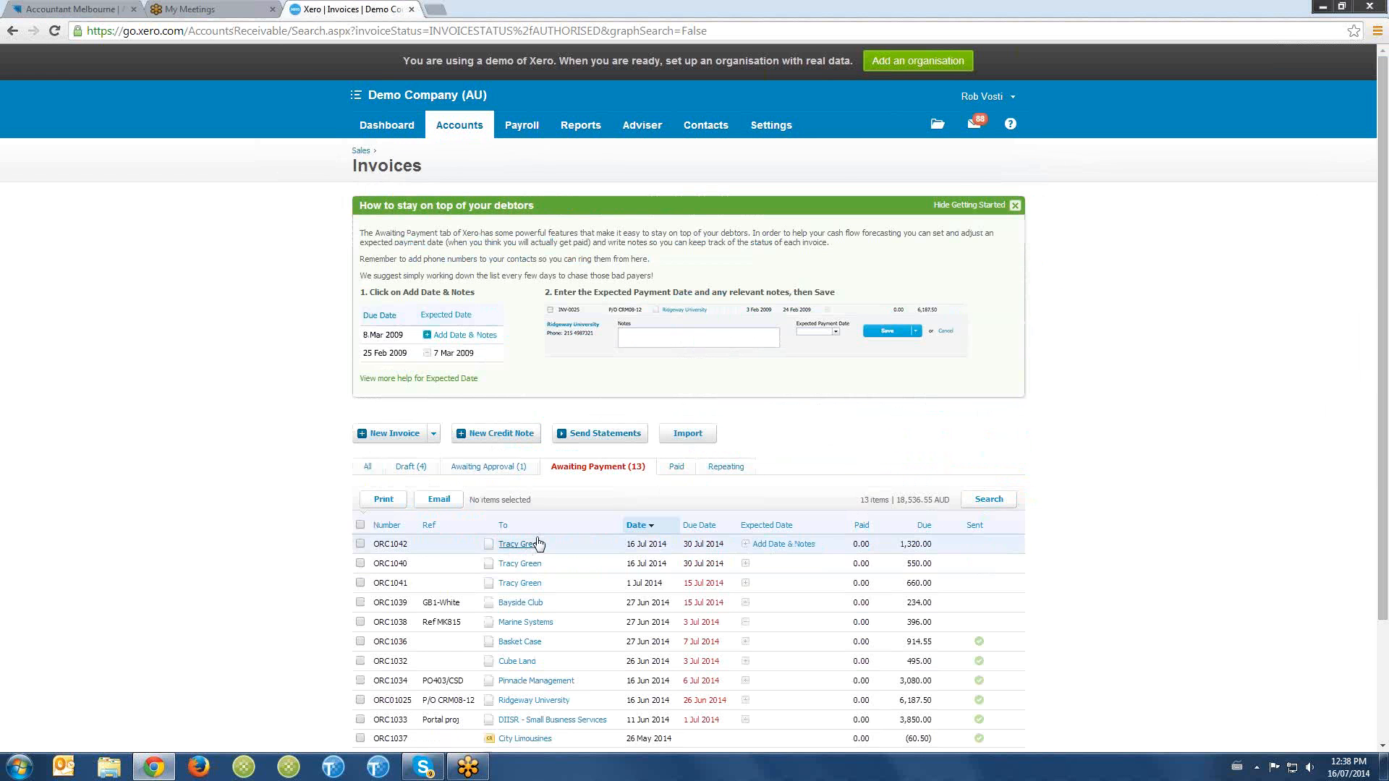
{"action": "left_click", "coordinate": [537, 545]}
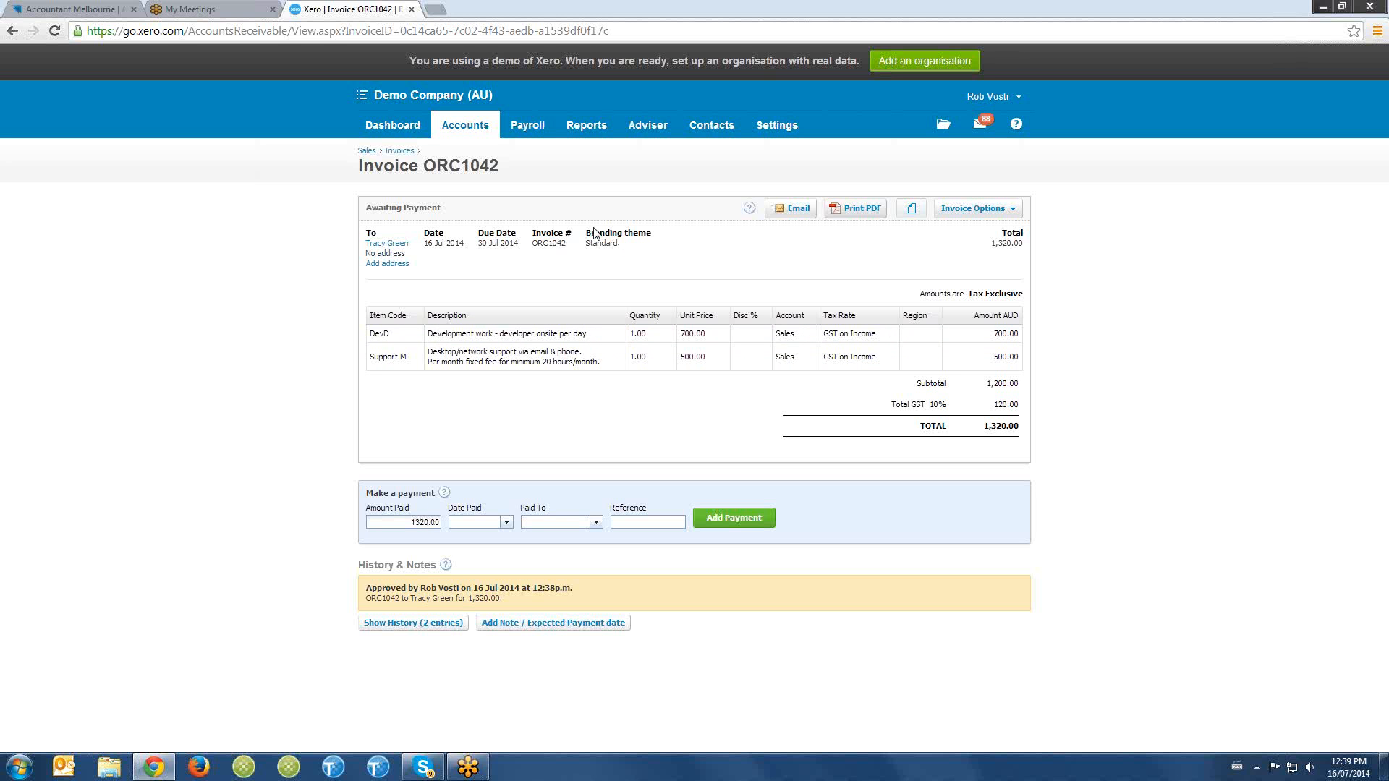
- Open the organisation's Invoice Settings and review the existing branding themes
{"action": "left_click", "coordinate": [788, 132]}
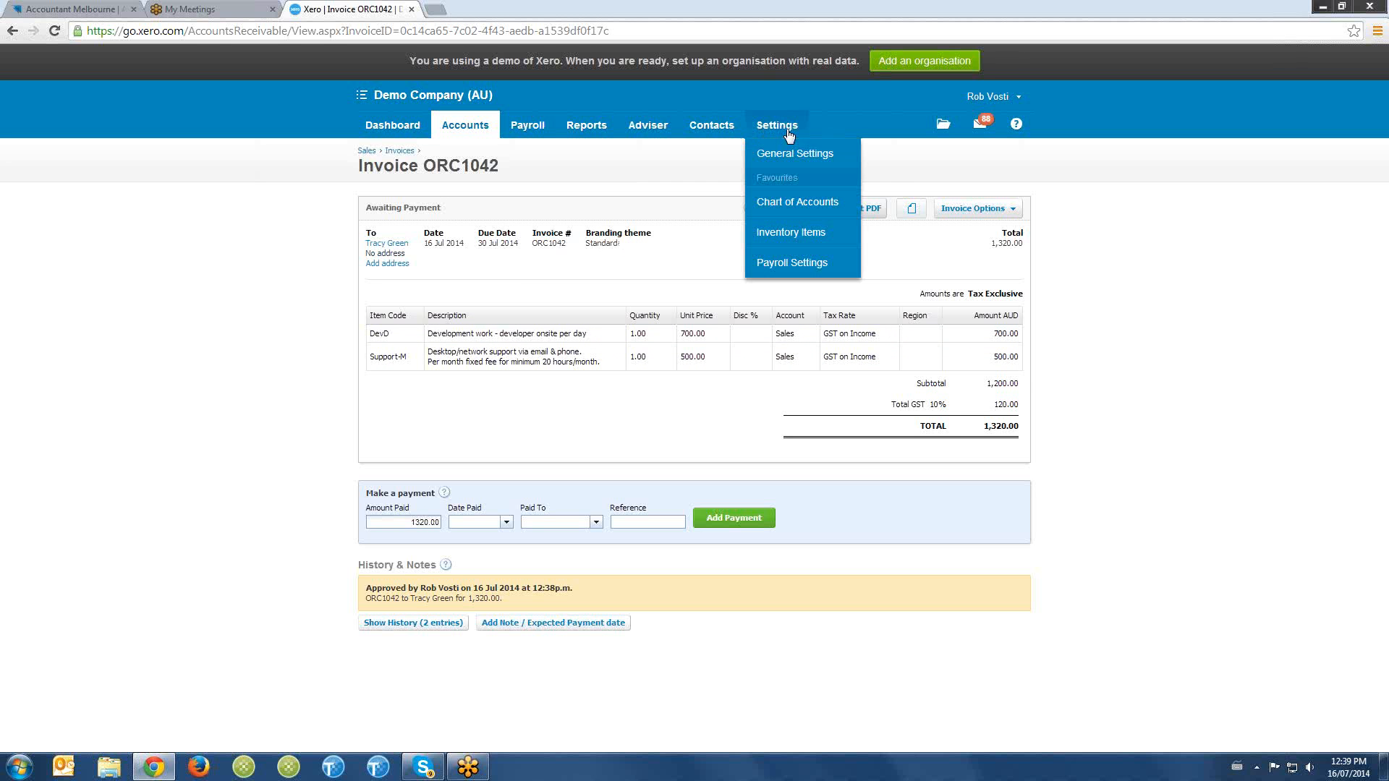
{"action": "left_click", "coordinate": [795, 154]}
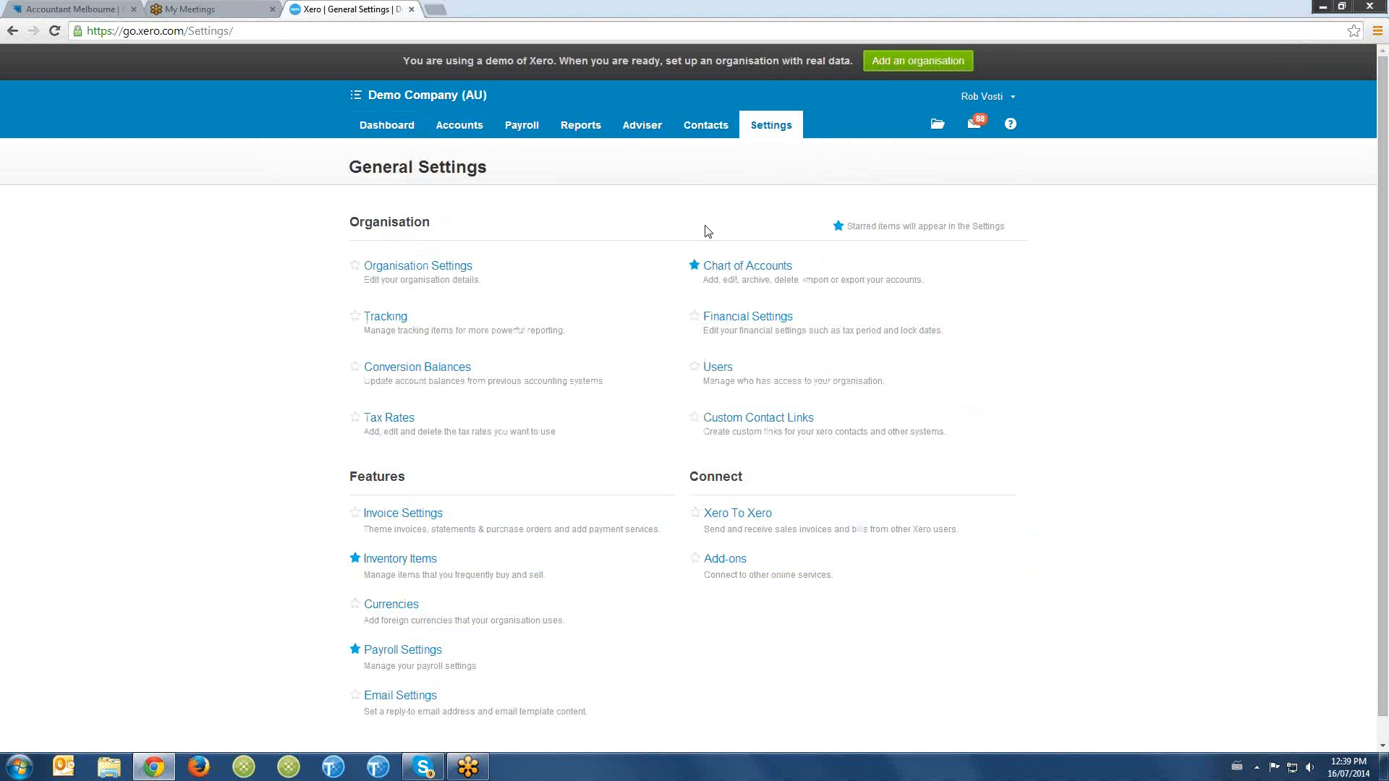
{"action": "left_click", "coordinate": [423, 520]}
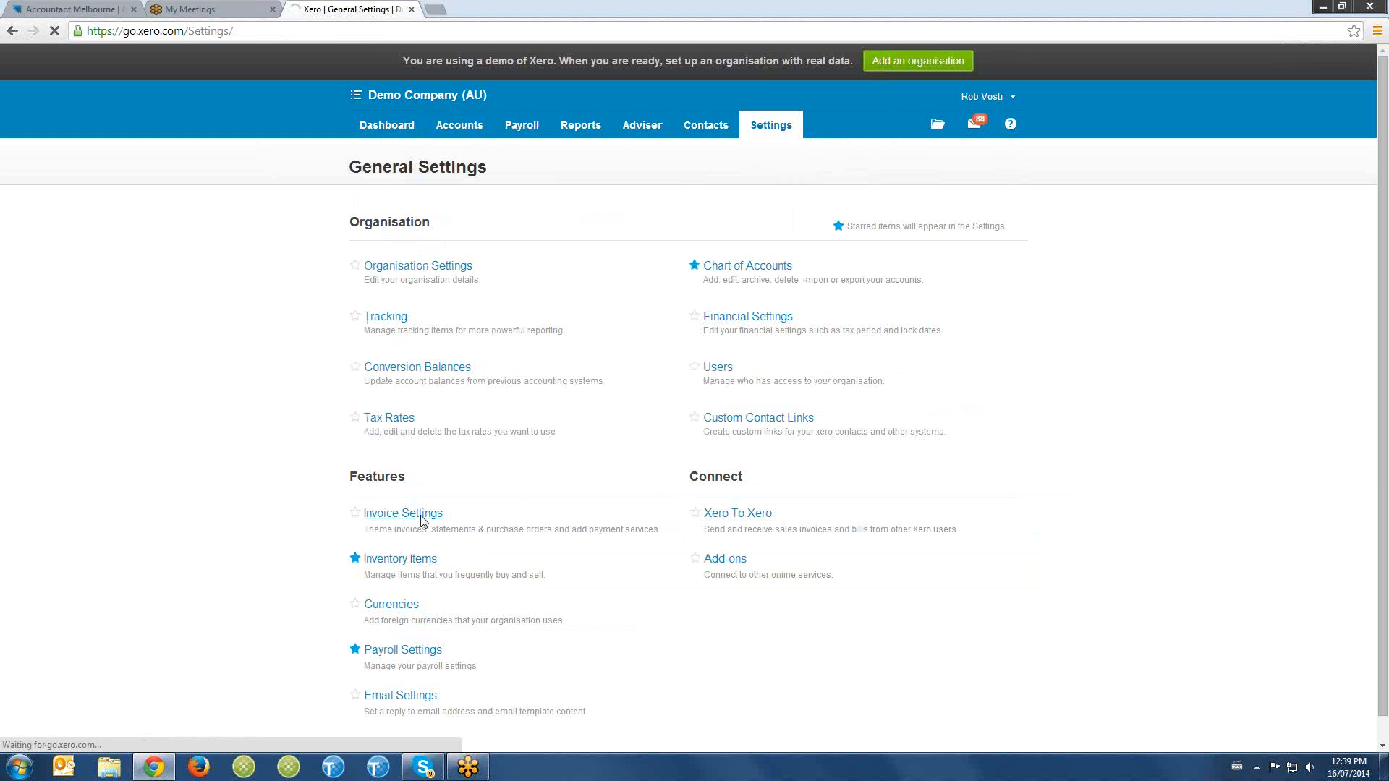
{"action": "scroll", "coordinate": [649, 457], "scroll_direction": "down", "scroll_amount": 1}
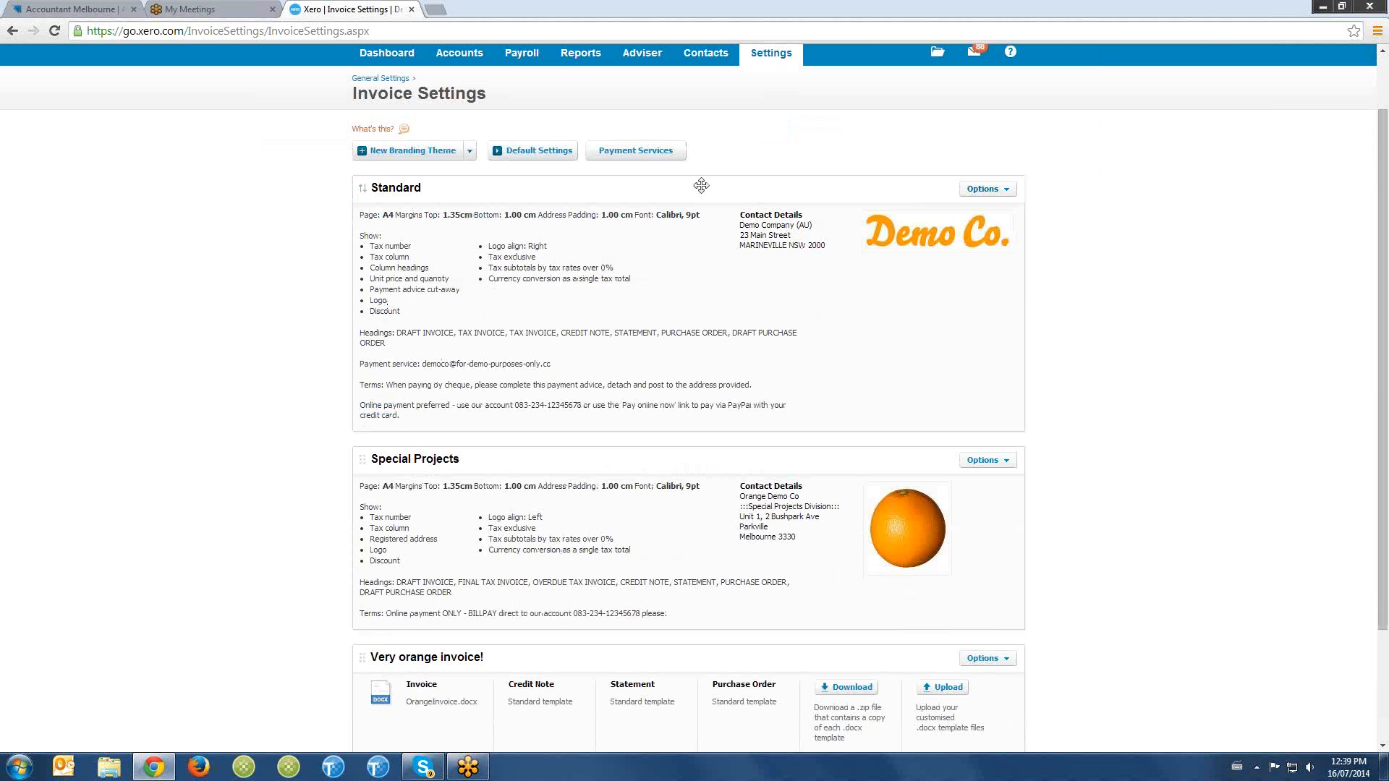
{"action": "scroll", "coordinate": [471, 381], "scroll_direction": "down", "scroll_amount": 2}
{"action": "scroll", "coordinate": [749, 236], "scroll_direction": "up", "scroll_amount": 3}
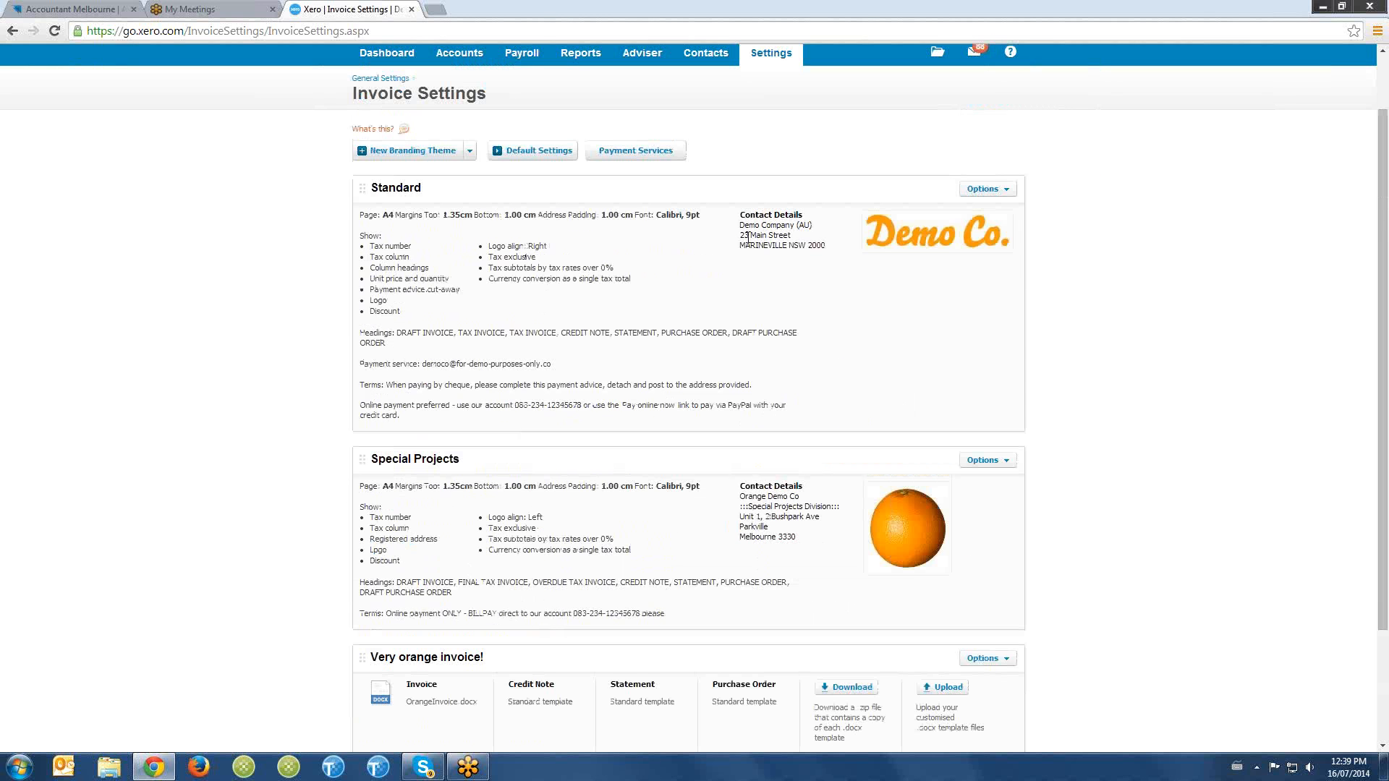
- Open the Standard branding theme for editing, examine its options, and close it without saving
{"action": "left_click", "coordinate": [983, 189]}
{"action": "left_click", "coordinate": [970, 205]}
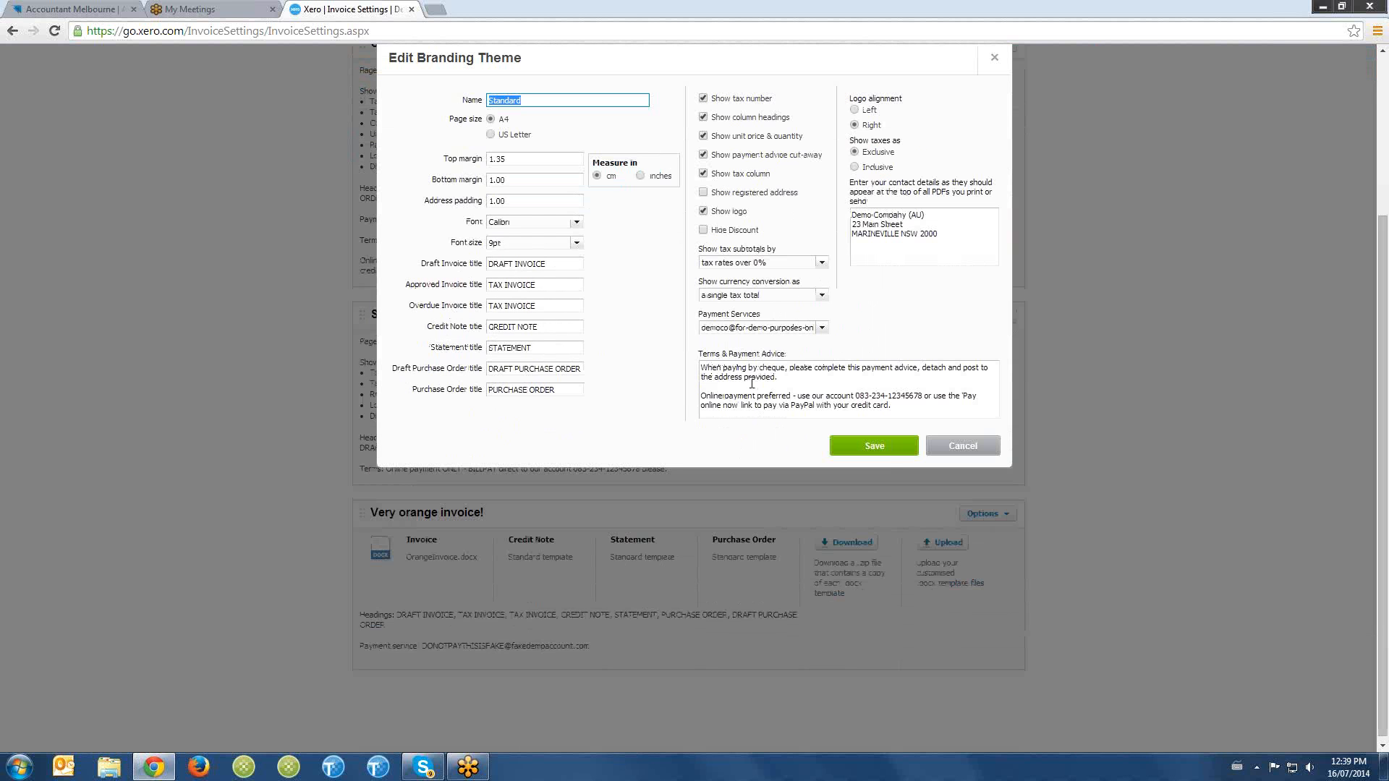
{"action": "scroll", "coordinate": [824, 387], "scroll_direction": "up", "scroll_amount": 2}
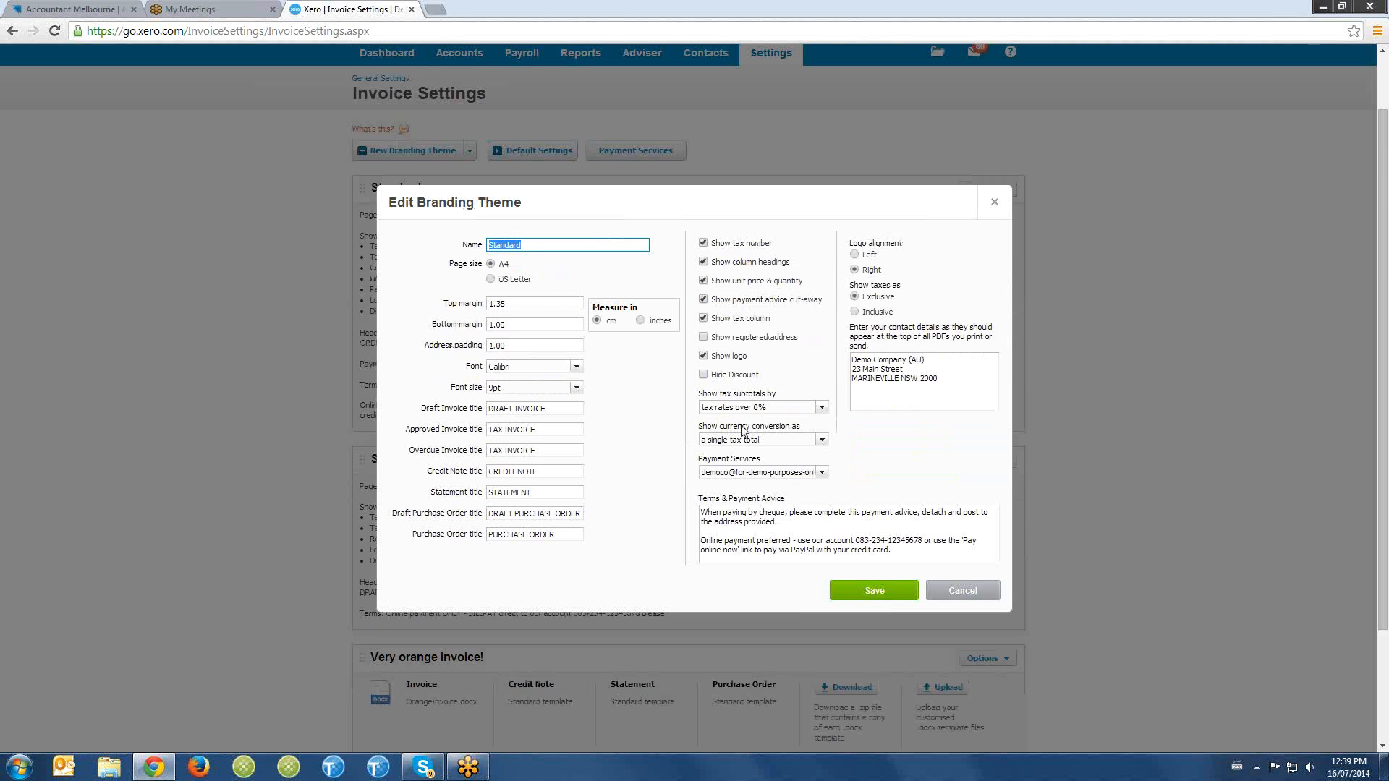
{"action": "left_click", "coordinate": [962, 590]}
{"action": "scroll", "coordinate": [836, 499], "scroll_direction": "down", "scroll_amount": 2}
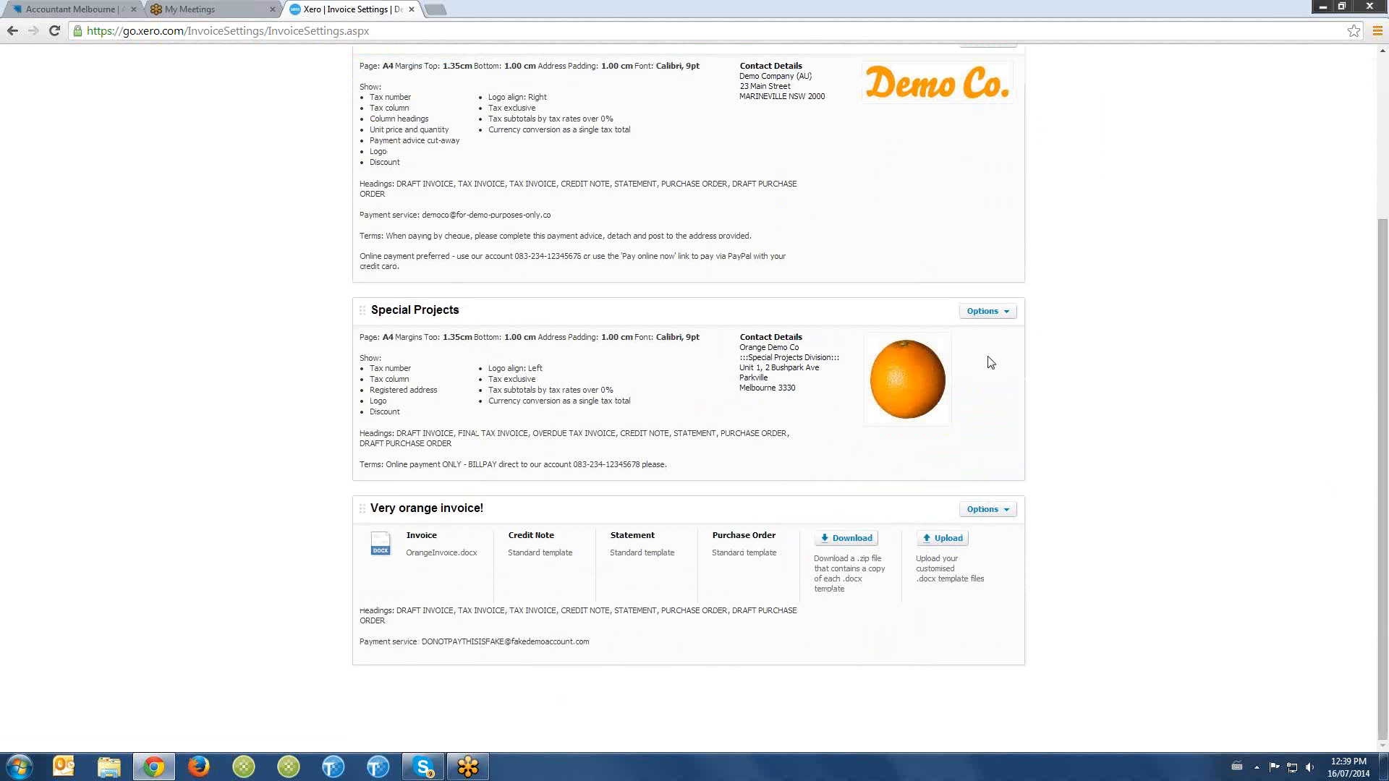
{"action": "scroll", "coordinate": [806, 354], "scroll_direction": "up", "scroll_amount": 3}
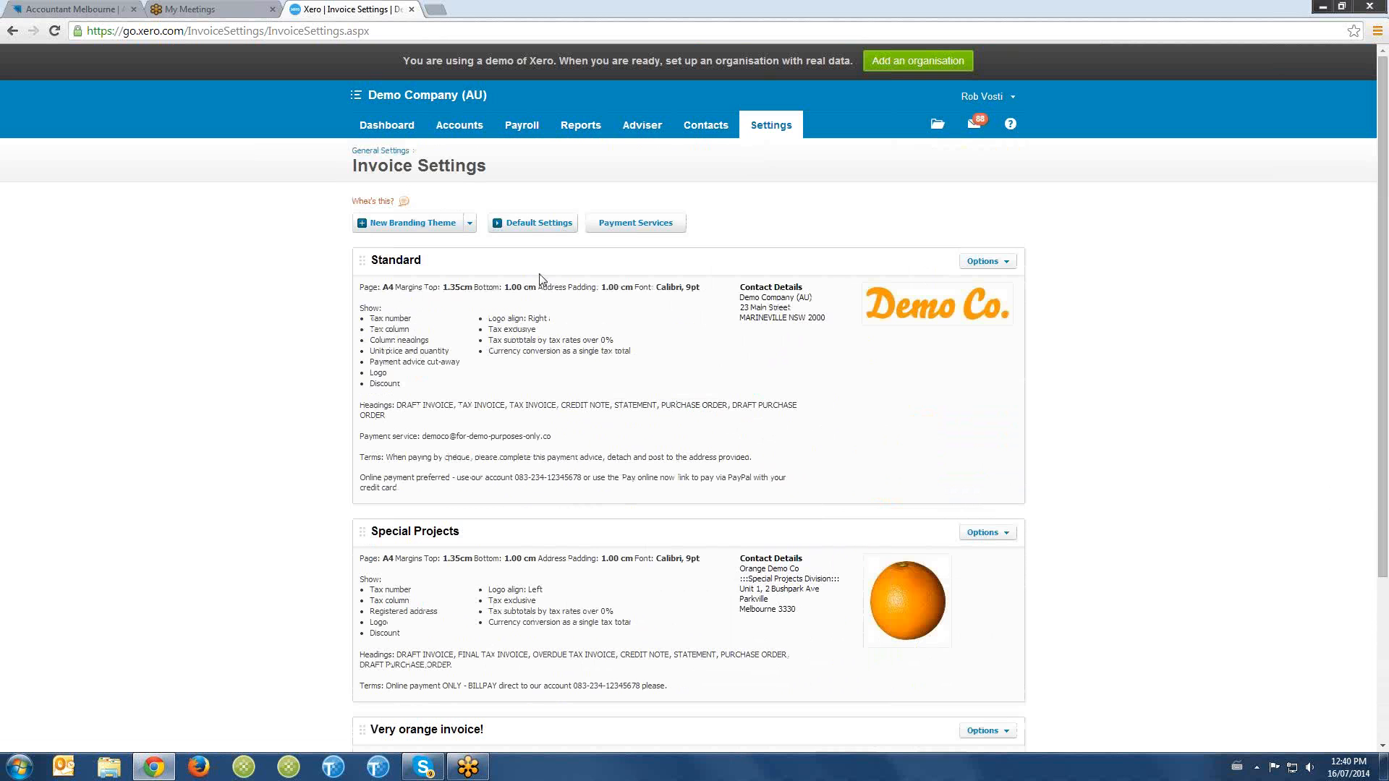
- Create a new custom .docx branding theme titled "invoice"
{"action": "left_click", "coordinate": [469, 224]}
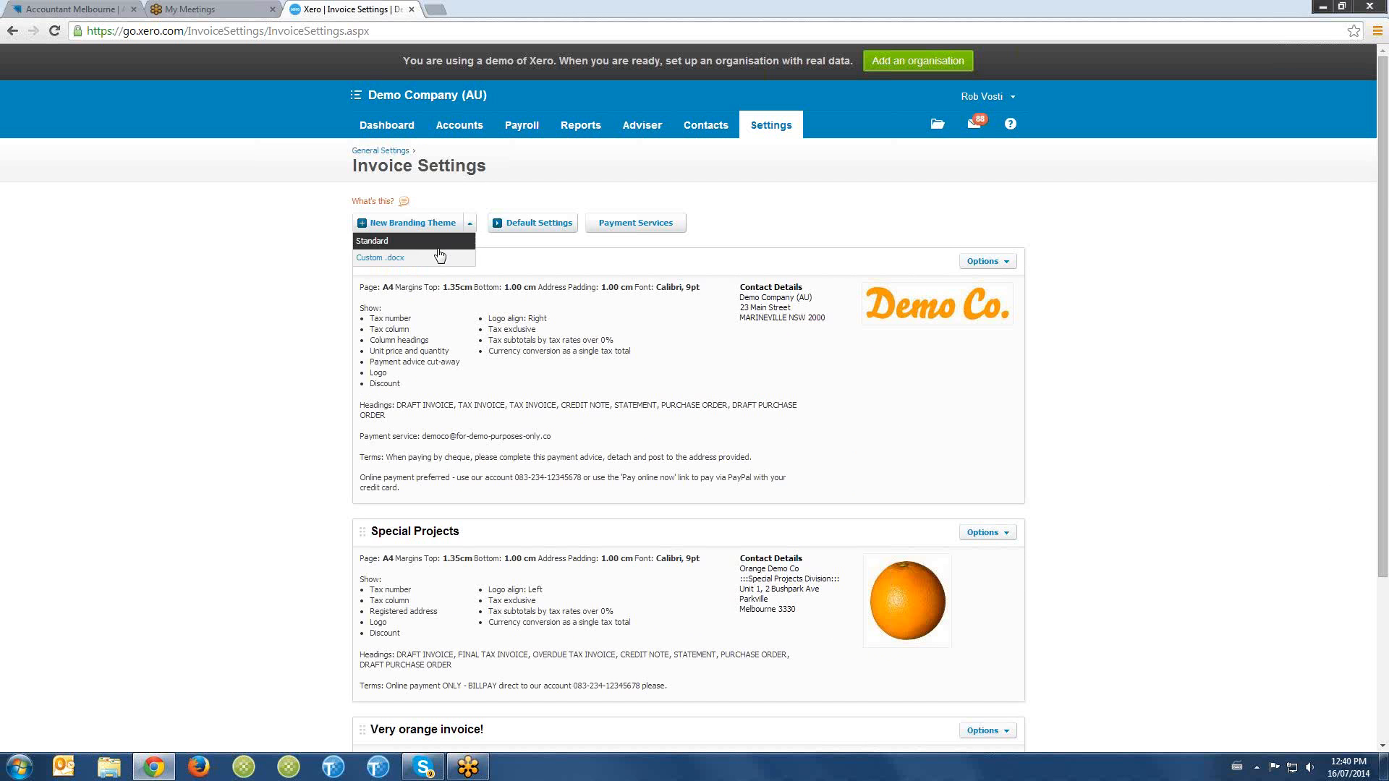
{"action": "left_click", "coordinate": [450, 241]}
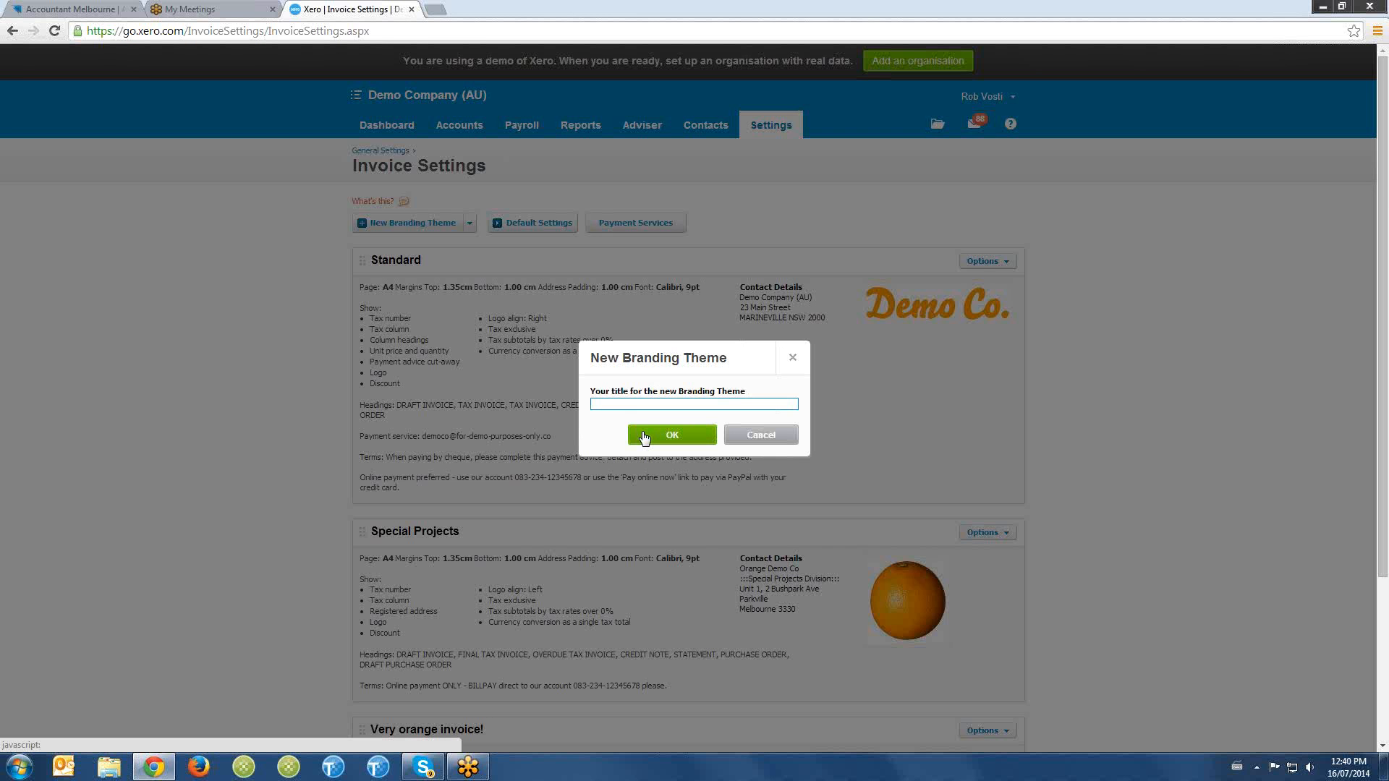
{"action": "type", "text": "invoice"}
{"action": "left_click", "coordinate": [669, 435]}
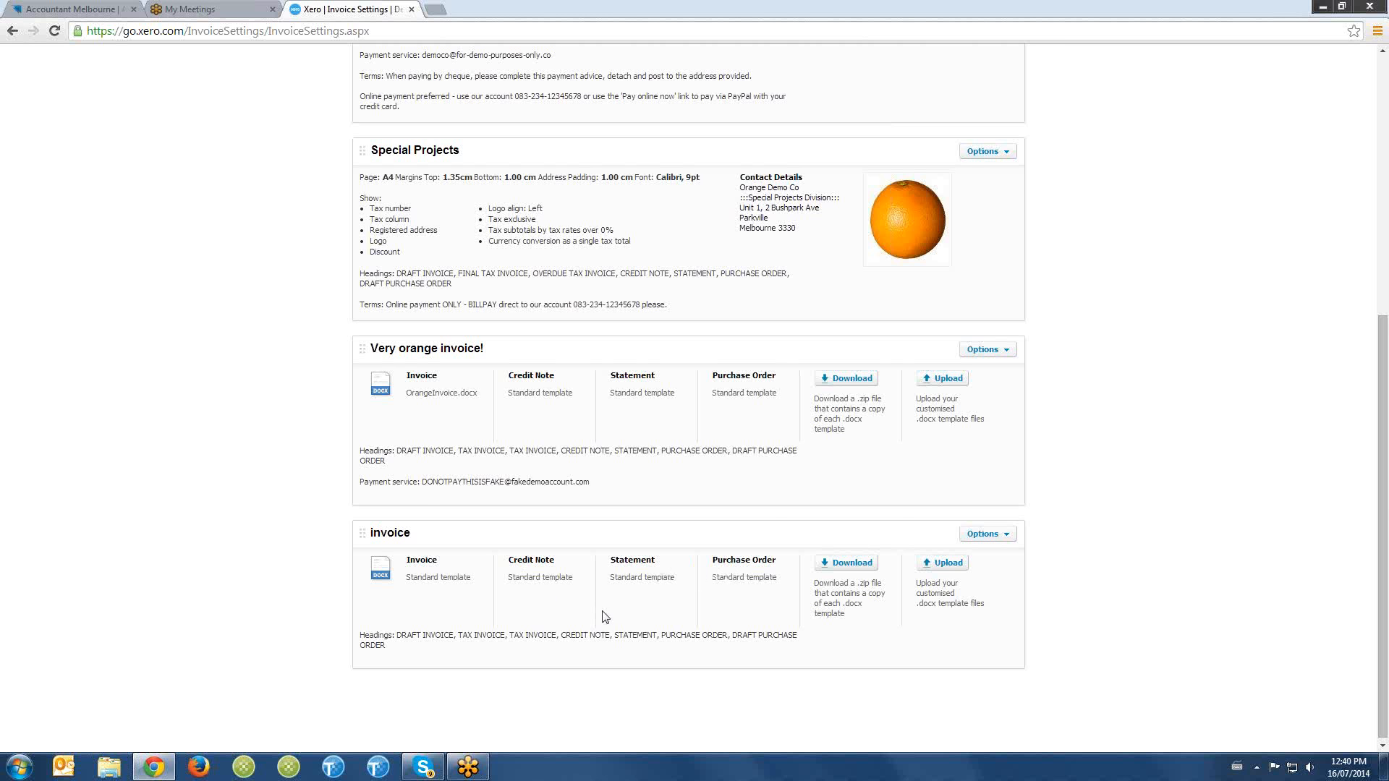
{"action": "scroll", "coordinate": [601, 616], "scroll_direction": "up", "scroll_amount": 6}
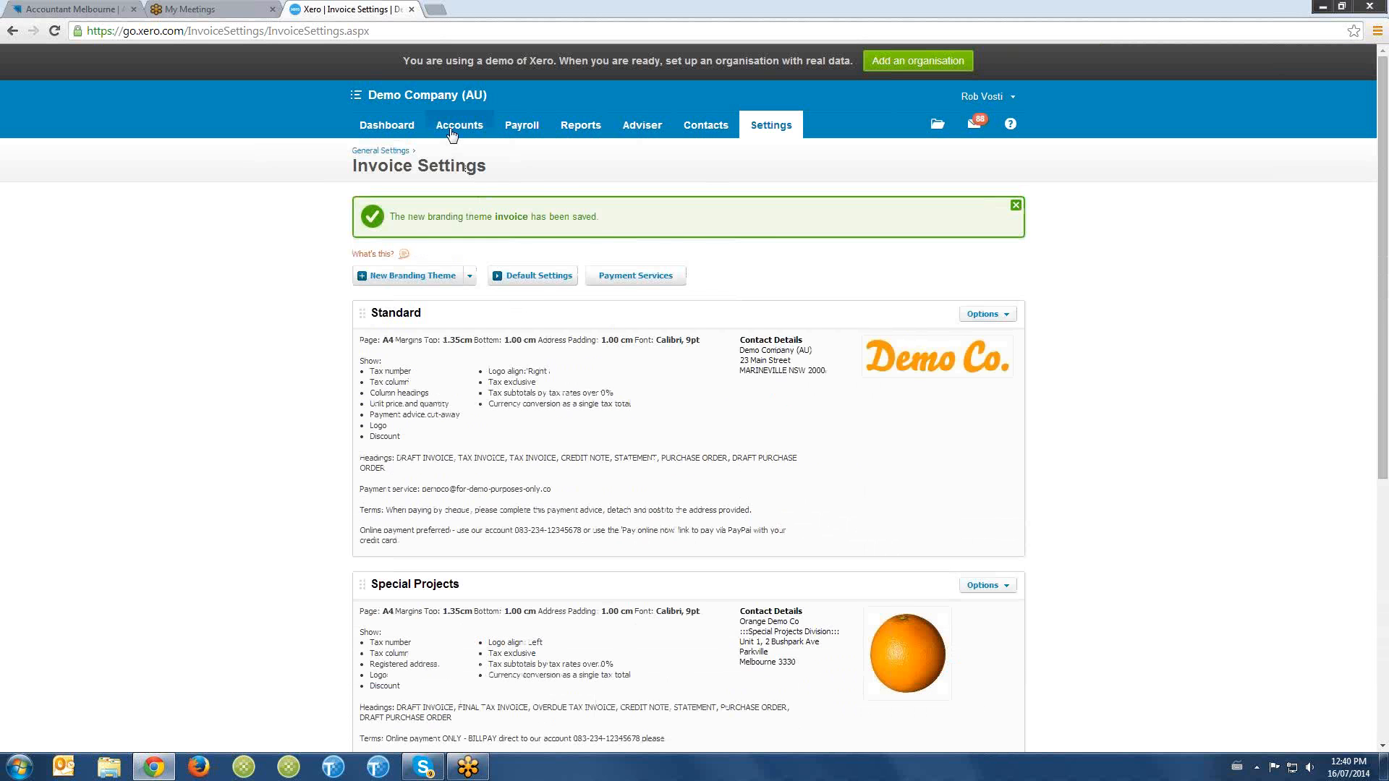
- Start a new sales invoice, check which branding themes it offers, and cancel it
{"action": "mouse_move", "coordinate": [454, 131]}
{"action": "left_click", "coordinate": [494, 195]}
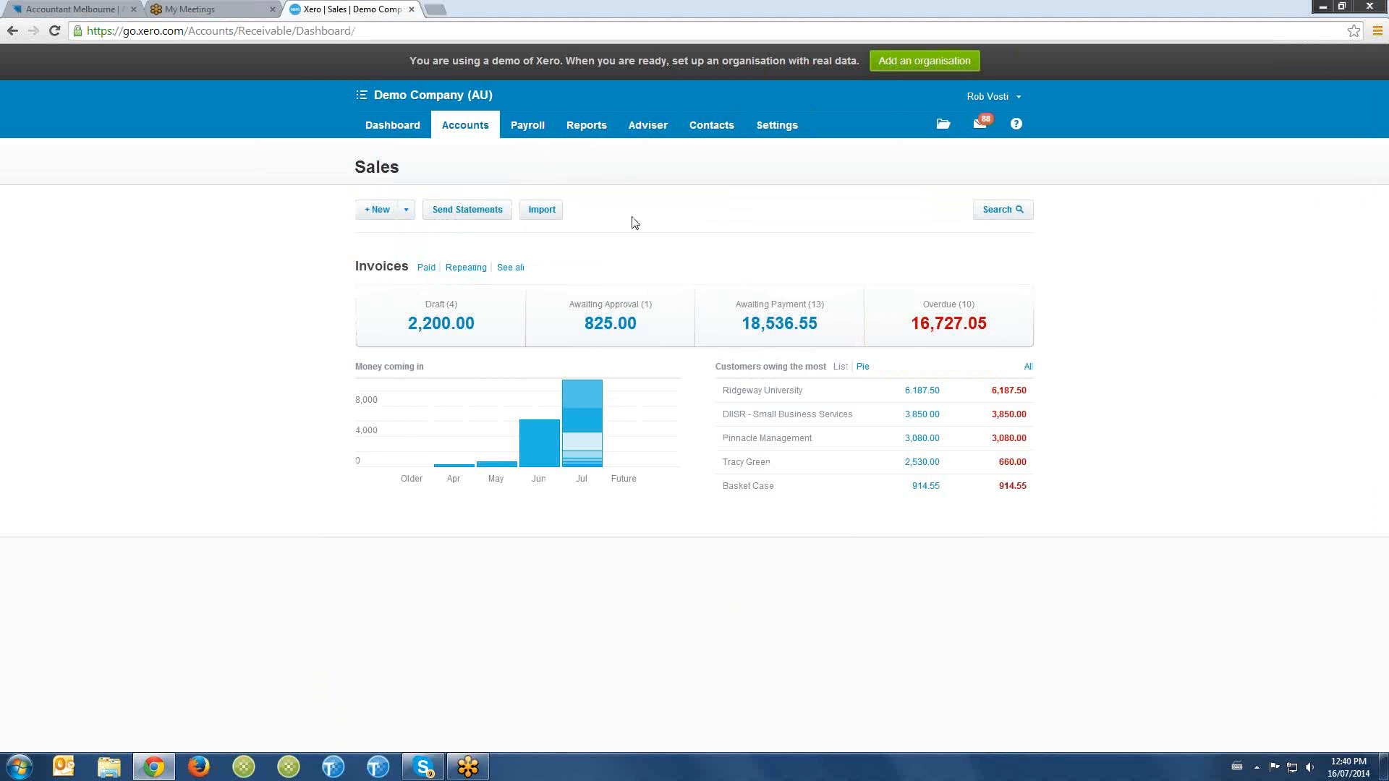
{"action": "left_click", "coordinate": [390, 212]}
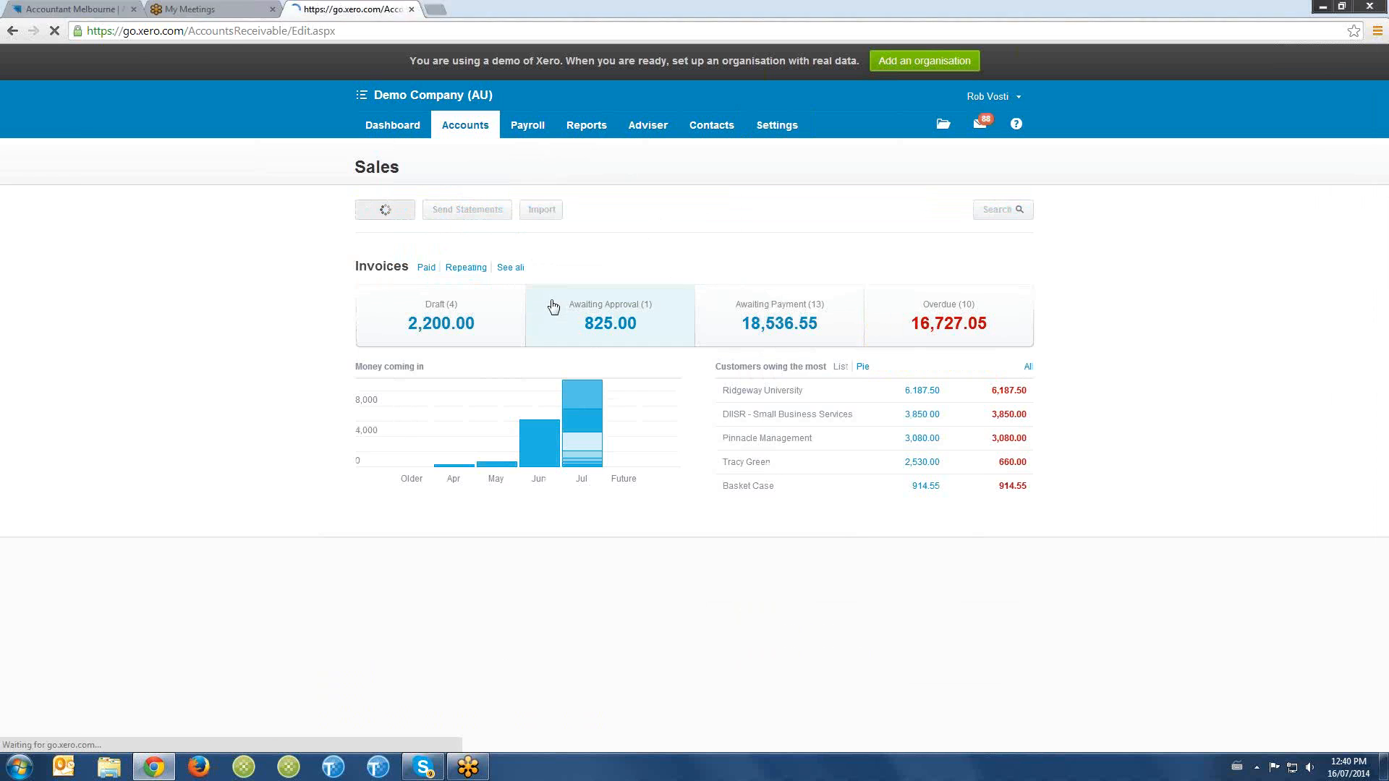
{"action": "left_click", "coordinate": [958, 224]}
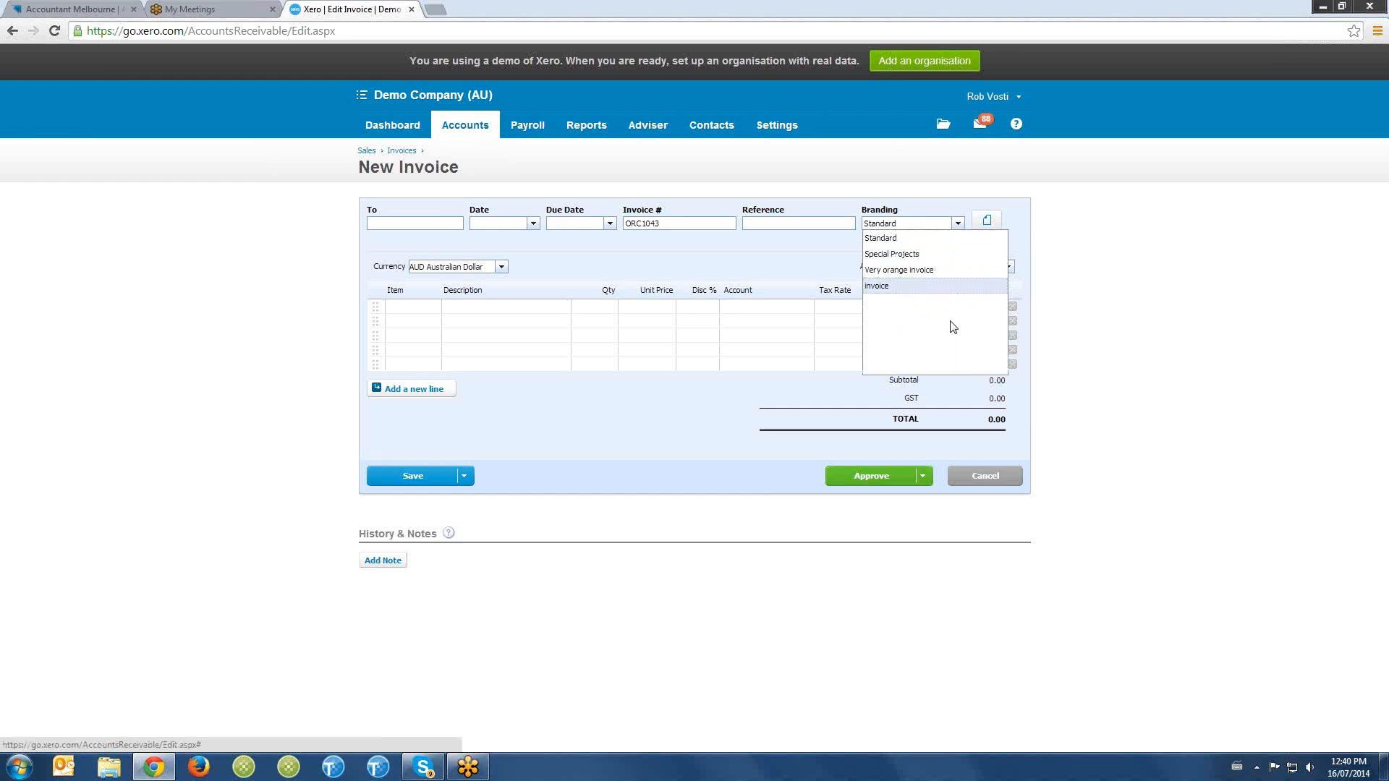
{"action": "left_click", "coordinate": [1004, 481]}
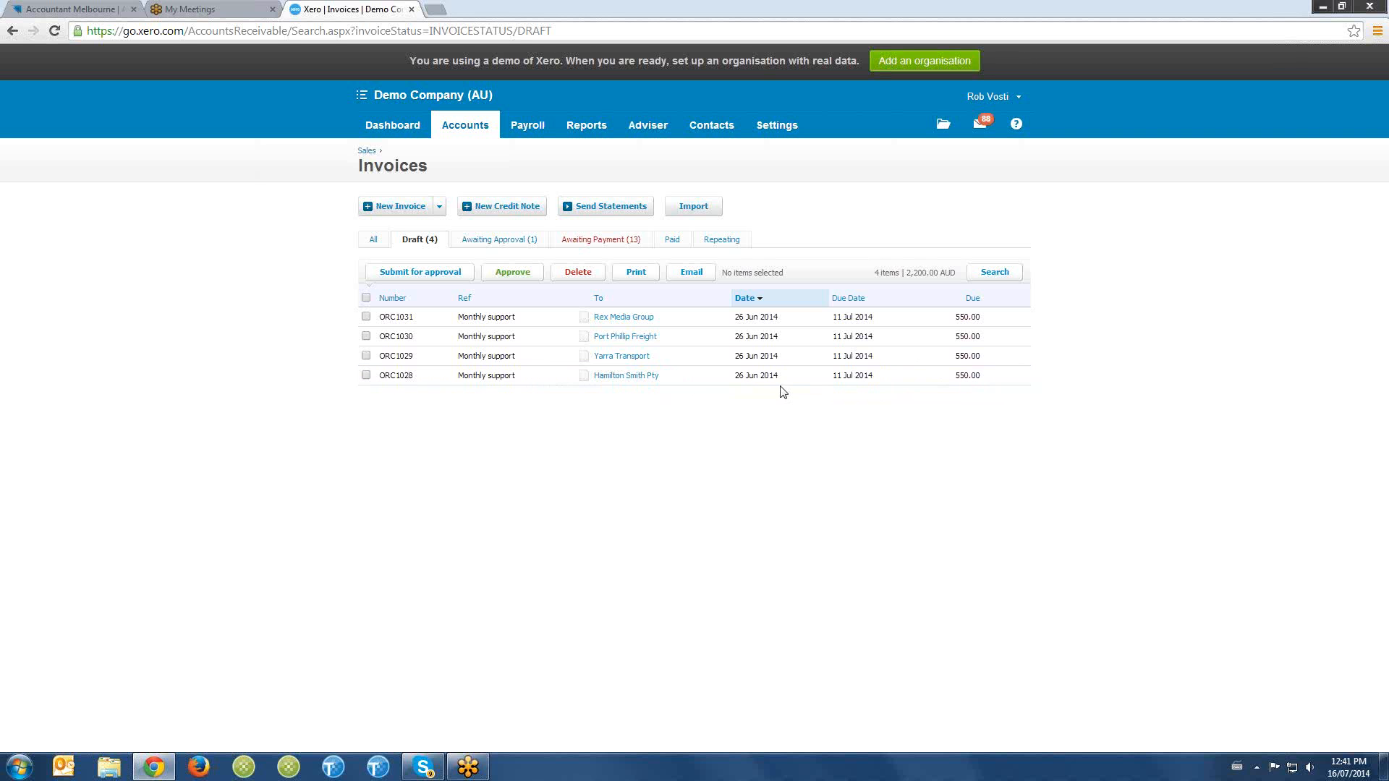
- Open draft invoice ORC1028 for Hamilton Smith Pty and approve it
{"action": "left_click", "coordinate": [628, 377]}
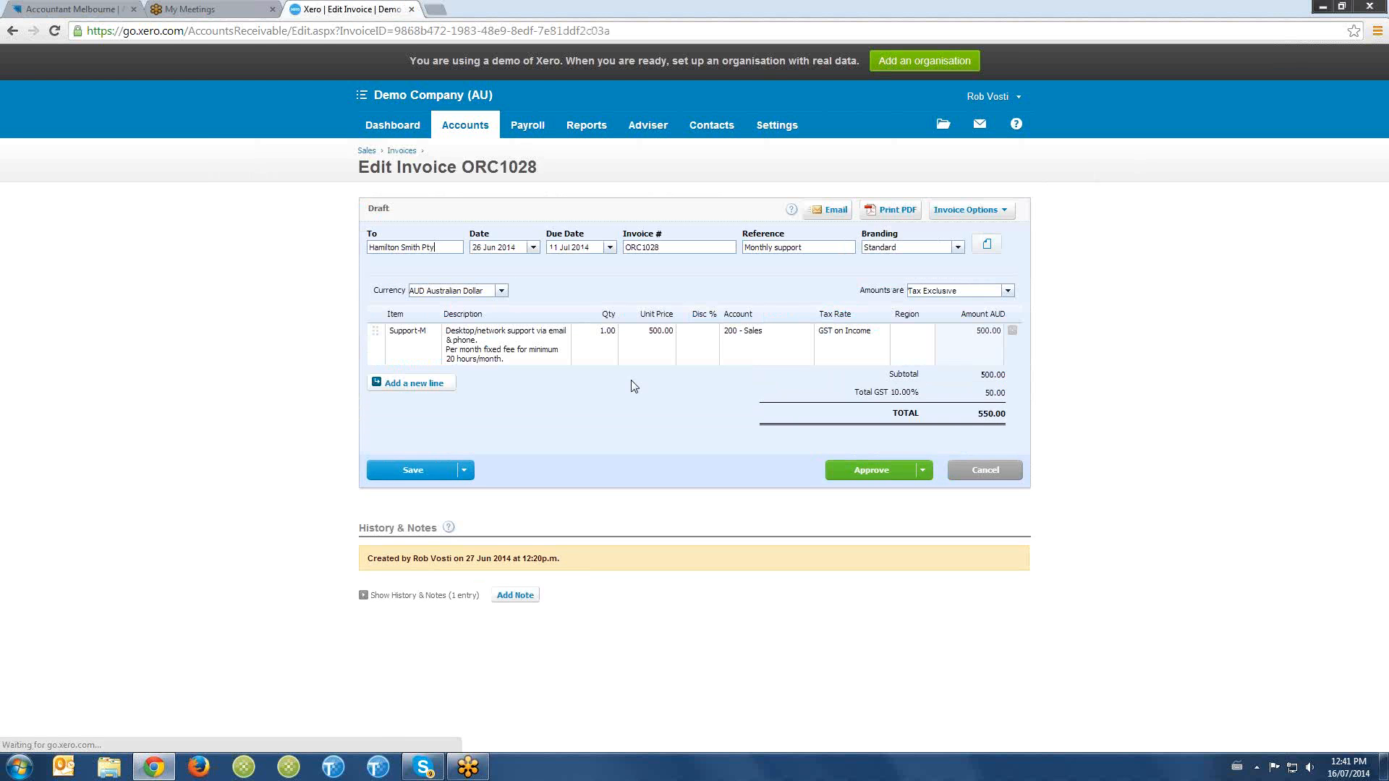
{"action": "left_click", "coordinate": [1004, 212]}
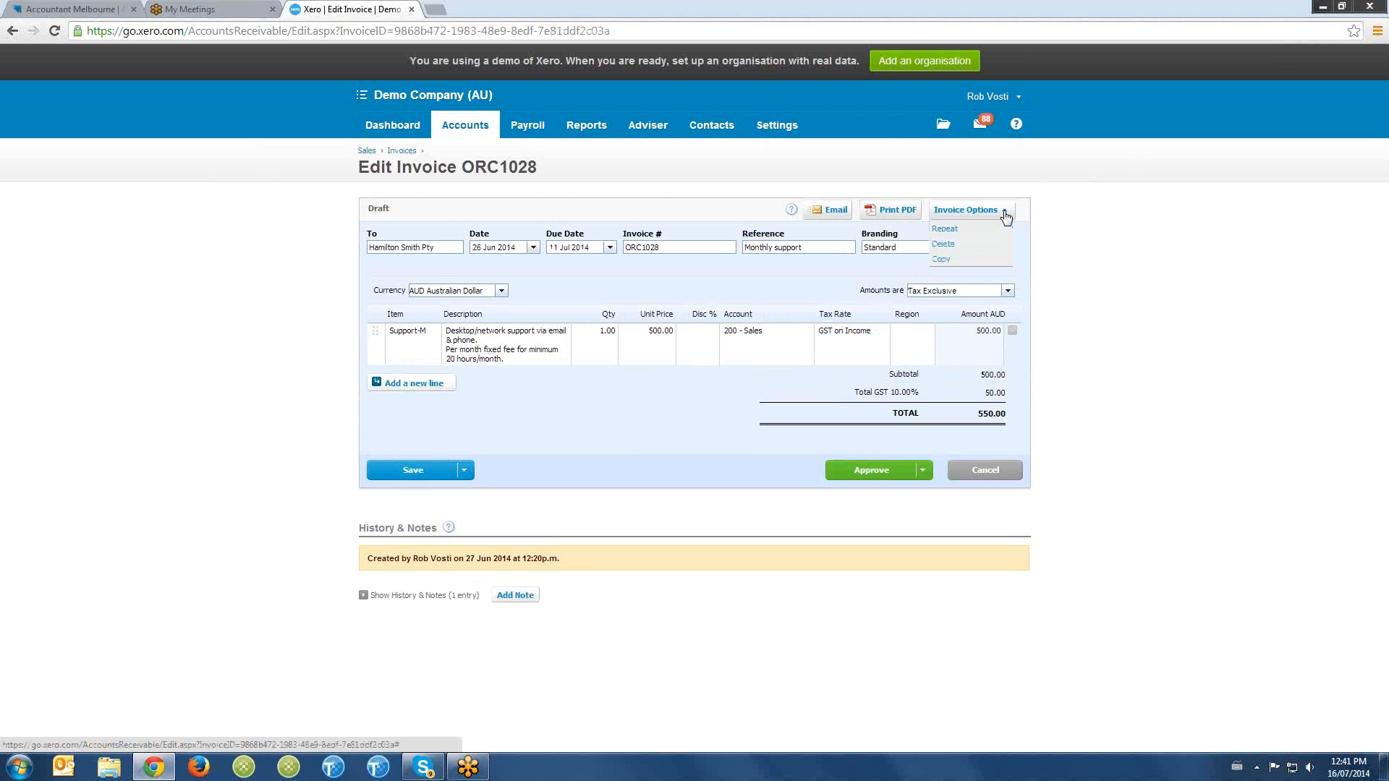
{"action": "left_click", "coordinate": [775, 337]}
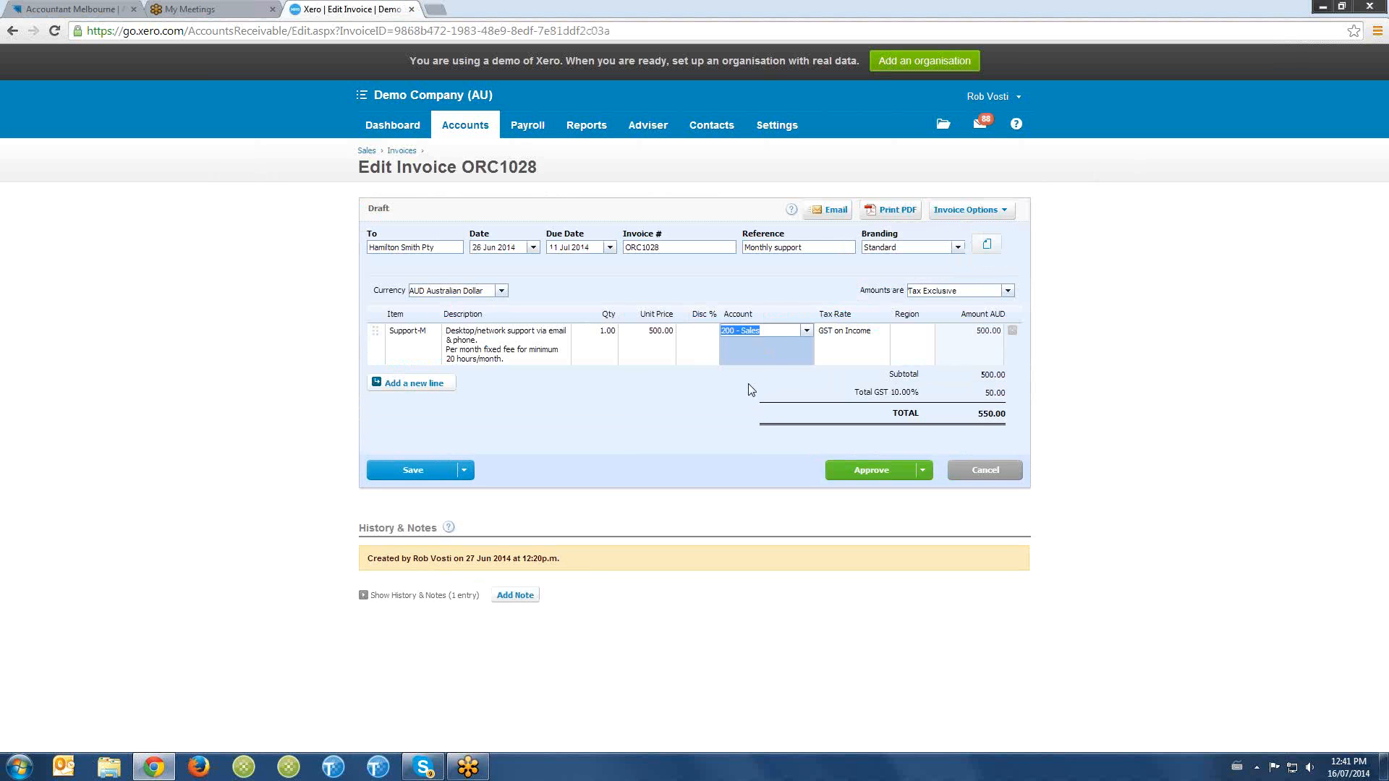
{"action": "left_click", "coordinate": [848, 471]}
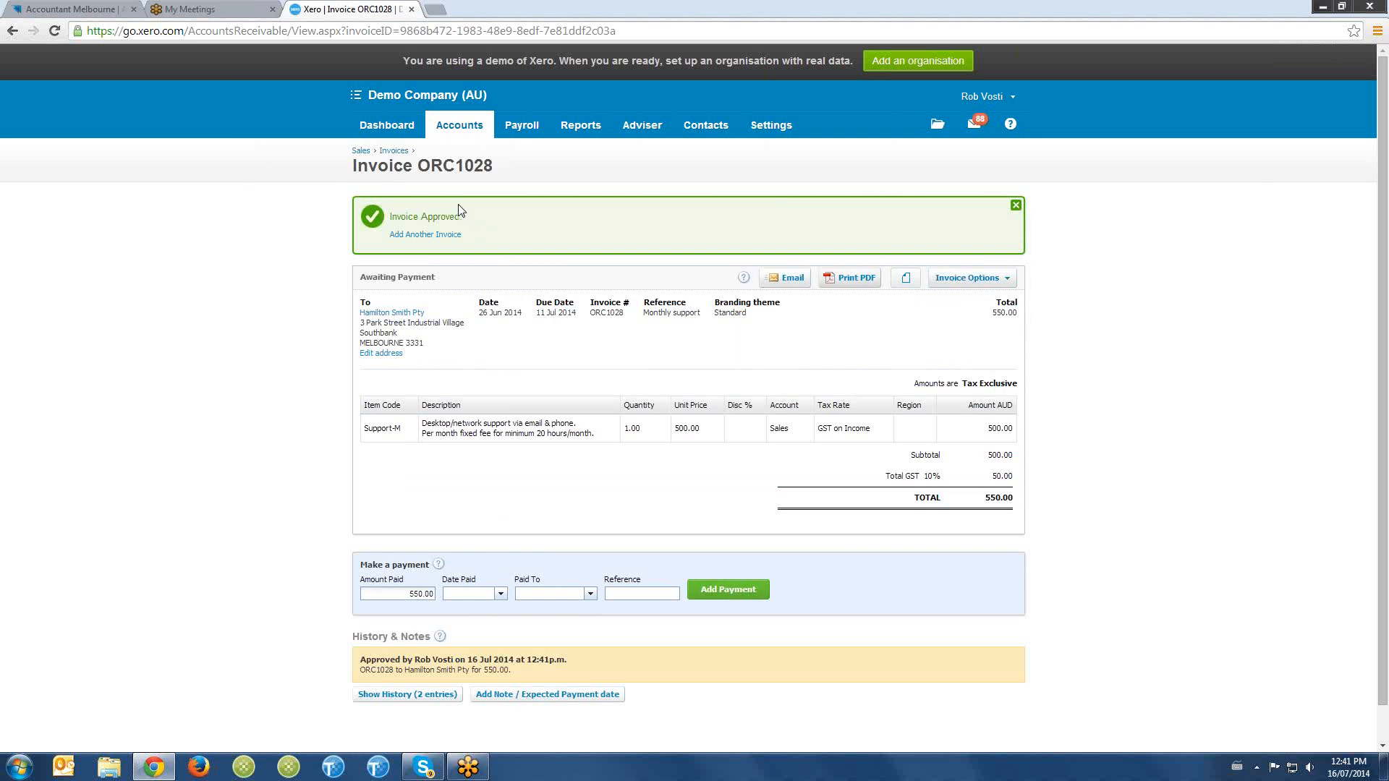
- Open invoice ORC1041 from the invoices awaiting payment and start a credit note from it
{"action": "left_click", "coordinate": [394, 152]}
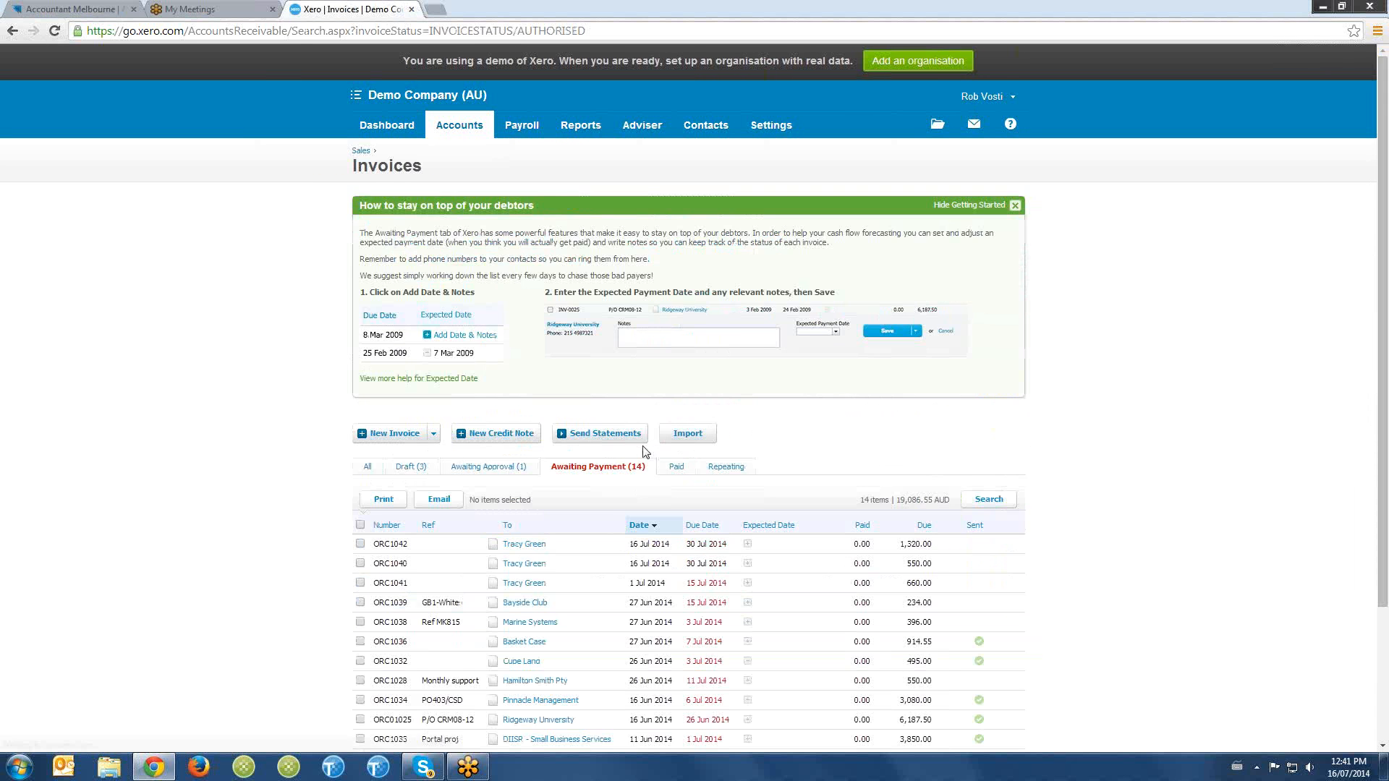
{"action": "scroll", "coordinate": [589, 521], "scroll_direction": "down", "scroll_amount": 2}
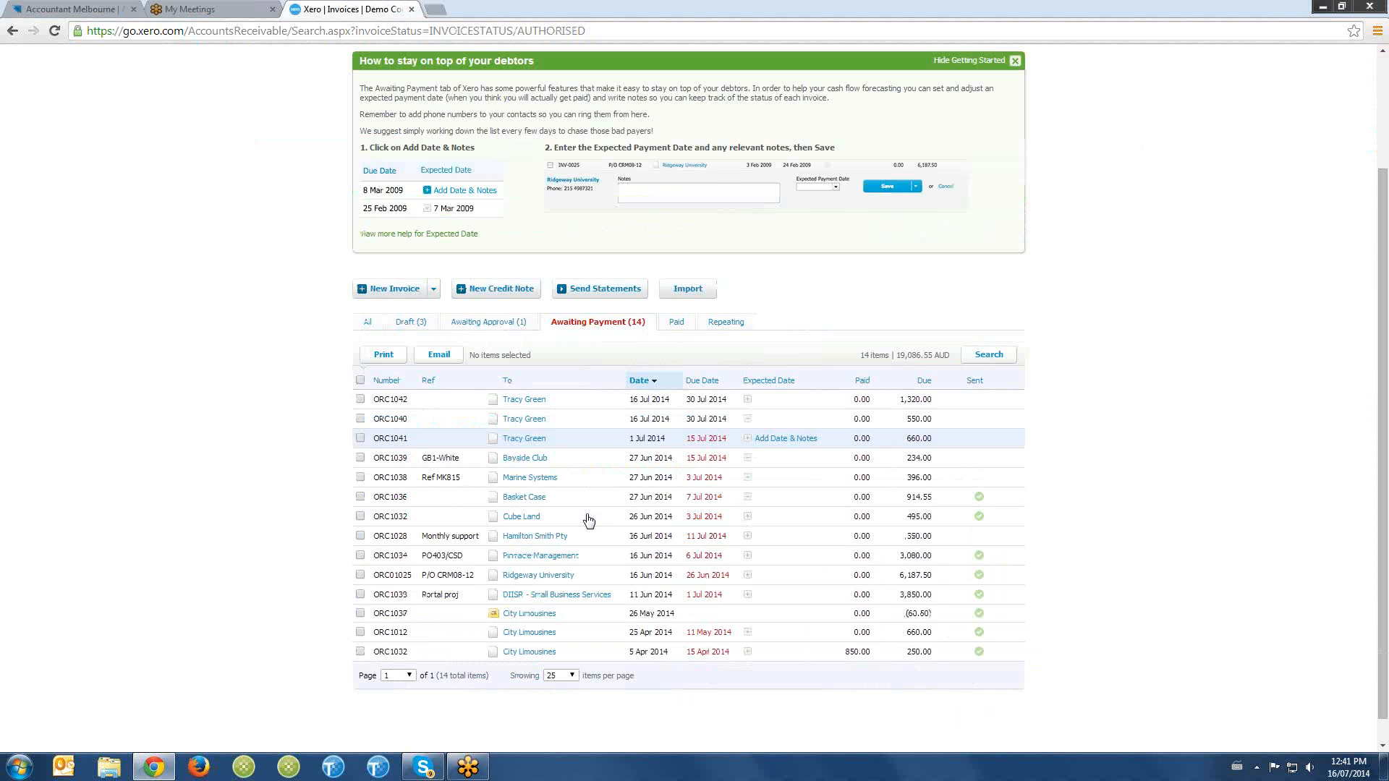
{"action": "left_click", "coordinate": [526, 443]}
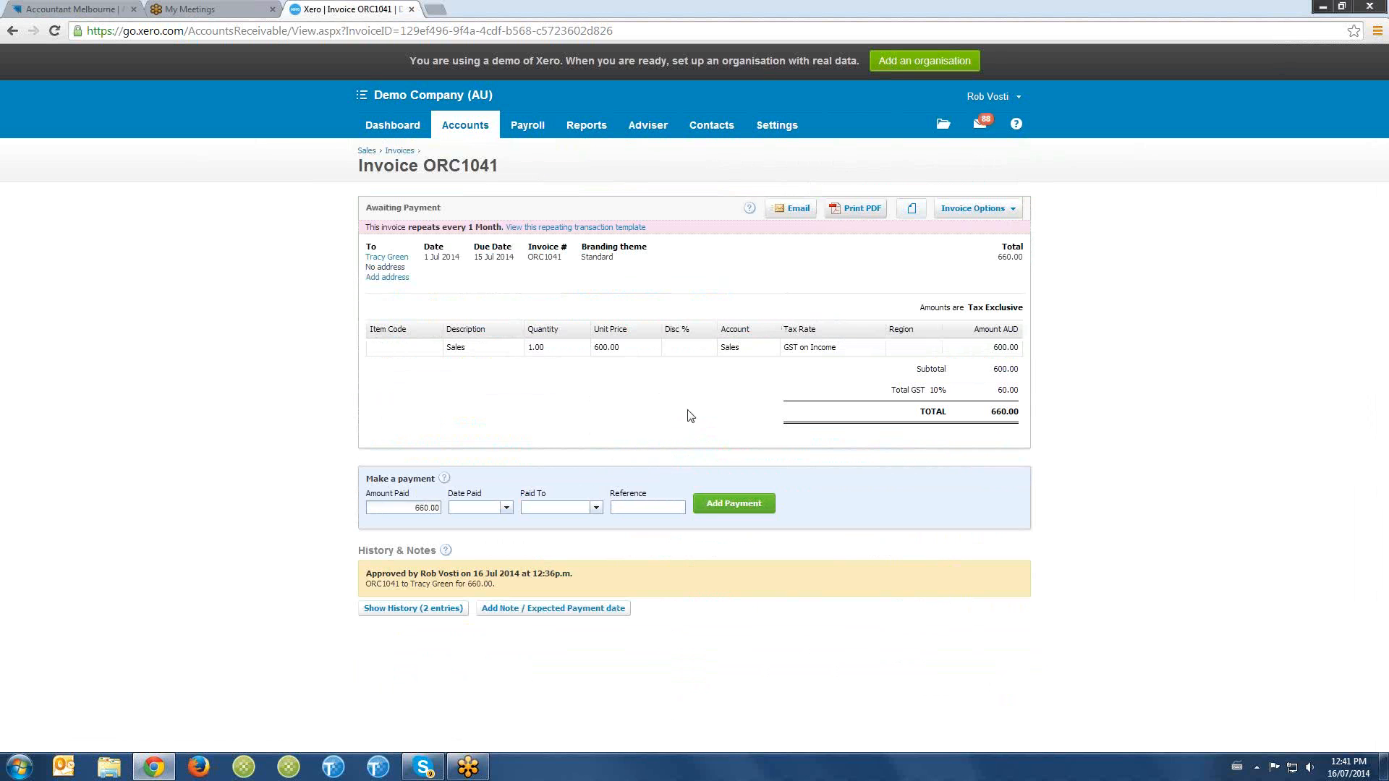
{"action": "left_click", "coordinate": [1009, 209]}
{"action": "left_click", "coordinate": [989, 276]}
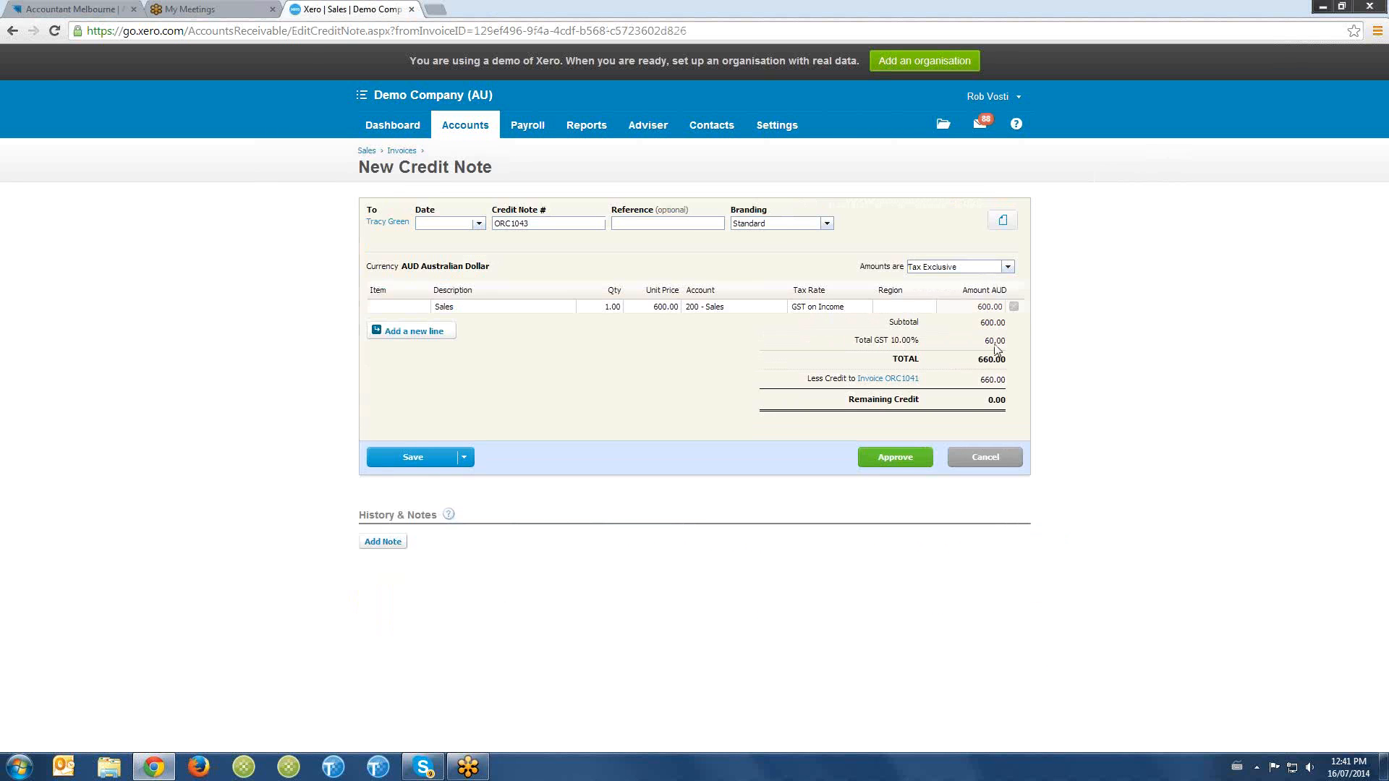
- Change the account on the credit note's line to 429 - General Expenses
{"action": "left_click", "coordinate": [720, 311]}
{"action": "left_click", "coordinate": [782, 308]}
{"action": "scroll", "coordinate": [769, 390], "scroll_direction": "down", "scroll_amount": 4}
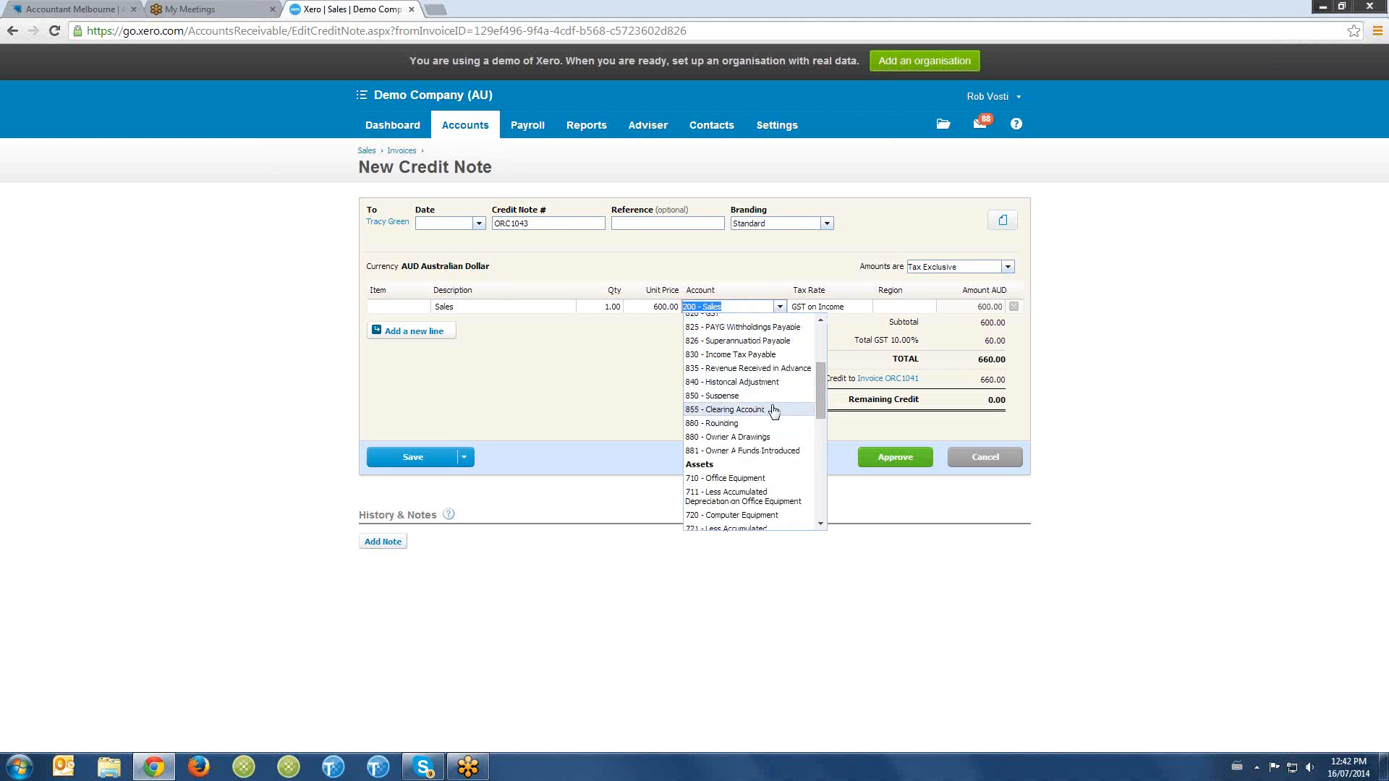
{"action": "scroll", "coordinate": [770, 404], "scroll_direction": "up", "scroll_amount": 2}
{"action": "left_click_drag", "start_coordinate": [816, 383], "coordinate": [820, 480]}
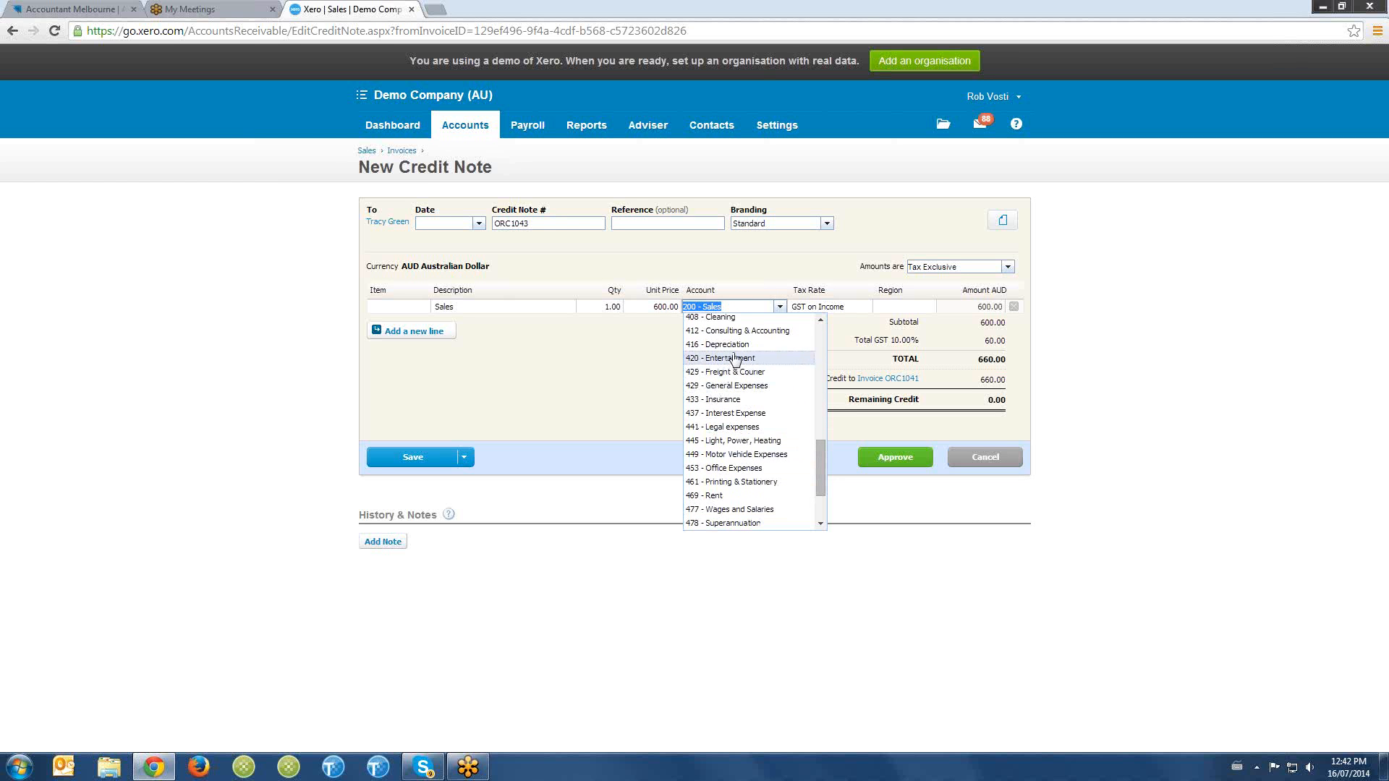
{"action": "left_click", "coordinate": [738, 387]}
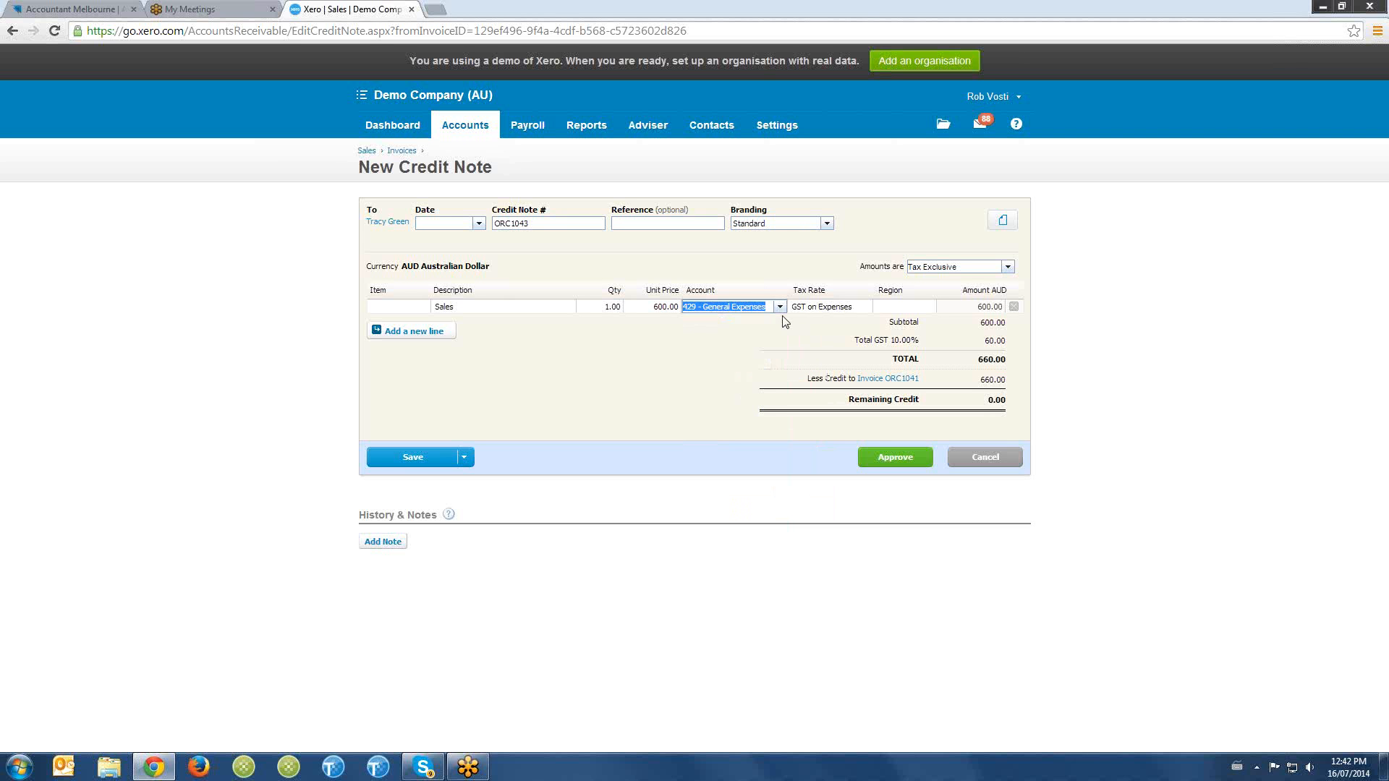
{"action": "key", "text": "Tab"}
- Date the credit note 16 Jul 2014
{"action": "left_click", "coordinate": [426, 224]}
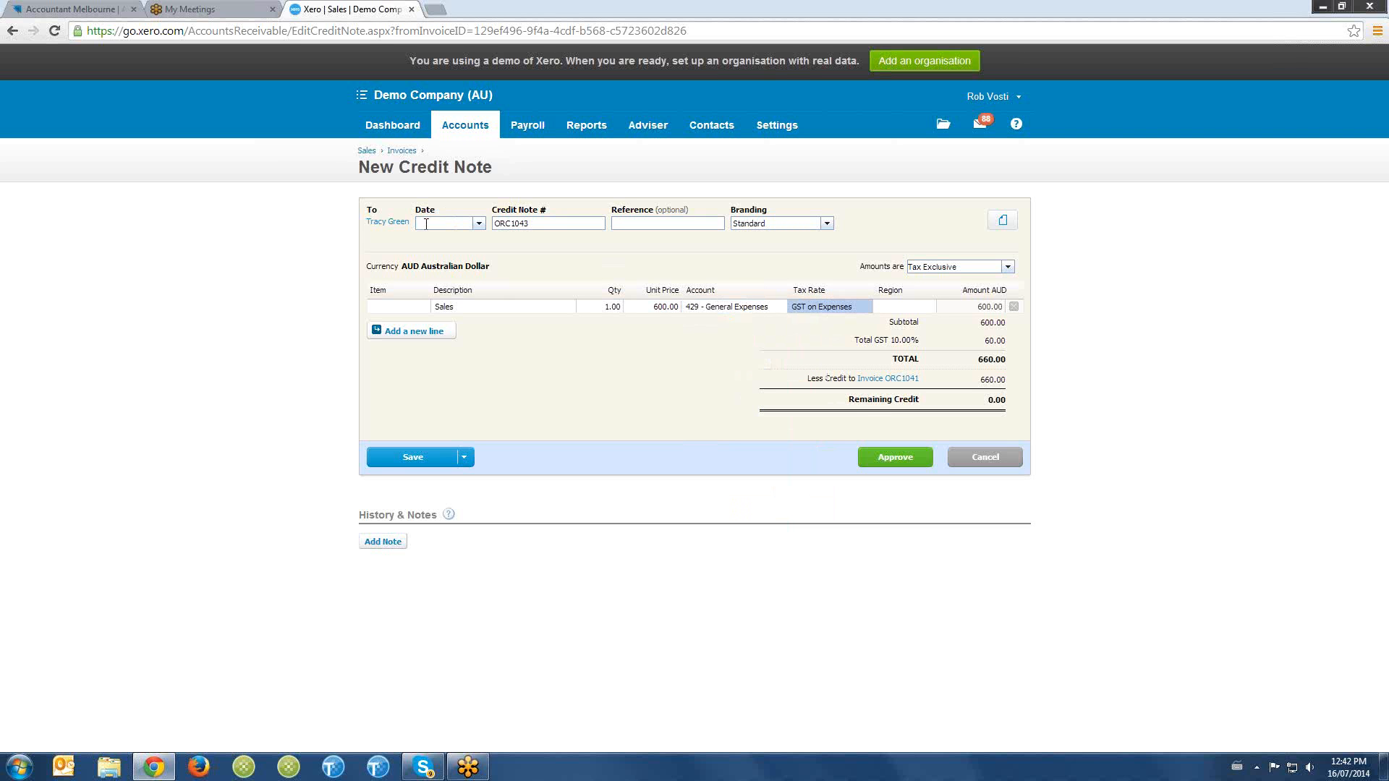
{"action": "type", "text": "16/07/14"}
{"action": "key", "text": "Tab"}
- Set the credit note line's unit price to 100 and approve the credit note
{"action": "left_click", "coordinate": [670, 308]}
{"action": "type", "text": "100"}
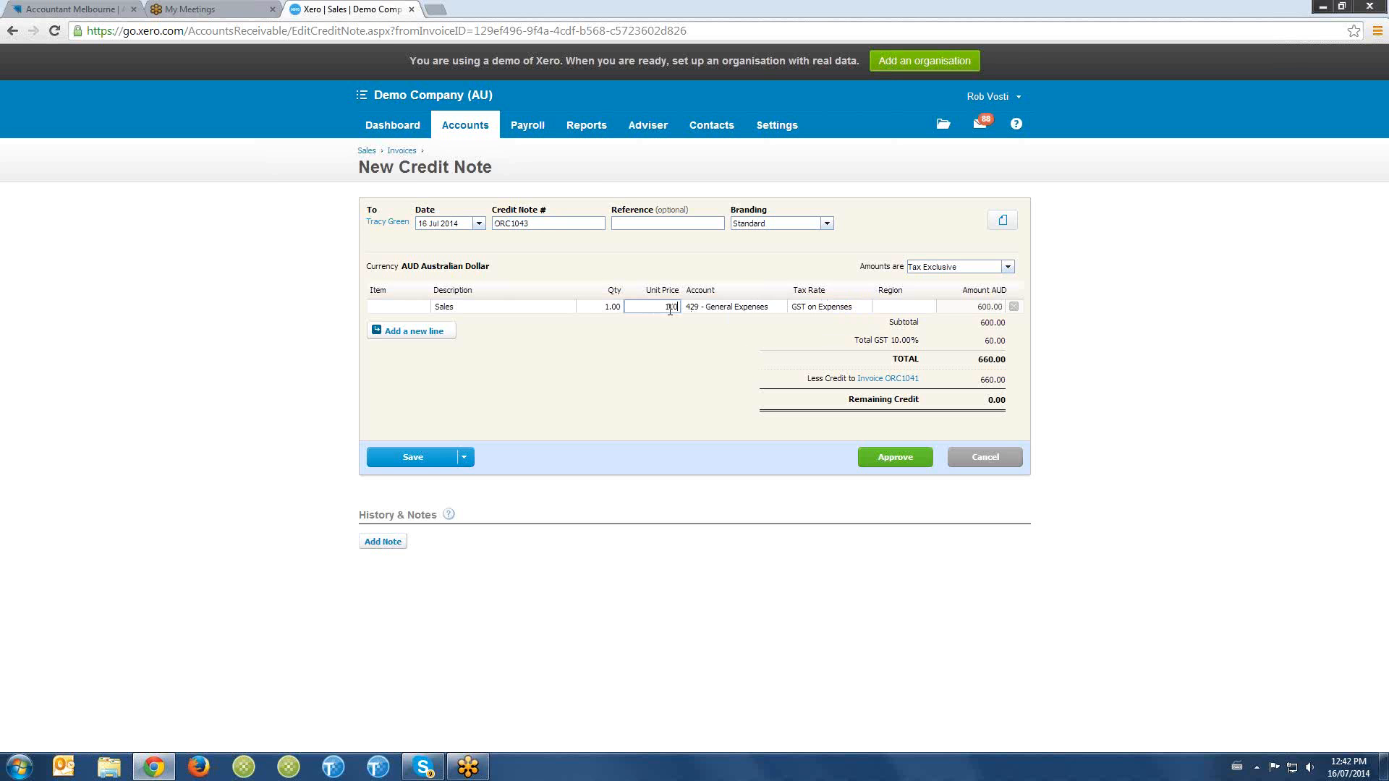
{"action": "key", "text": "Tab"}
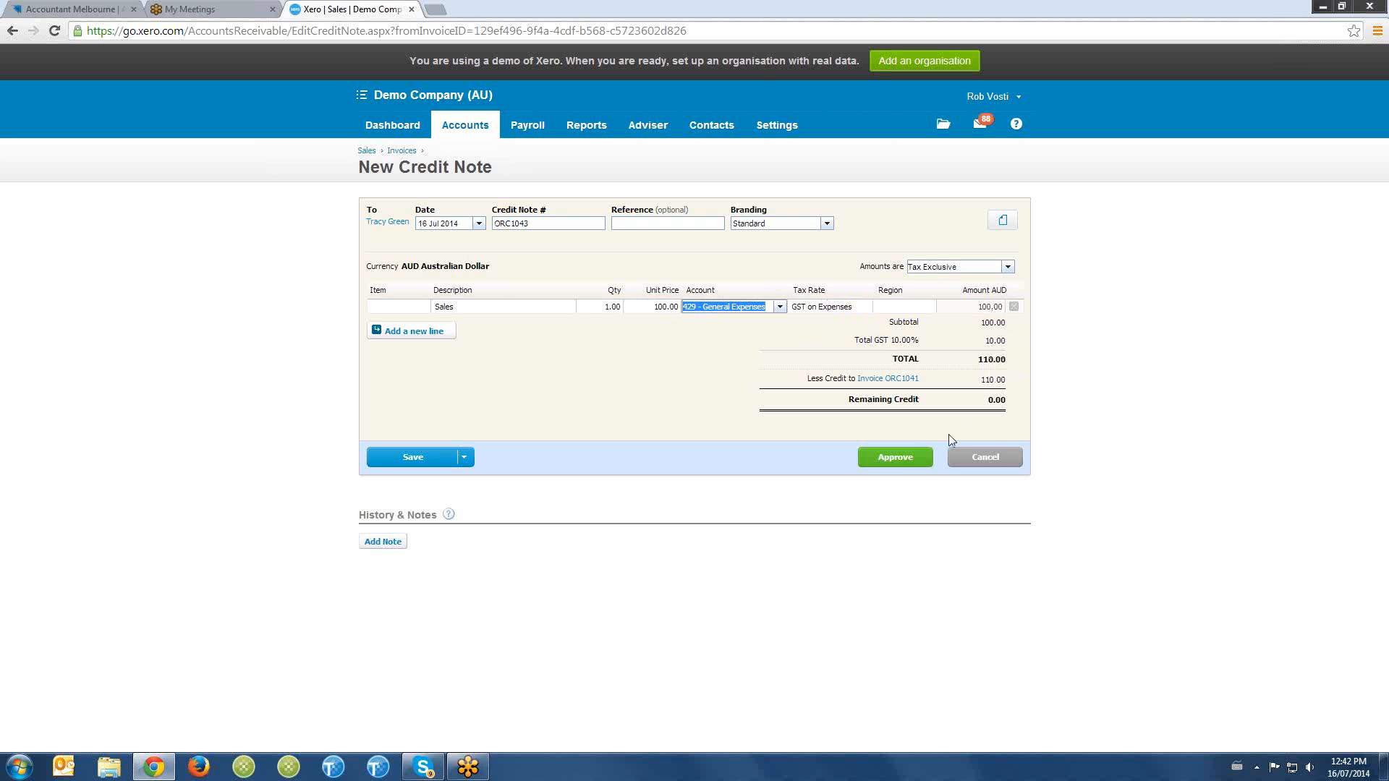
{"action": "left_click", "coordinate": [901, 458]}
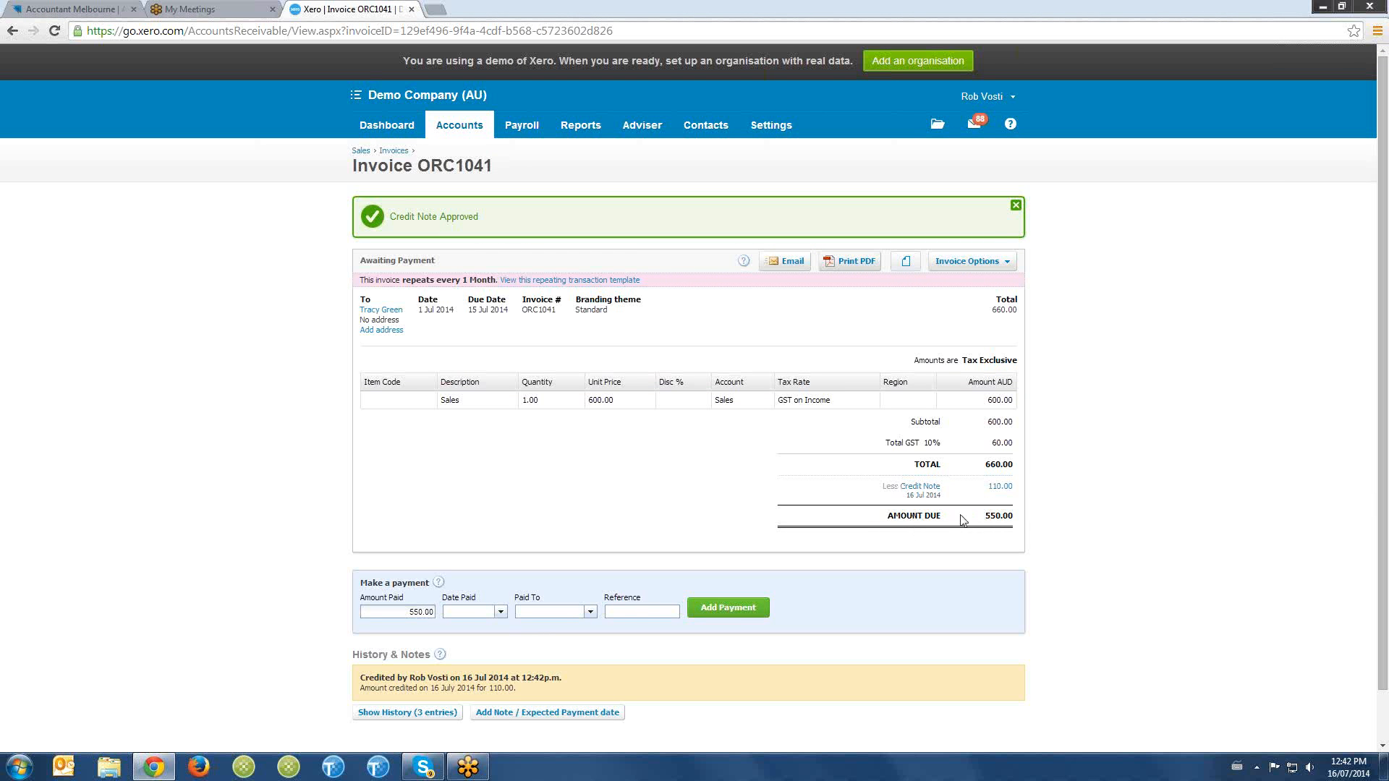
- Review the list of invoices awaiting payment and open the page for sending customer statements
{"action": "left_click", "coordinate": [400, 152]}
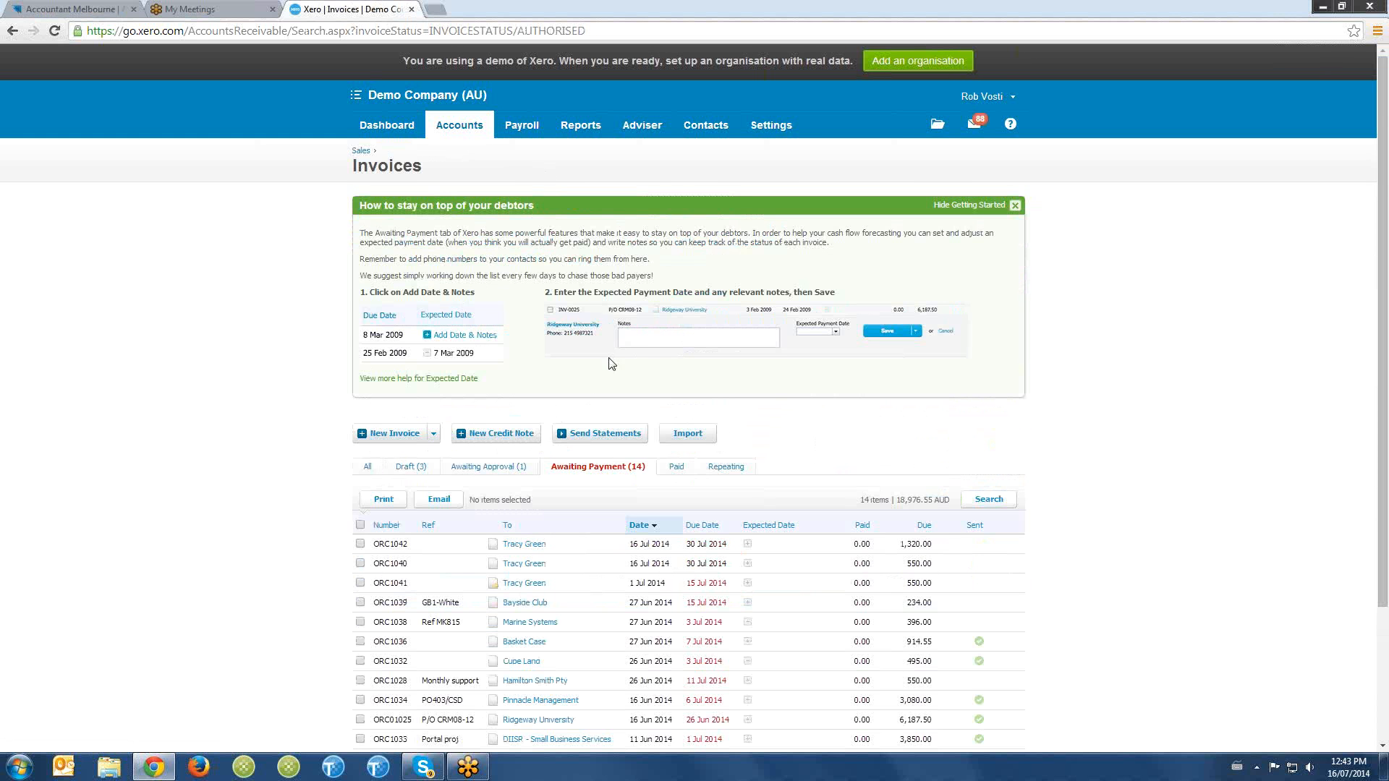
{"action": "scroll", "coordinate": [579, 353], "scroll_direction": "down", "scroll_amount": 3}
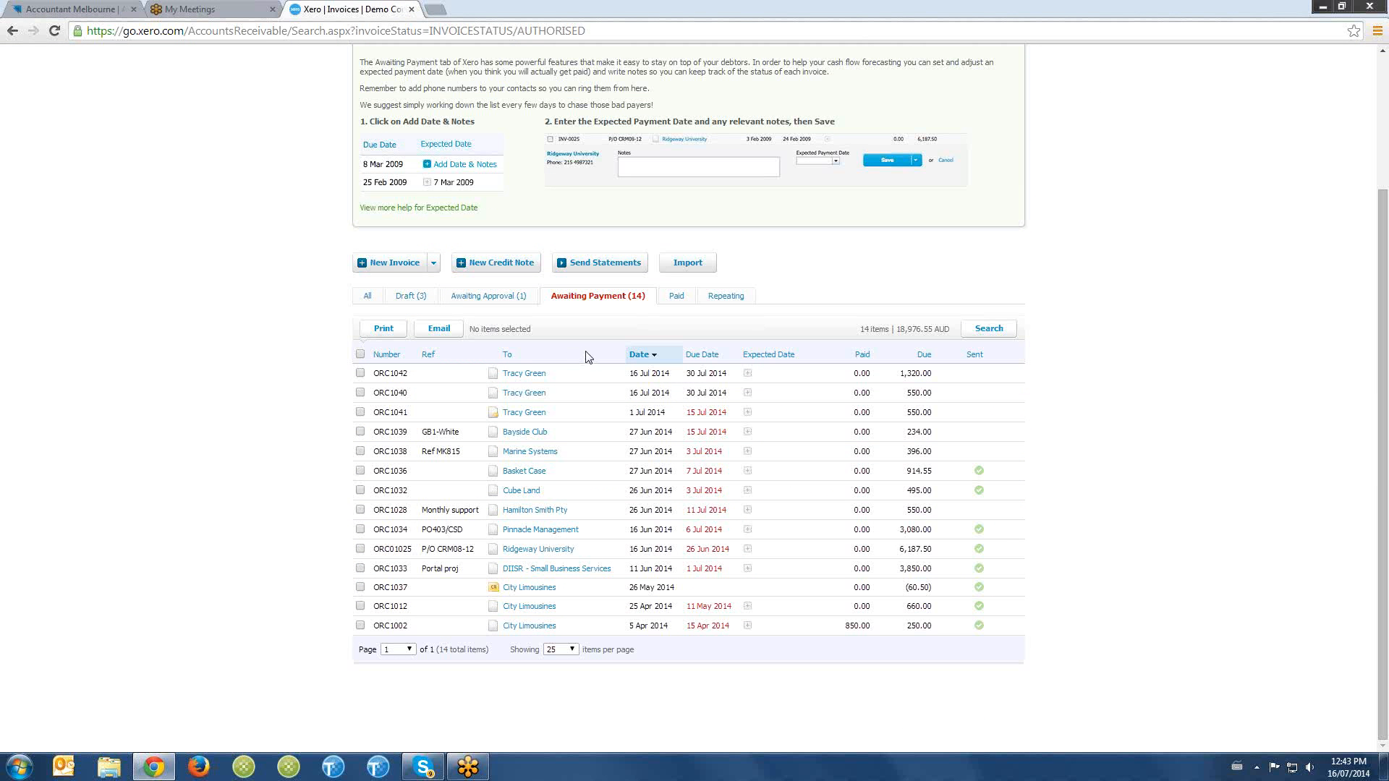
{"action": "scroll", "coordinate": [528, 394], "scroll_direction": "up", "scroll_amount": 3}
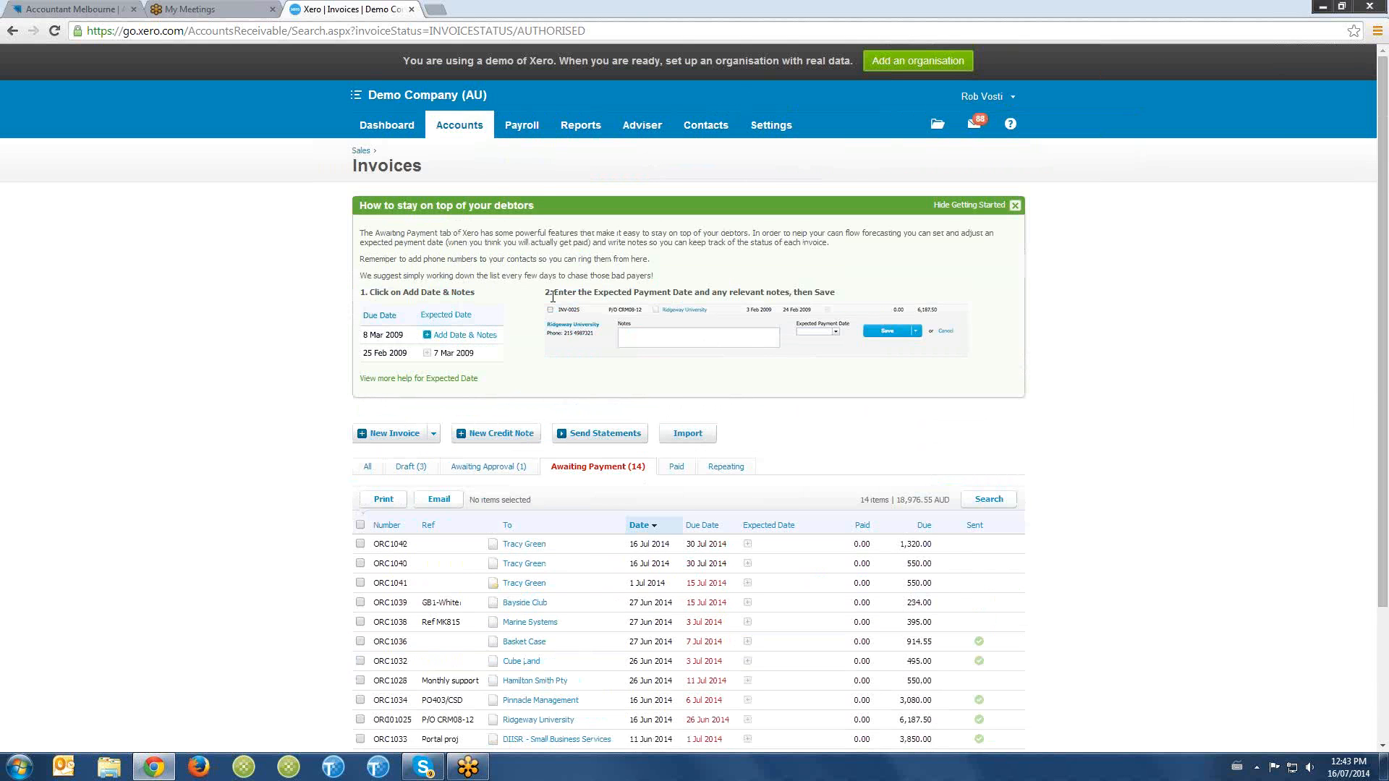
{"action": "left_click", "coordinate": [459, 125]}
{"action": "left_click", "coordinate": [606, 435]}
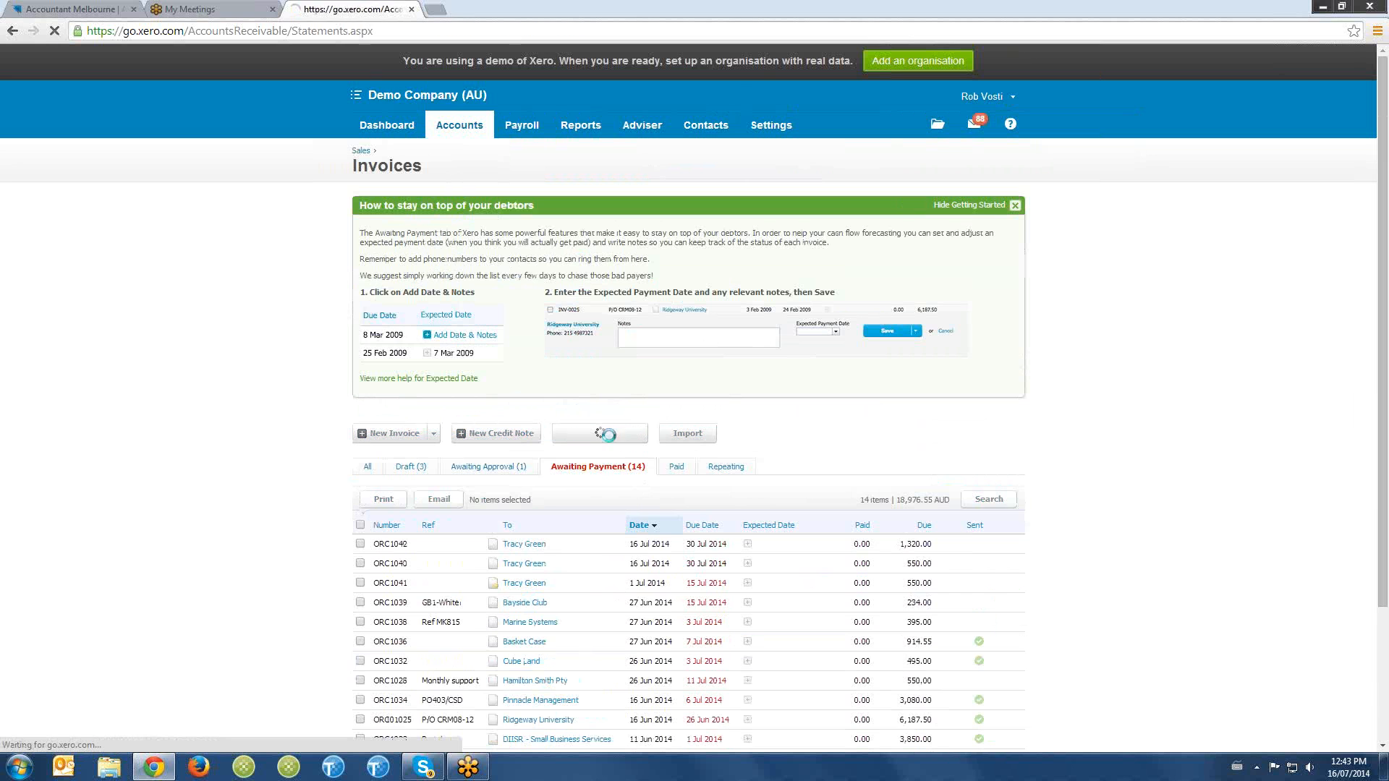
- Review the statement email for Ridgeway University, DIISR - Small Business Services and City Limousines, and close it without sending
{"action": "scroll", "coordinate": [613, 440], "scroll_direction": "down", "scroll_amount": 1}
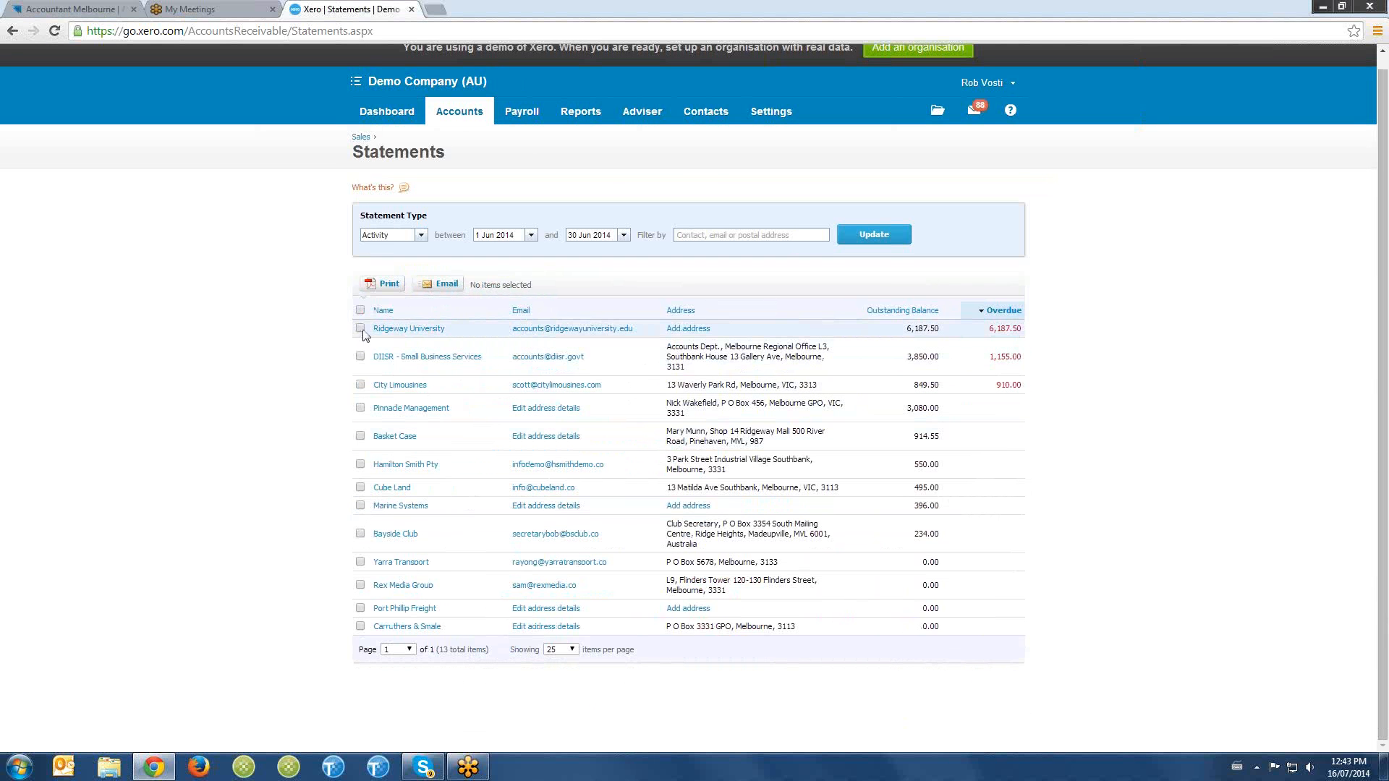
{"action": "left_click", "coordinate": [360, 328]}
{"action": "left_click", "coordinate": [359, 356]}
{"action": "left_click", "coordinate": [359, 385]}
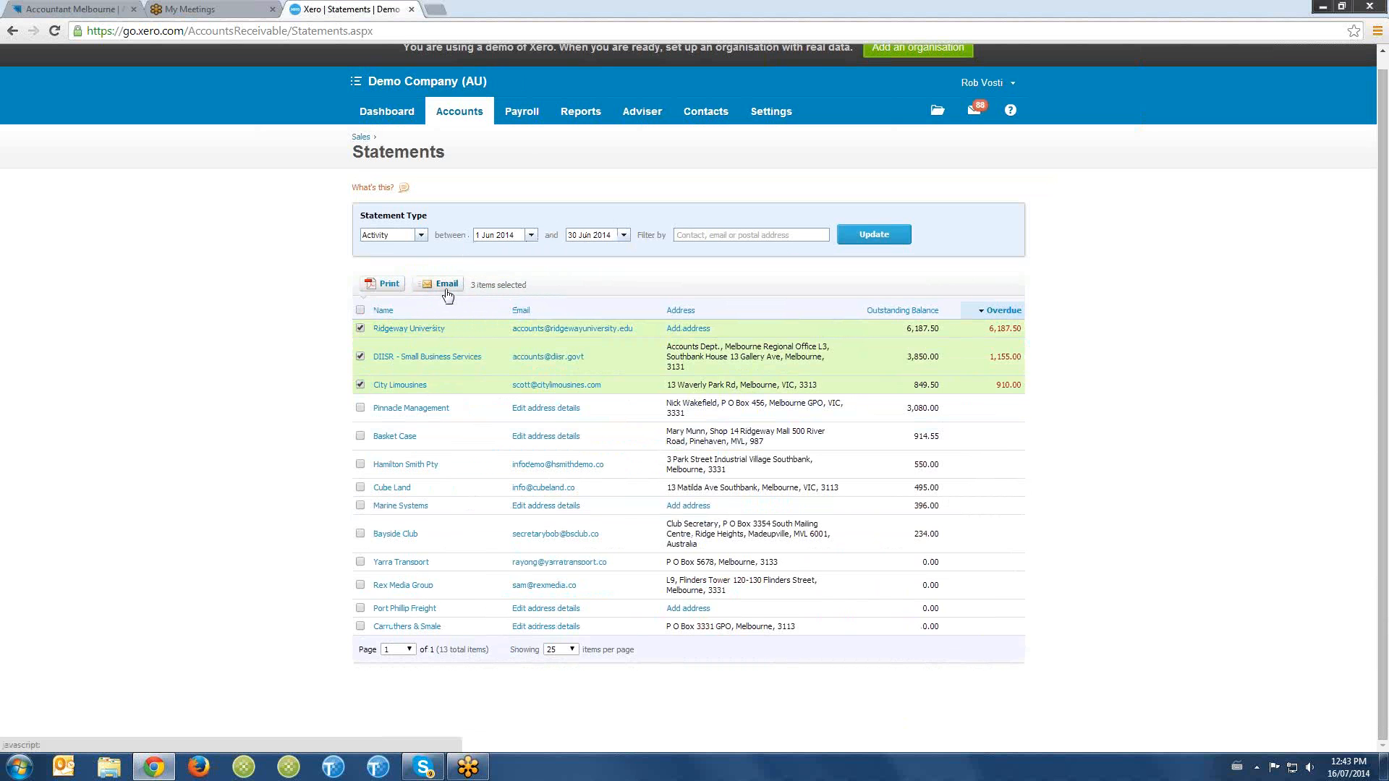
{"action": "left_click", "coordinate": [447, 286]}
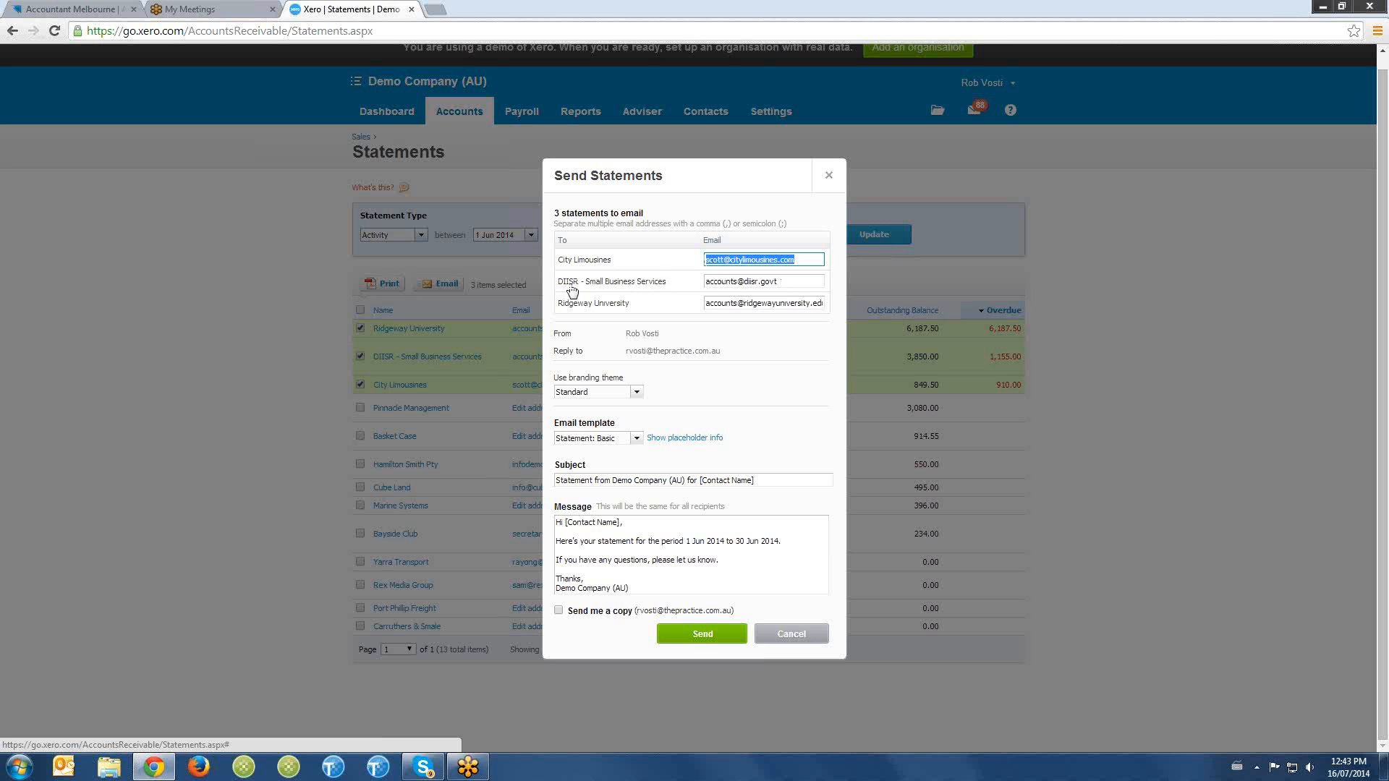
{"action": "left_click", "coordinate": [651, 560]}
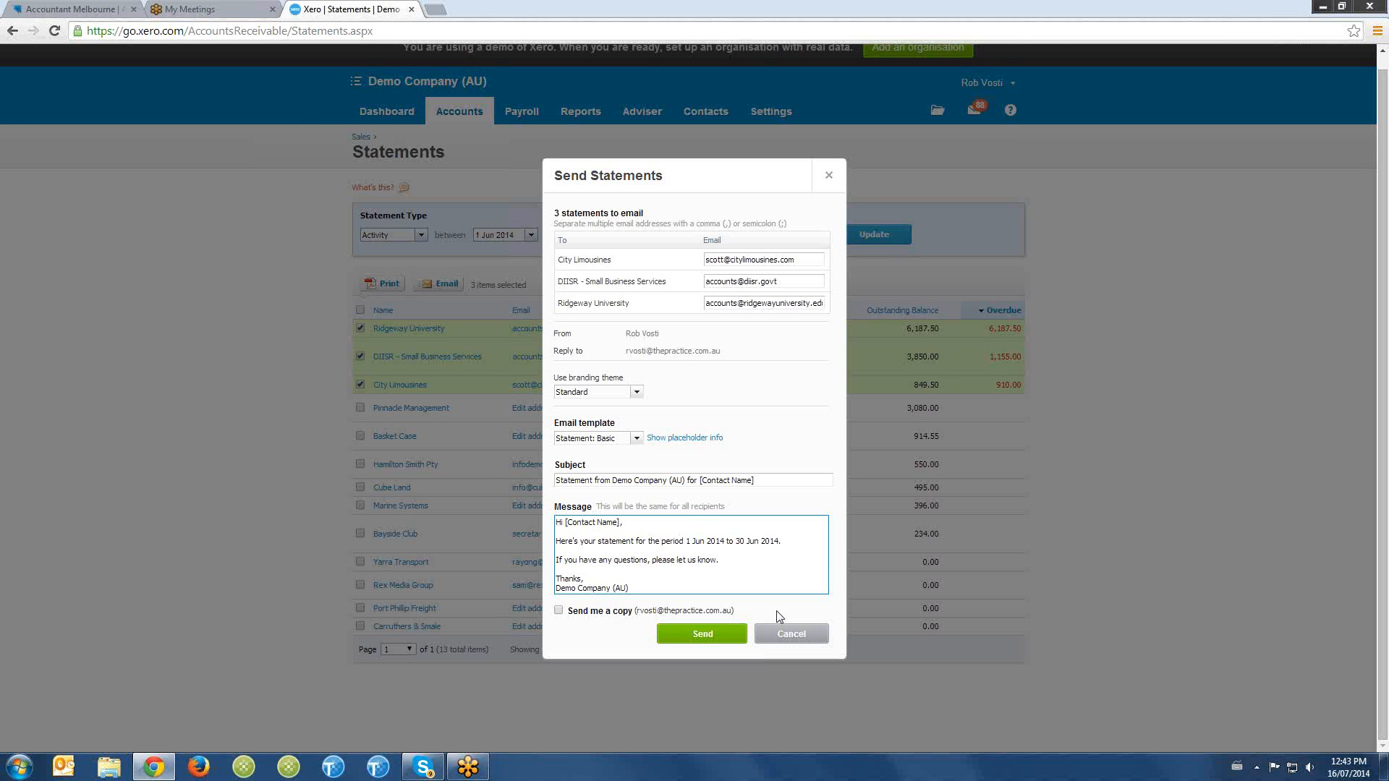
{"action": "left_click", "coordinate": [798, 641]}
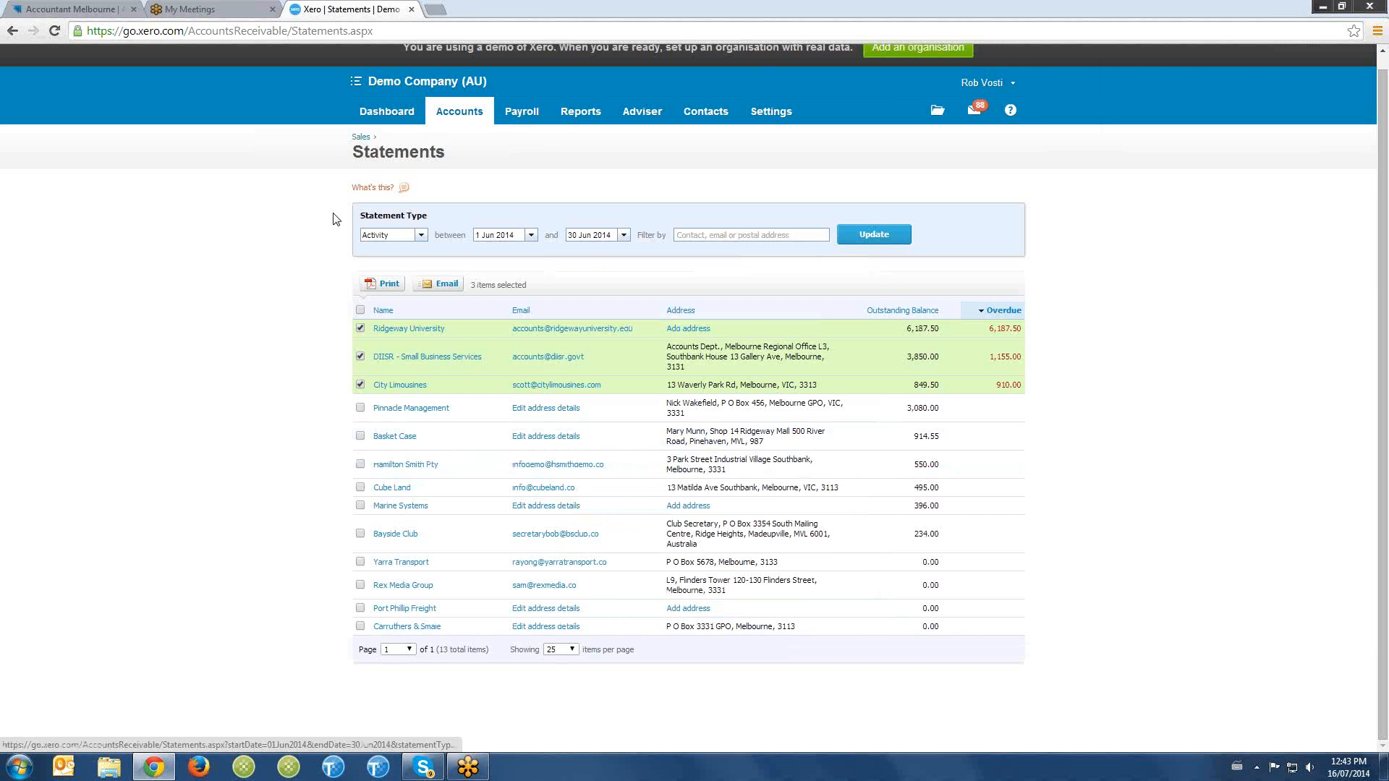
- Open a blank sales invoice from the Sales overview and look at its save options
{"action": "left_click", "coordinate": [361, 137]}
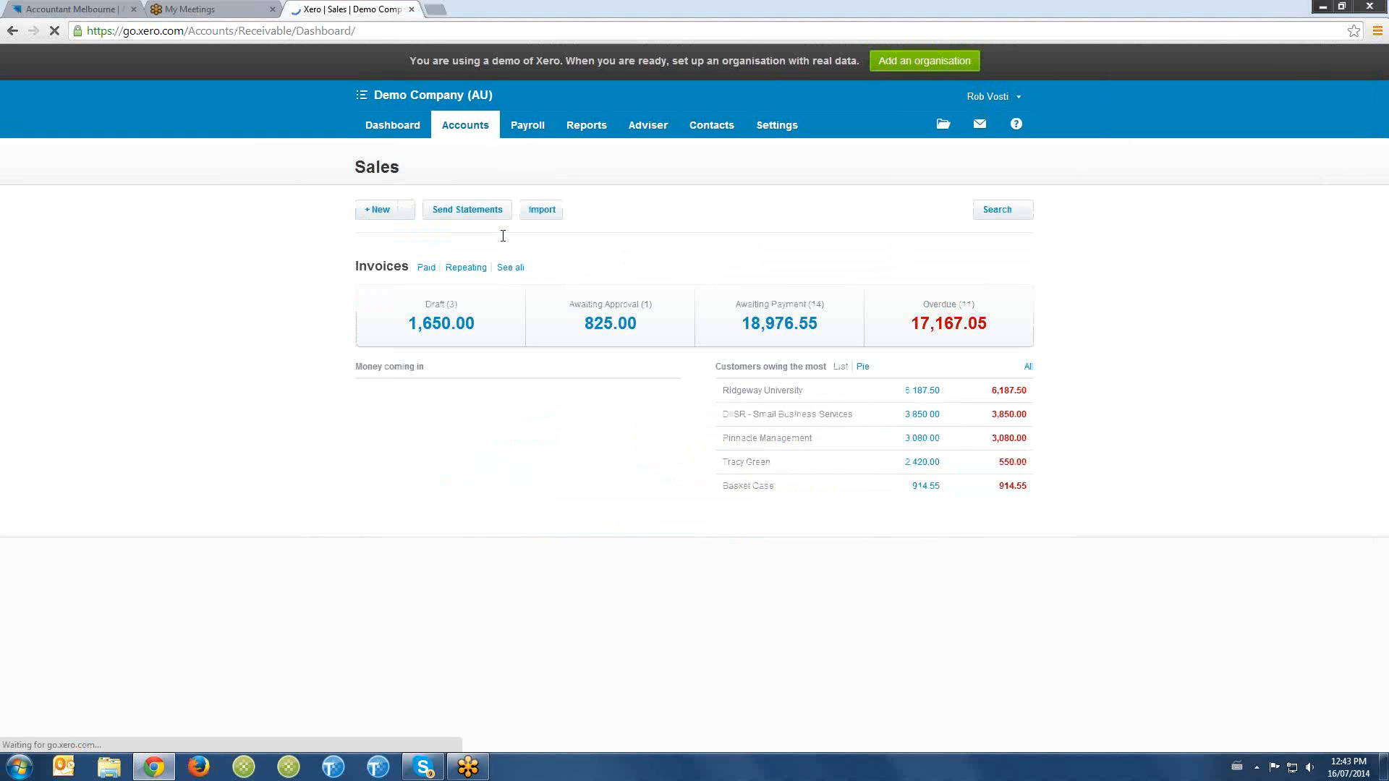
{"action": "left_click", "coordinate": [465, 127]}
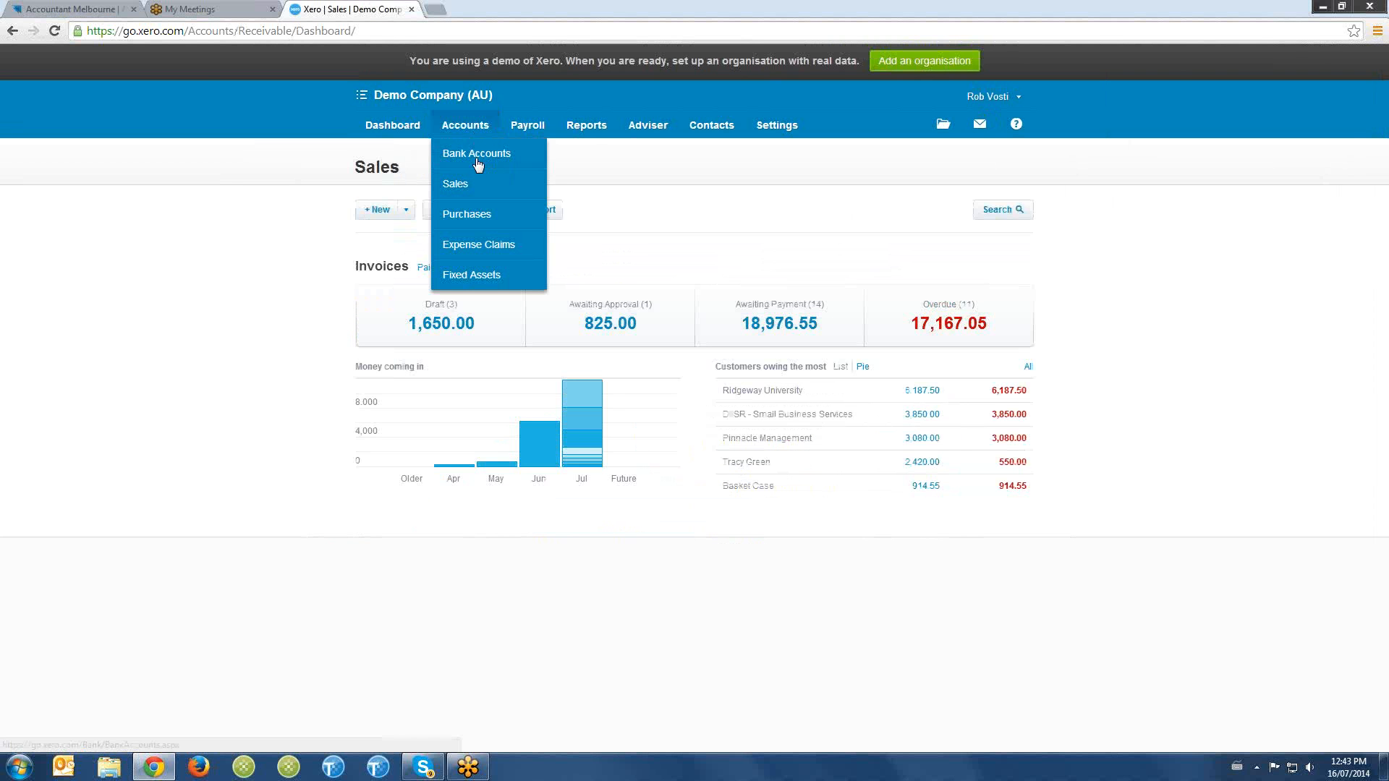
{"action": "left_click", "coordinate": [475, 187]}
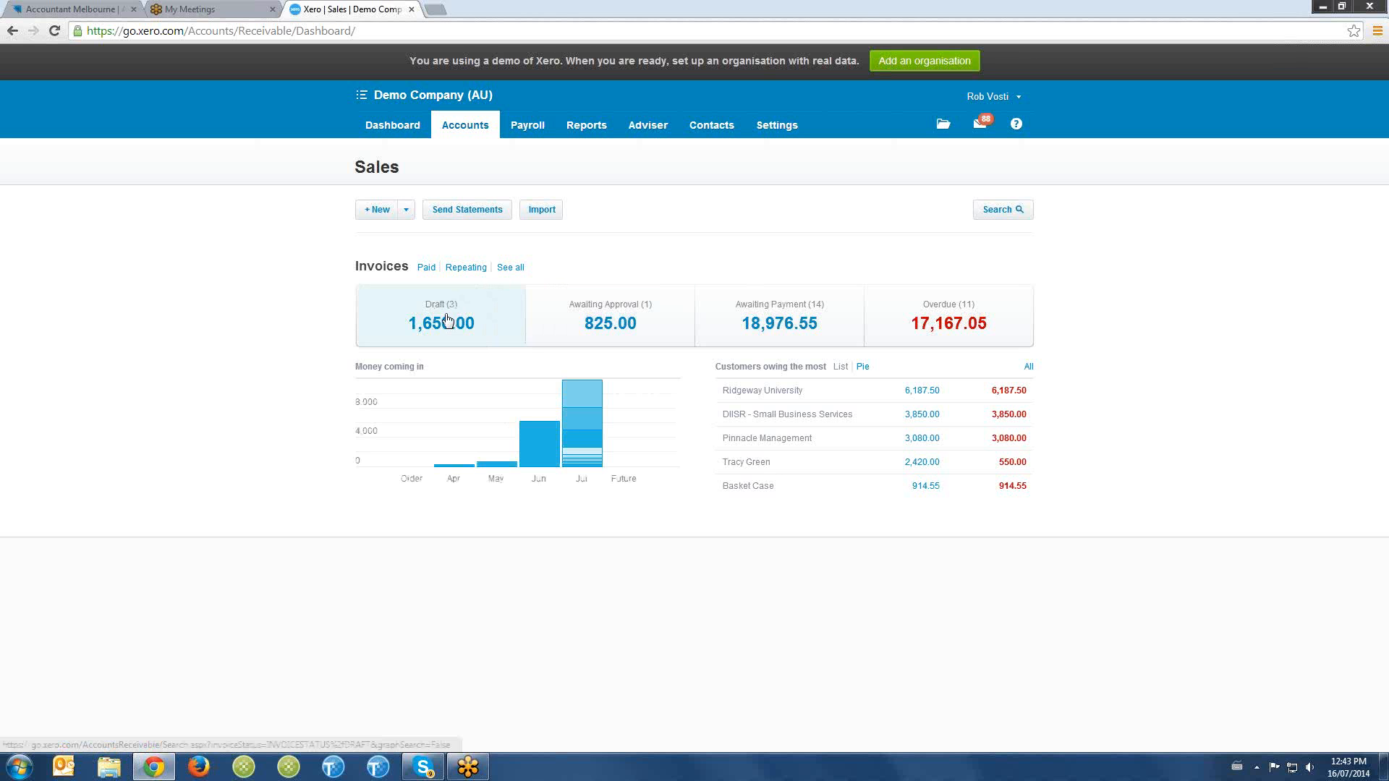
{"action": "left_click", "coordinate": [368, 212]}
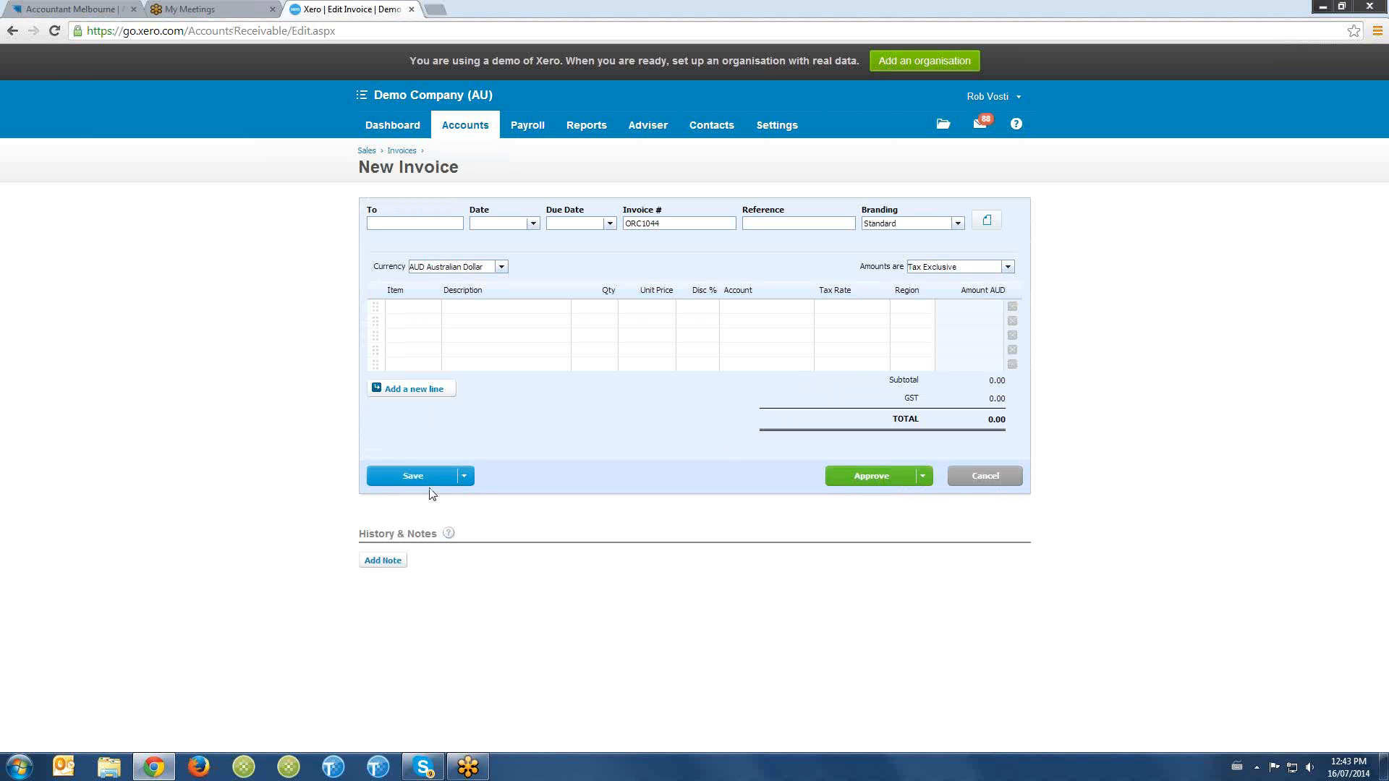
{"action": "left_click", "coordinate": [465, 477]}
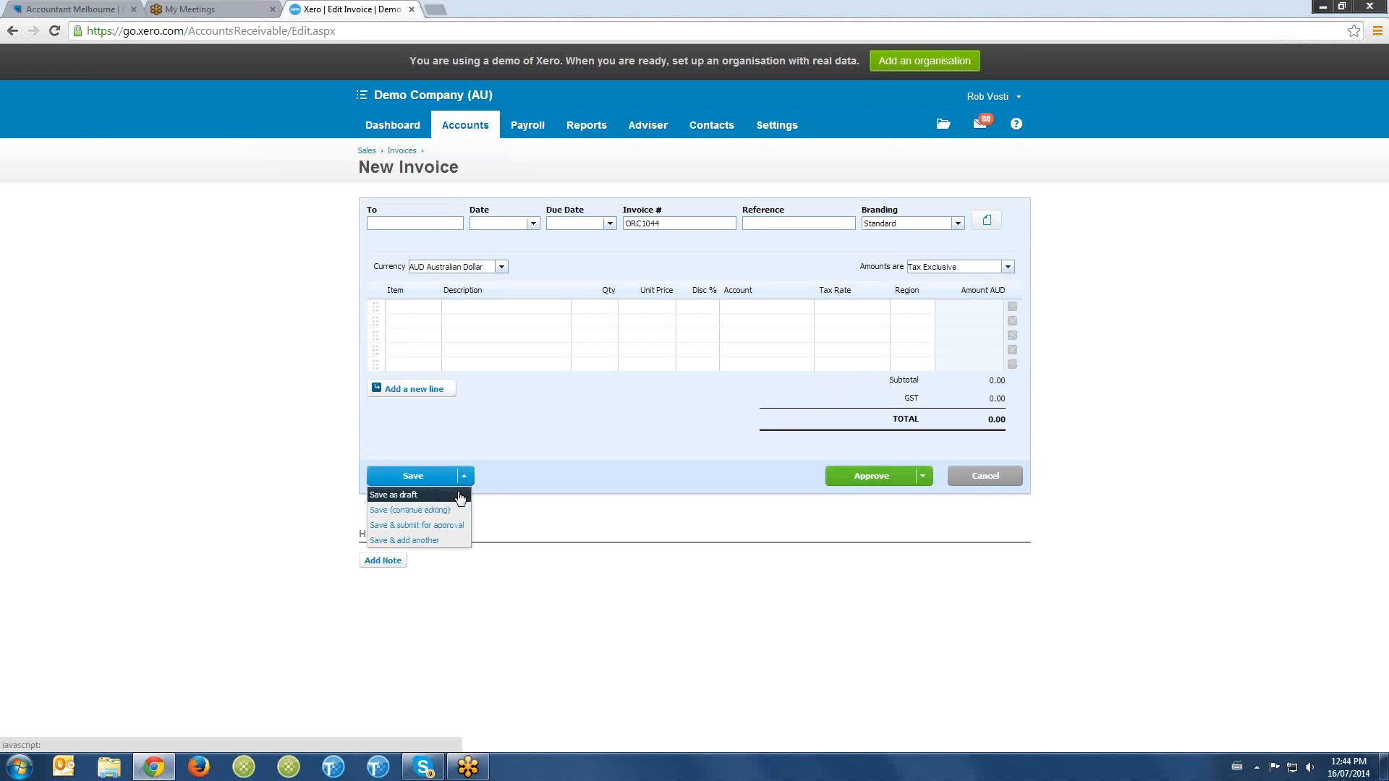
- Review the draft, awaiting approval, awaiting payment and repeating sales invoice lists
{"action": "left_click", "coordinate": [405, 152]}
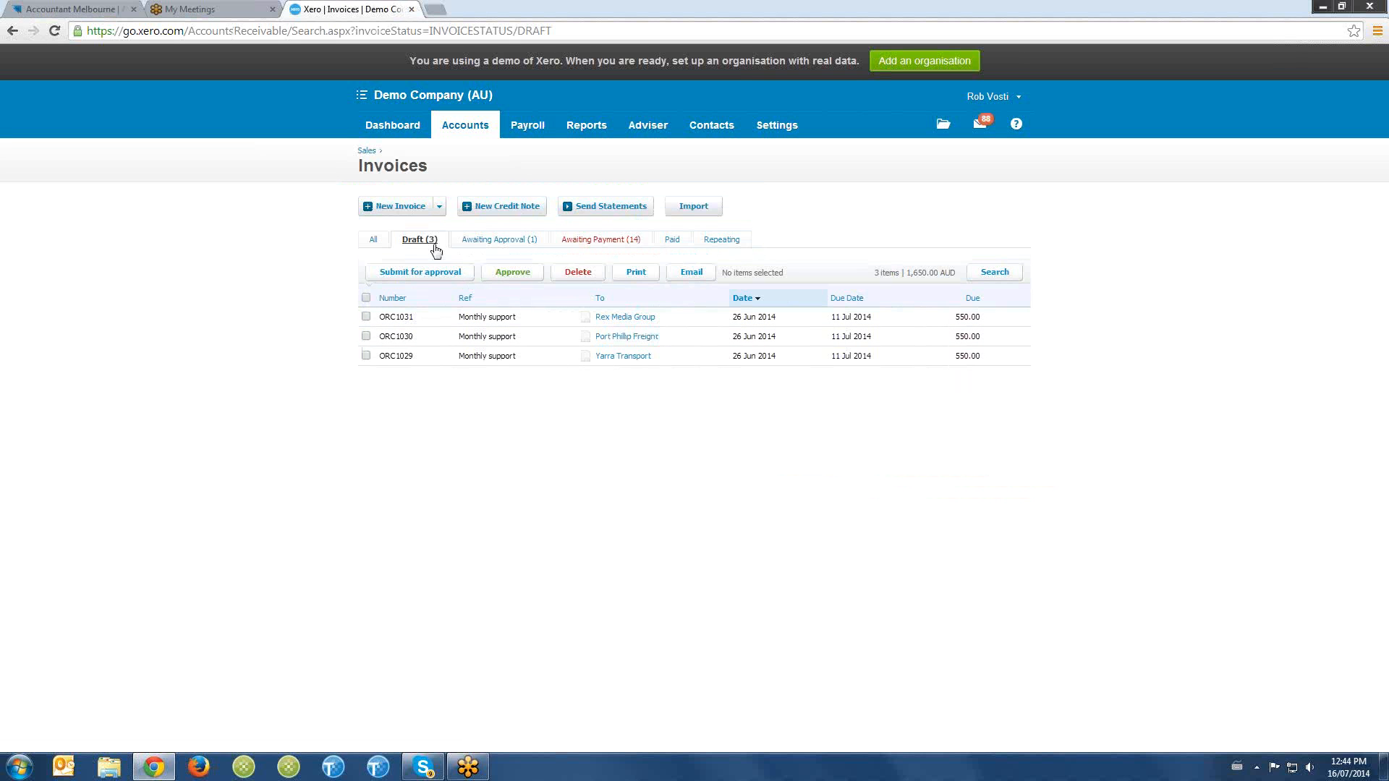
{"action": "left_click", "coordinate": [512, 246]}
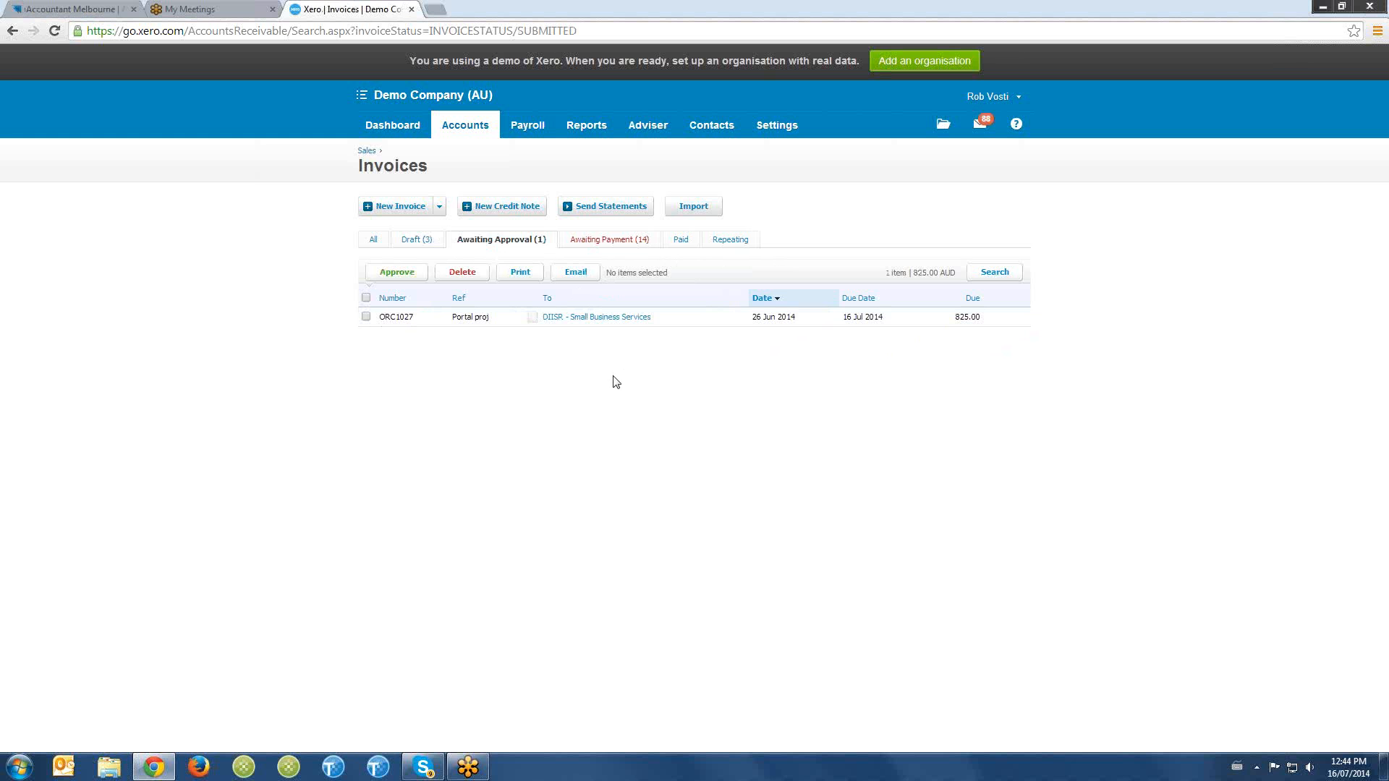
{"action": "left_click", "coordinate": [633, 244]}
{"action": "scroll", "coordinate": [638, 330], "scroll_direction": "down", "scroll_amount": 3}
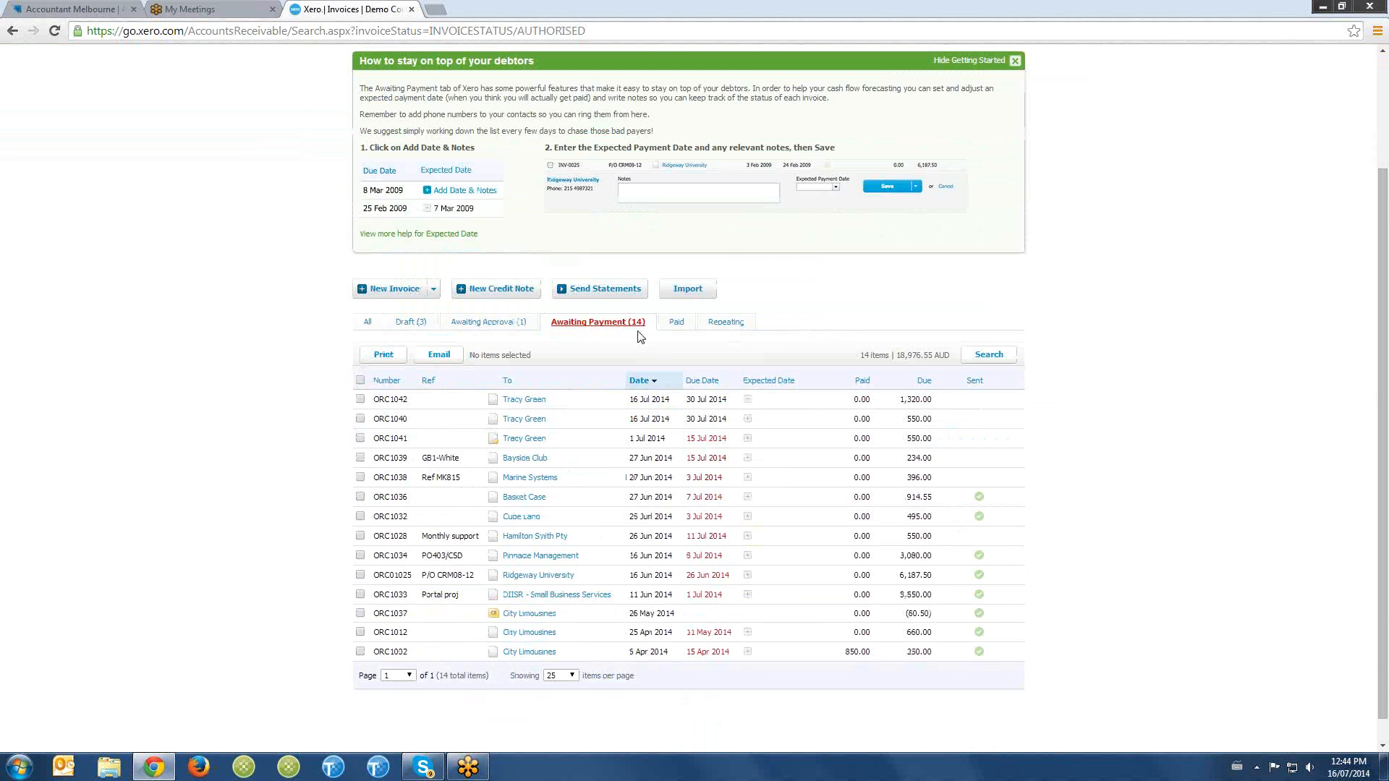
{"action": "scroll", "coordinate": [803, 450], "scroll_direction": "up", "scroll_amount": 1}
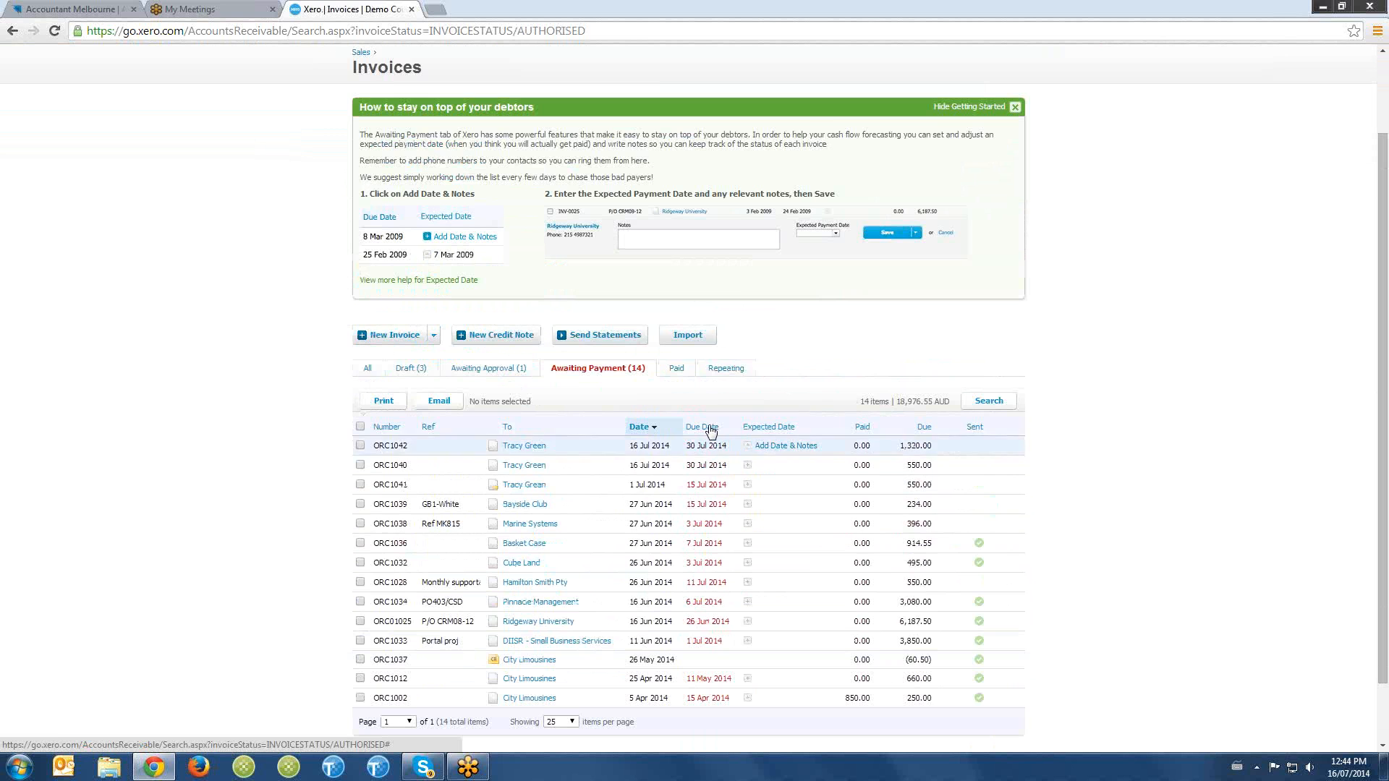
{"action": "left_click", "coordinate": [727, 369]}
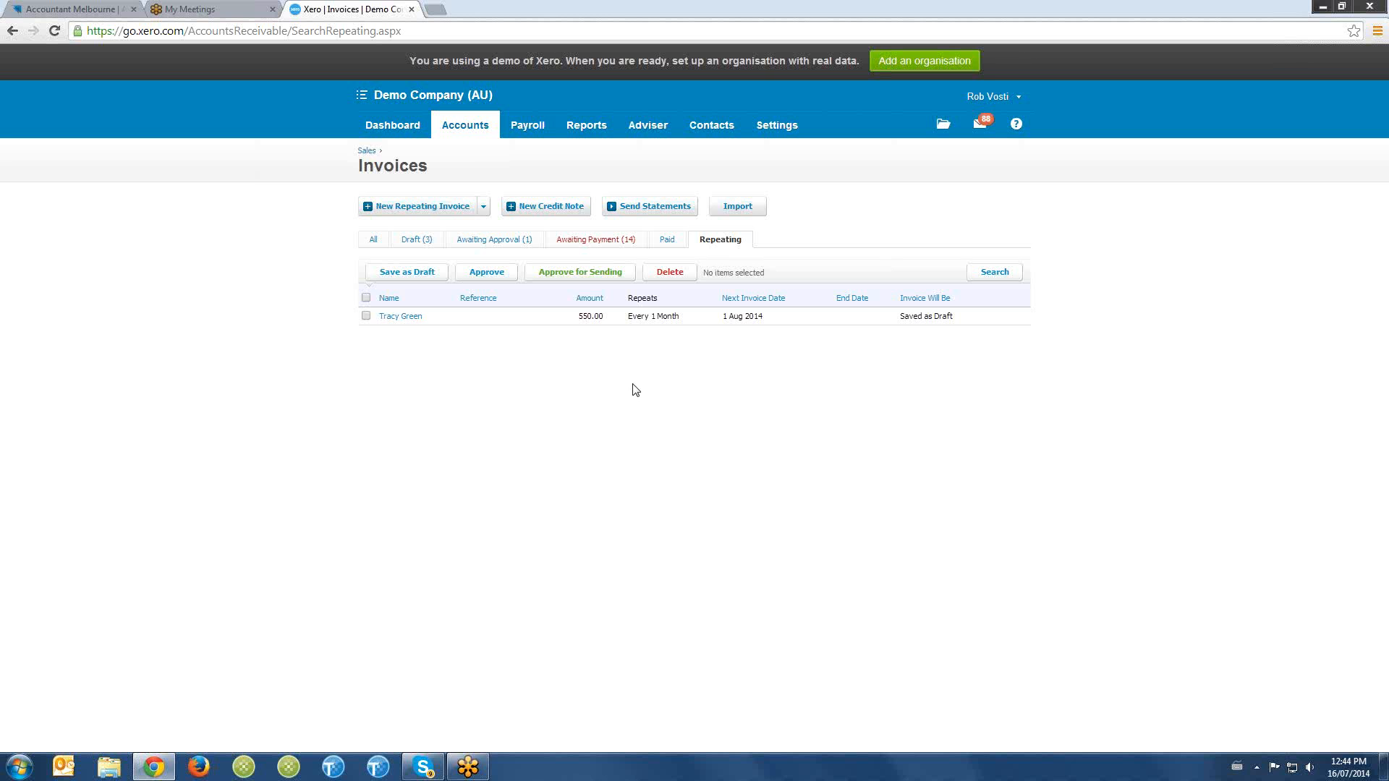
- Start a new bill from the Purchases overview
{"action": "left_click", "coordinate": [477, 129]}
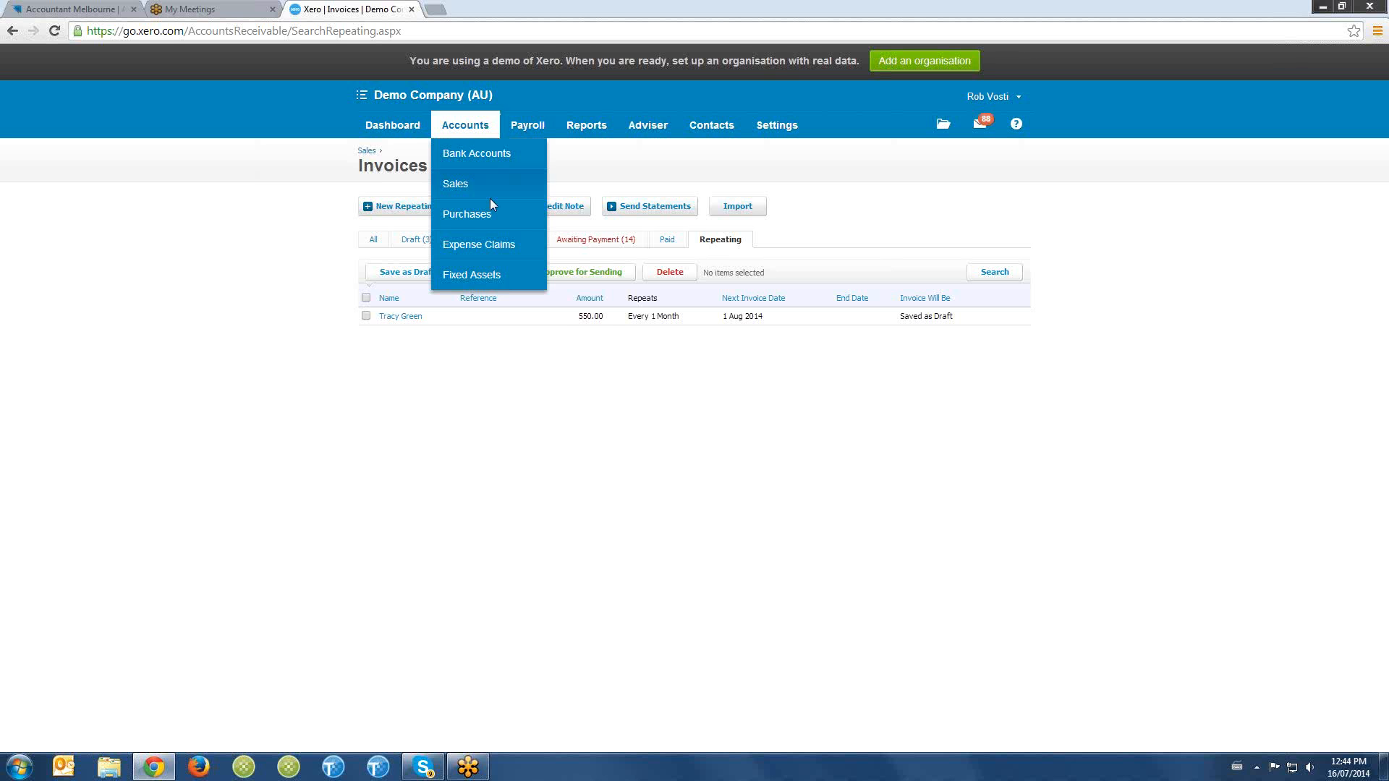
{"action": "left_click", "coordinate": [487, 221]}
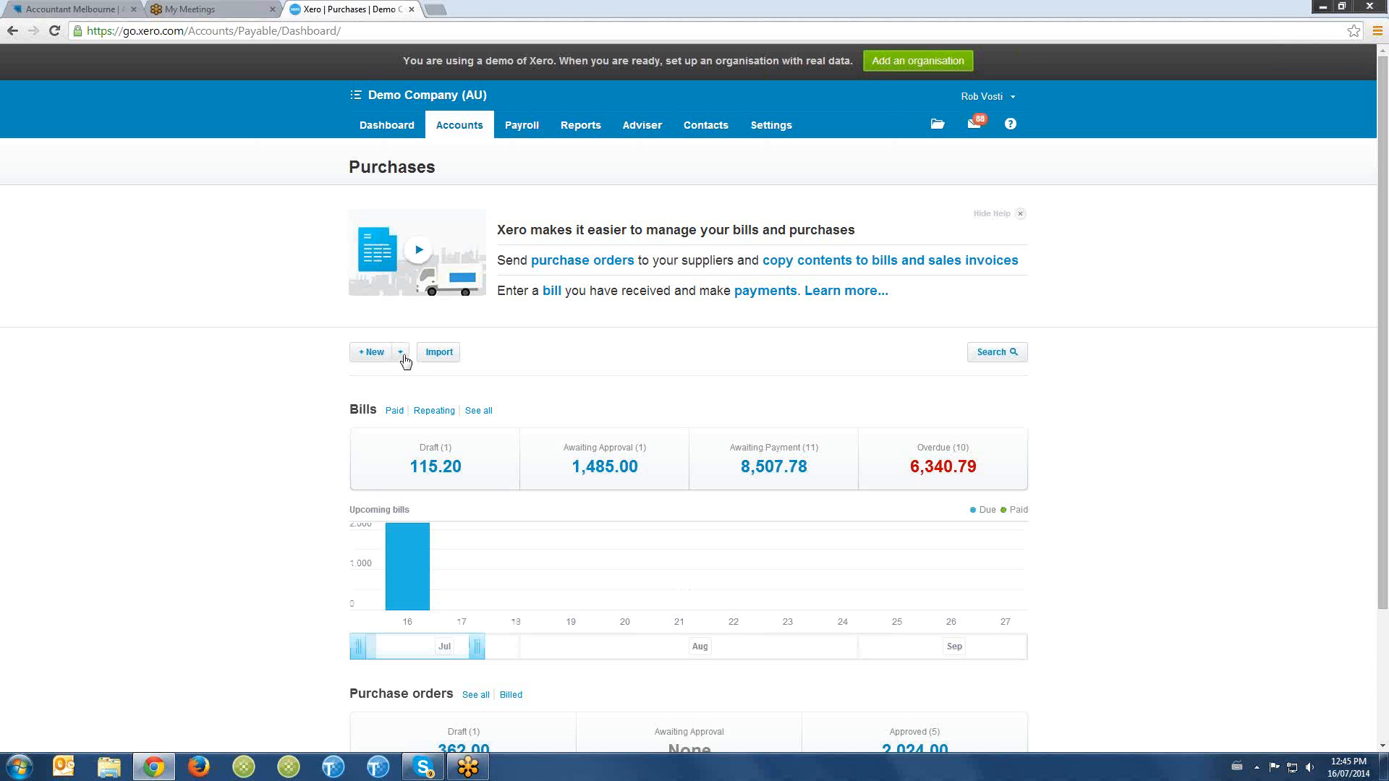
{"action": "left_click", "coordinate": [401, 354]}
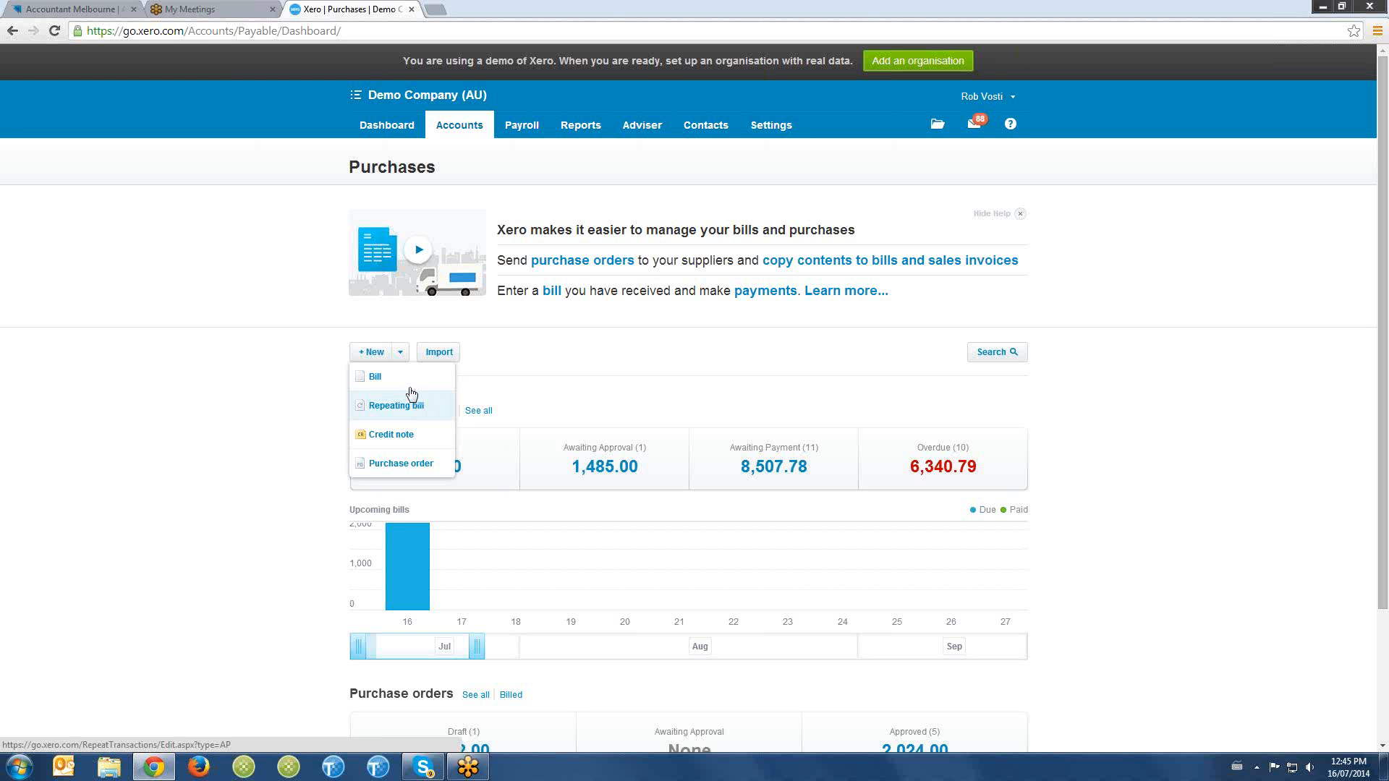
{"action": "left_click", "coordinate": [402, 377]}
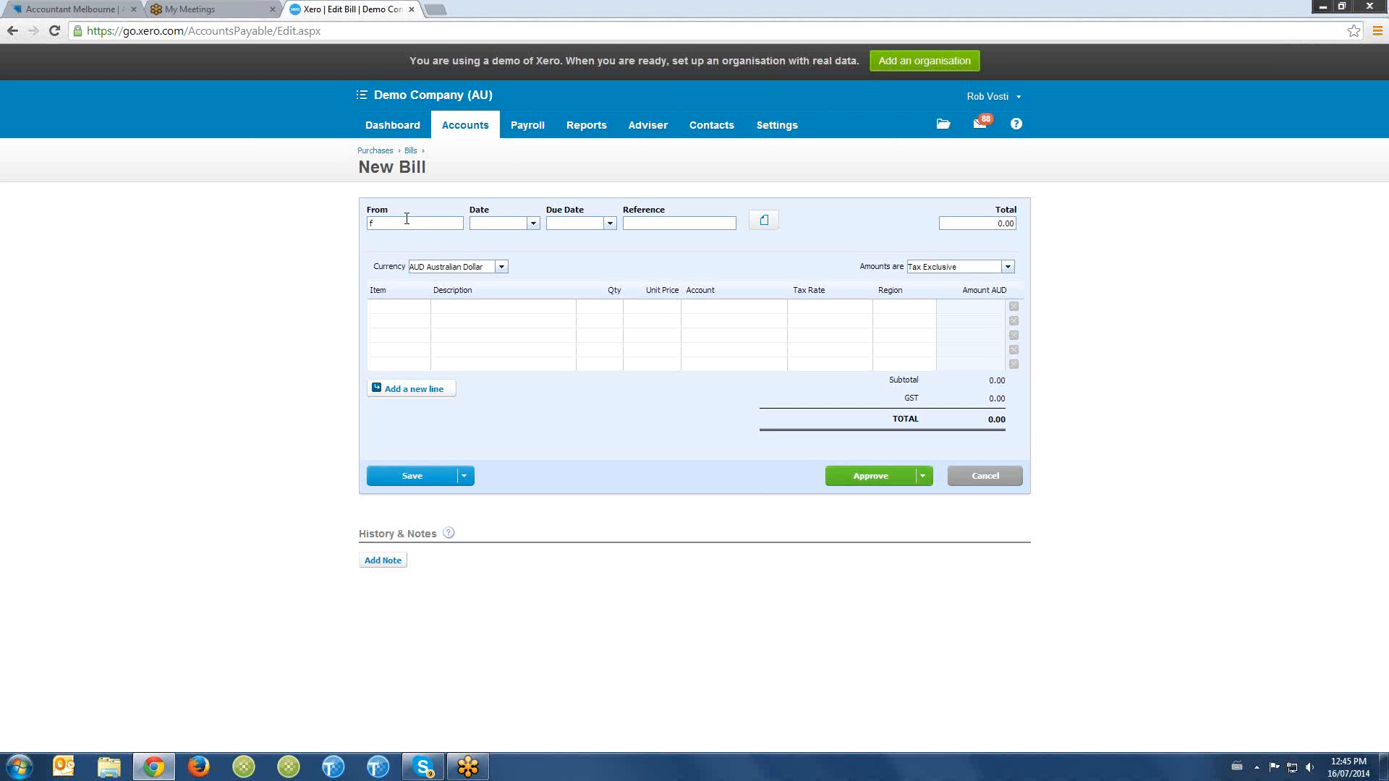
- Fill in the bill's header with supplier test, date 16 Jul 2014, due date 20 Jul 2014 and reference 304456
{"action": "type", "text": "tes"}
{"action": "key", "text": "Tab"}
{"action": "type", "text": "t+4"}
{"action": "key", "text": "Tab"}
{"action": "left_click", "coordinate": [647, 221]}
{"action": "type", "text": "304456"}
{"action": "key", "text": "Tab"}
{"action": "key", "text": "Tab"}
{"action": "key", "text": "Tab"}
{"action": "key", "text": "Tab"}
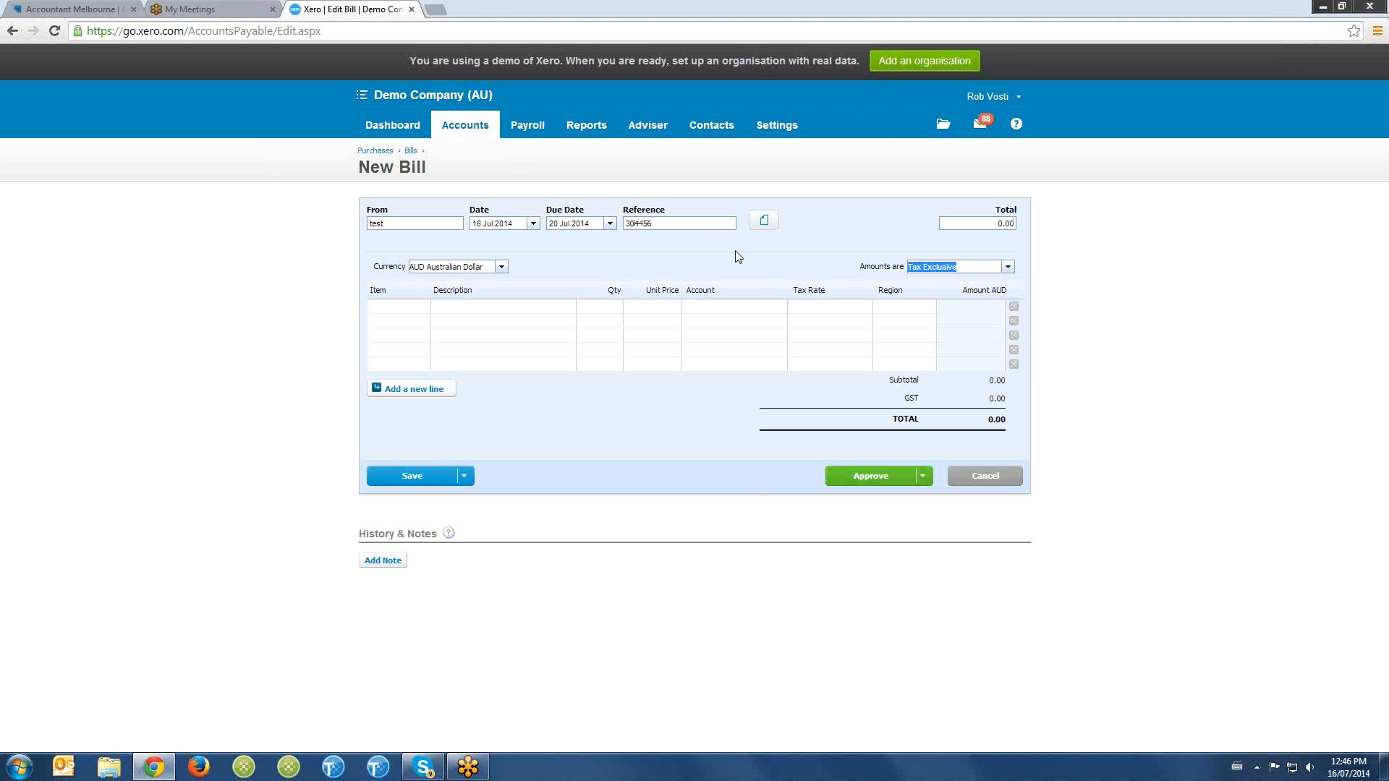
- Enter the first bill line with the description purchases, quantity 1 and unit price 500
{"action": "type", "text": "pur"}
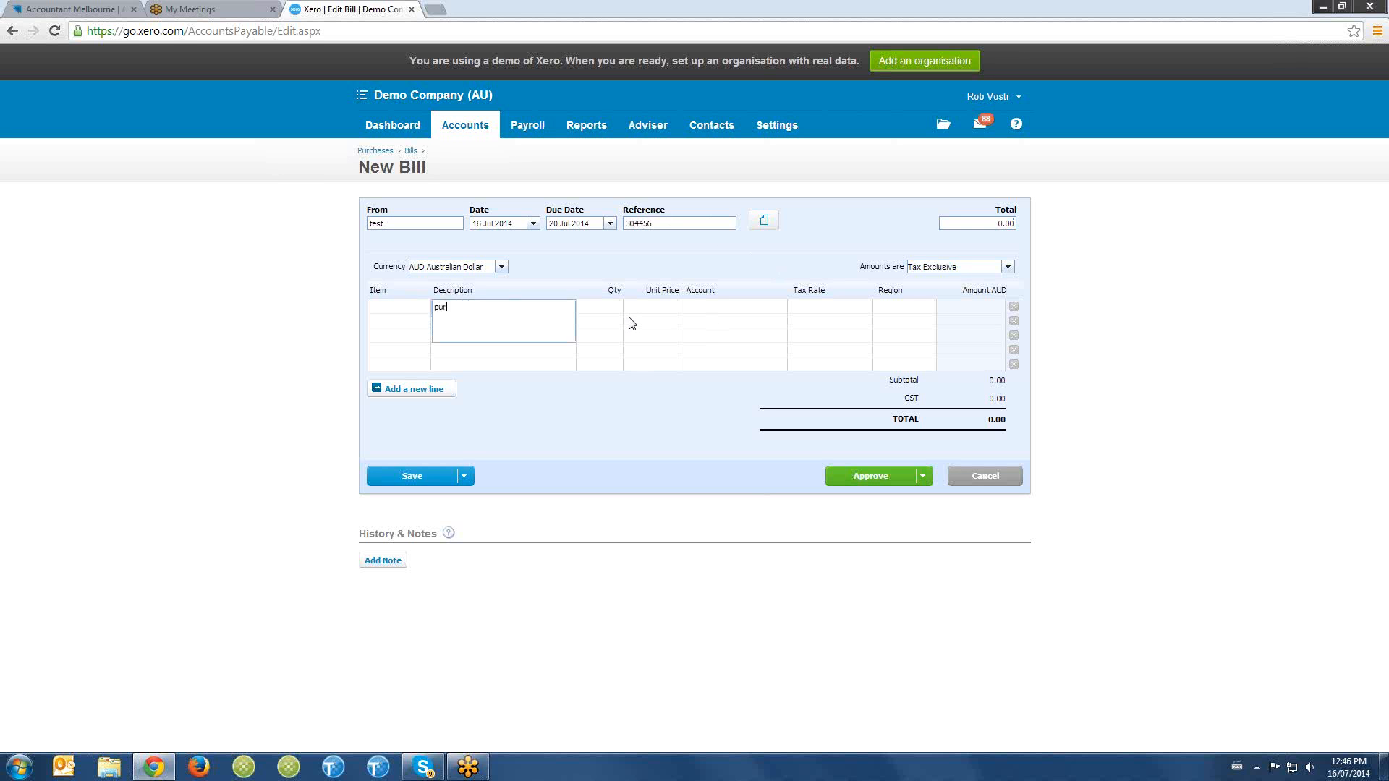
{"action": "type", "text": "chases"}
{"action": "key", "text": "Tab"}
{"action": "key", "text": "Tab"}
{"action": "type", "text": "50"}
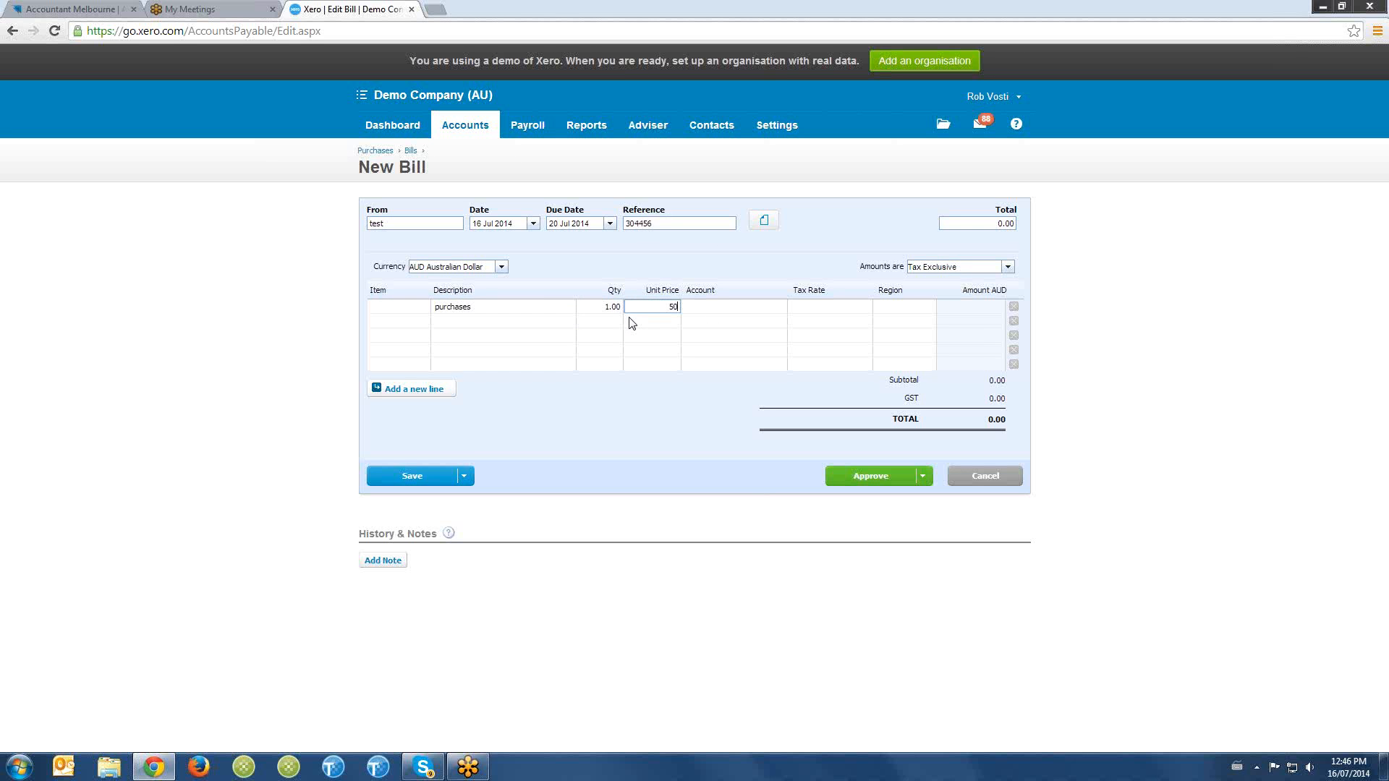
{"action": "type", "text": "0"}
{"action": "key", "text": "Tab"}
- Assign the bill line to the account 300 - Purchases
{"action": "type", "text": "puer"}
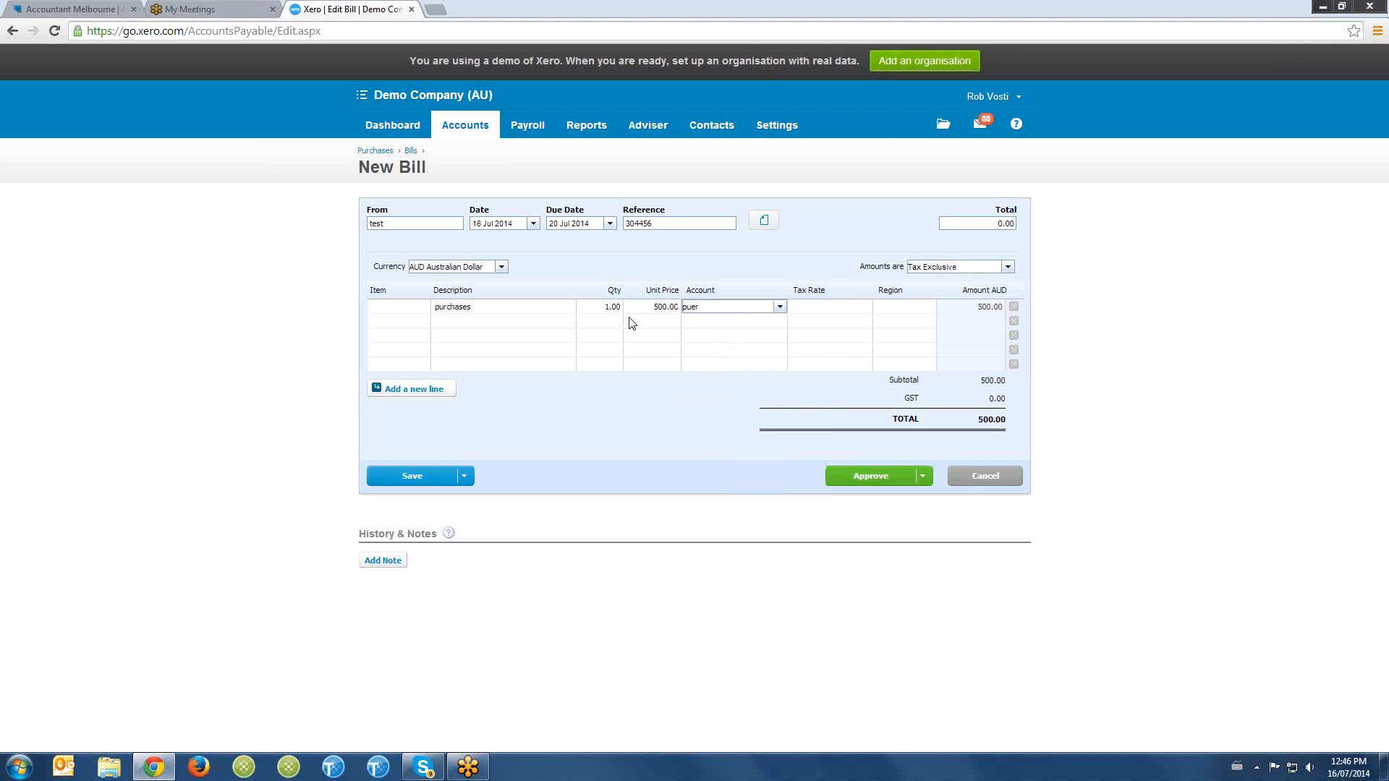
{"action": "left_click", "coordinate": [713, 324]}
{"action": "key", "text": "Tab"}
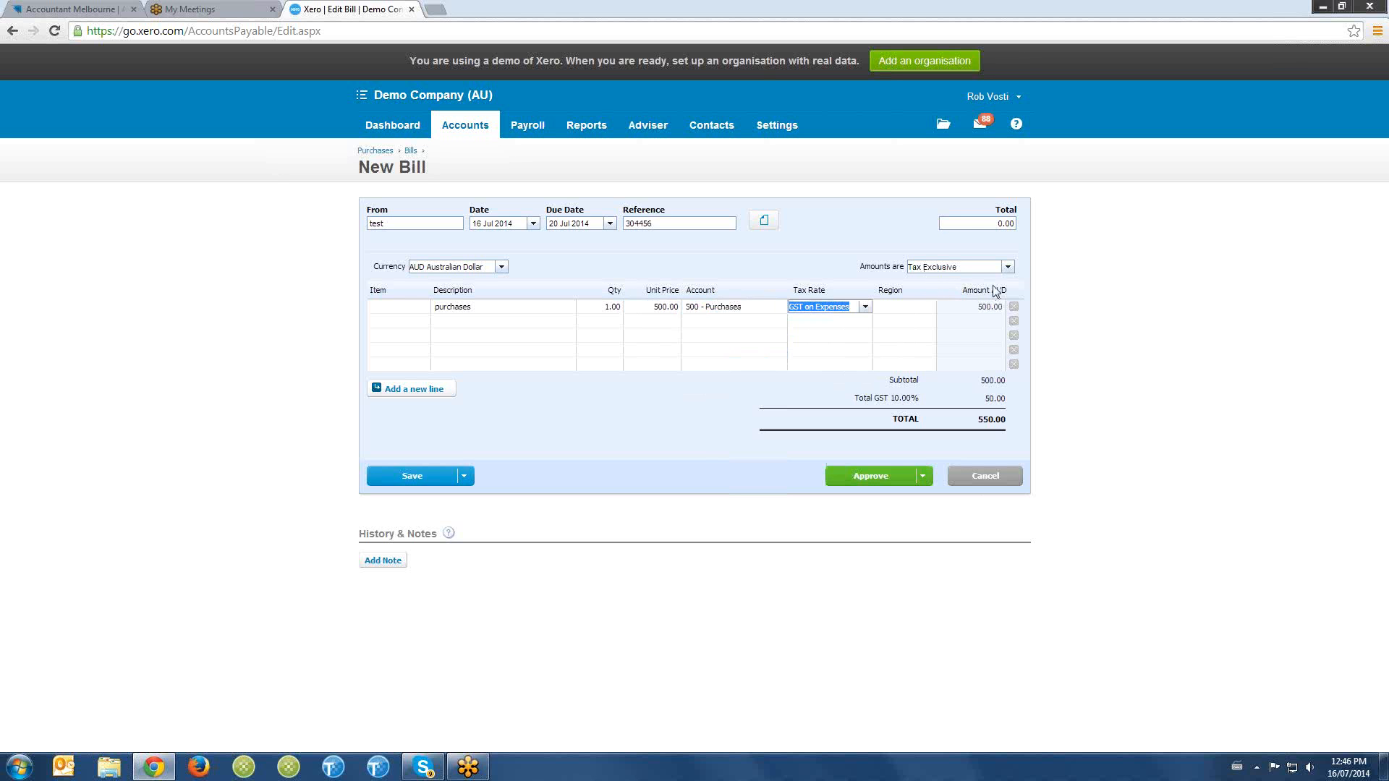
- Make the bill's amounts Tax Inclusive and set the line's unit price to 550
{"action": "left_click", "coordinate": [1007, 267]}
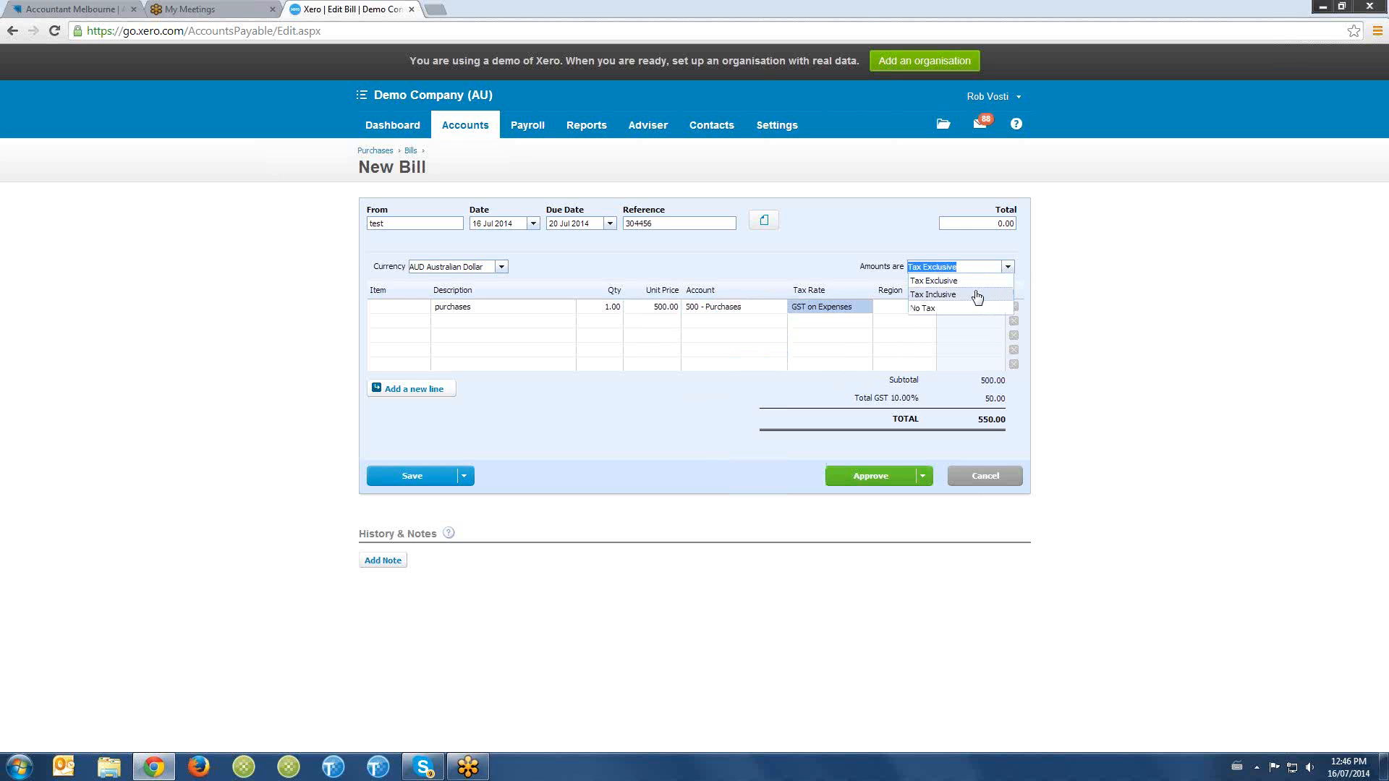
{"action": "left_click", "coordinate": [977, 296]}
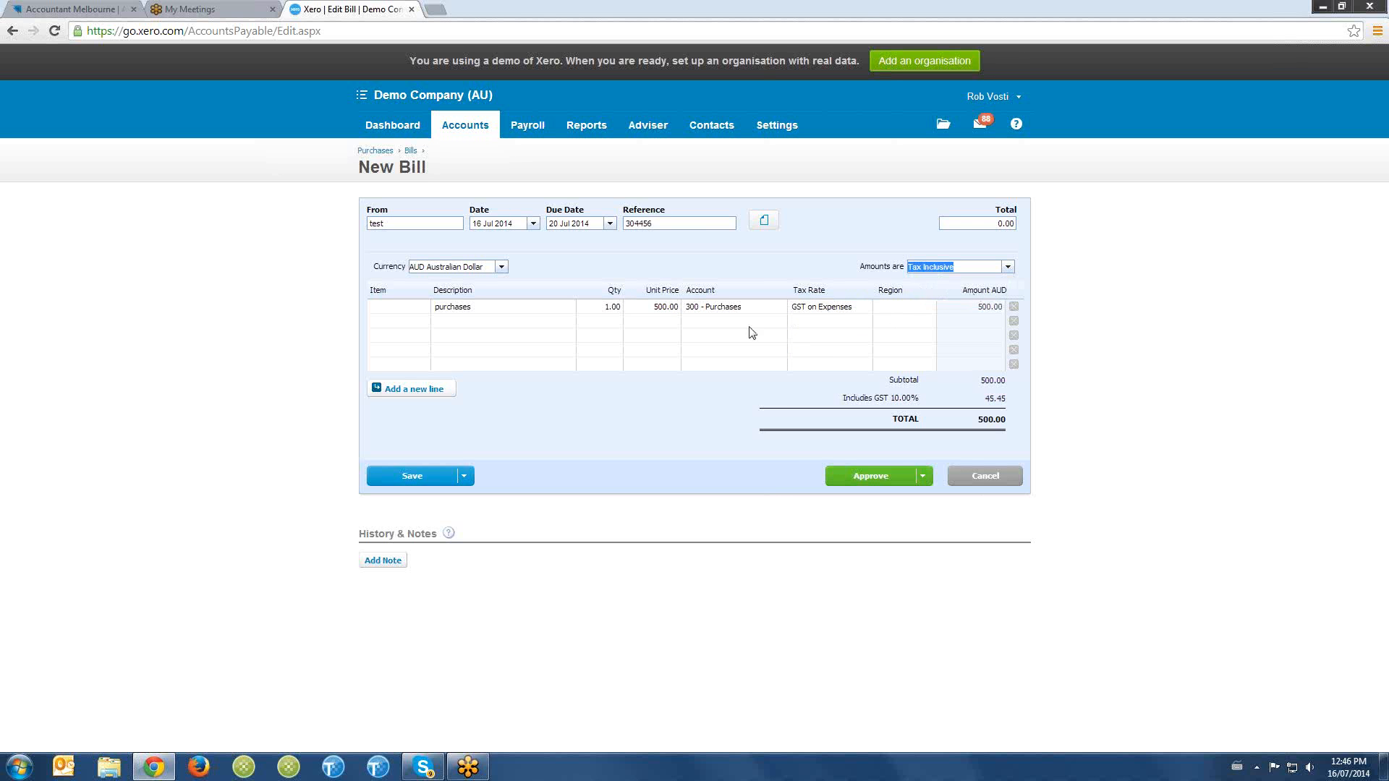
{"action": "left_click", "coordinate": [664, 311]}
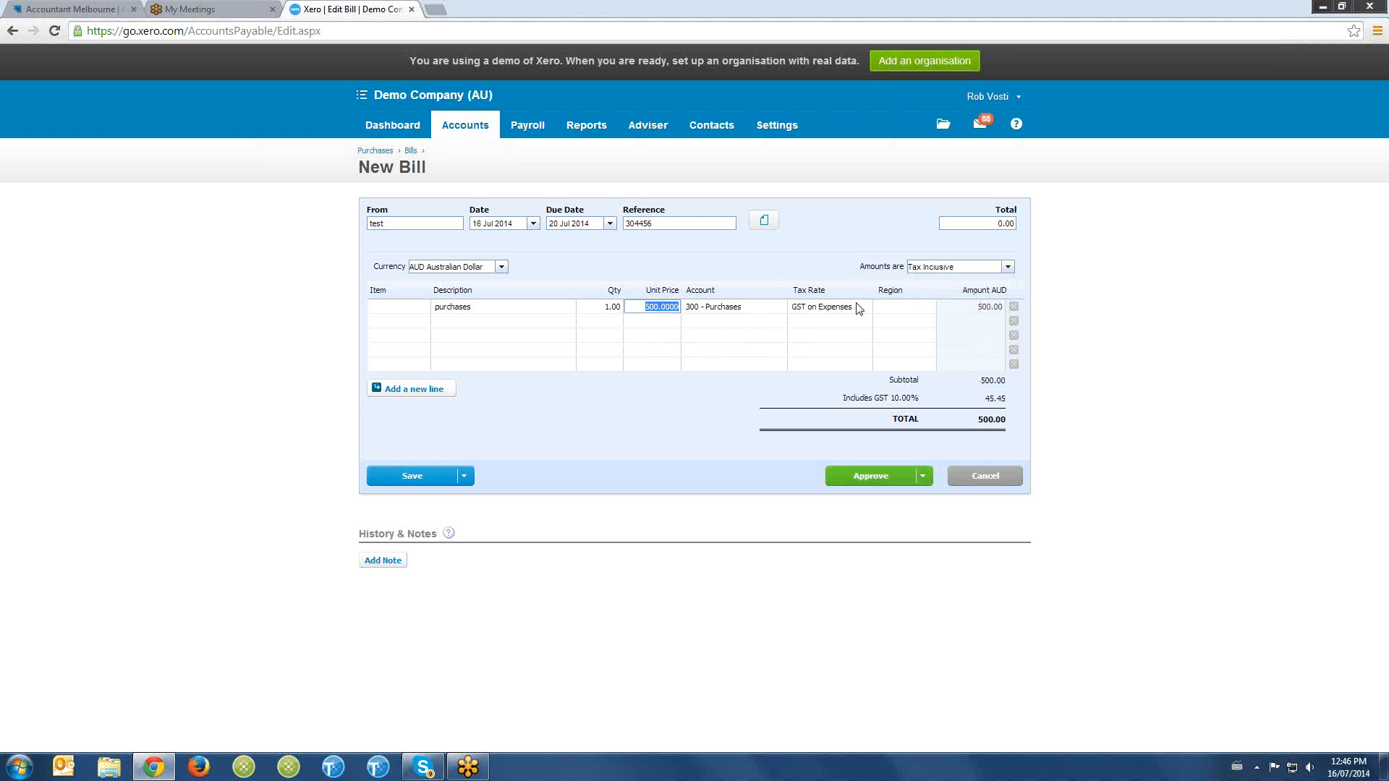
{"action": "left_click_drag", "start_coordinate": [909, 267], "coordinate": [942, 273]}
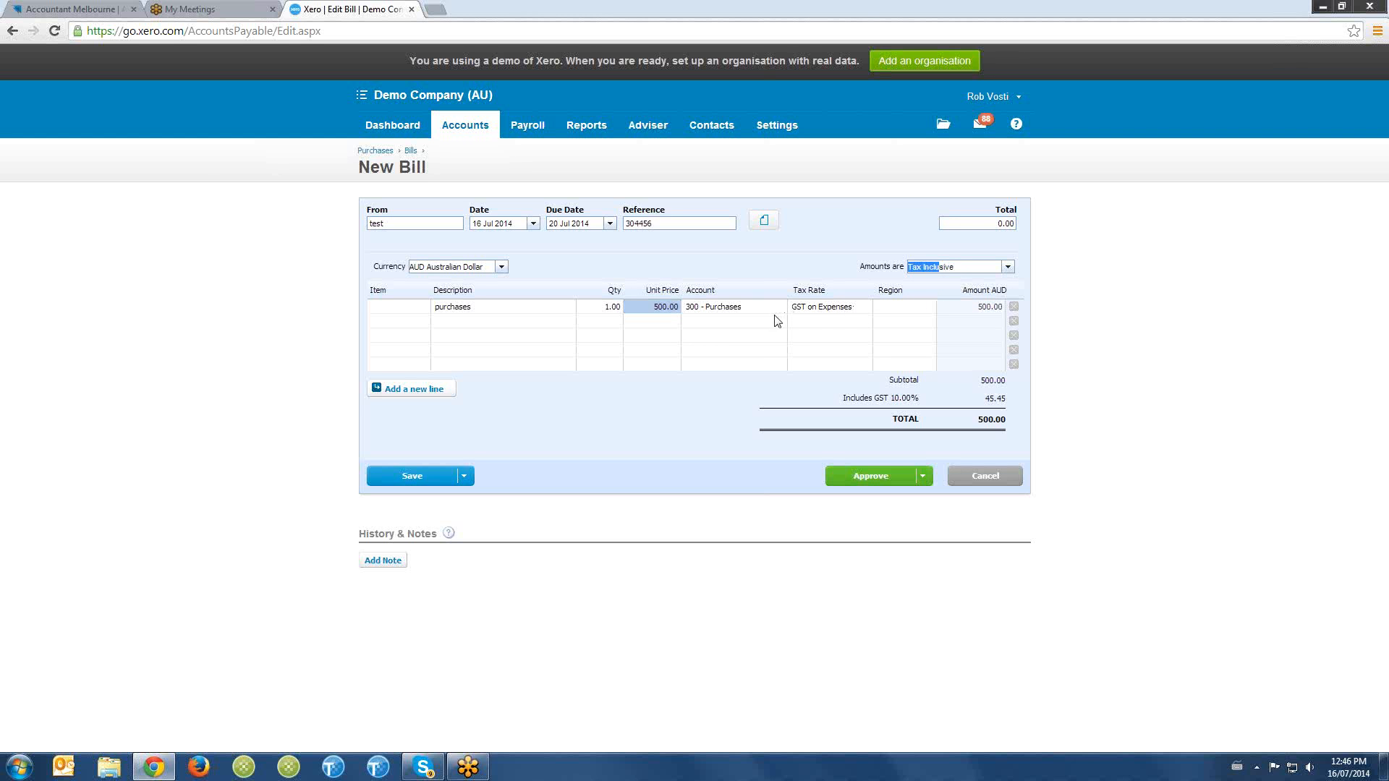
{"action": "left_click", "coordinate": [668, 311]}
{"action": "type", "text": "550"}
{"action": "key", "text": "Tab"}
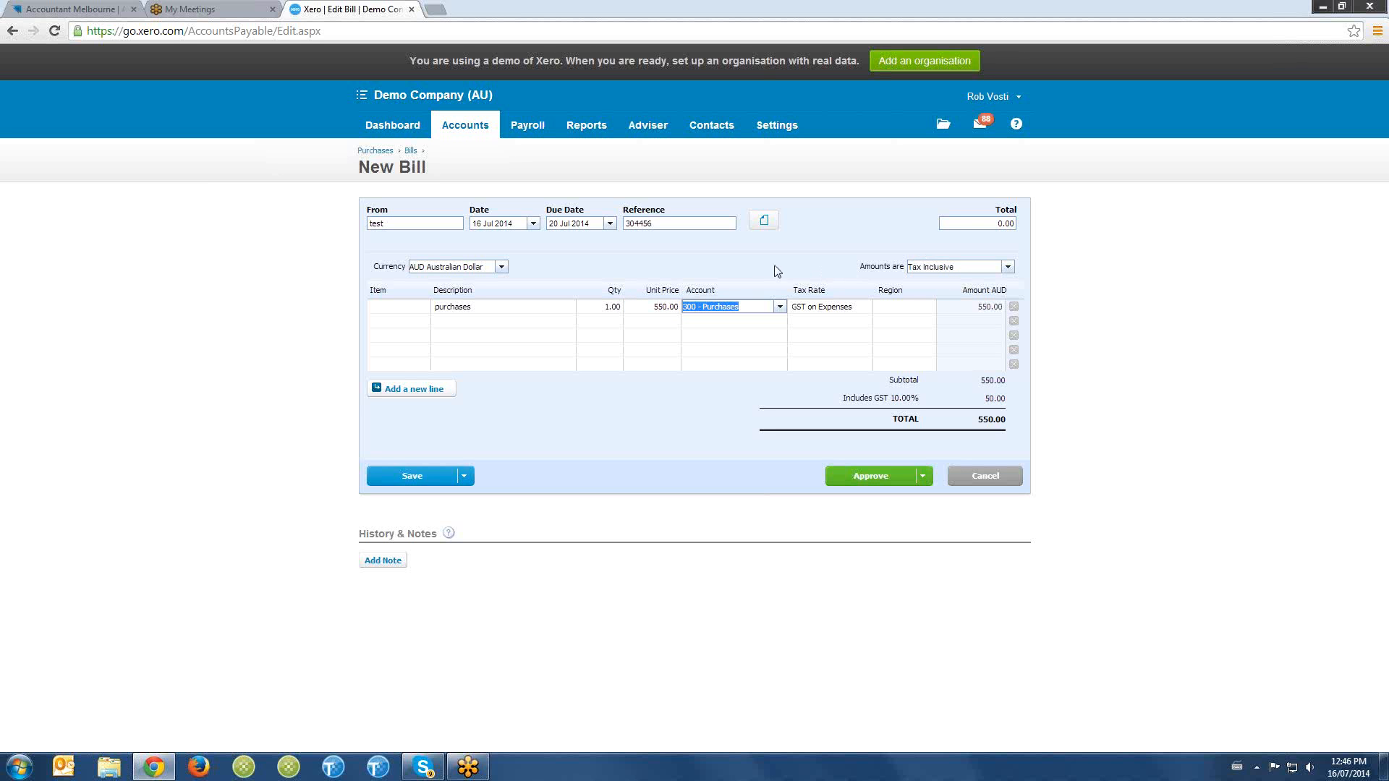
- Look at the options for attaching related files to the bill and check its reference
{"action": "left_click", "coordinate": [731, 278]}
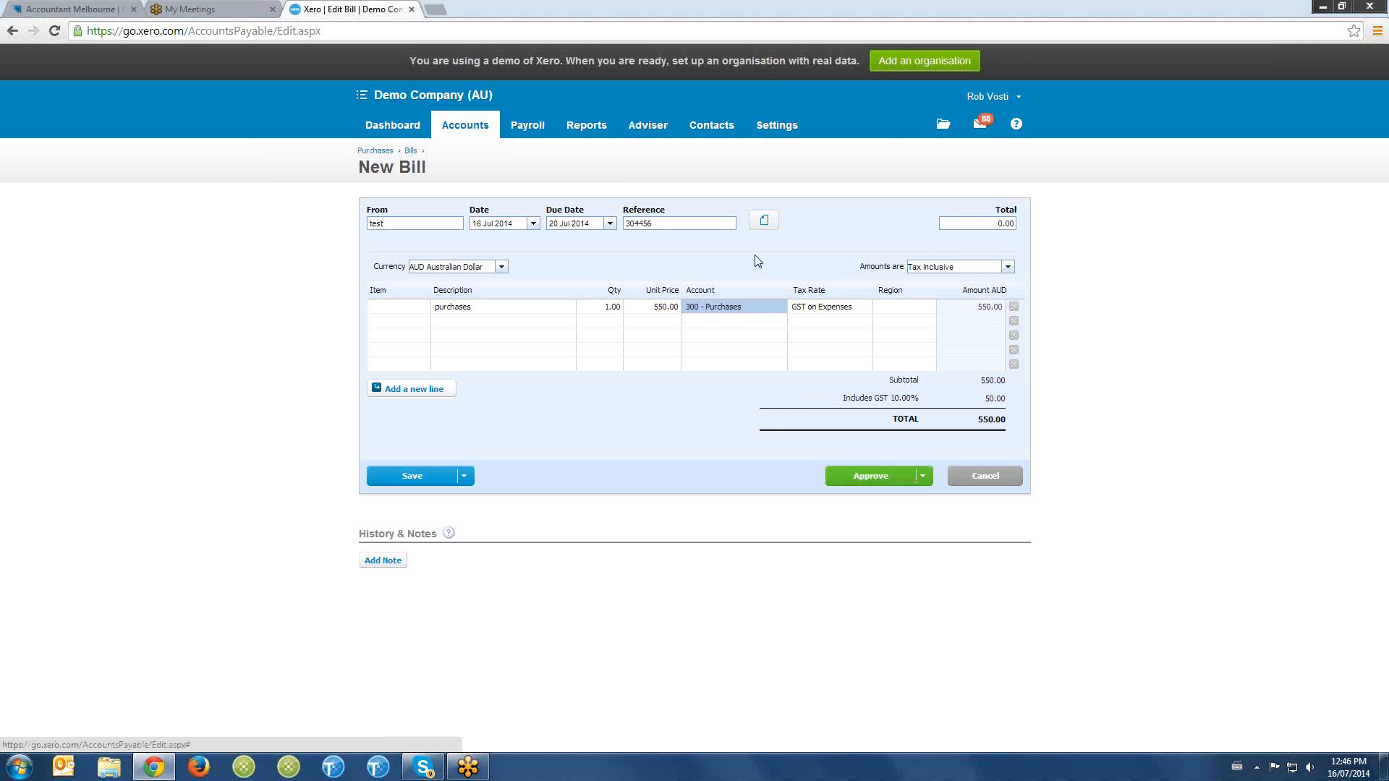
{"action": "left_click", "coordinate": [765, 229]}
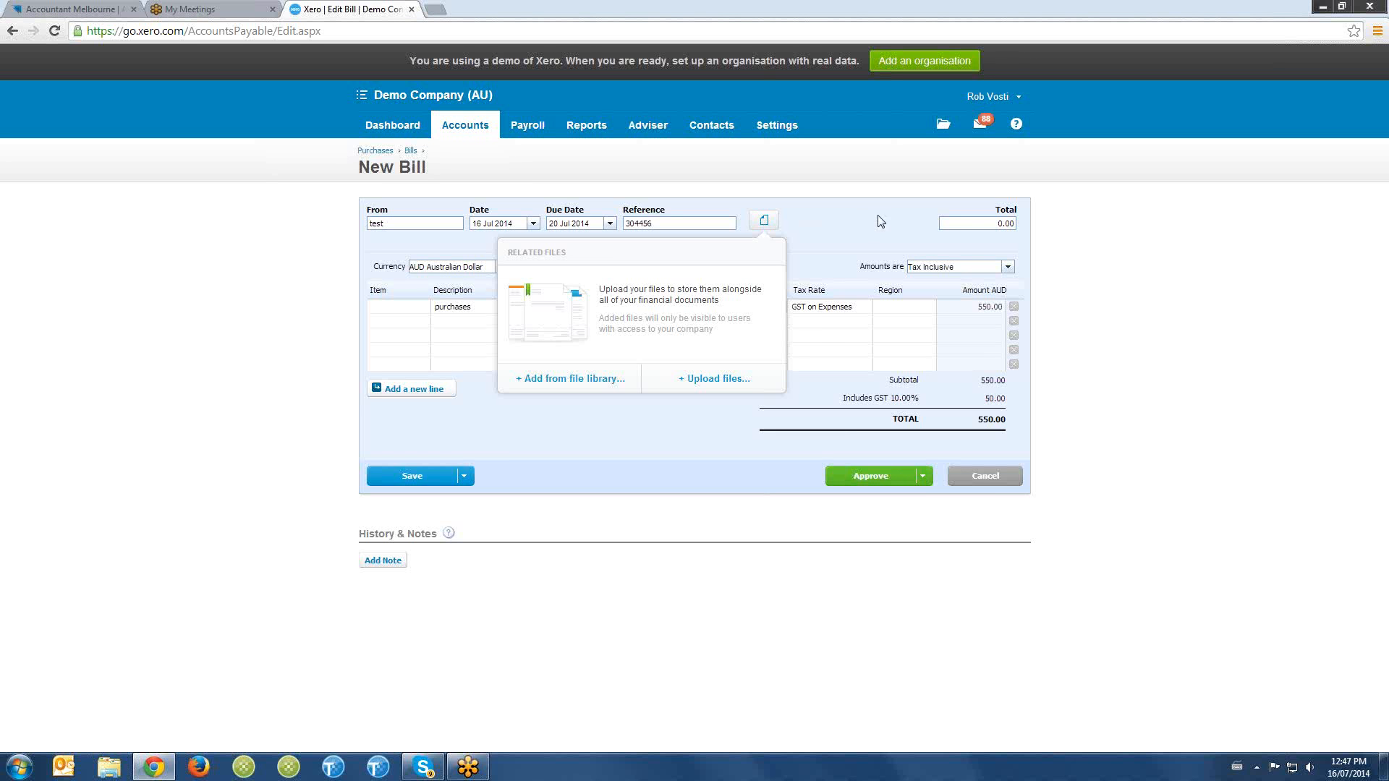
{"action": "left_click", "coordinate": [763, 230]}
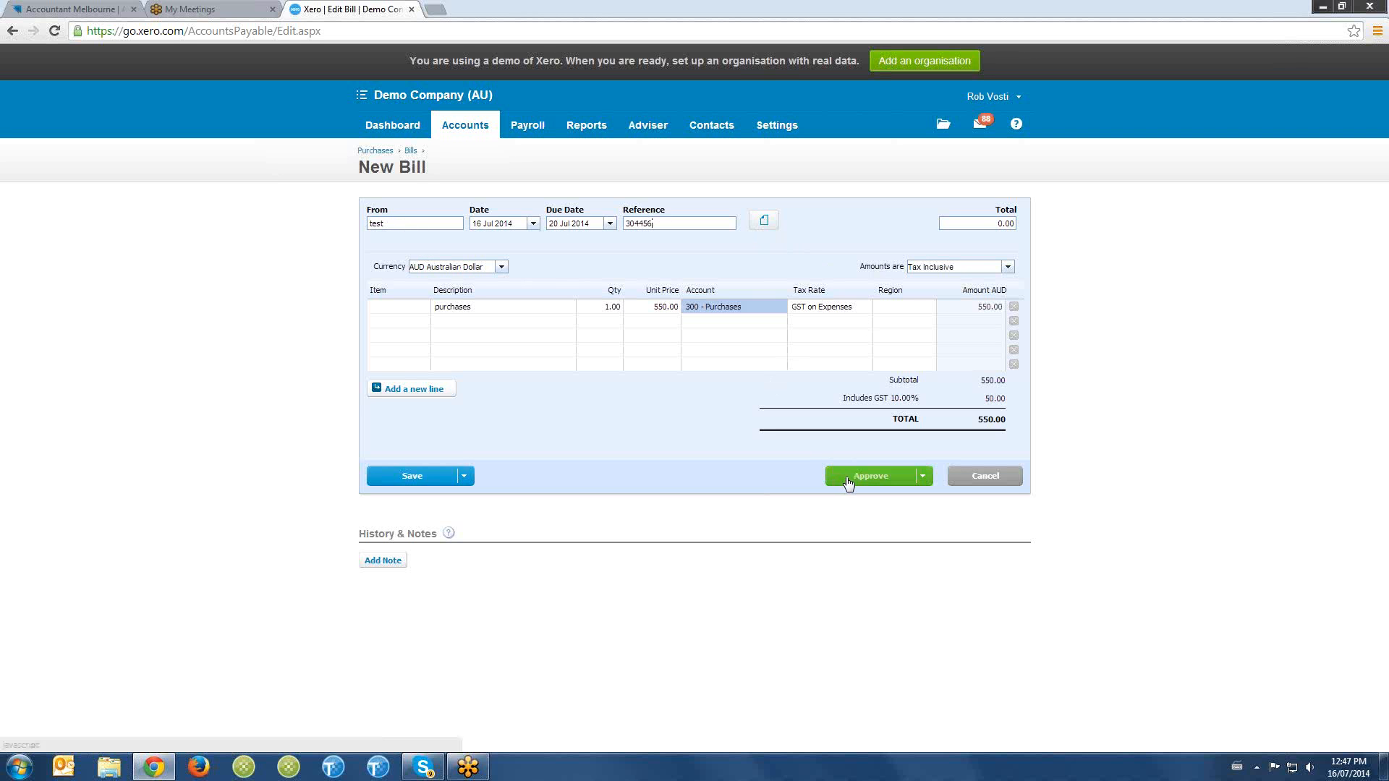
{"action": "left_click_drag", "start_coordinate": [665, 223], "coordinate": [612, 226]}
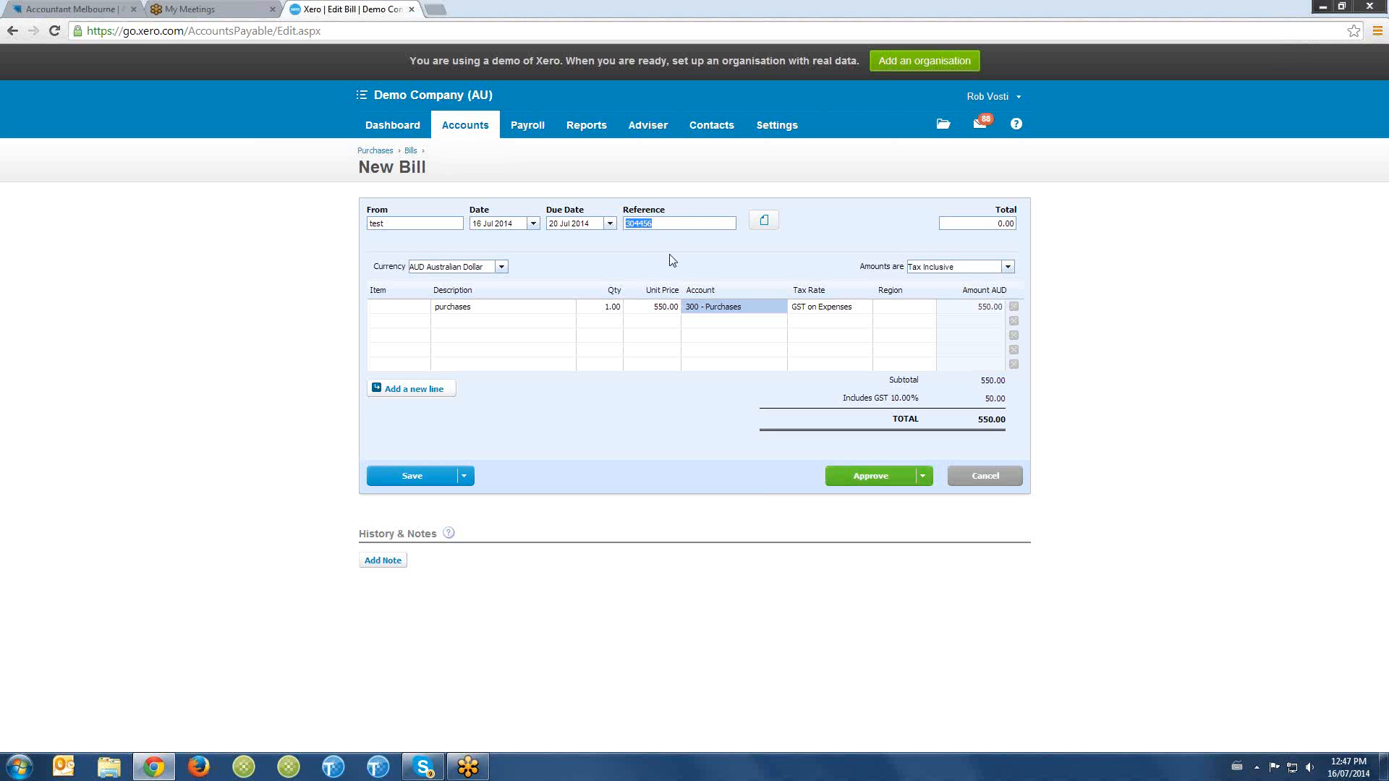
- Approve the bill and return to the Purchases overview to check the bill totals
{"action": "left_click", "coordinate": [864, 473]}
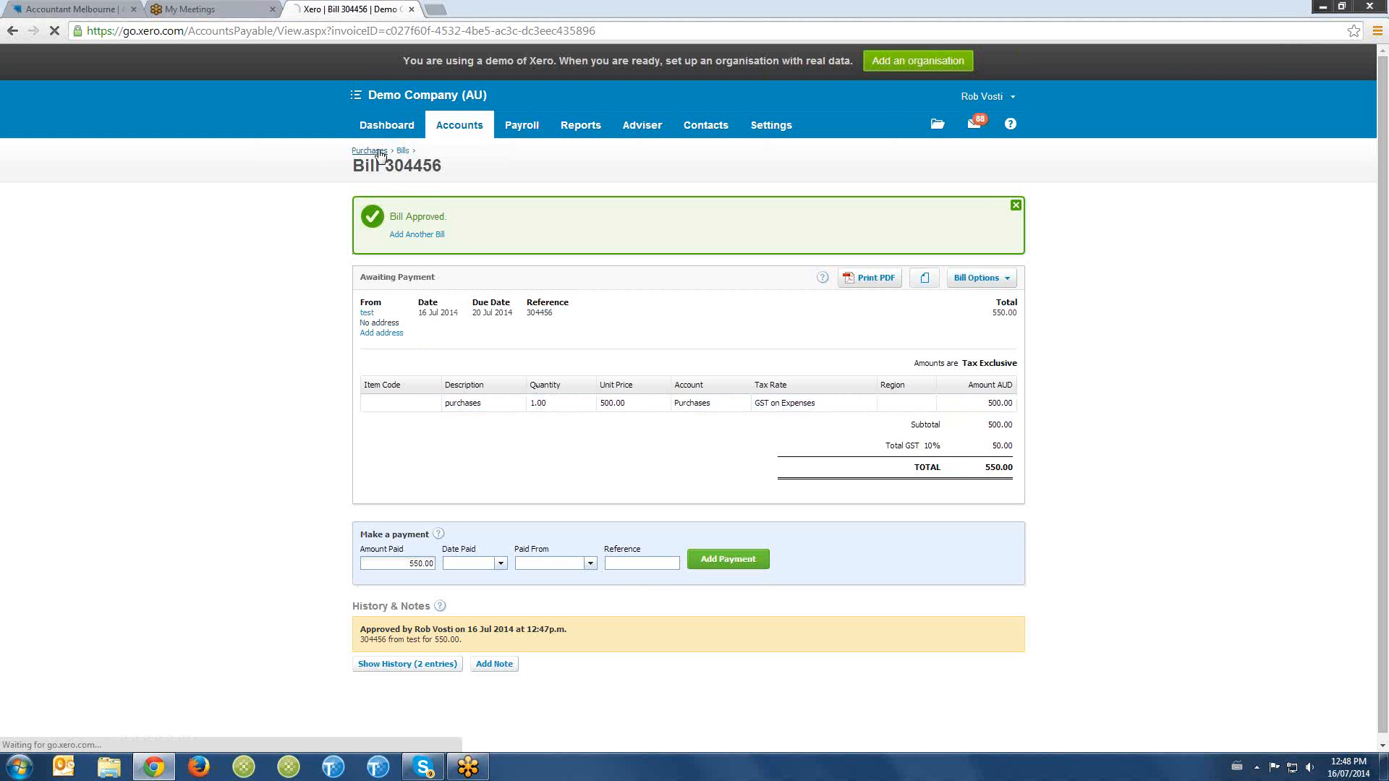
{"action": "left_click", "coordinate": [371, 151]}
{"action": "scroll", "coordinate": [555, 389], "scroll_direction": "down", "scroll_amount": 1}
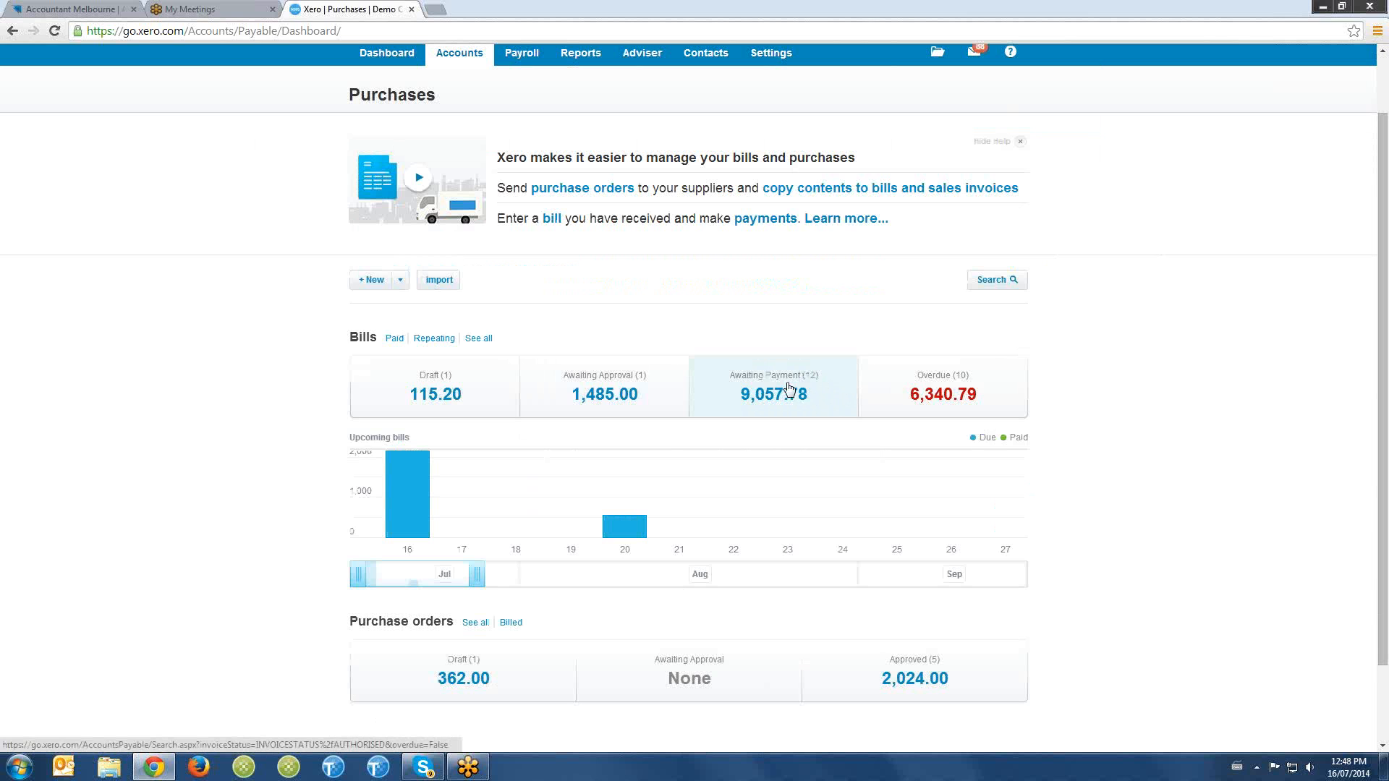
- List the bills awaiting payment sorted by earliest due date, and return to the Purchases overview by way of the dashboard
{"action": "left_click", "coordinate": [768, 418]}
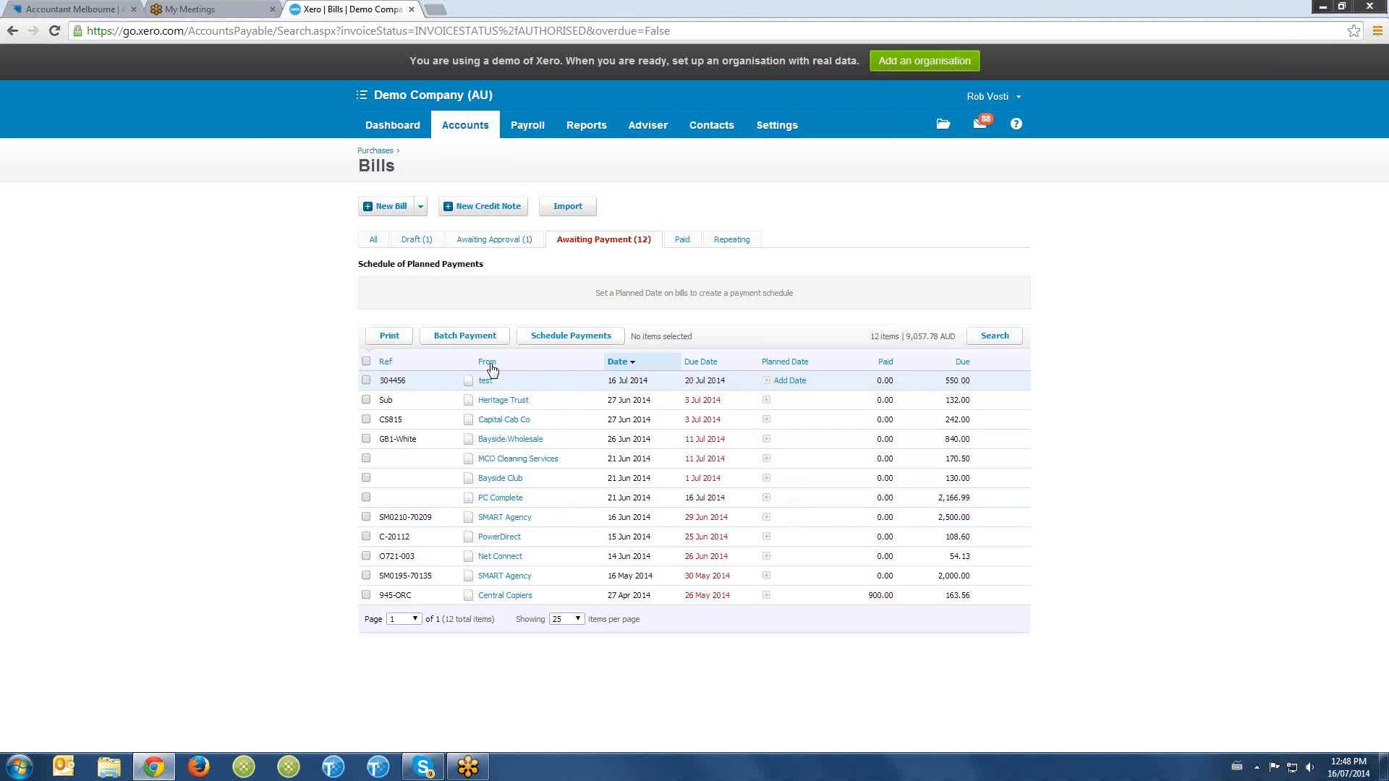
{"action": "left_click", "coordinate": [703, 363]}
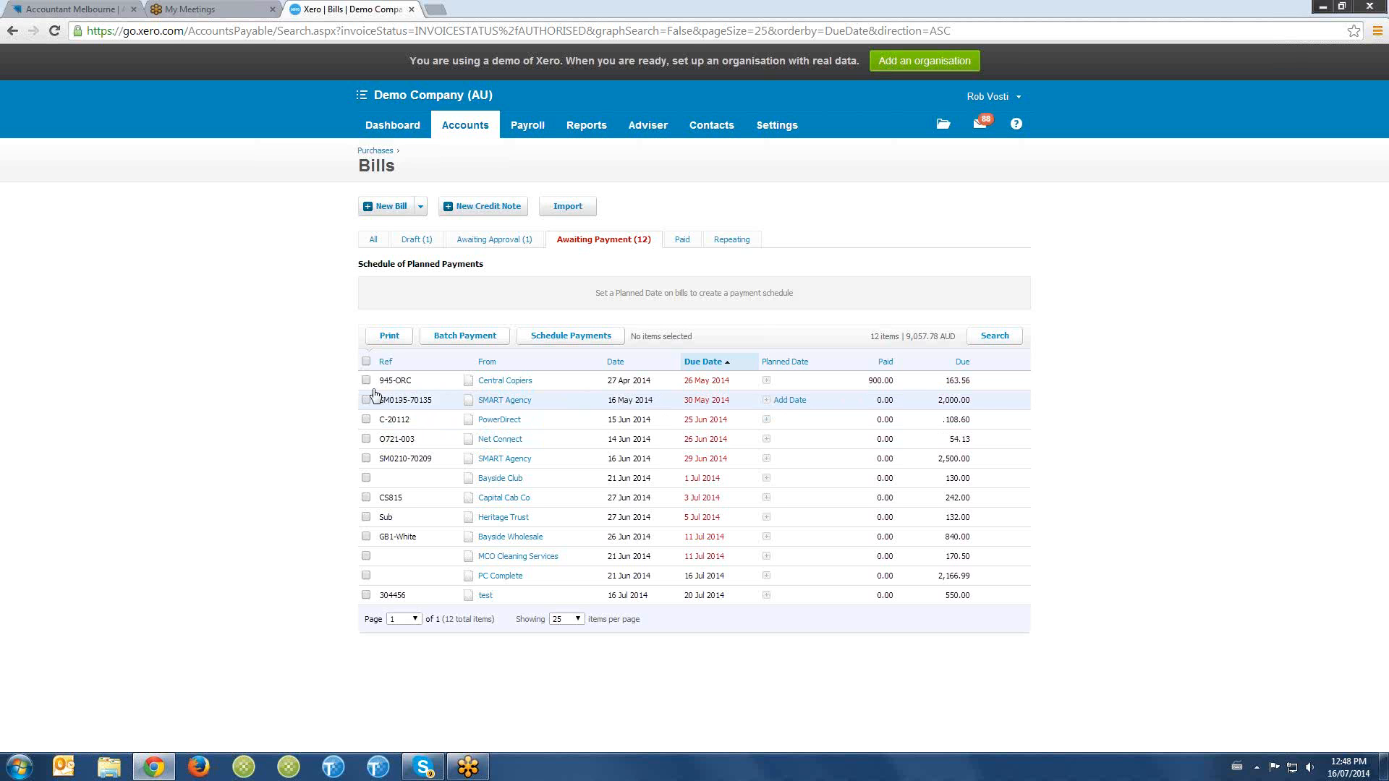
{"action": "left_click", "coordinate": [416, 128]}
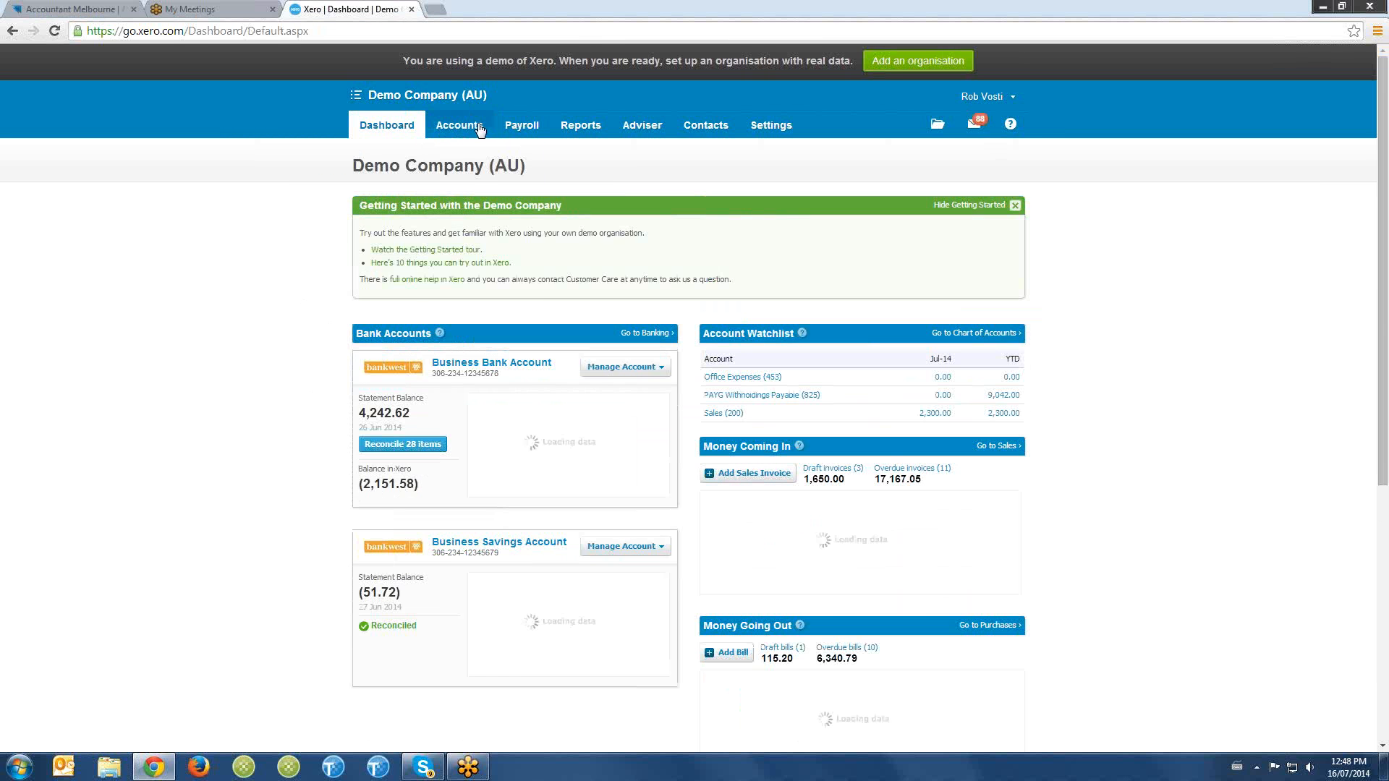
{"action": "mouse_move", "coordinate": [459, 127]}
{"action": "left_click", "coordinate": [486, 226]}
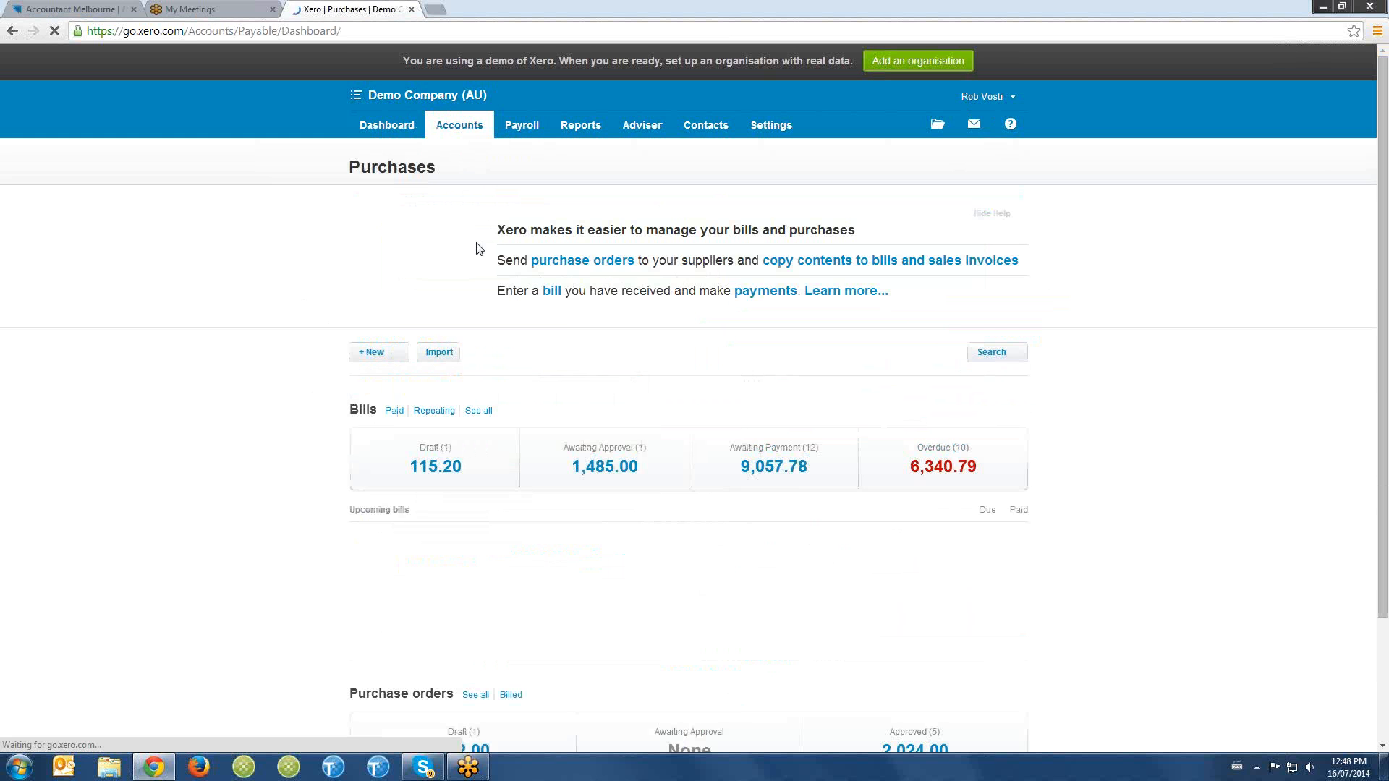
- Start a batch payment for the five bills awaiting payment with the earliest due dates, from 945-ORC through SM0210-70209
{"action": "left_click", "coordinate": [806, 462]}
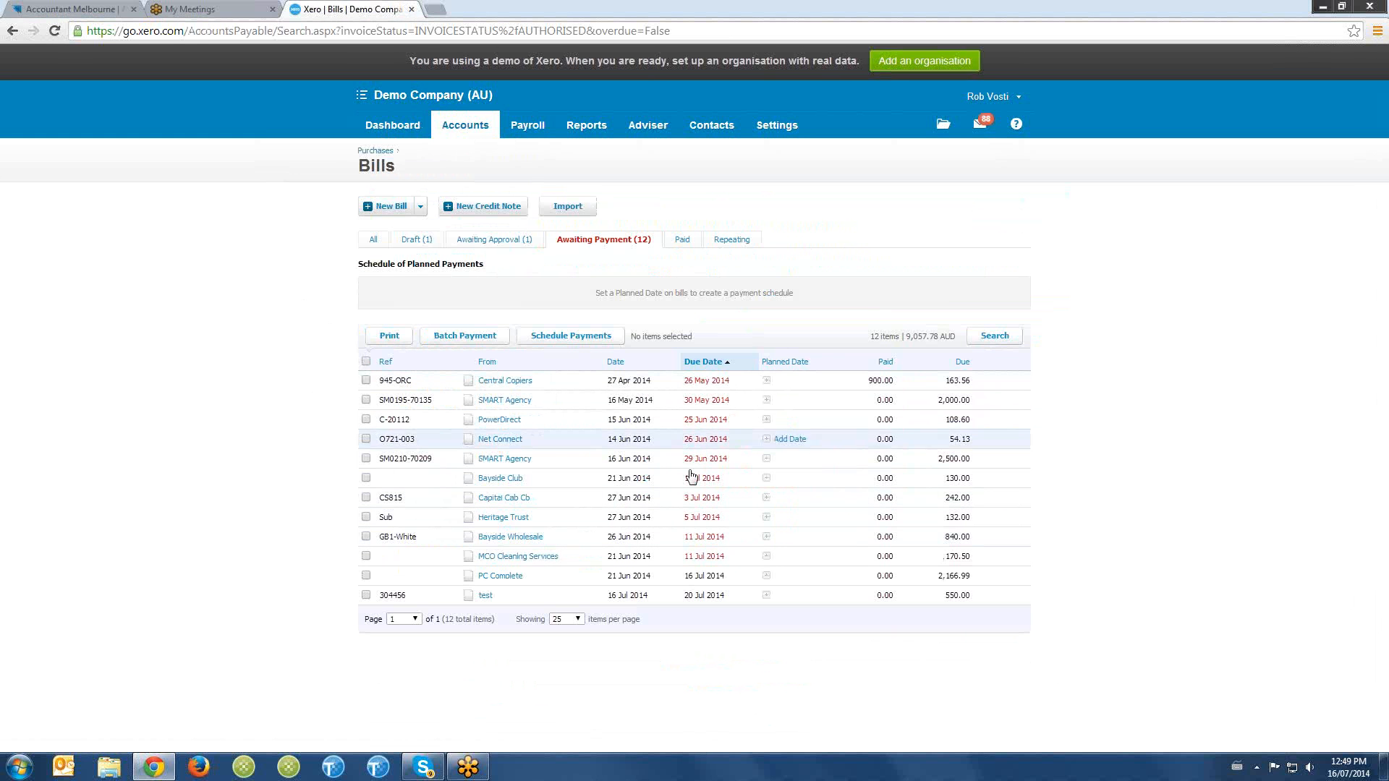
{"action": "left_click", "coordinate": [367, 458]}
{"action": "left_click", "coordinate": [366, 439]}
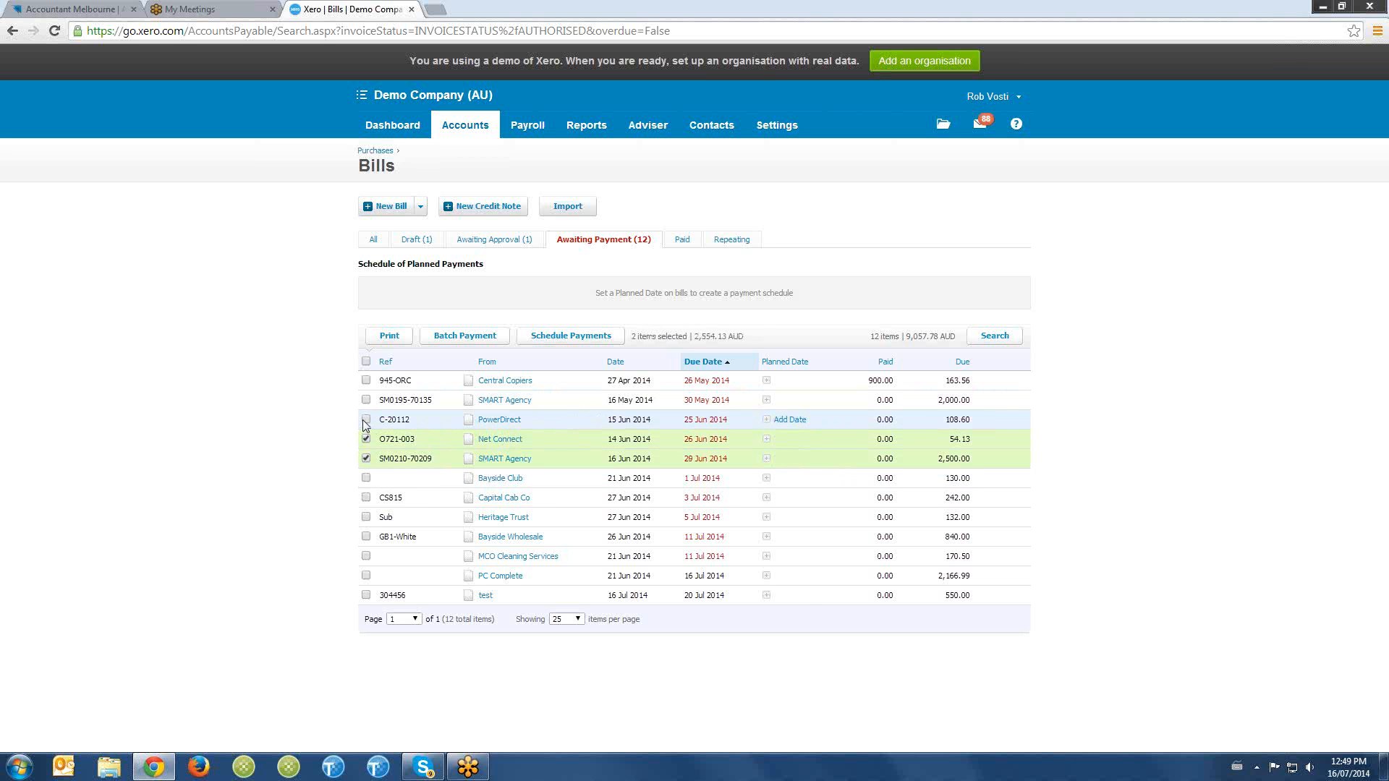
{"action": "left_click", "coordinate": [366, 420]}
{"action": "left_click", "coordinate": [366, 400]}
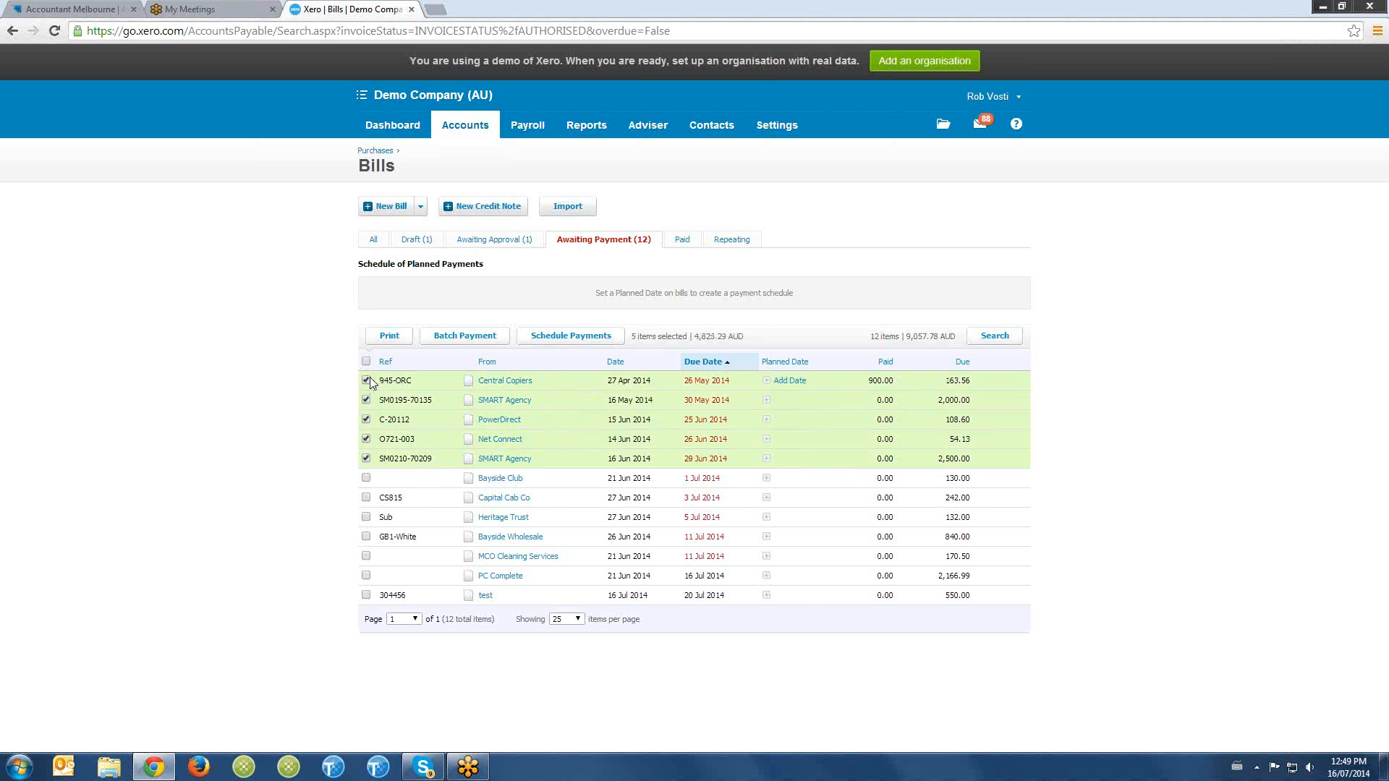
{"action": "left_click", "coordinate": [465, 337]}
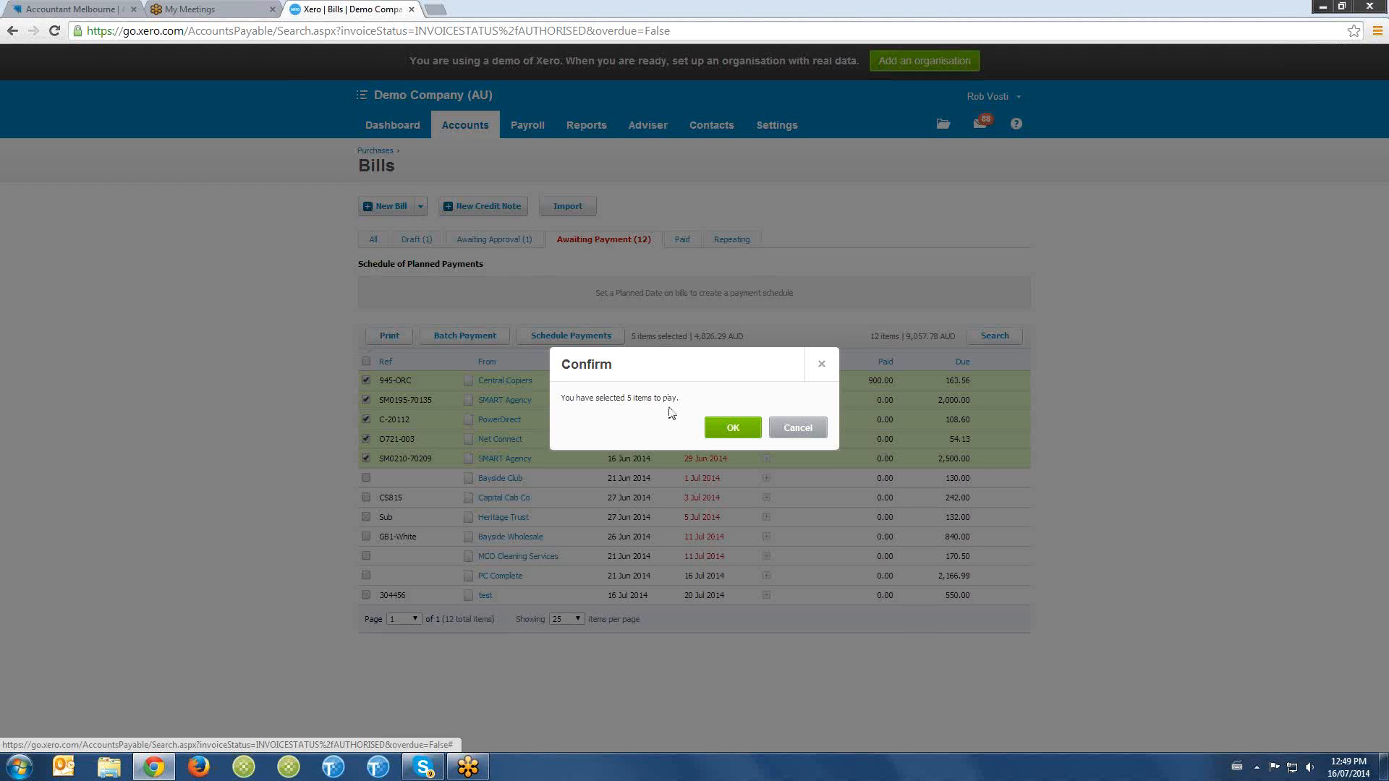
{"action": "left_click", "coordinate": [719, 429]}
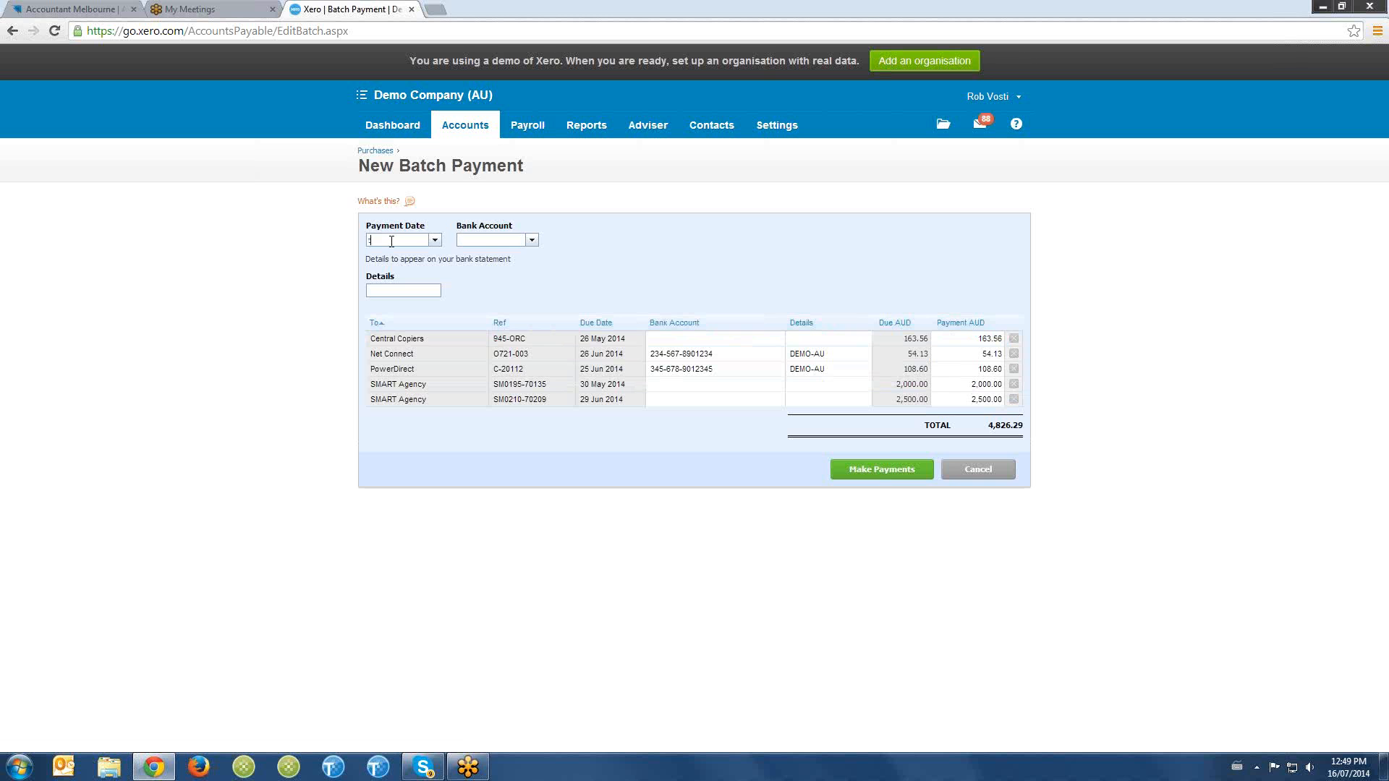
- Set the batch payment's date to 16 Jul 2014, its bank account to 090 - Business Bank Account and its details to payables
{"action": "key", "text": "Tab"}
{"action": "left_click", "coordinate": [532, 241]}
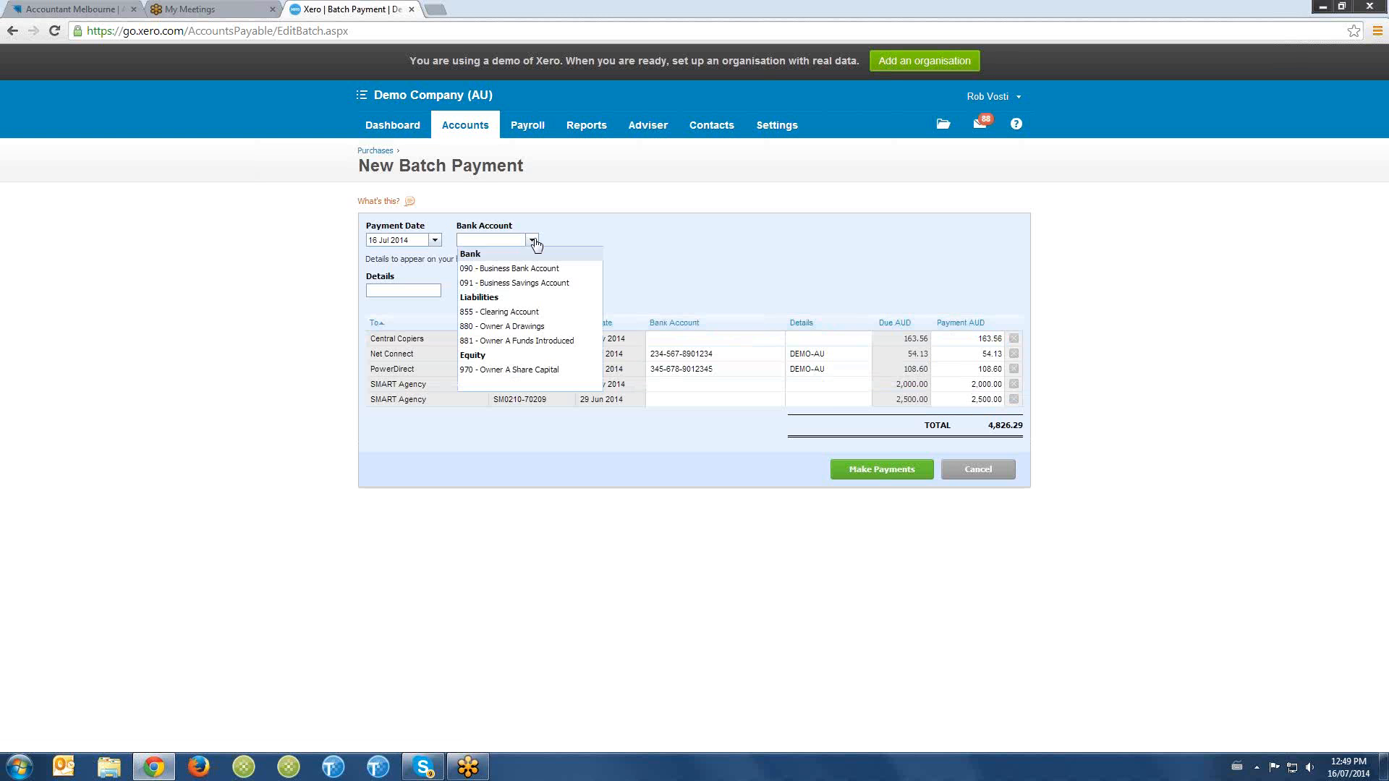
{"action": "left_click", "coordinate": [532, 269]}
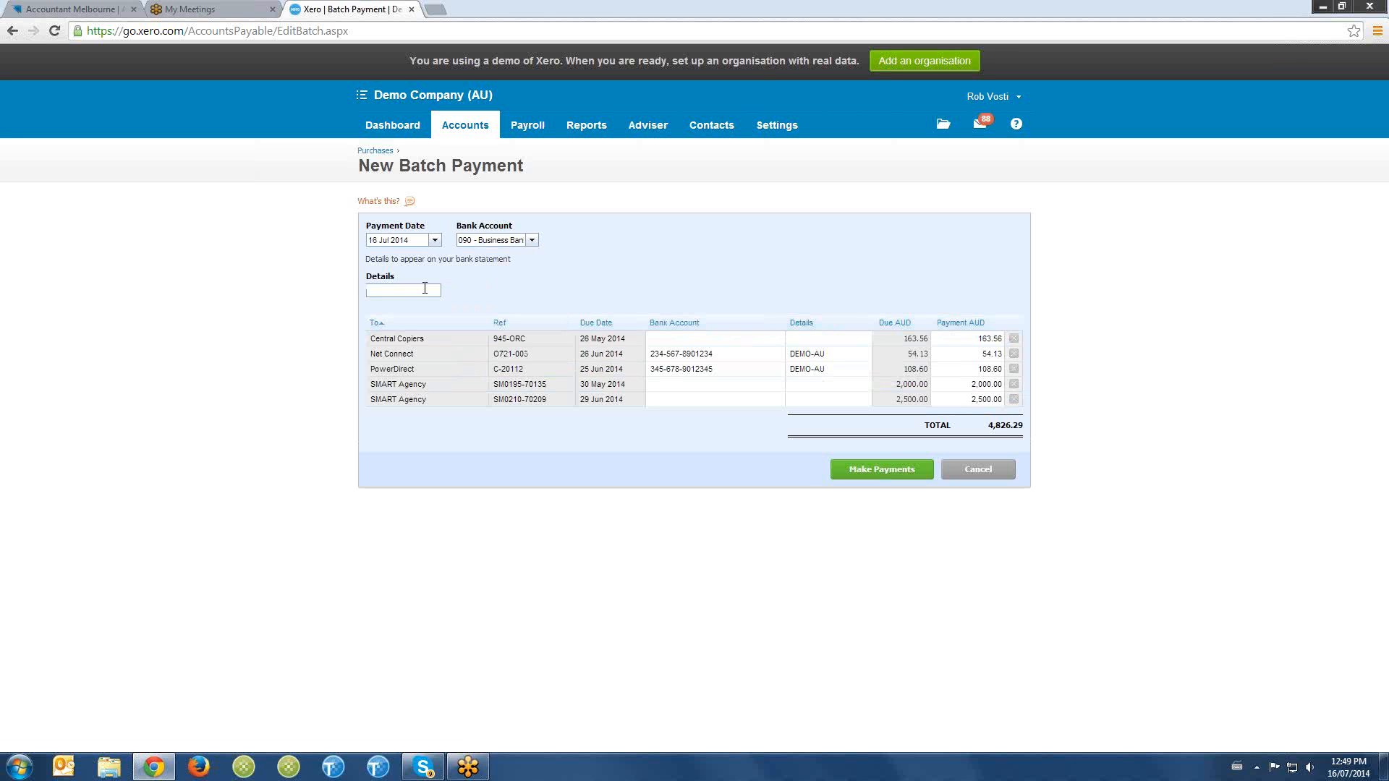
{"action": "left_click", "coordinate": [424, 289]}
{"action": "type", "text": "payables"}
- Remove both SMART Agency bills and the Central Copiers bill from the batch, and make the payments for Net Connect and PowerDirect
{"action": "left_click", "coordinate": [1013, 399]}
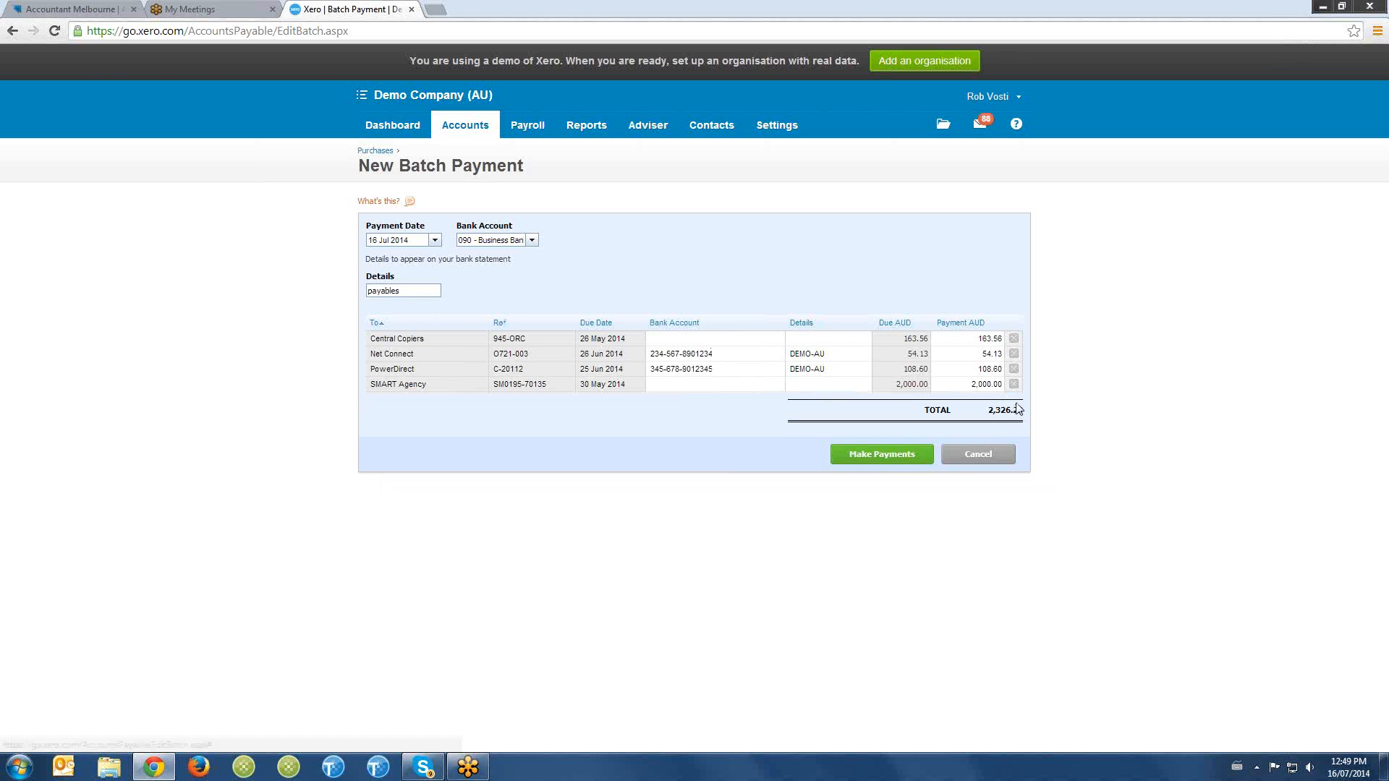
{"action": "left_click", "coordinate": [1013, 384]}
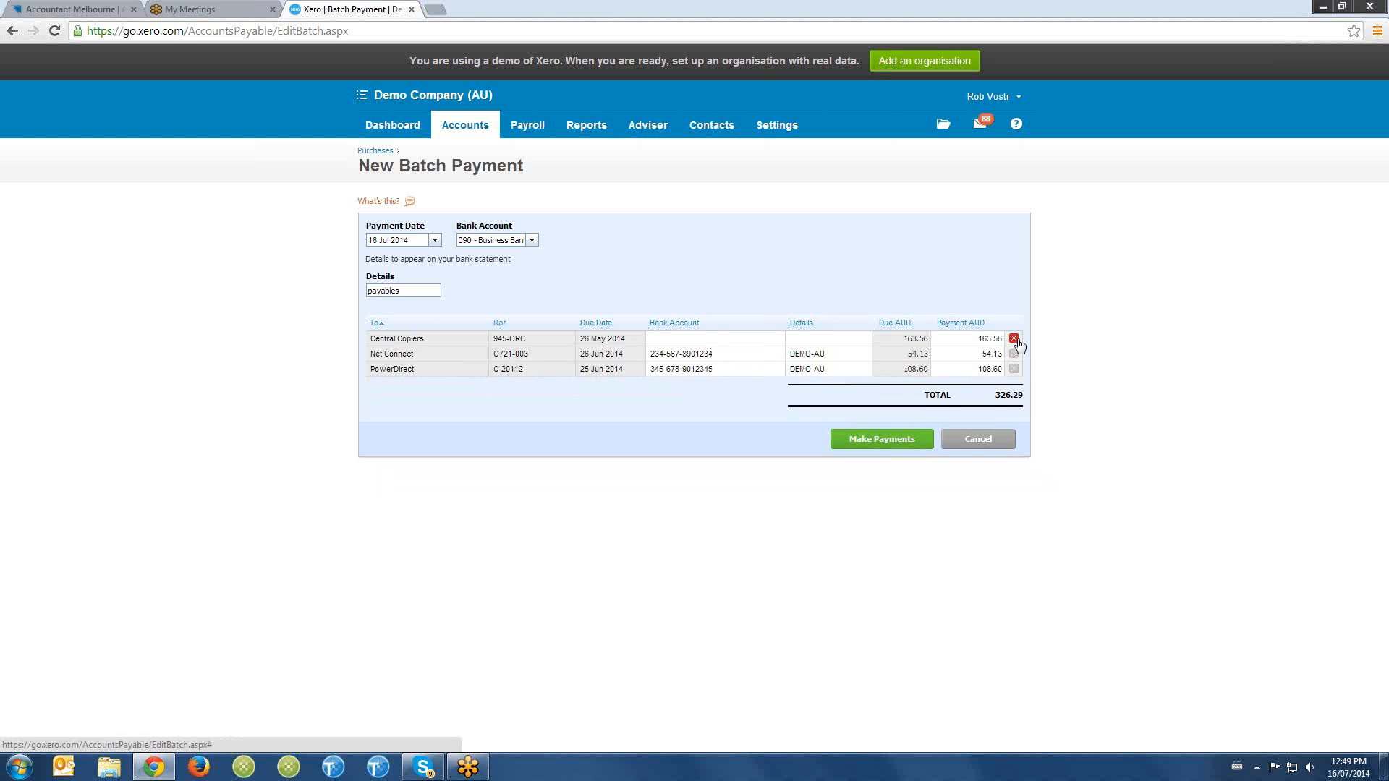
{"action": "left_click", "coordinate": [1014, 338]}
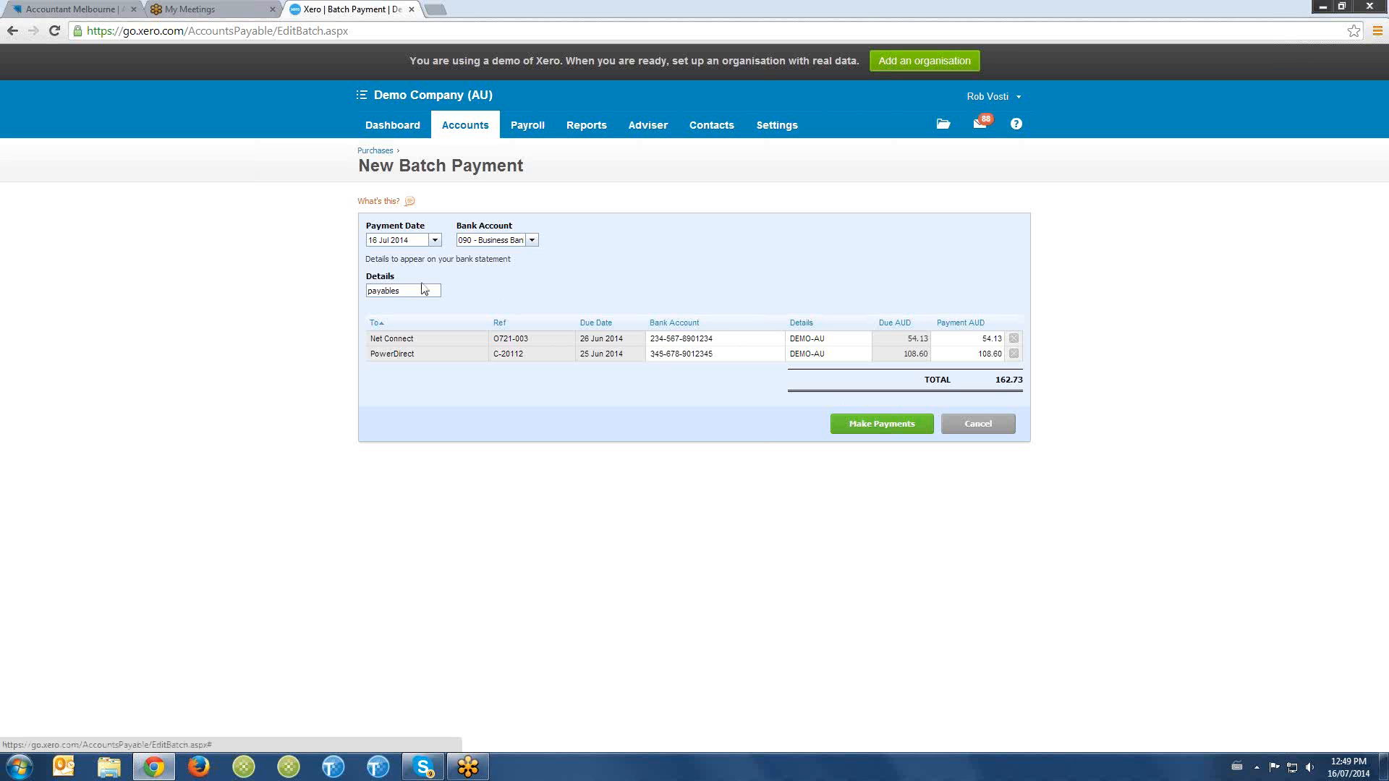
{"action": "left_click", "coordinate": [886, 427]}
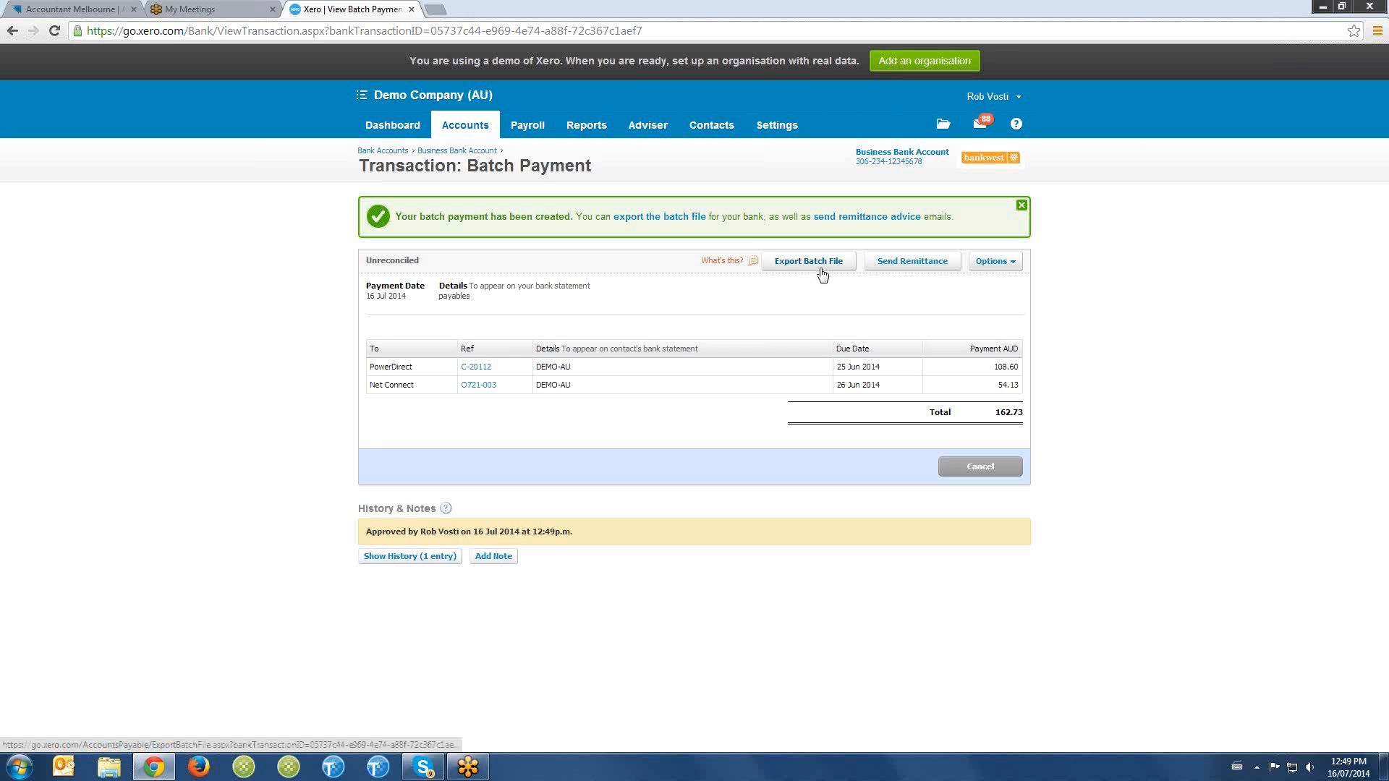
- Look at the remittance advice email form for the batch payment's suppliers and close it without sending
{"action": "left_click", "coordinate": [936, 264]}
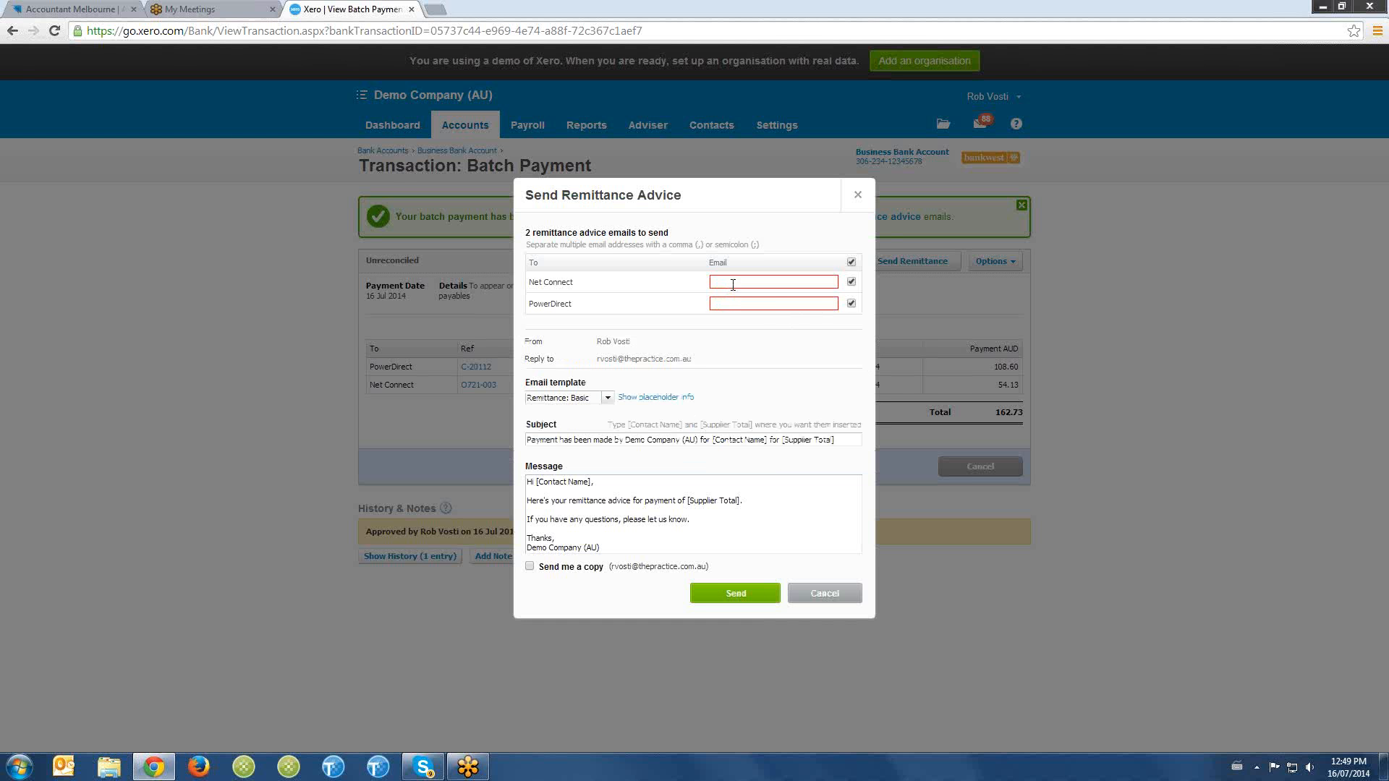
{"action": "left_click", "coordinate": [734, 283]}
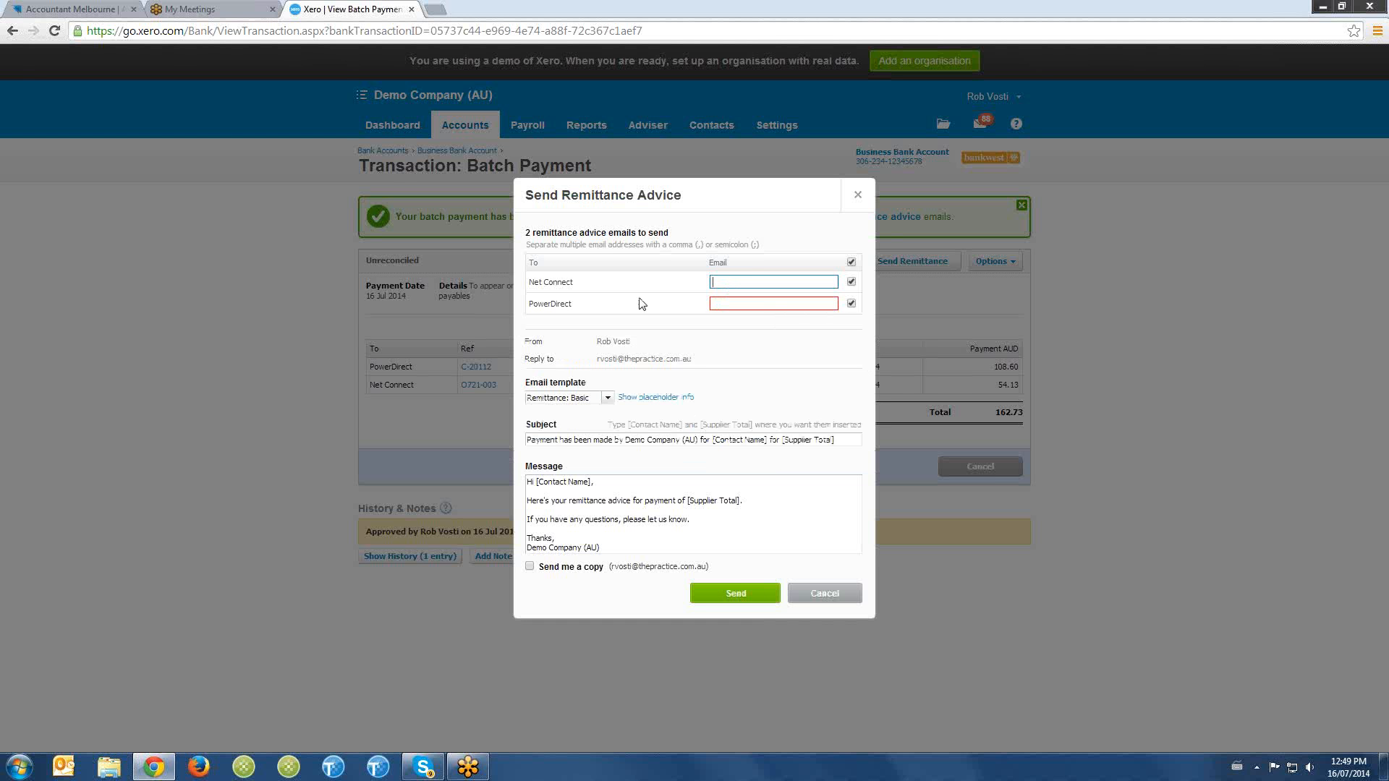
{"action": "left_click", "coordinate": [763, 301]}
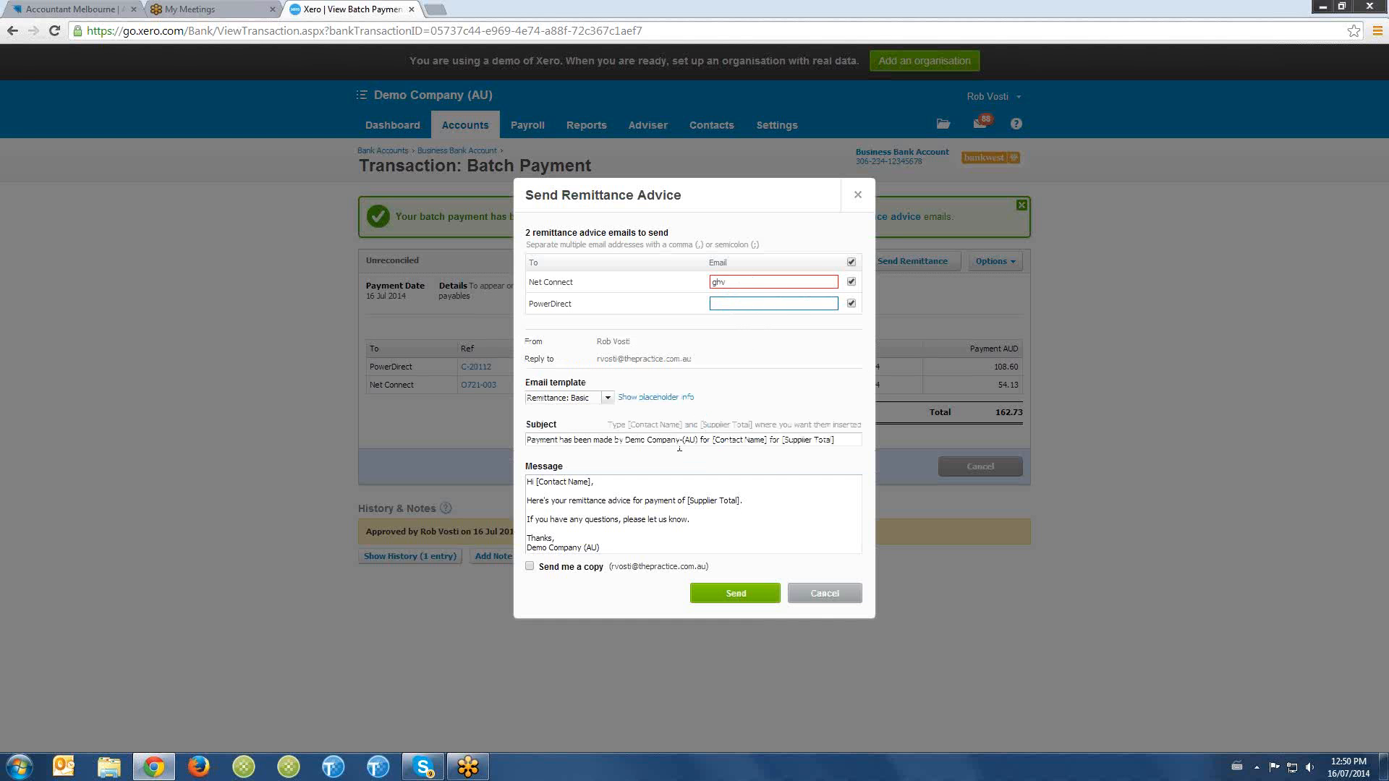
{"action": "left_click", "coordinate": [829, 599]}
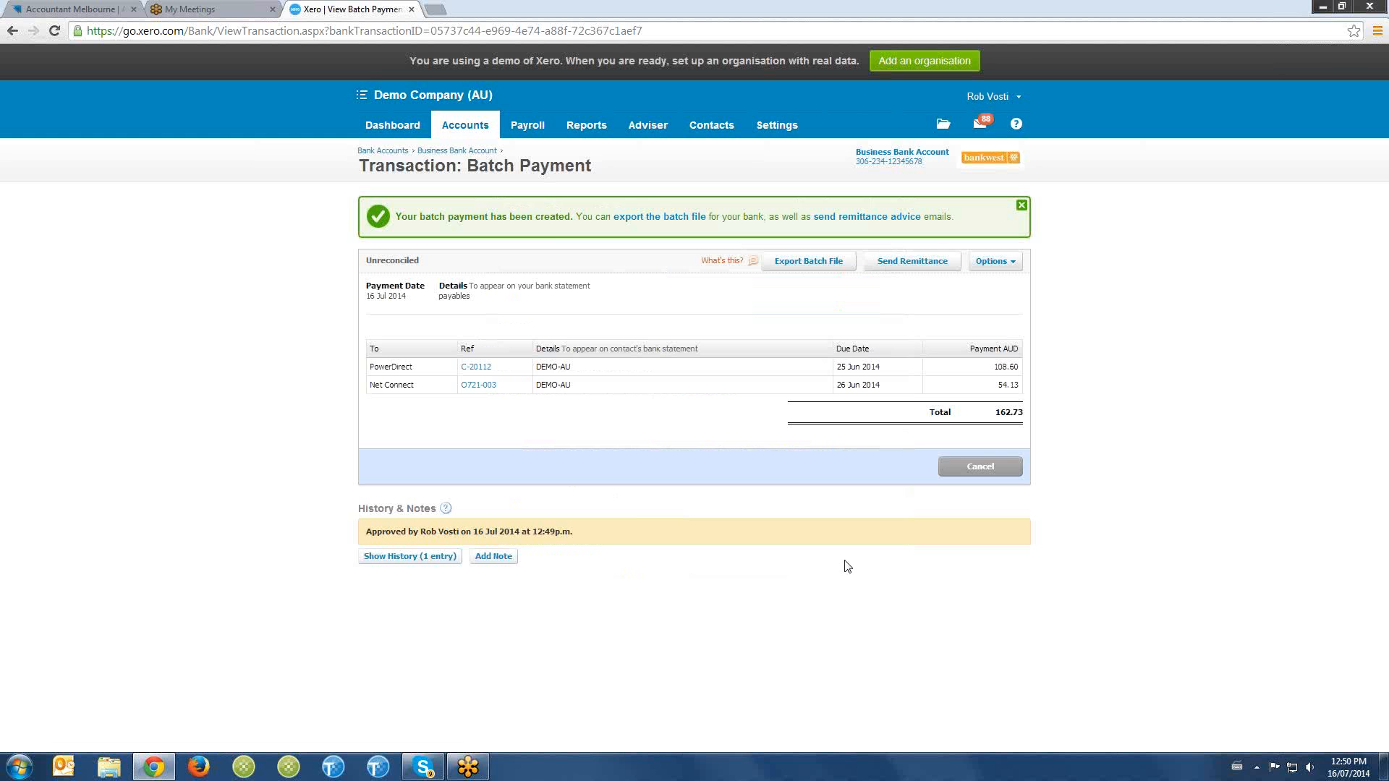
- From the Purchases overview, check the save options on a blank new bill and return to the overview
{"action": "left_click", "coordinate": [465, 124]}
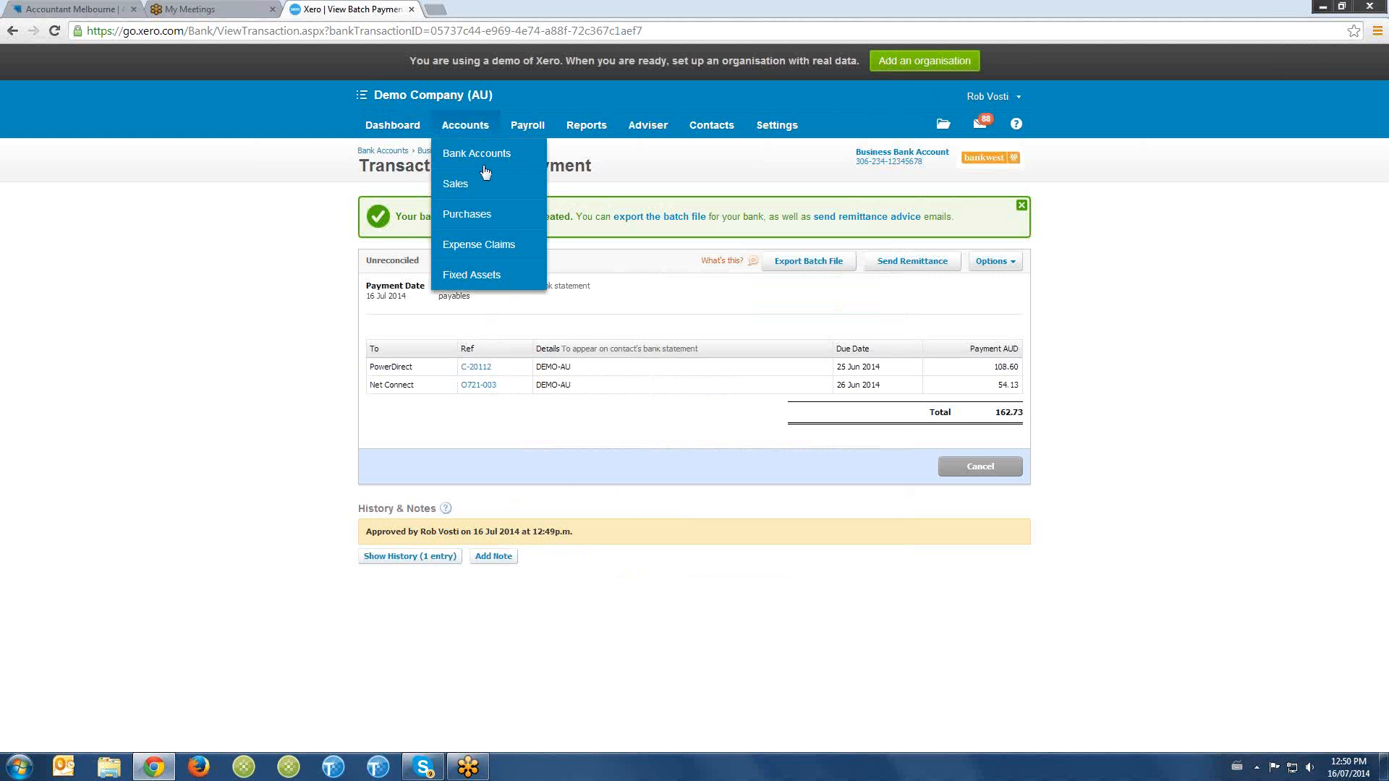
{"action": "left_click", "coordinate": [488, 222]}
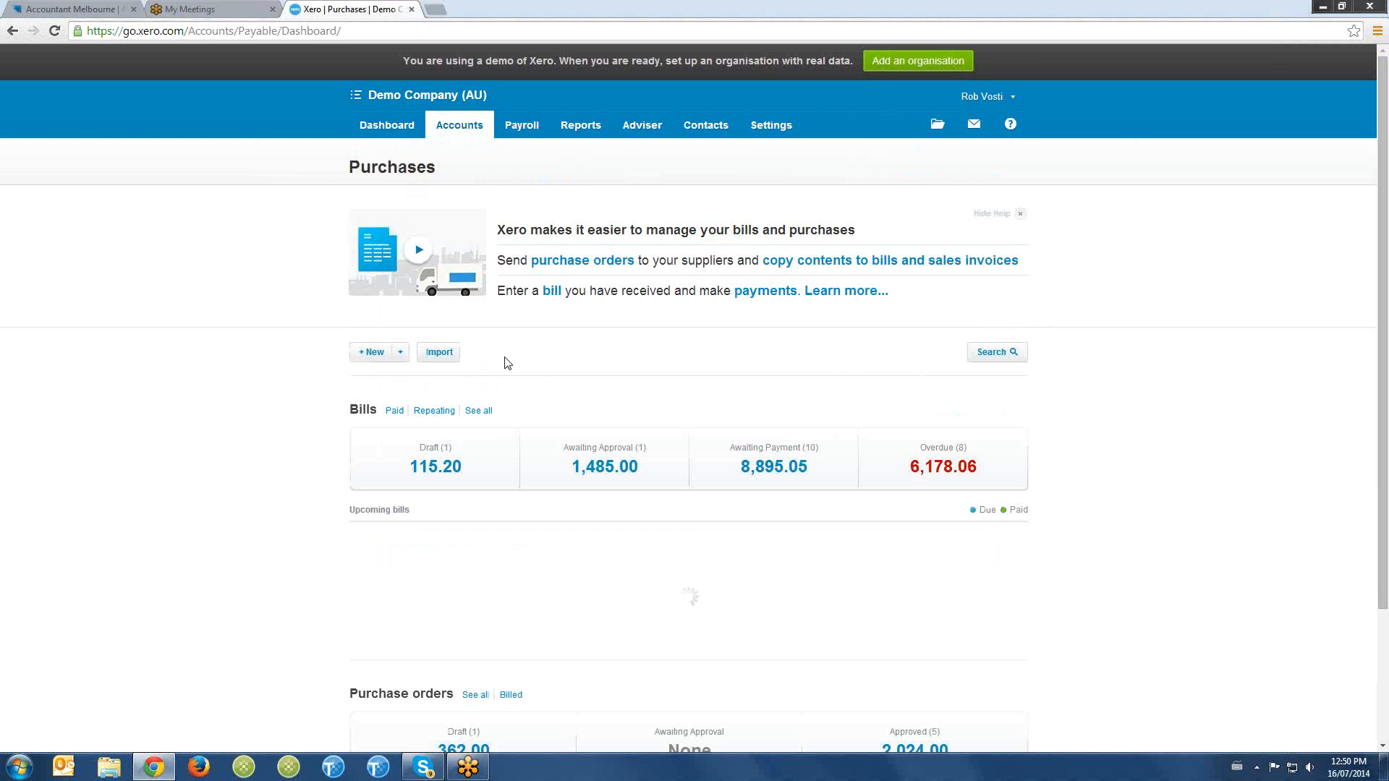
{"action": "scroll", "coordinate": [470, 347], "scroll_direction": "down", "scroll_amount": 1}
{"action": "left_click", "coordinate": [372, 279]}
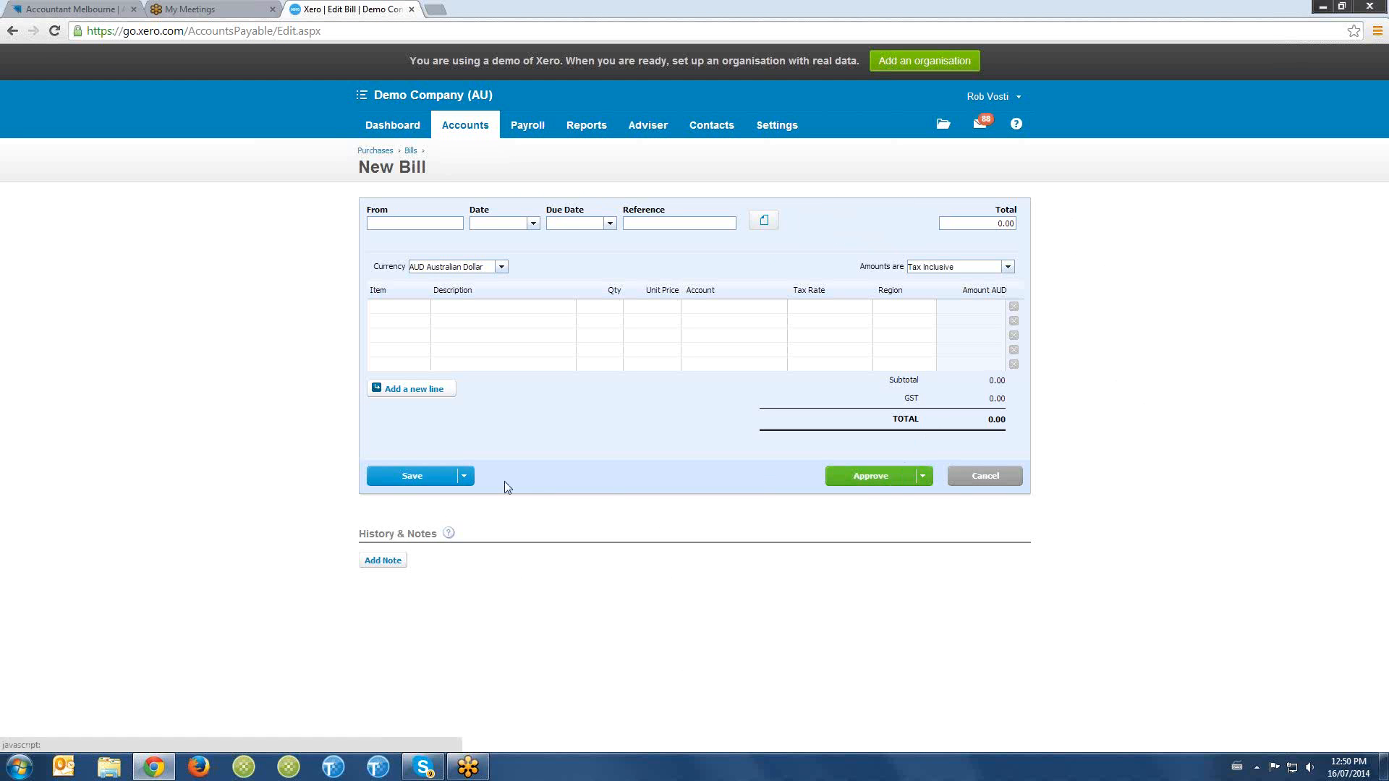
{"action": "left_click", "coordinate": [464, 476]}
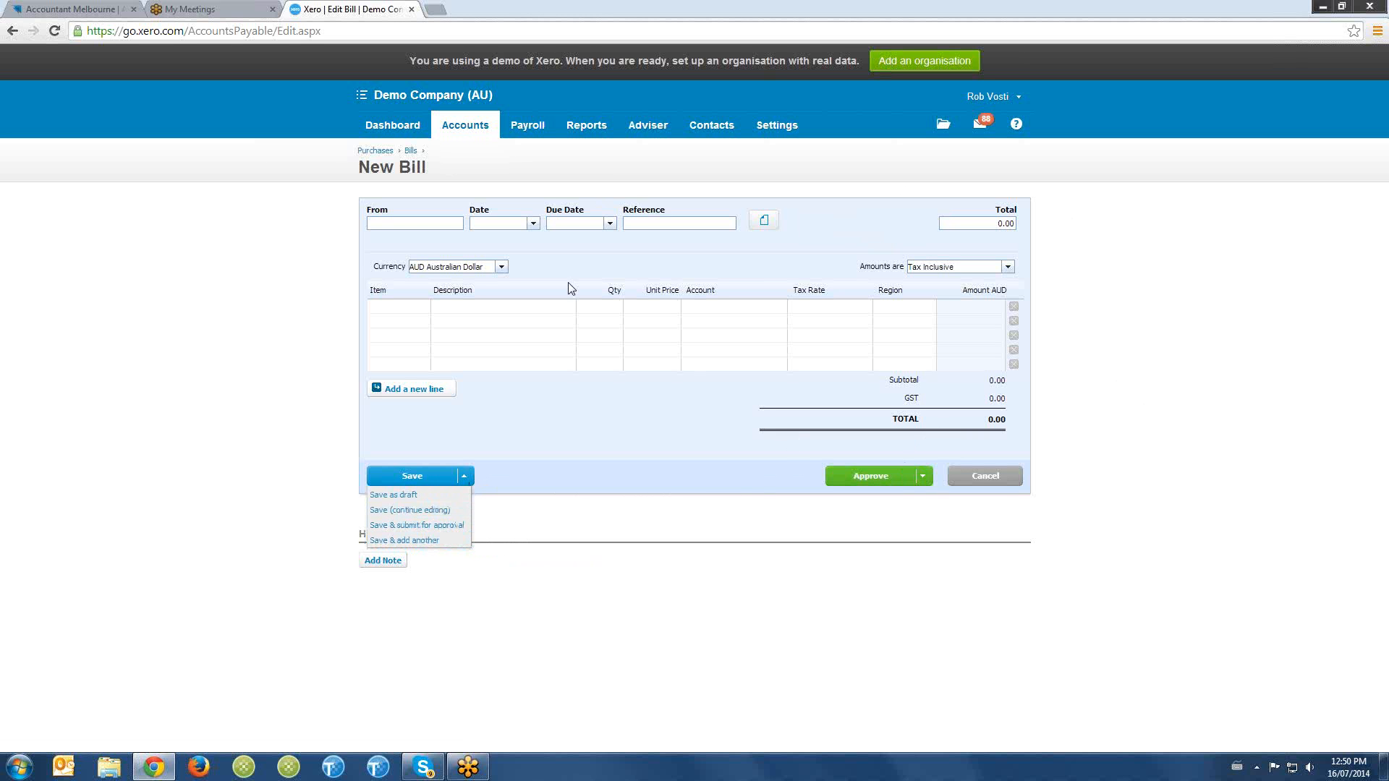
{"action": "left_click", "coordinate": [373, 151]}
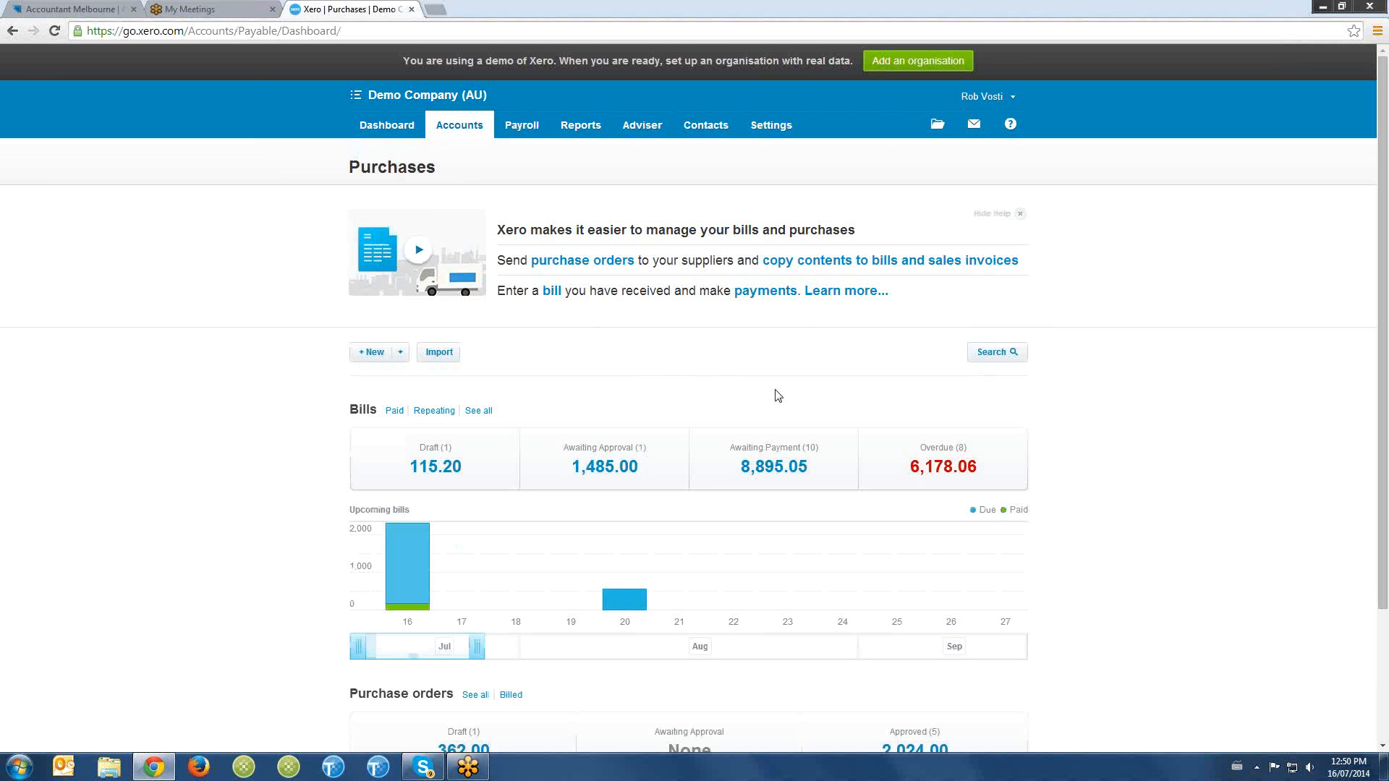
- Start a batch payment for the four bills awaiting payment with the earliest due dates and check its total
{"action": "left_click", "coordinate": [776, 459]}
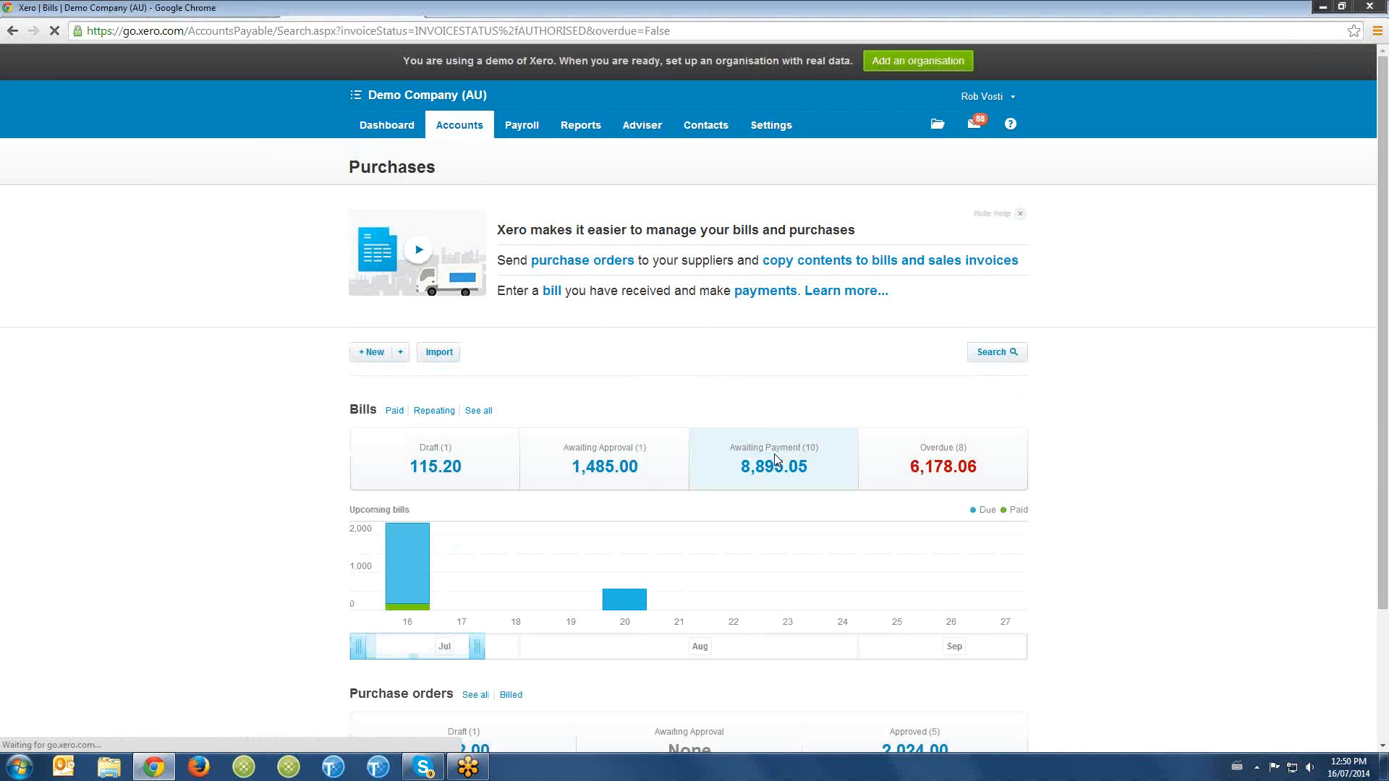
{"action": "left_click", "coordinate": [366, 381]}
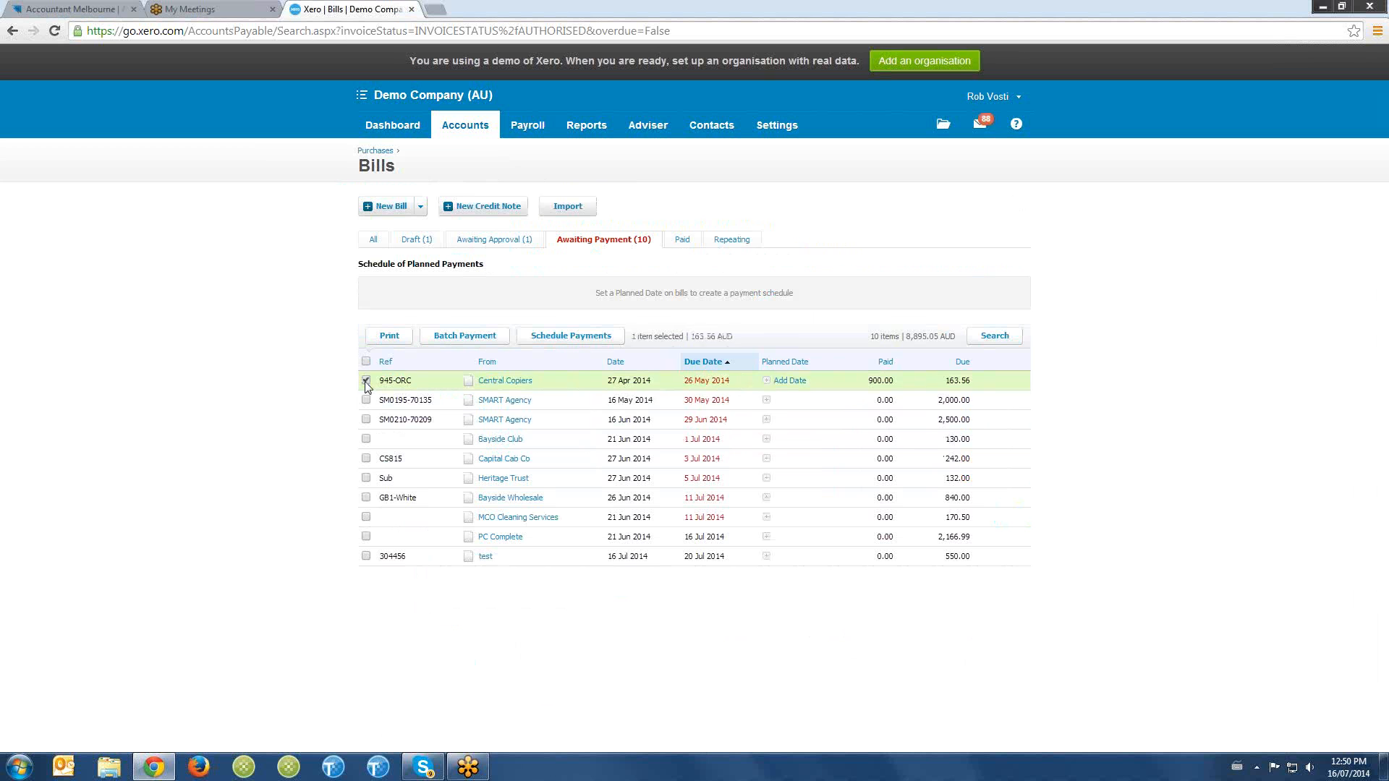
{"action": "left_click", "coordinate": [366, 400]}
{"action": "left_click", "coordinate": [366, 419]}
{"action": "left_click", "coordinate": [366, 439]}
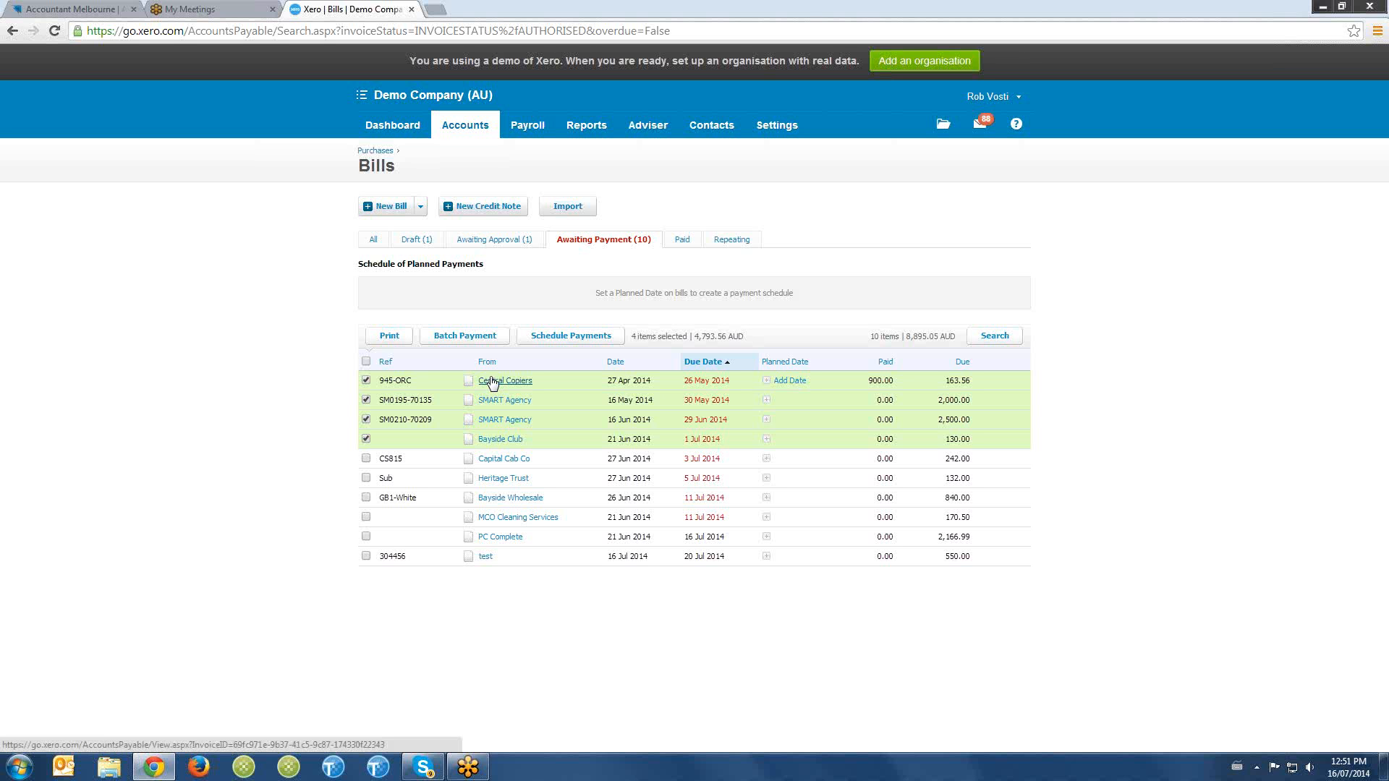
{"action": "left_click", "coordinate": [464, 346]}
{"action": "left_click", "coordinate": [724, 428]}
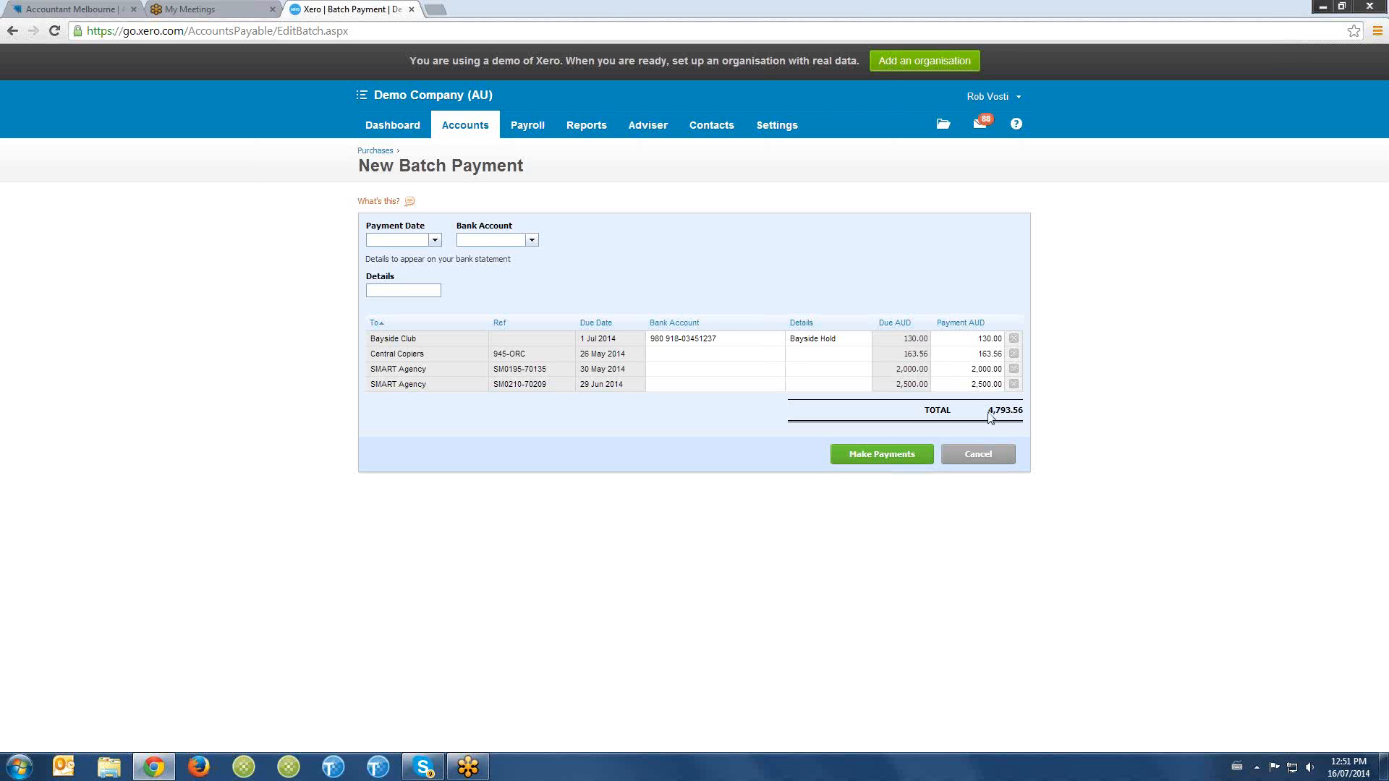
{"action": "left_click_drag", "start_coordinate": [989, 411], "coordinate": [1017, 412]}
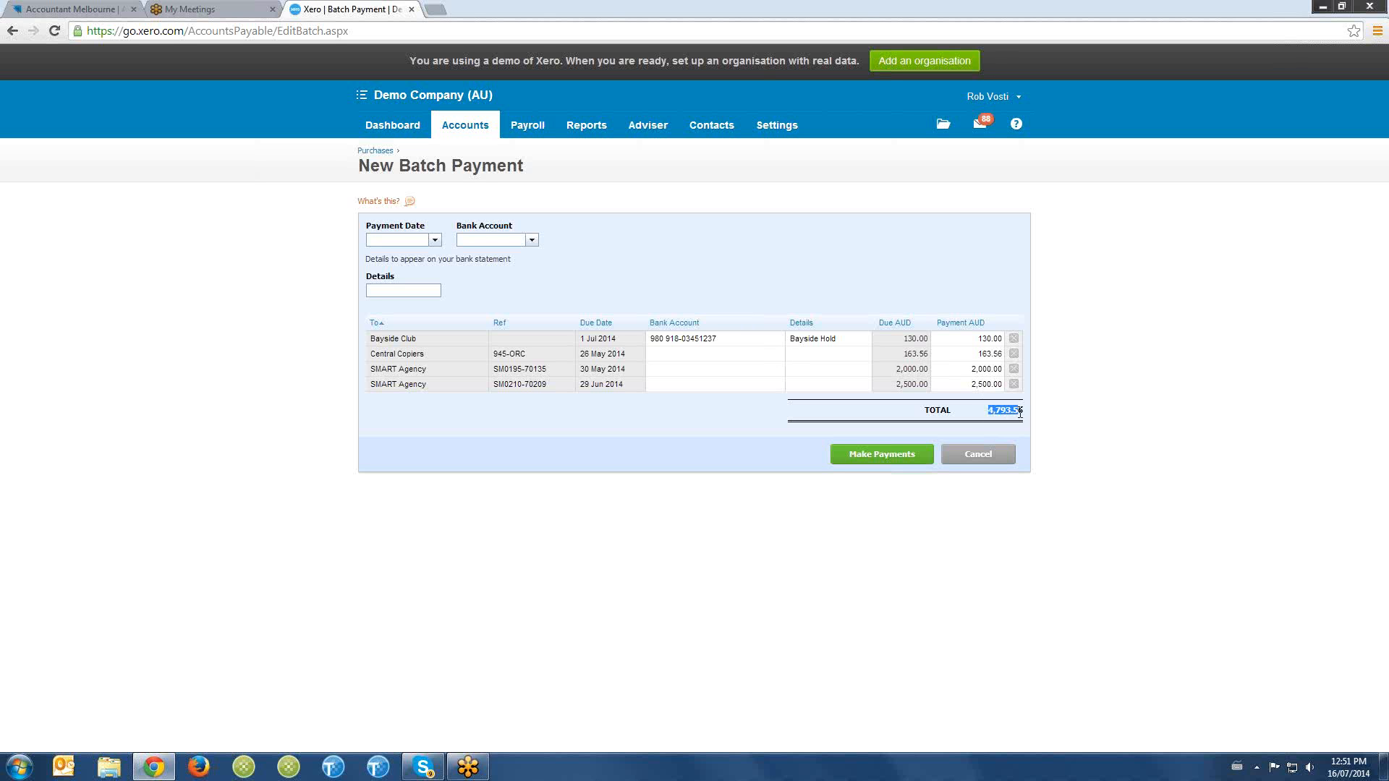
{"action": "left_click", "coordinate": [409, 135]}
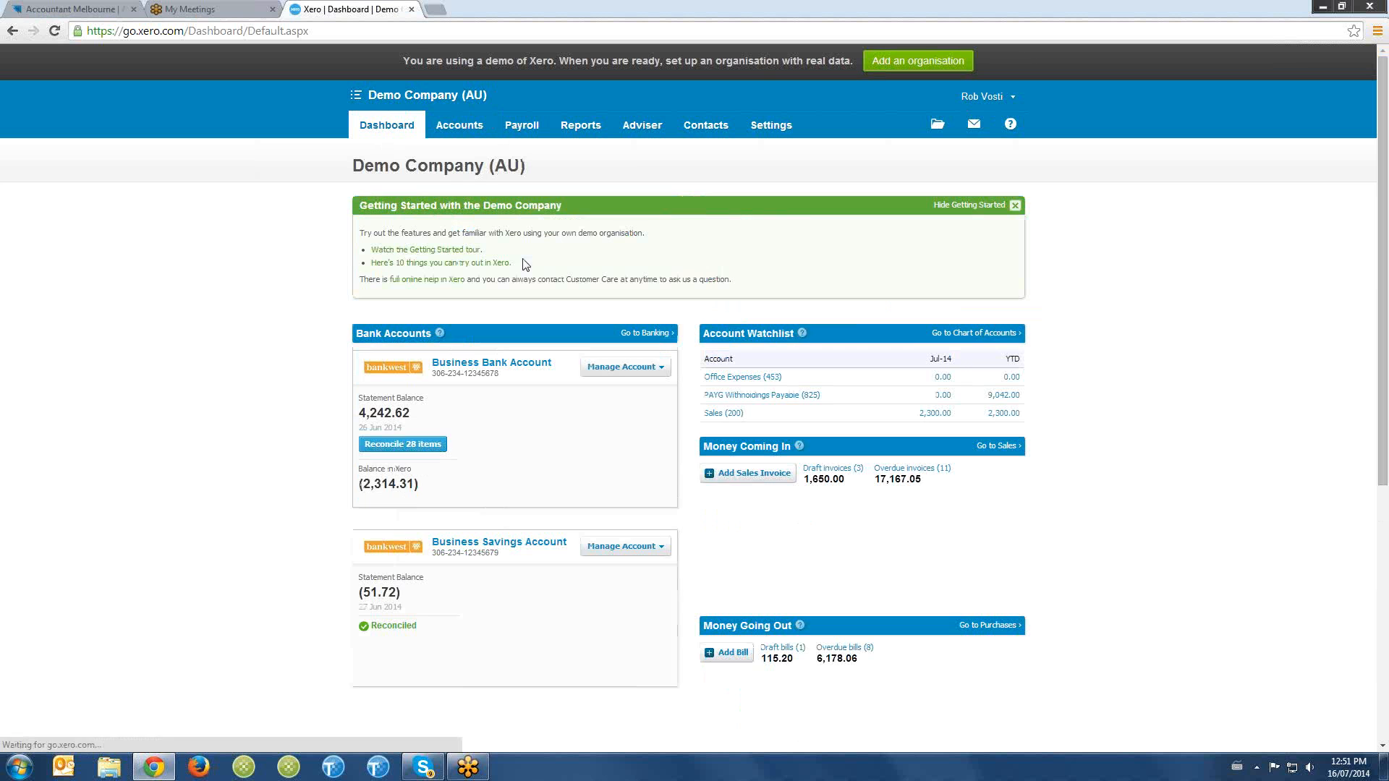
{"action": "left_click", "coordinate": [625, 366]}
{"action": "left_click", "coordinate": [496, 407]}
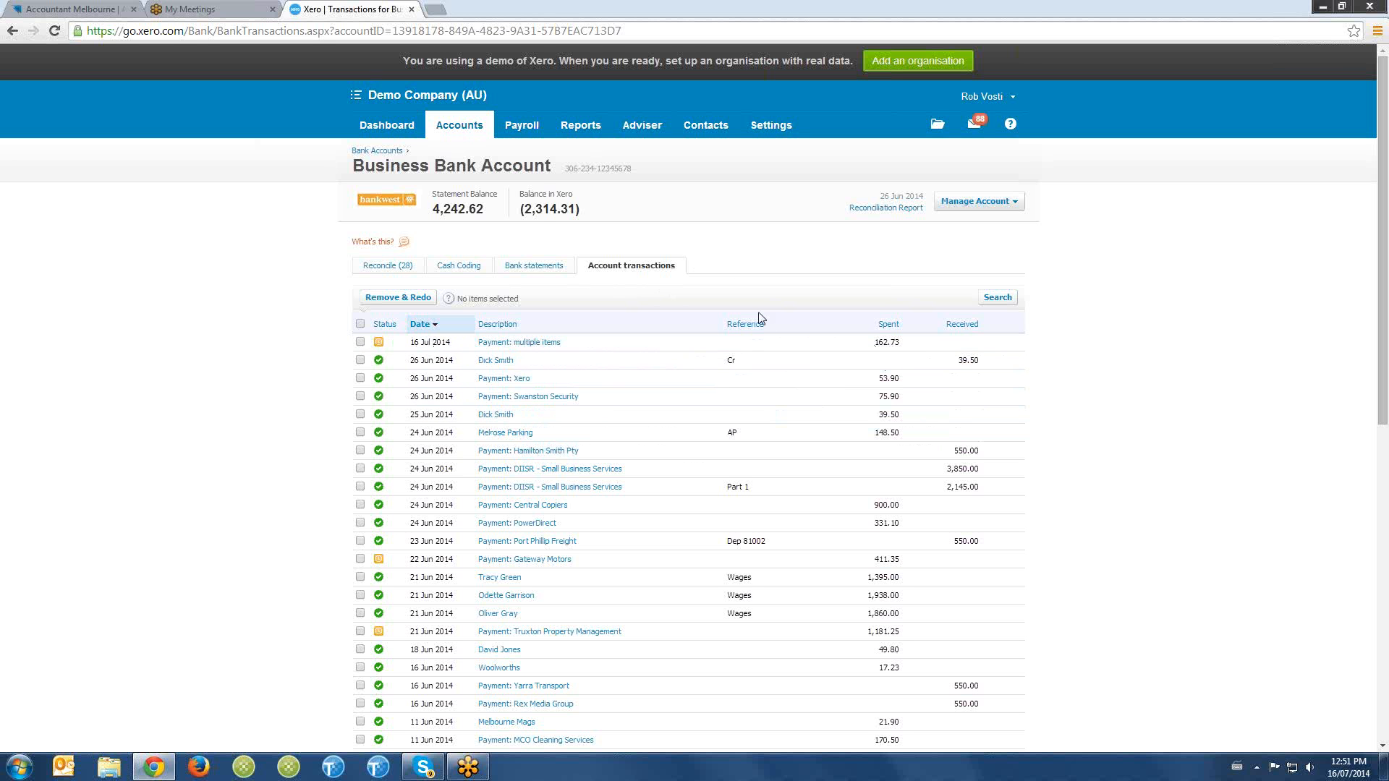
- Return to the Purchases overview, examine its purchase orders section and list the draft purchase orders
{"action": "left_click", "coordinate": [460, 124]}
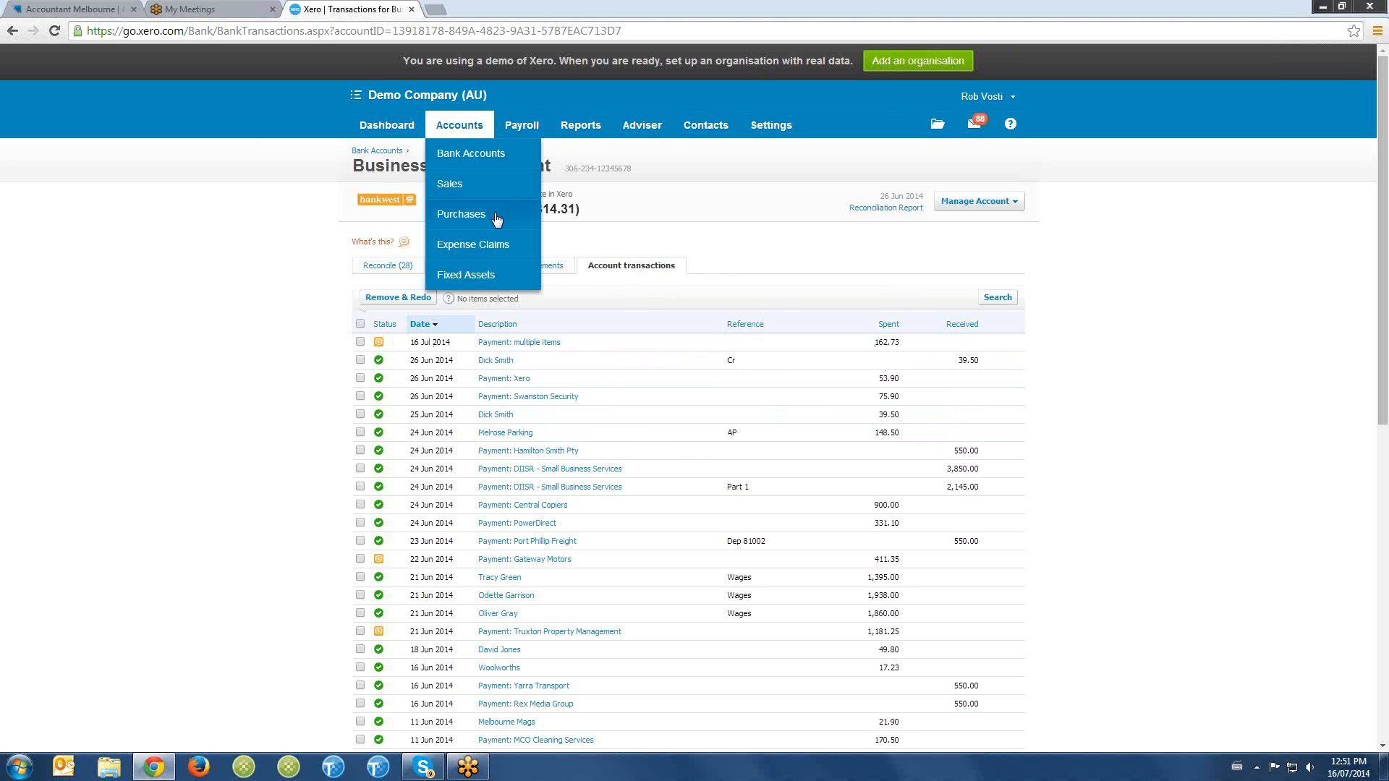
{"action": "left_click", "coordinate": [497, 216]}
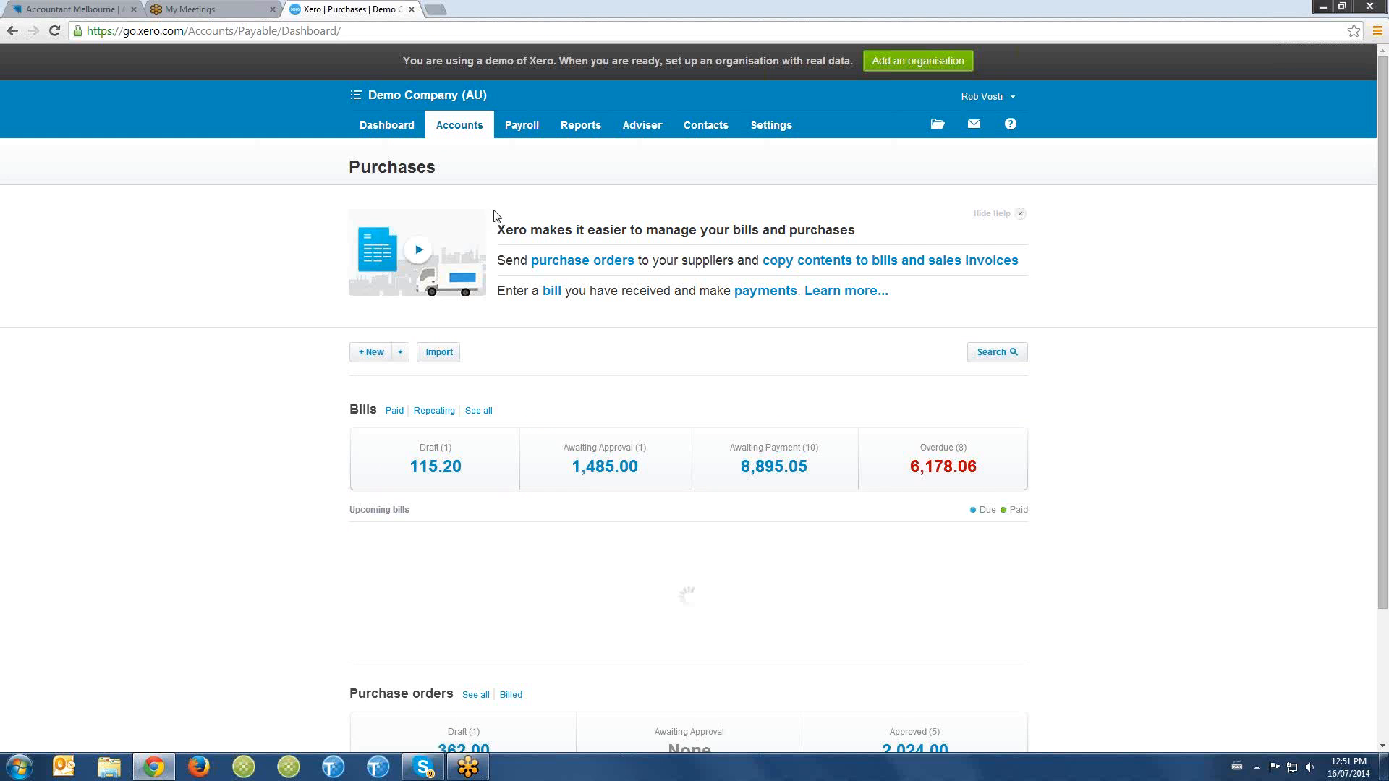
{"action": "scroll", "coordinate": [652, 357], "scroll_direction": "down", "scroll_amount": 2}
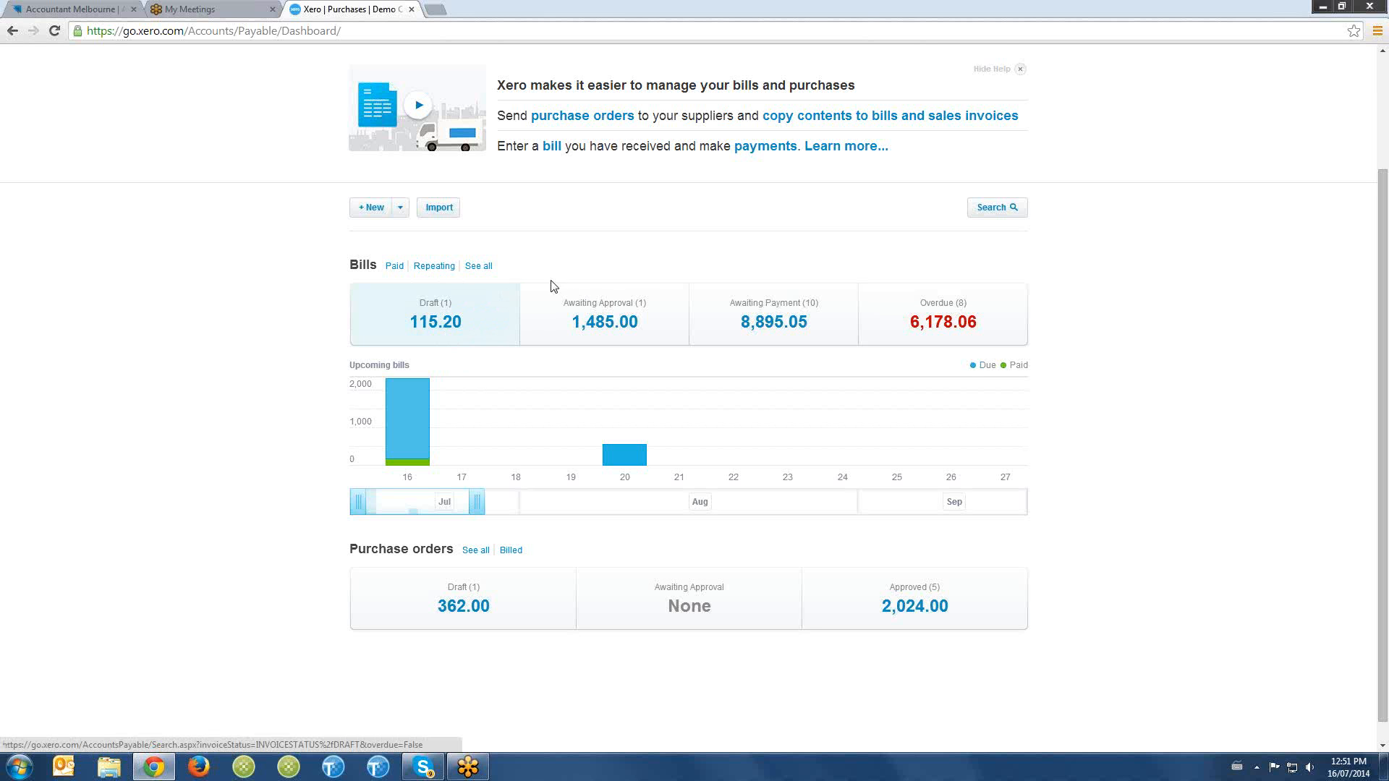
{"action": "scroll", "coordinate": [666, 273], "scroll_direction": "down", "scroll_amount": 1}
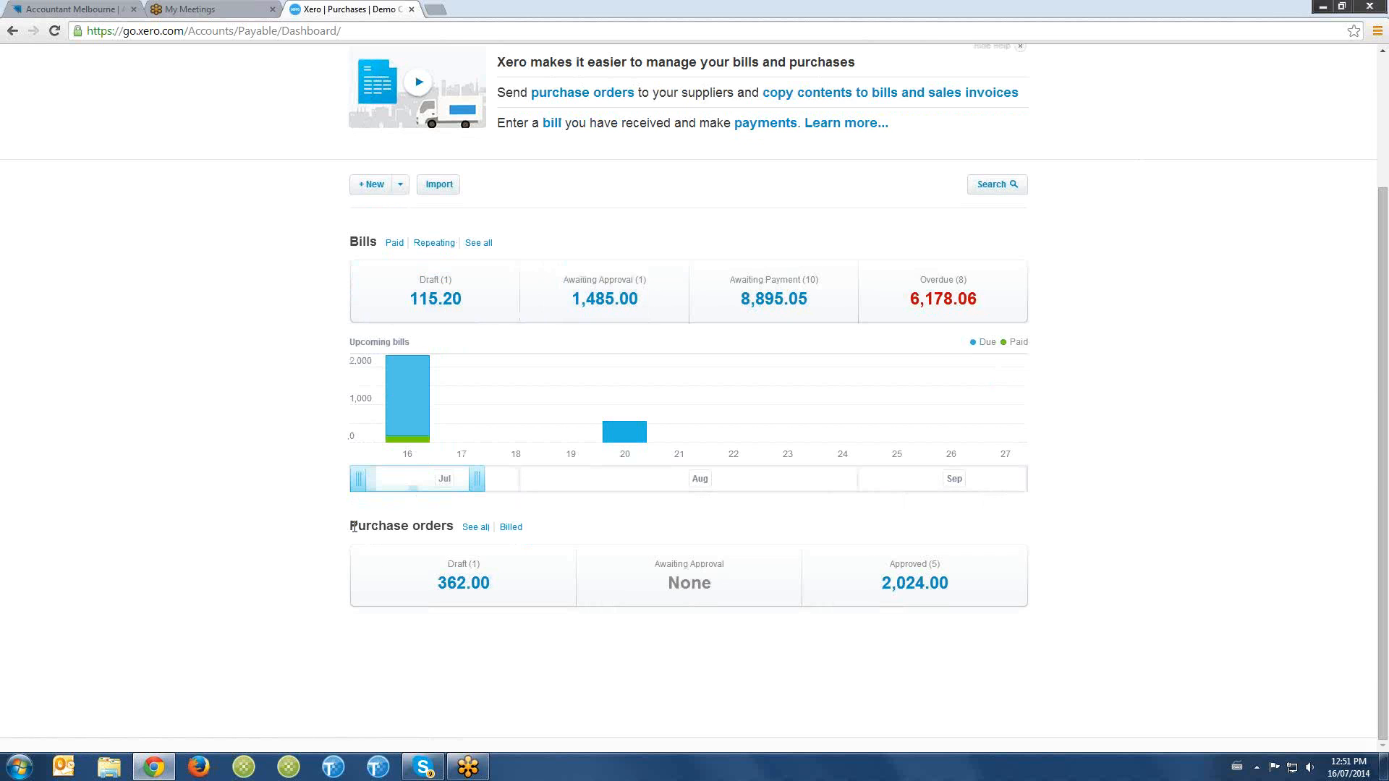
{"action": "left_click_drag", "start_coordinate": [336, 531], "coordinate": [426, 532]}
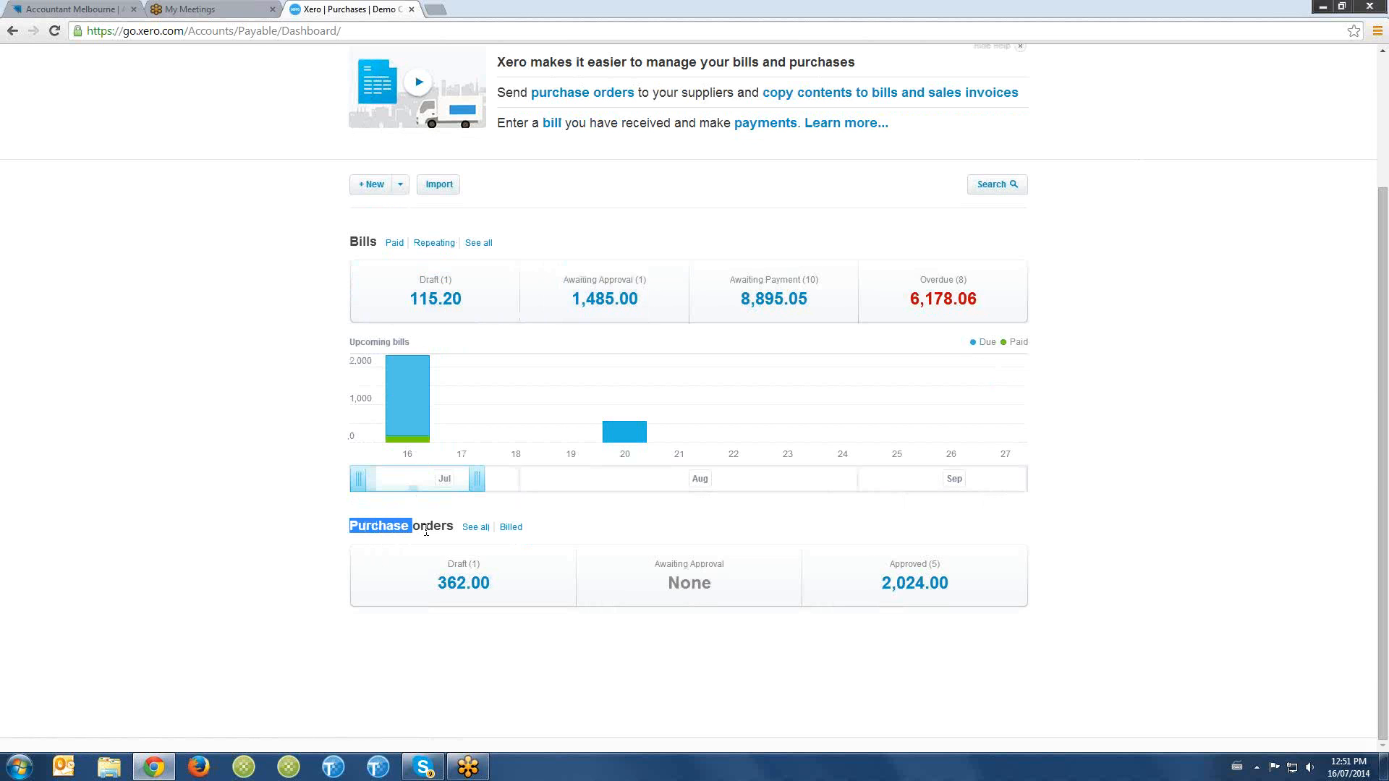
{"action": "left_click", "coordinate": [426, 532]}
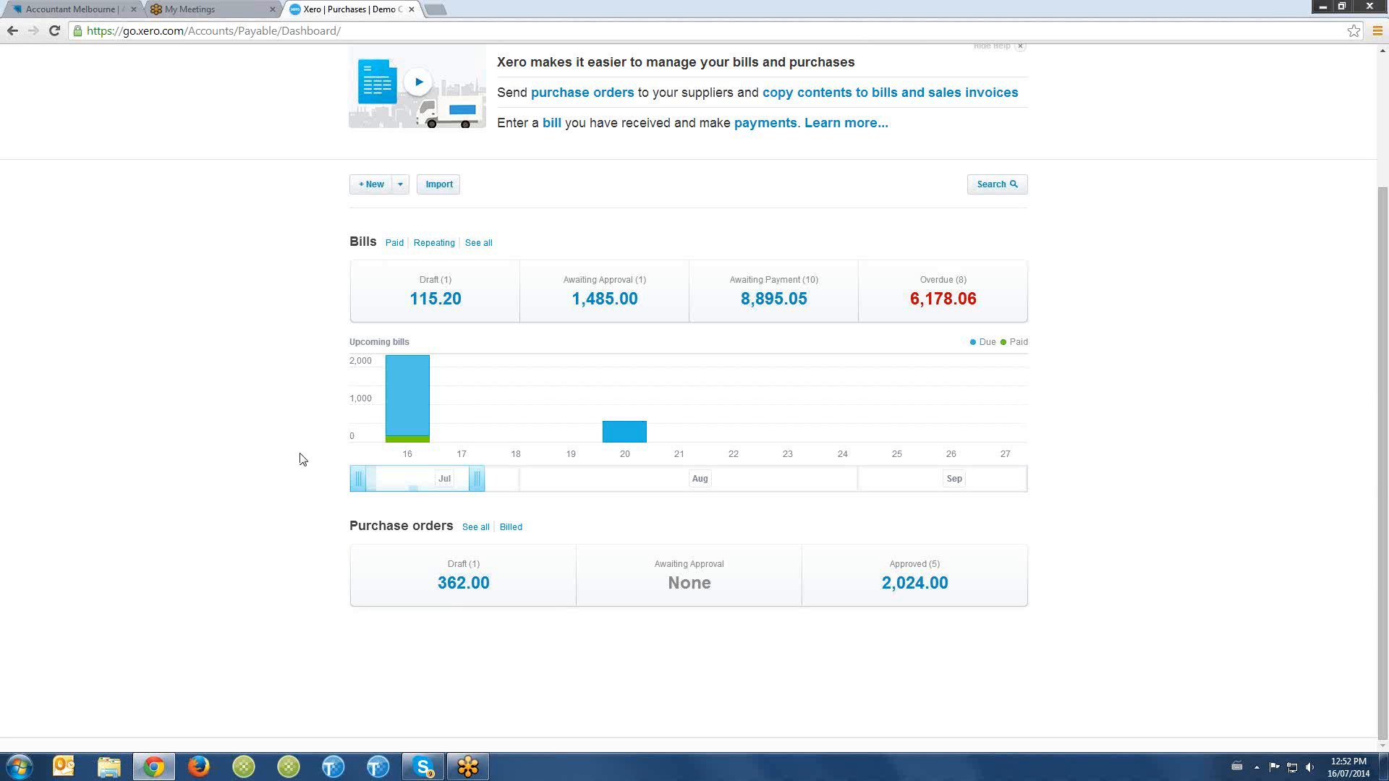
{"action": "left_click", "coordinate": [486, 573]}
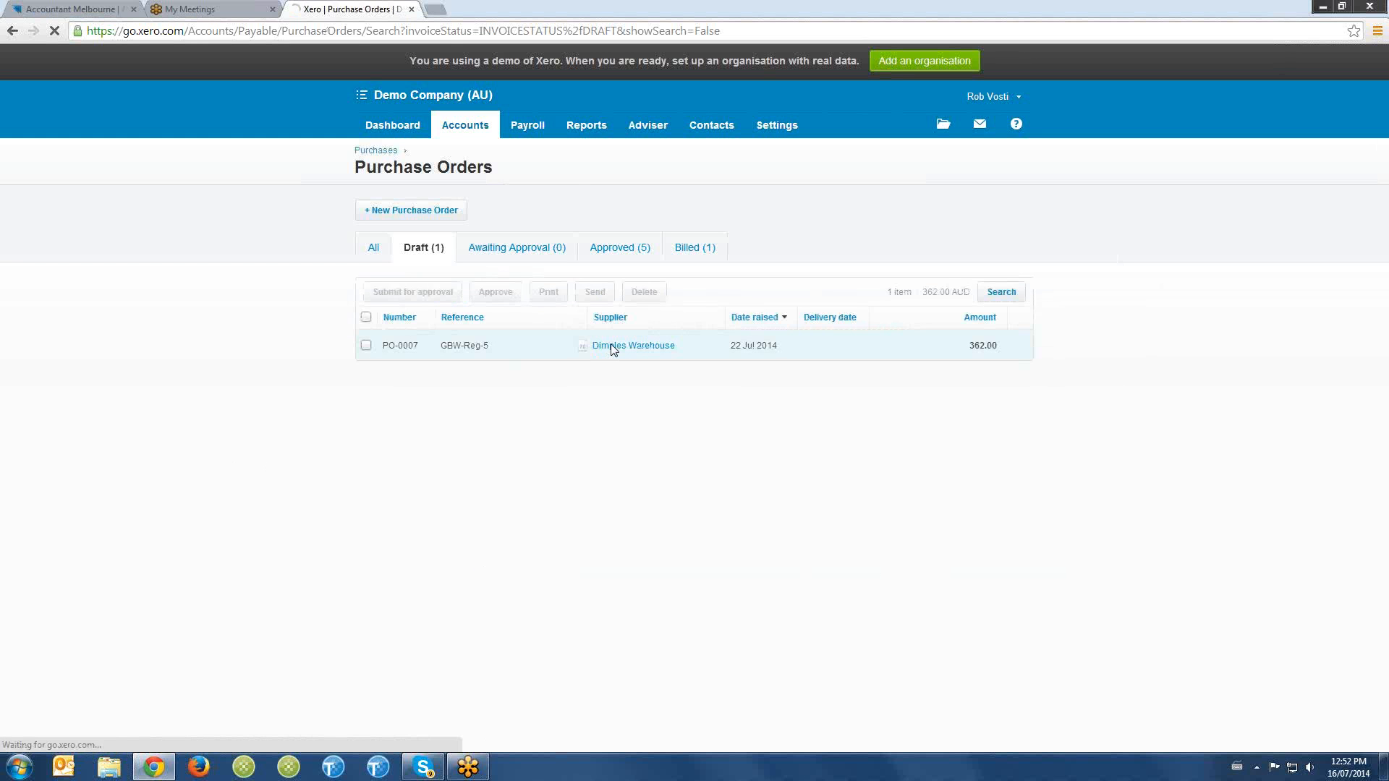
- Open the draft purchase order PO-0007 for Dimples Warehouse, review its line items and delivery details, and approve it
{"action": "left_click", "coordinate": [613, 348]}
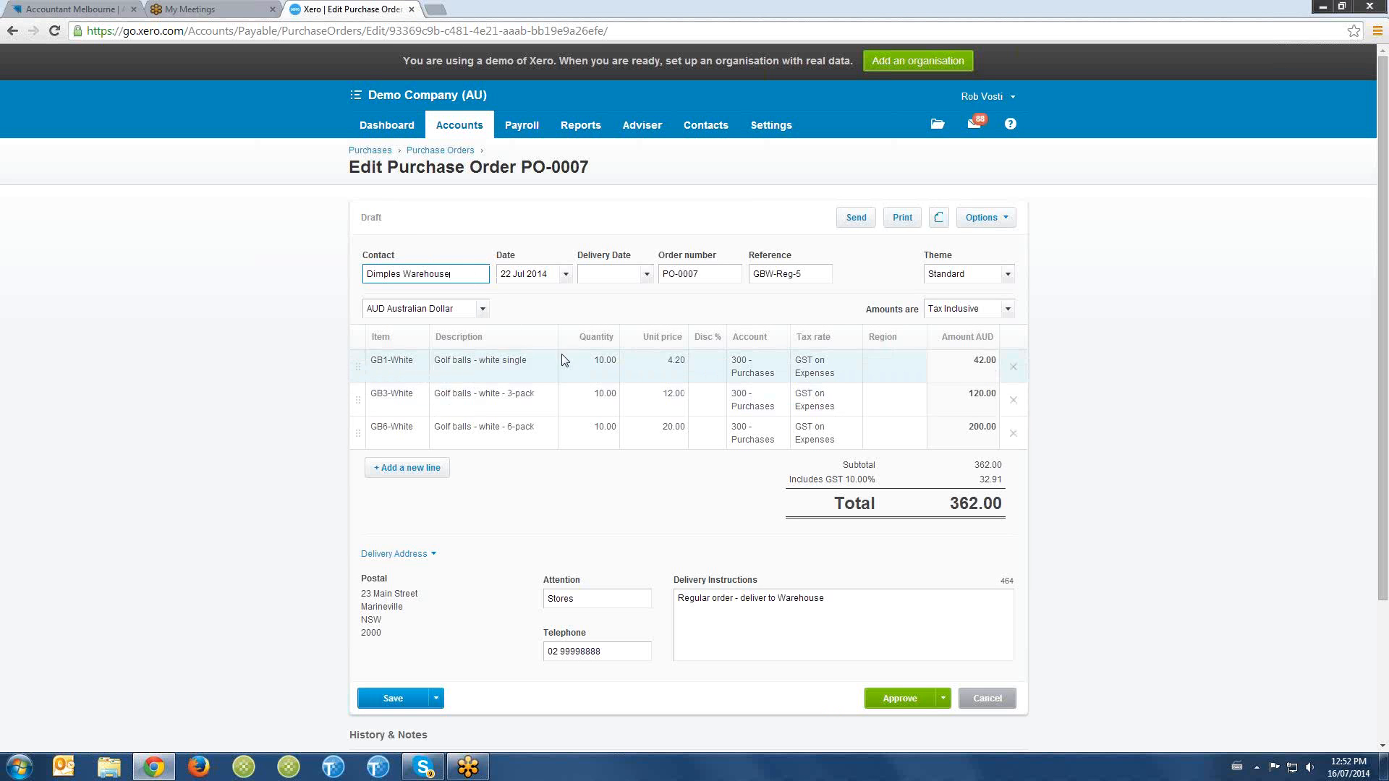
{"action": "left_click", "coordinate": [299, 415]}
{"action": "scroll", "coordinate": [405, 434], "scroll_direction": "down", "scroll_amount": 3}
{"action": "scroll", "coordinate": [926, 427], "scroll_direction": "up", "scroll_amount": 3}
{"action": "scroll", "coordinate": [753, 499], "scroll_direction": "down", "scroll_amount": 1}
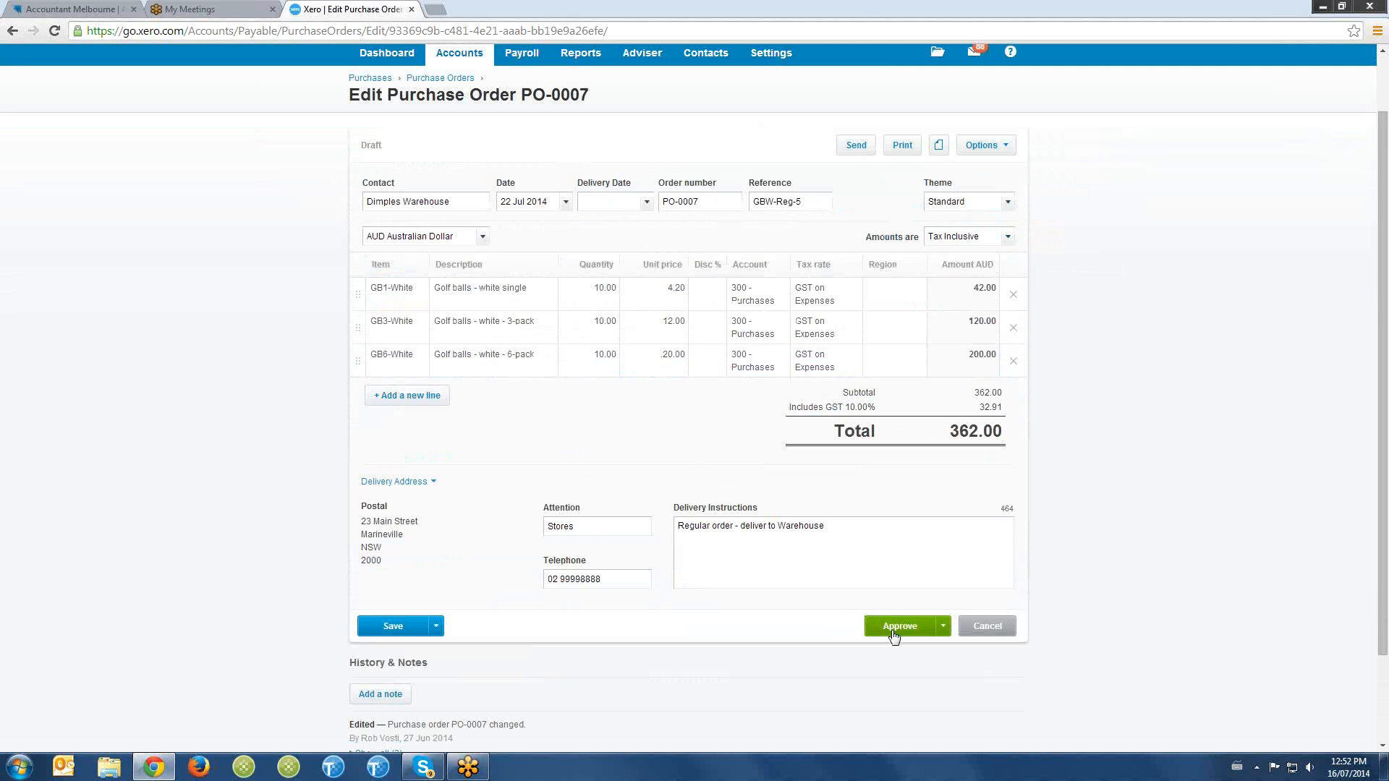
{"action": "left_click", "coordinate": [896, 626]}
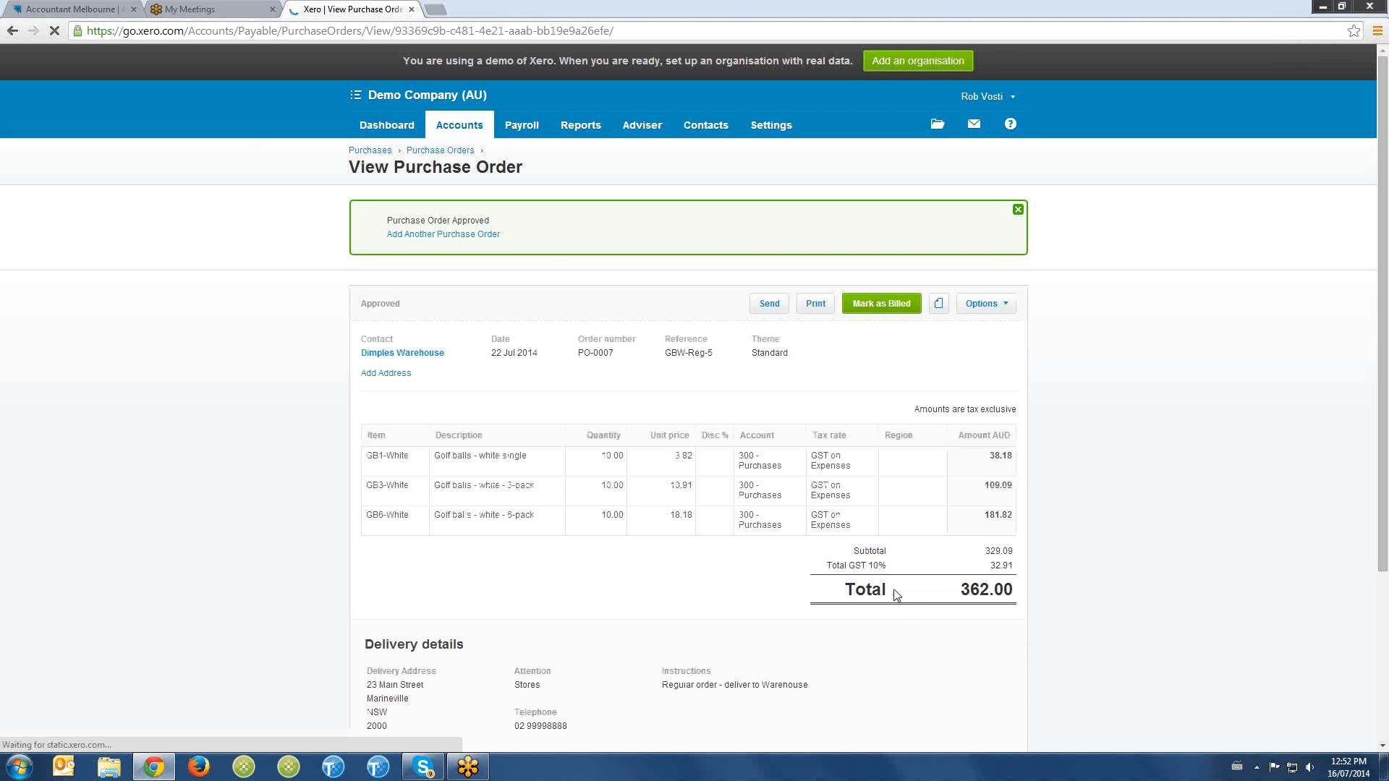
- Reopen PO-0007 from the approved purchase orders and mark it as billed, copying it to a draft bill
{"action": "left_click", "coordinate": [434, 150]}
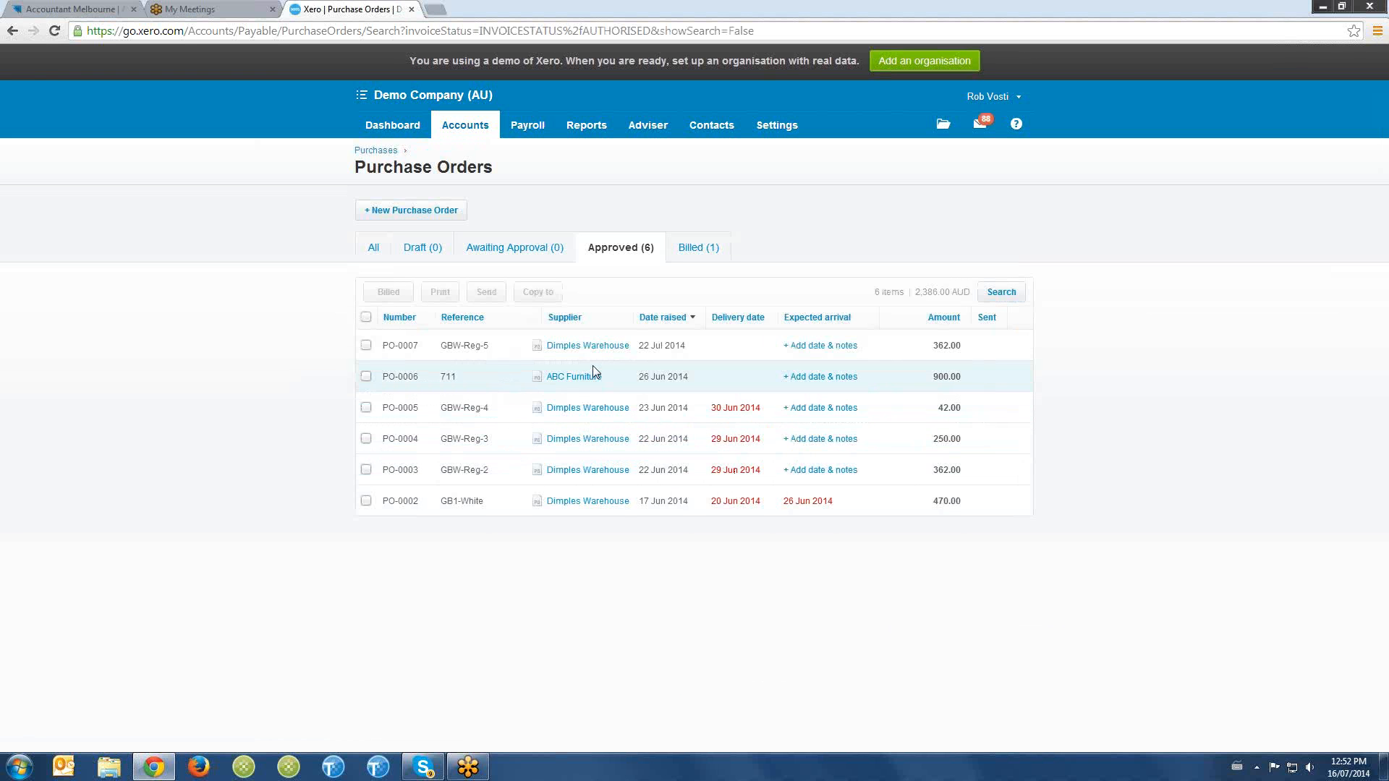
{"action": "left_click", "coordinate": [593, 347]}
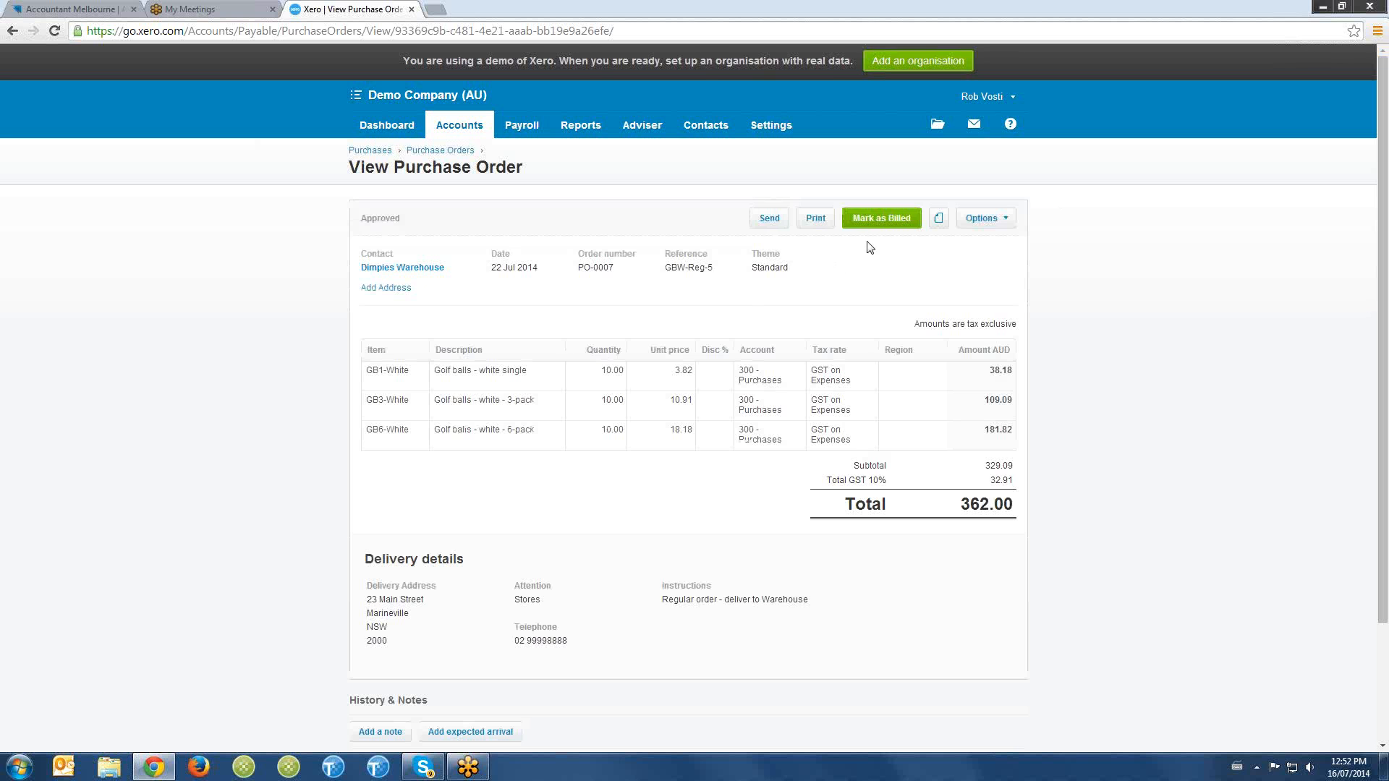
{"action": "left_click", "coordinate": [884, 220]}
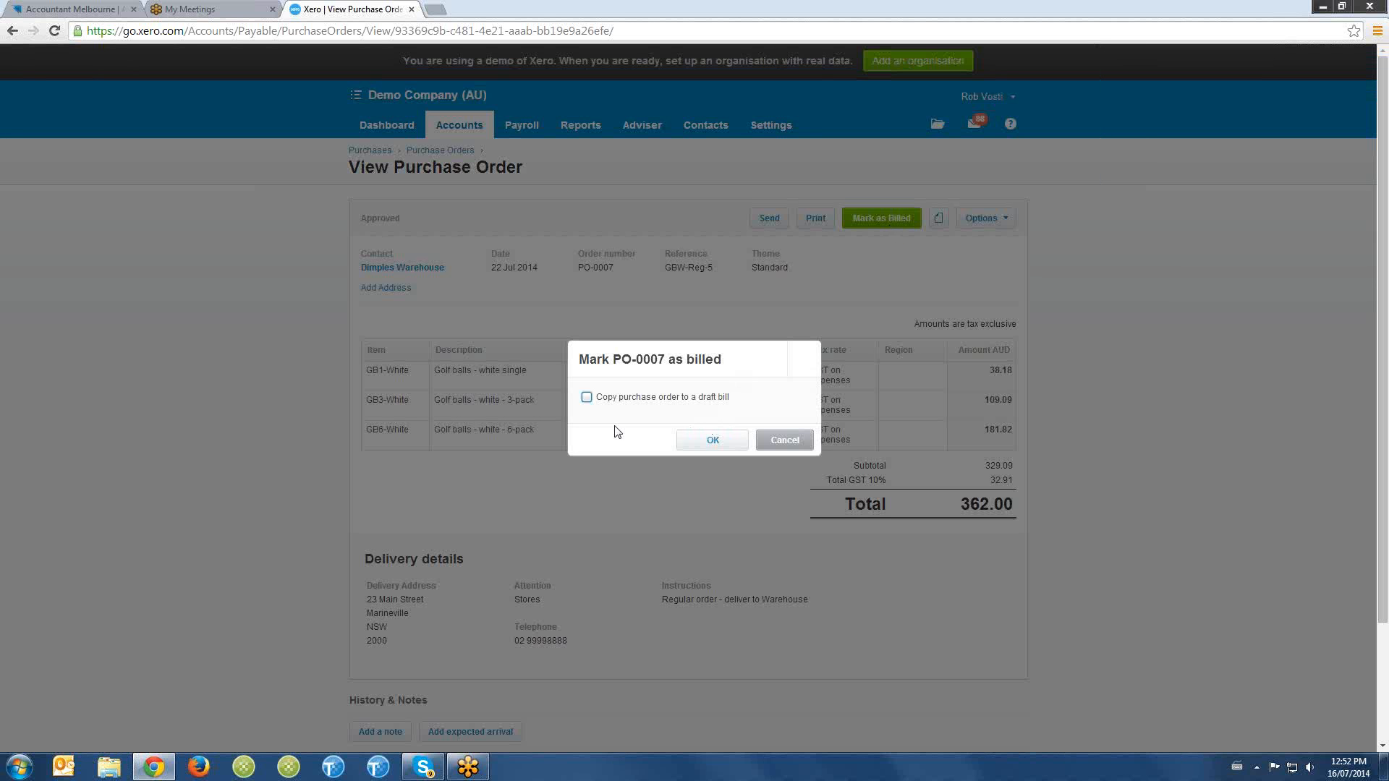
{"action": "left_click", "coordinate": [587, 397]}
{"action": "left_click", "coordinate": [702, 445]}
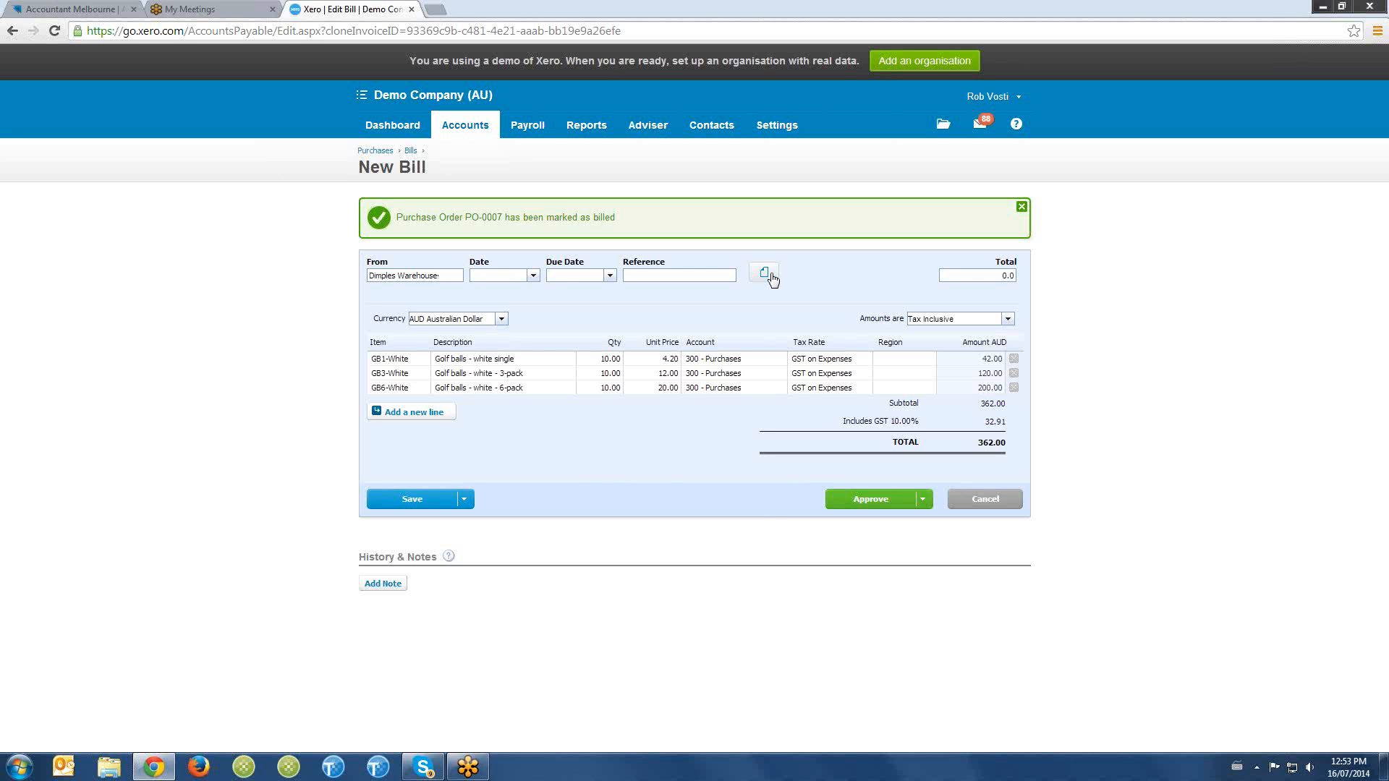
- Leave the new bill for the Purchases overview and list the bills awaiting payment
{"action": "mouse_move", "coordinate": [467, 138]}
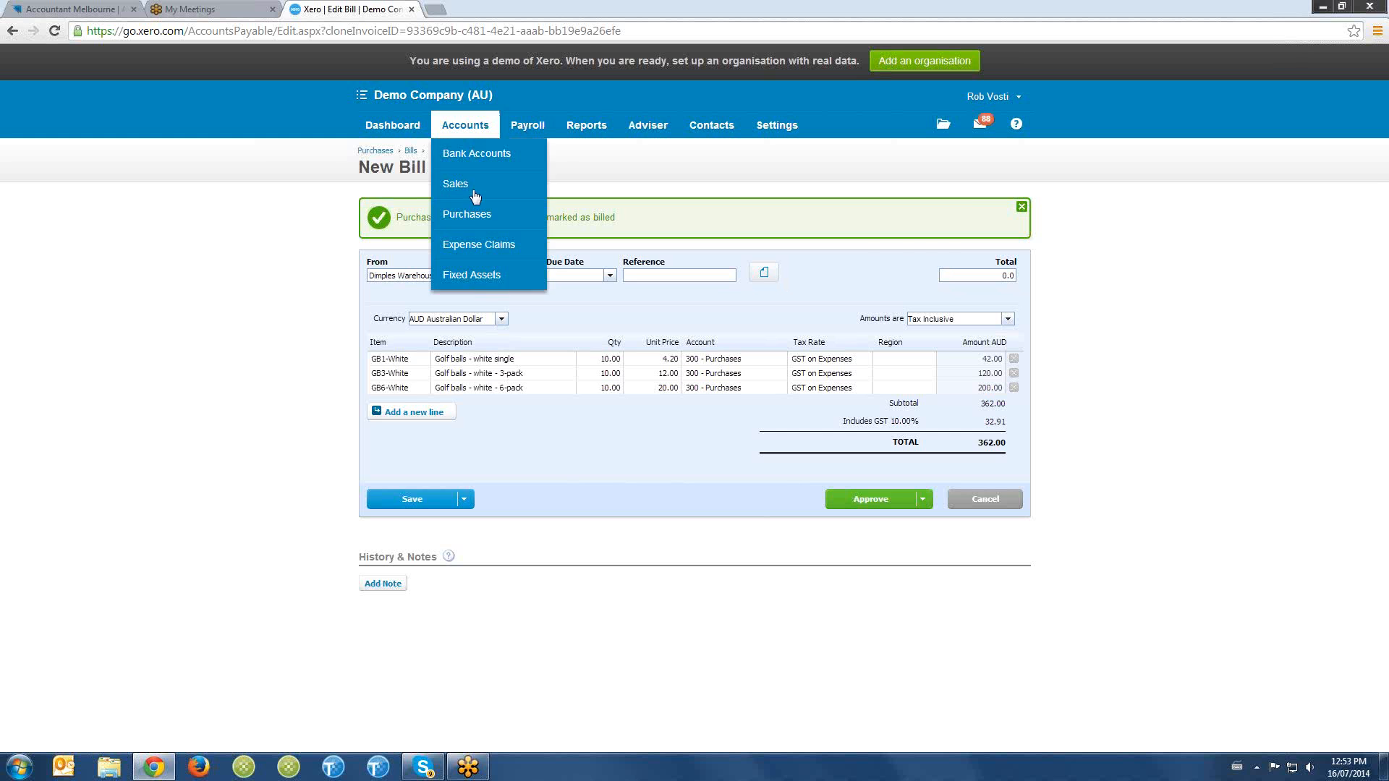
{"action": "left_click", "coordinate": [471, 217]}
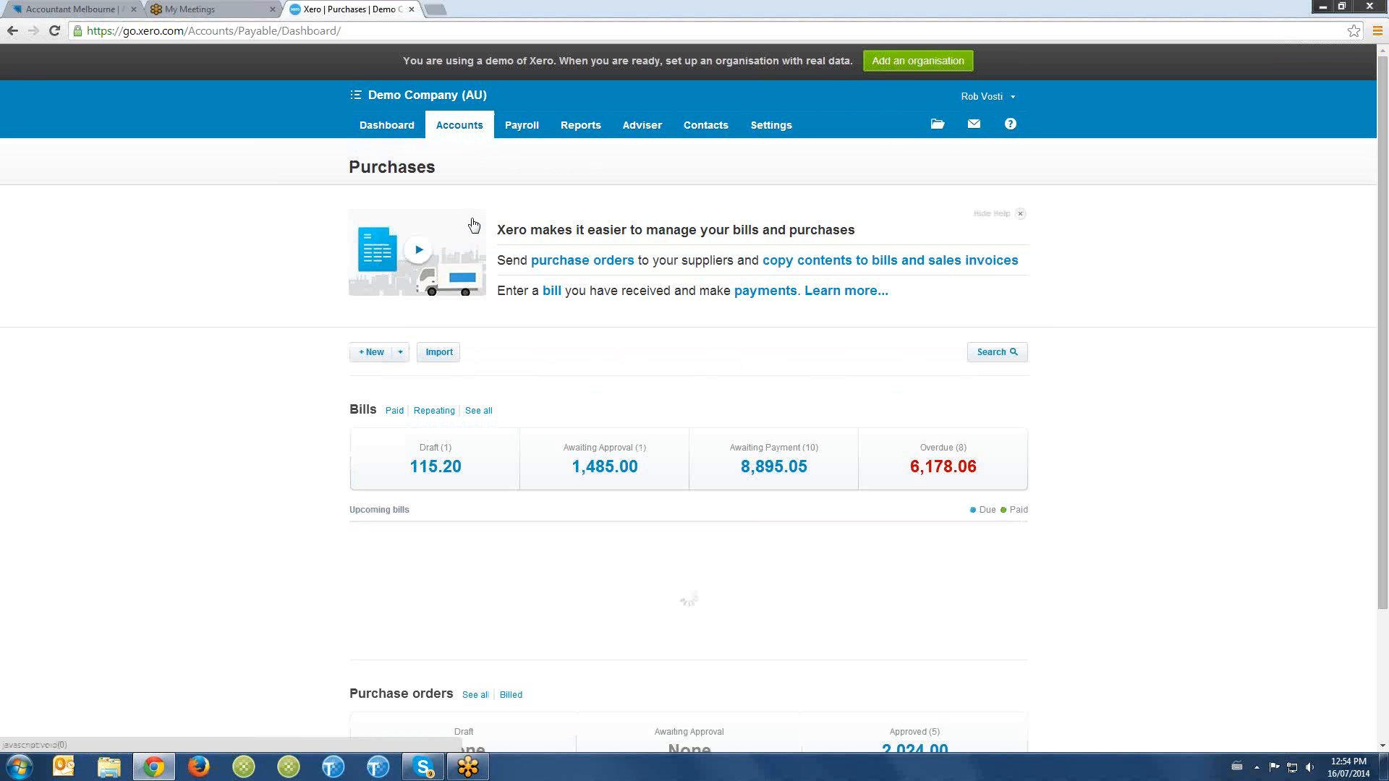
{"action": "left_click", "coordinate": [758, 445]}
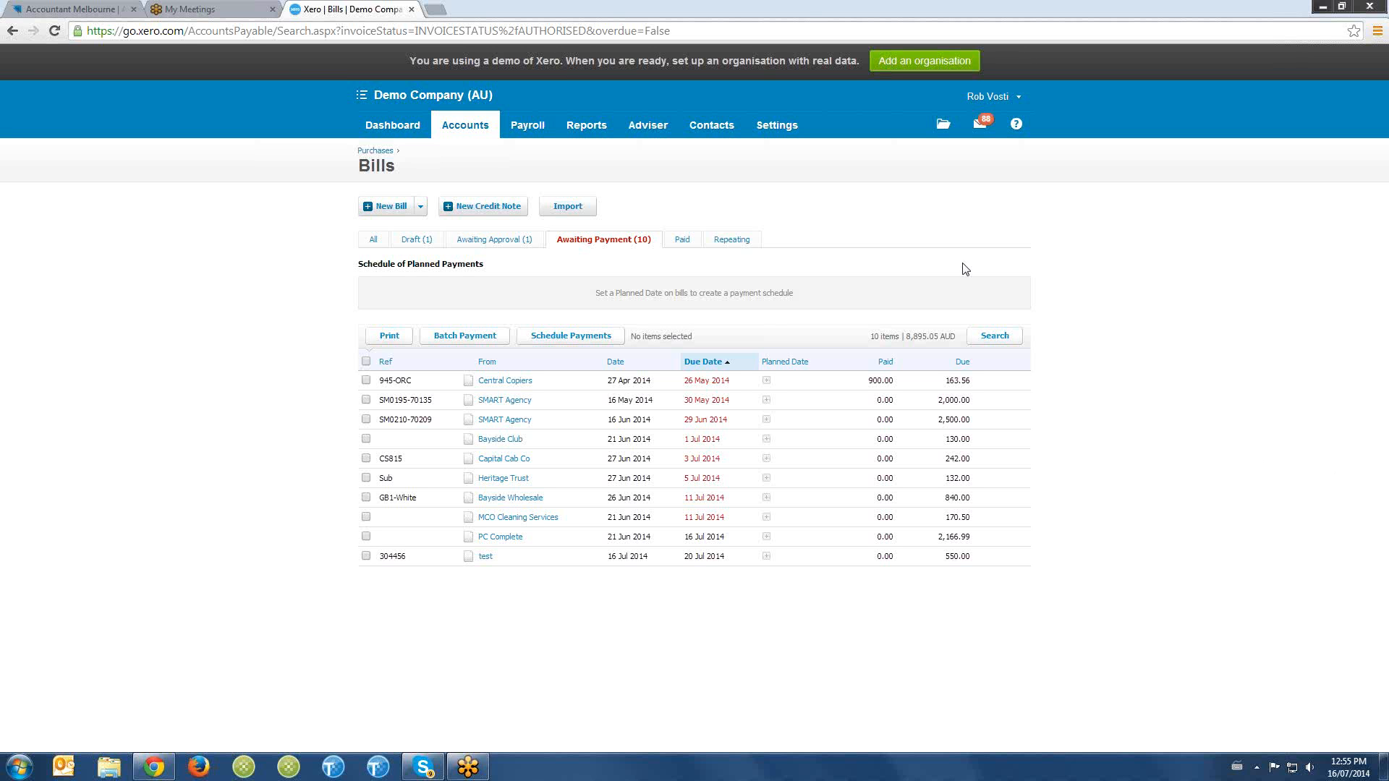
- Start a new inventory item in the organisation's inventory settings with the item code Labour
{"action": "left_click", "coordinate": [777, 125]}
{"action": "left_click", "coordinate": [792, 233]}
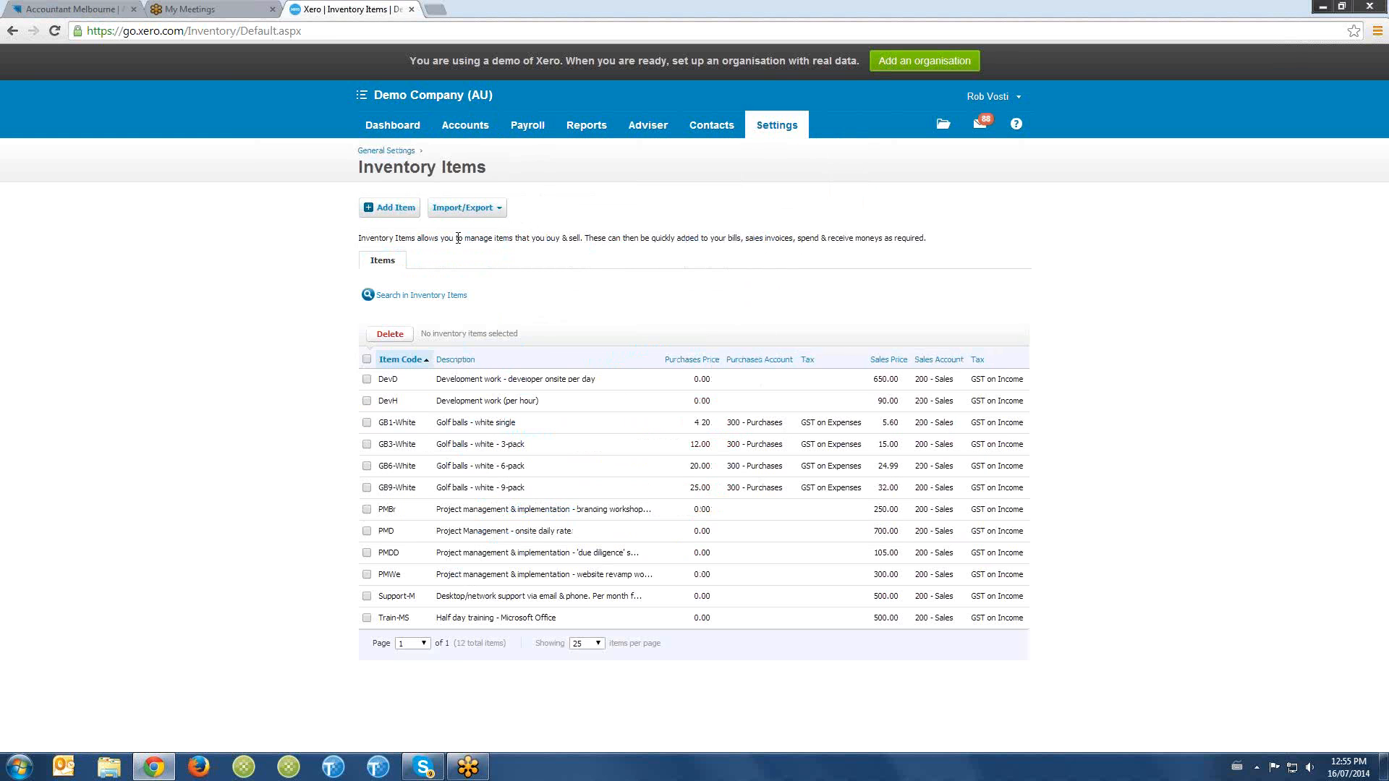
{"action": "left_click", "coordinate": [405, 212]}
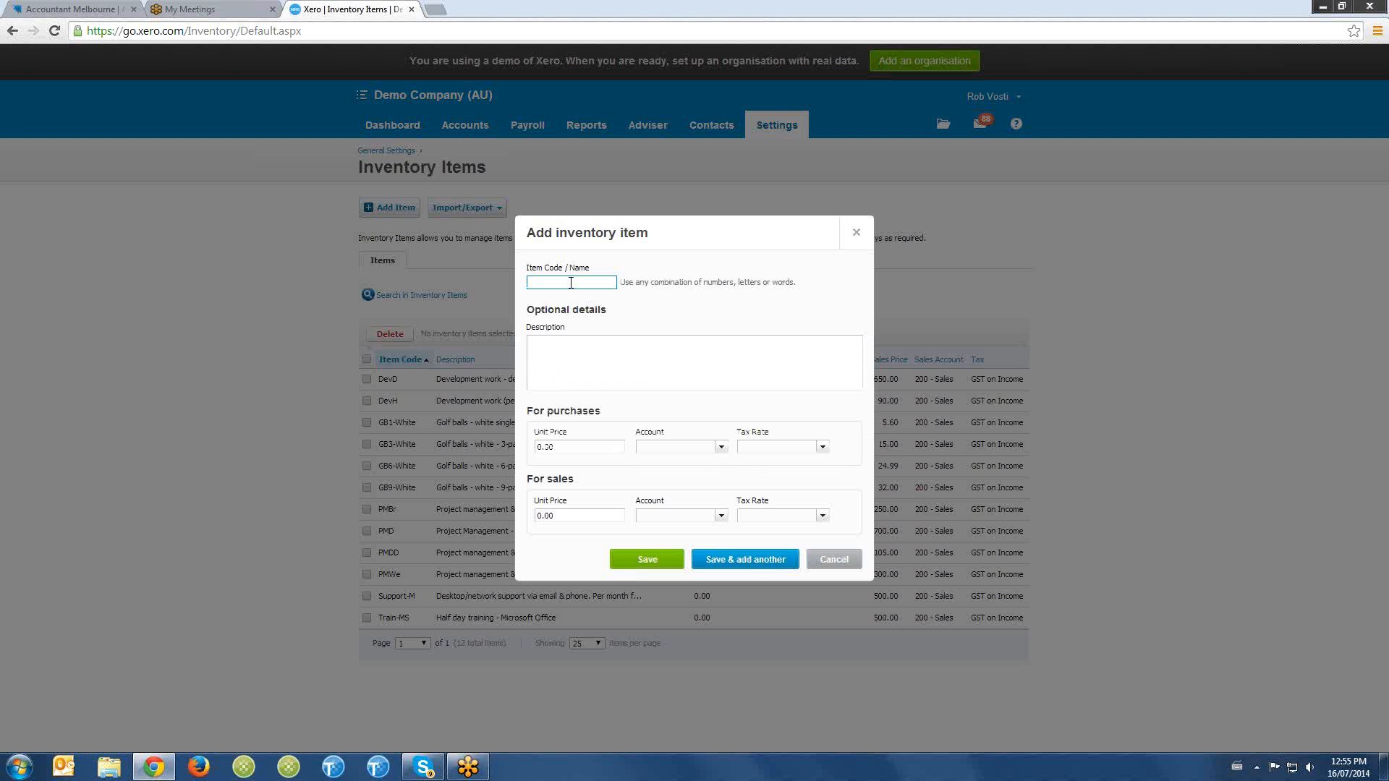
{"action": "type", "text": "Labour"}
{"action": "key", "text": "Tab"}
- Fill the Labour item's description with four lines of placeholder text
{"action": "type", "text": "fnkidnfkisdafnkidfki"}
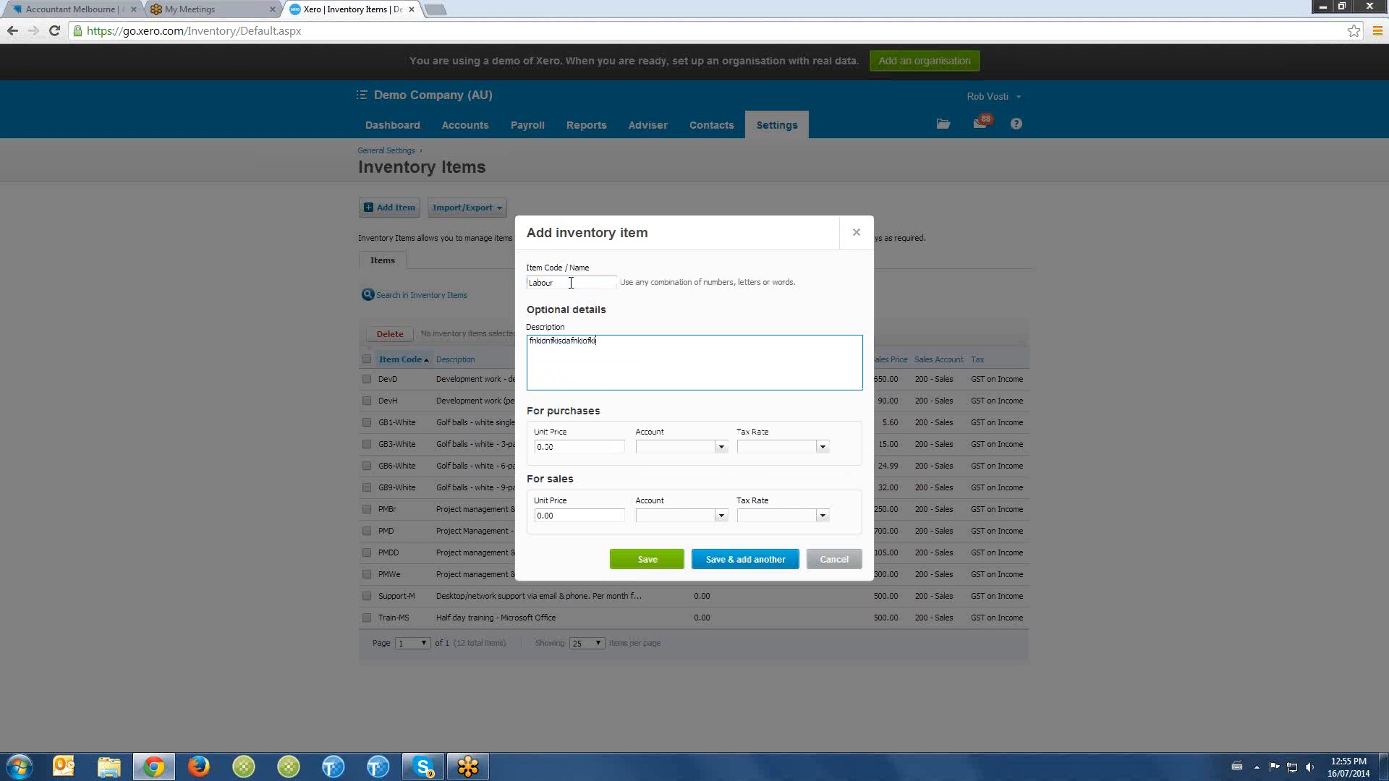
{"action": "key", "text": "Return"}
{"action": "type", "text": "\\dafndlafdkiaj"}
{"action": "key", "text": "Return"}
{"action": "type", "text": "adfndkaf"}
{"action": "key", "text": "Return"}
{"action": "type", "text": "adfkdf"}
{"action": "key", "text": "Tab"}
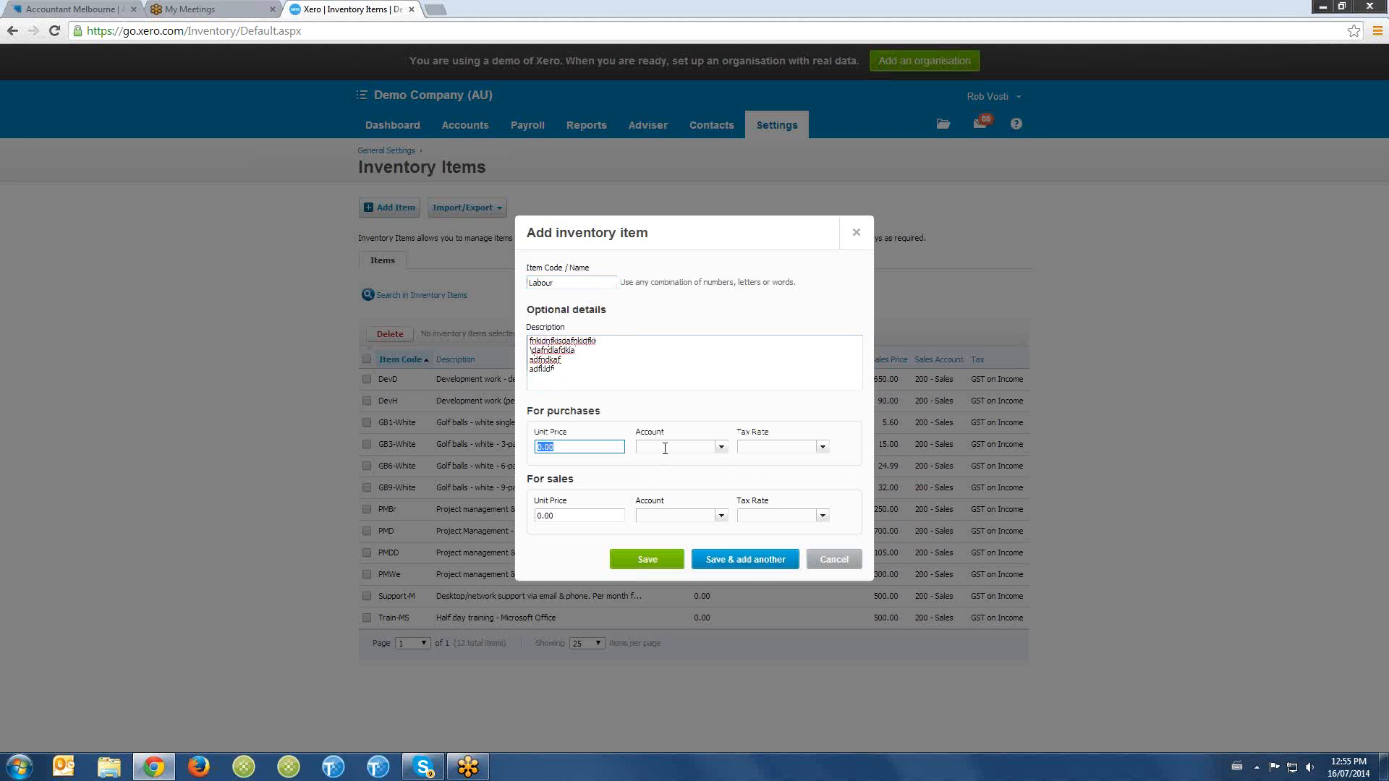
- Assign the sales account 200 - Sales to the Labour item and save it
{"action": "left_click", "coordinate": [684, 516]}
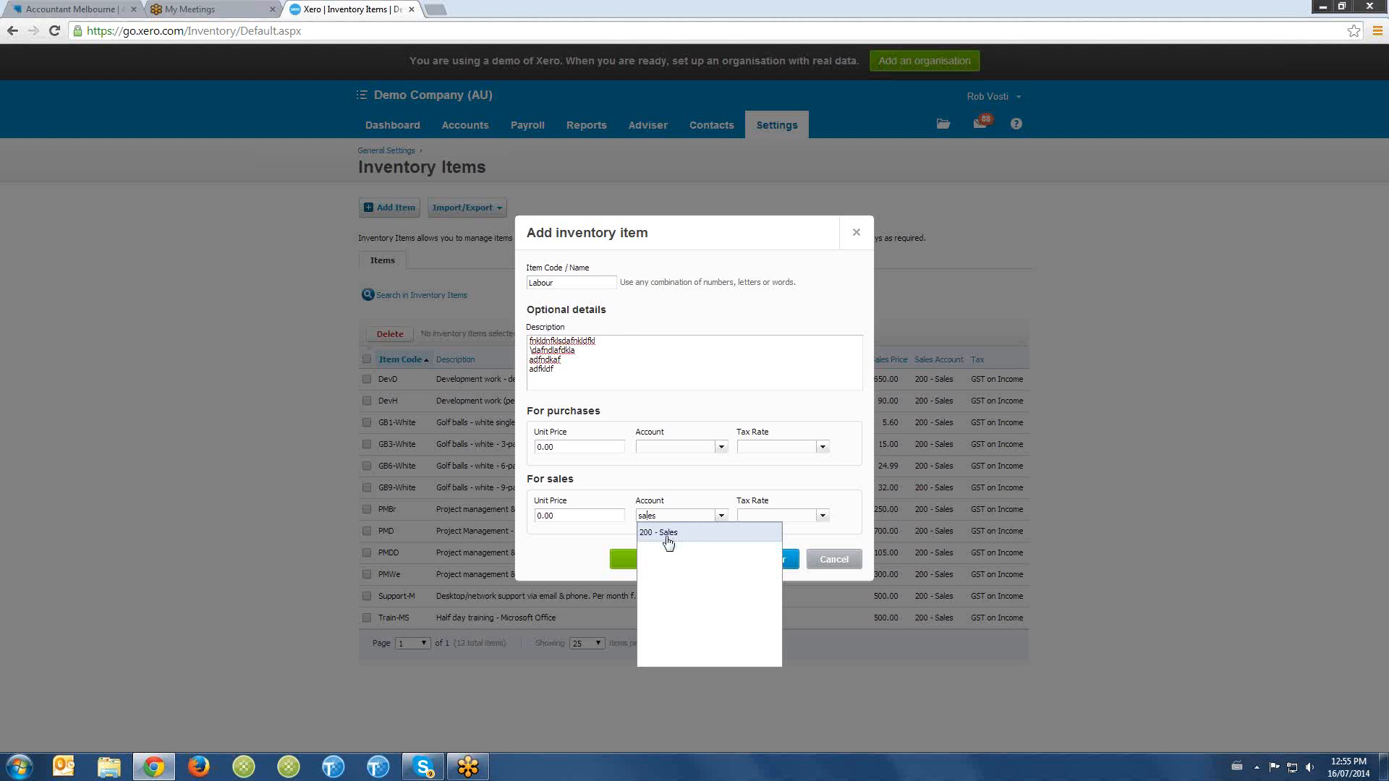
{"action": "left_click", "coordinate": [665, 537]}
{"action": "left_click", "coordinate": [663, 567]}
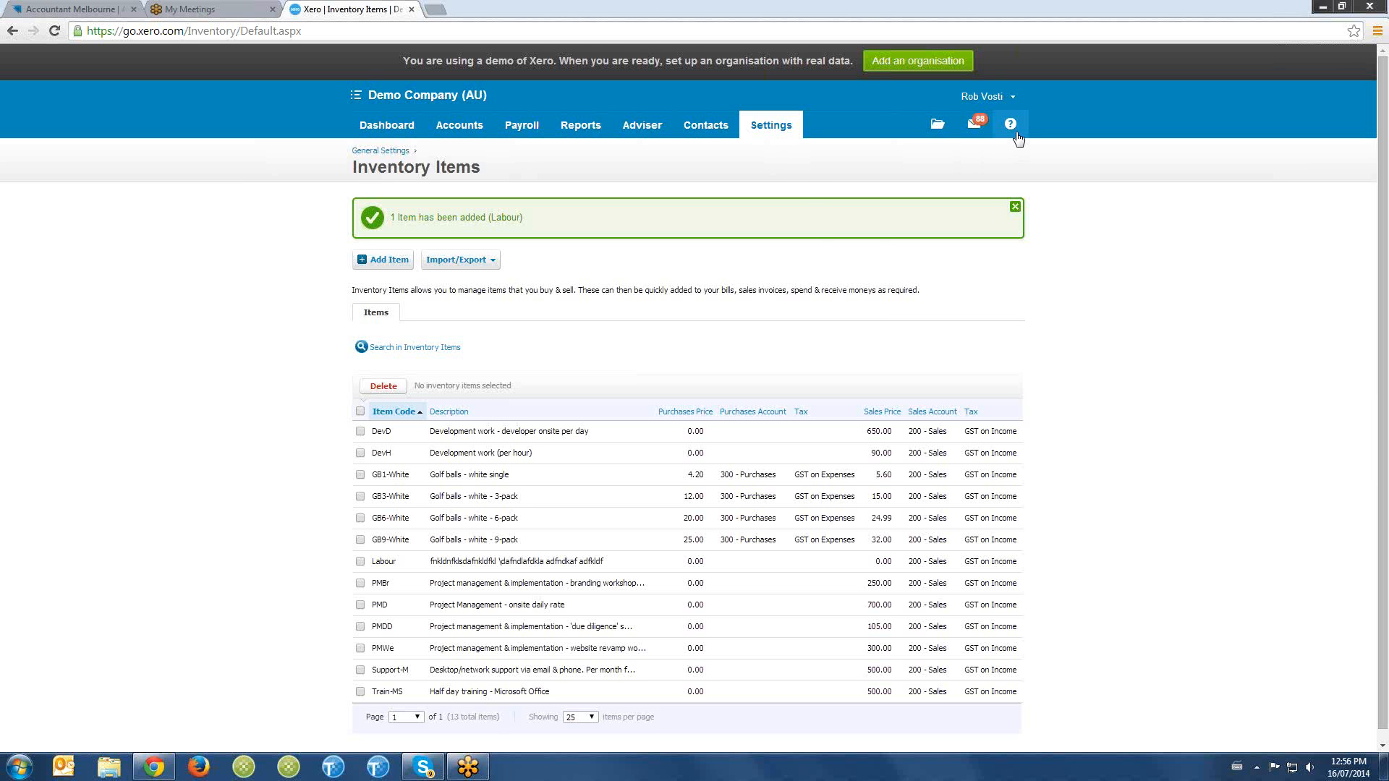
- Search the help for "enter an inovice", look over the suggested articles and close the help results
{"action": "left_click", "coordinate": [1012, 125]}
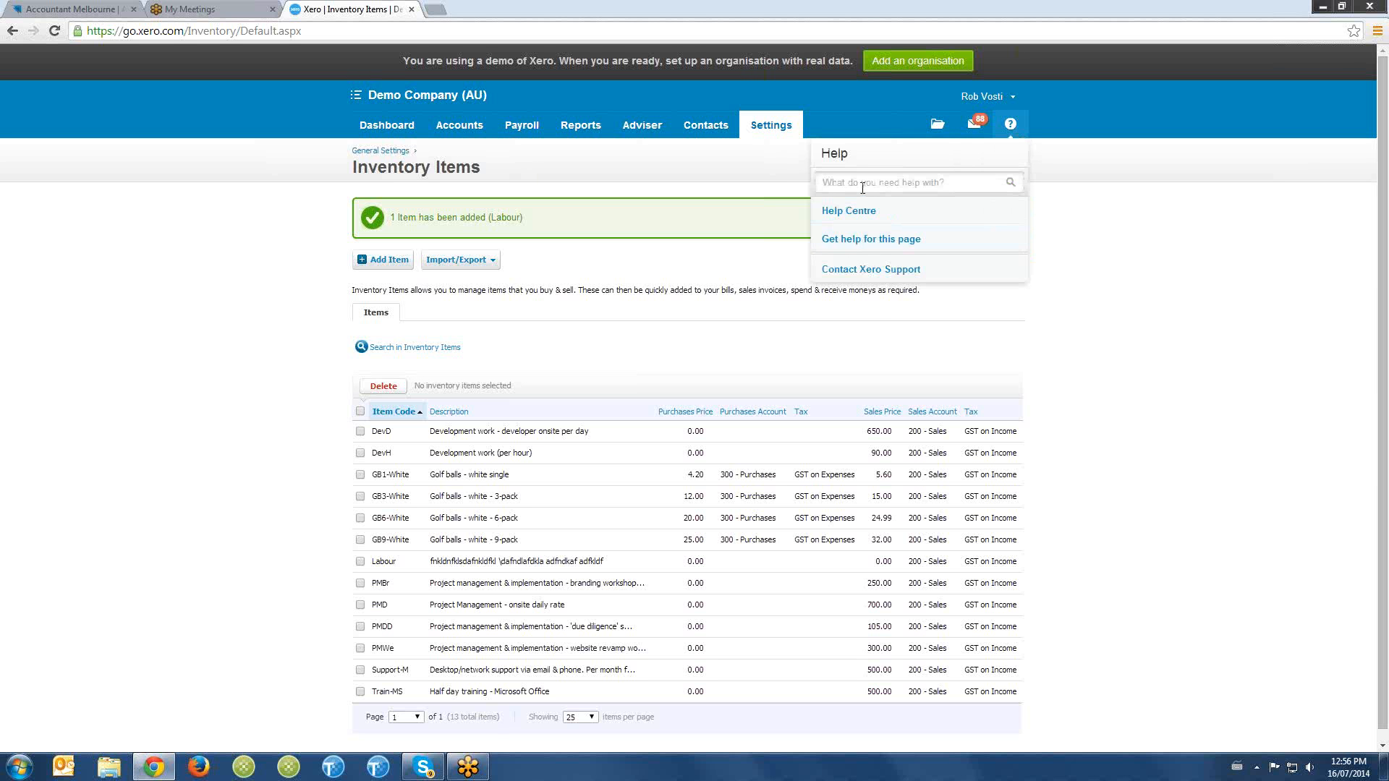
{"action": "left_click", "coordinate": [862, 184]}
{"action": "type", "text": "enter an invoice"}
{"action": "key", "text": "Return"}
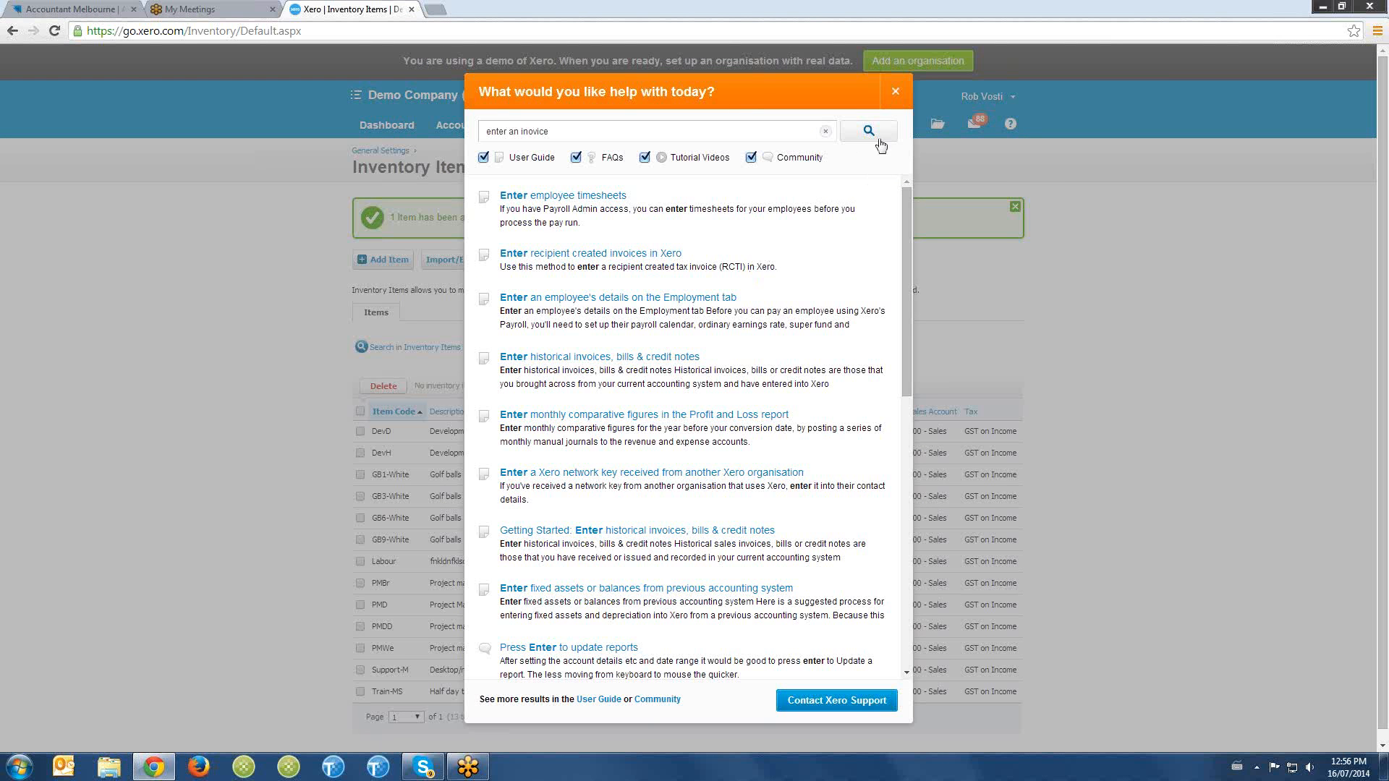
{"action": "left_click", "coordinate": [895, 92]}
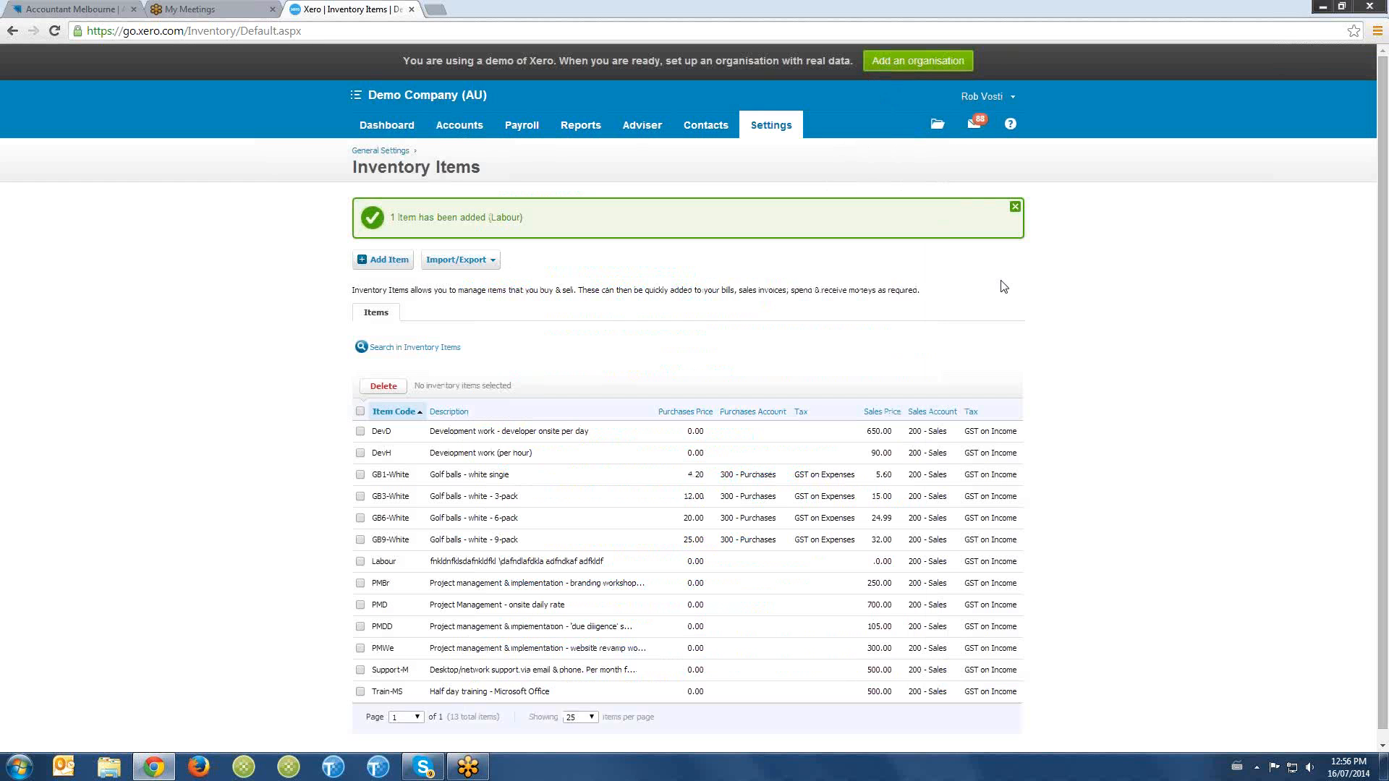